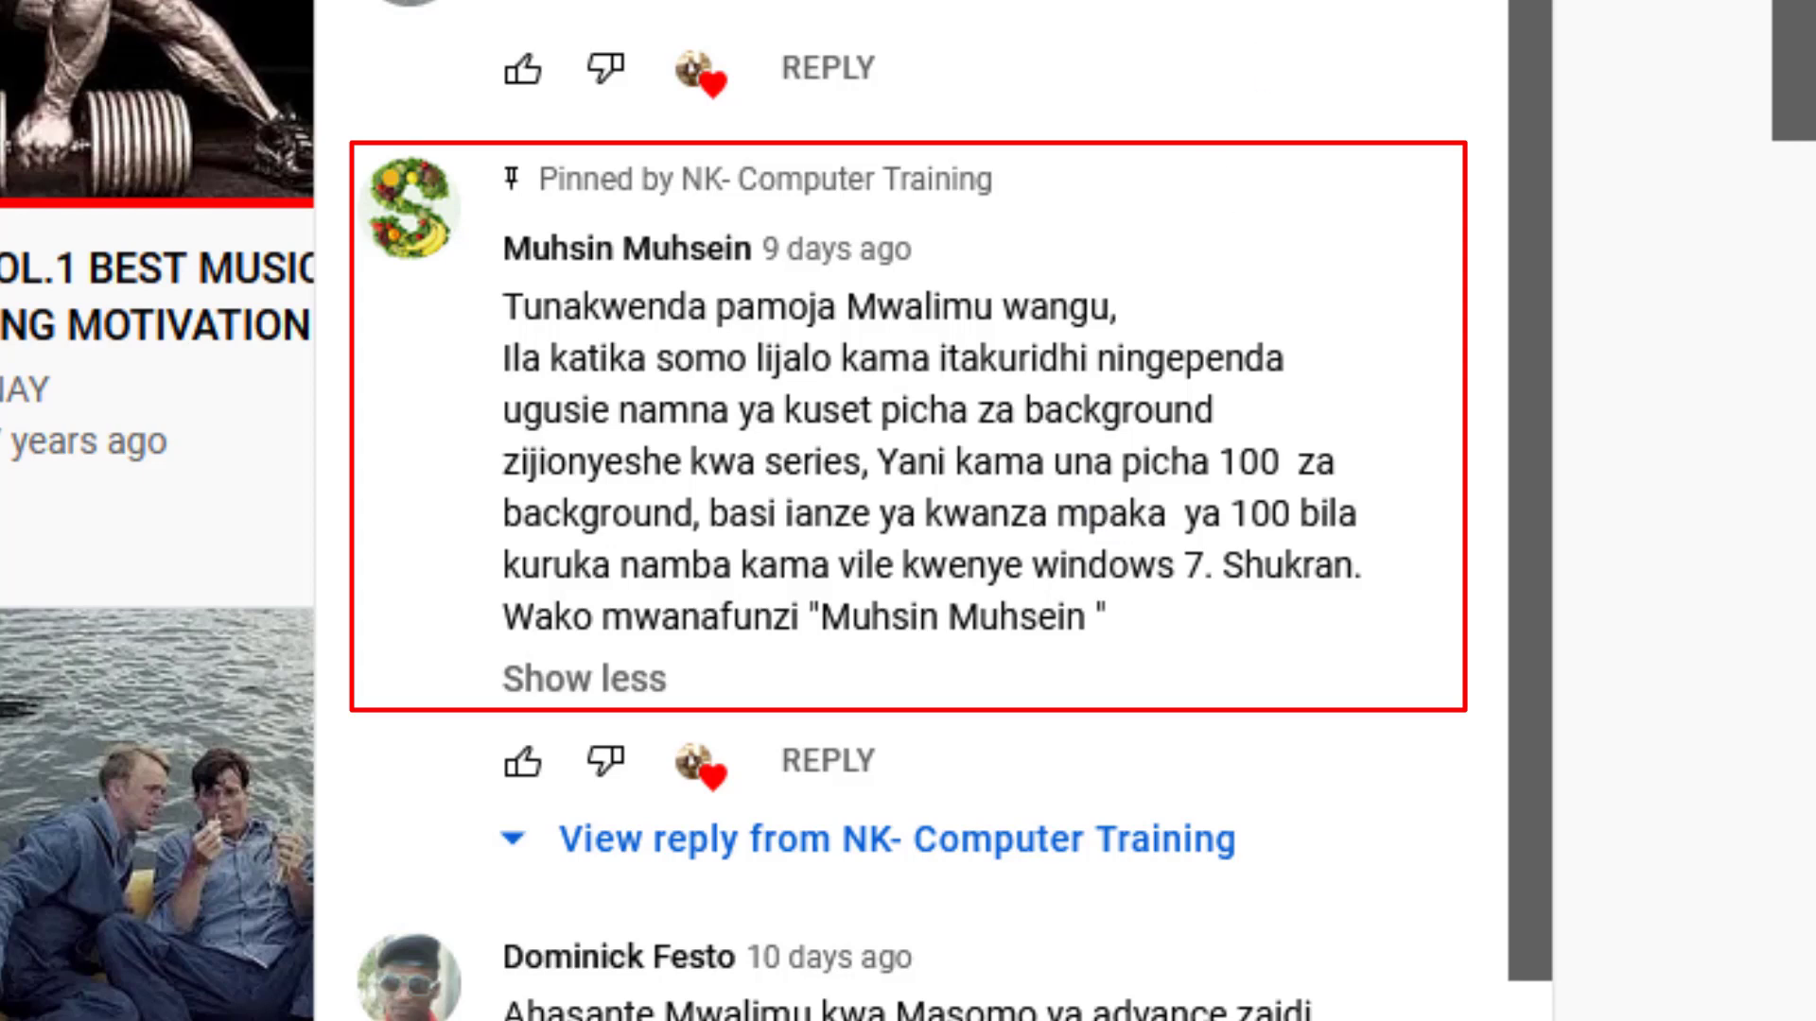
Open the desktop's Personalization settings in a maximized window and set the background type to Slideshow
{"action": "key", "text": "Escape"}
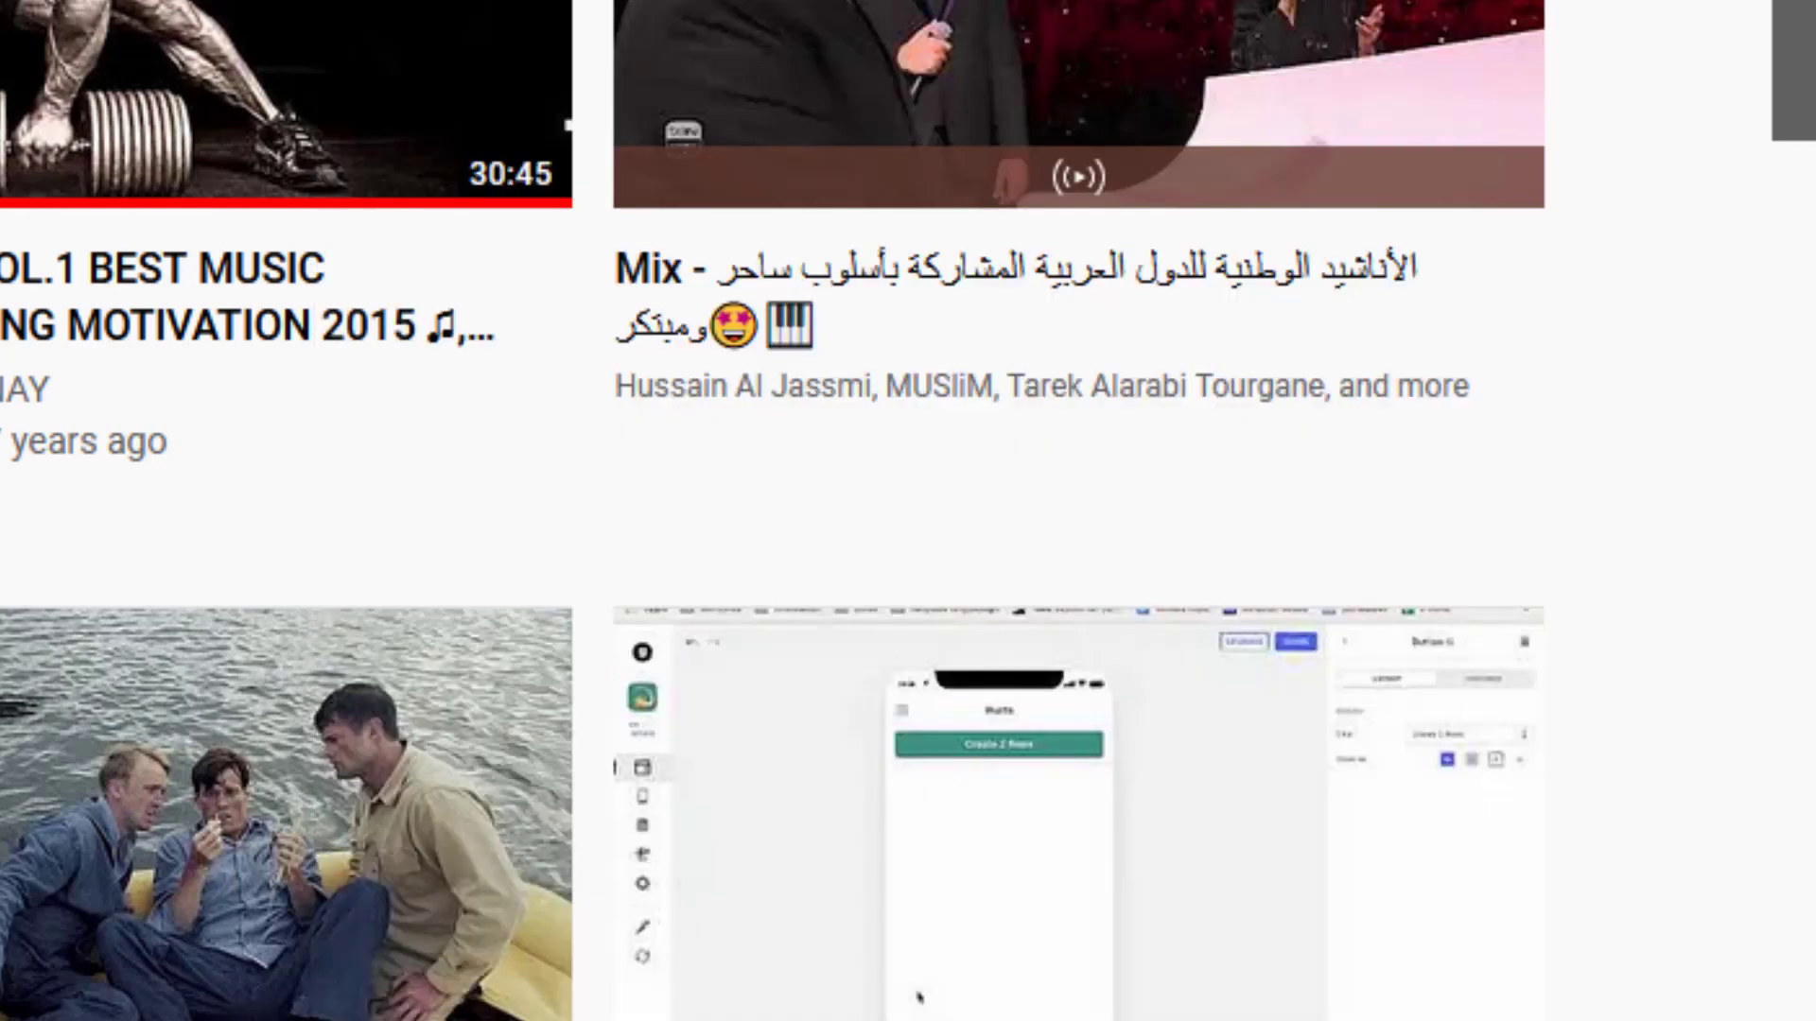
{"action": "key", "text": "super+d"}
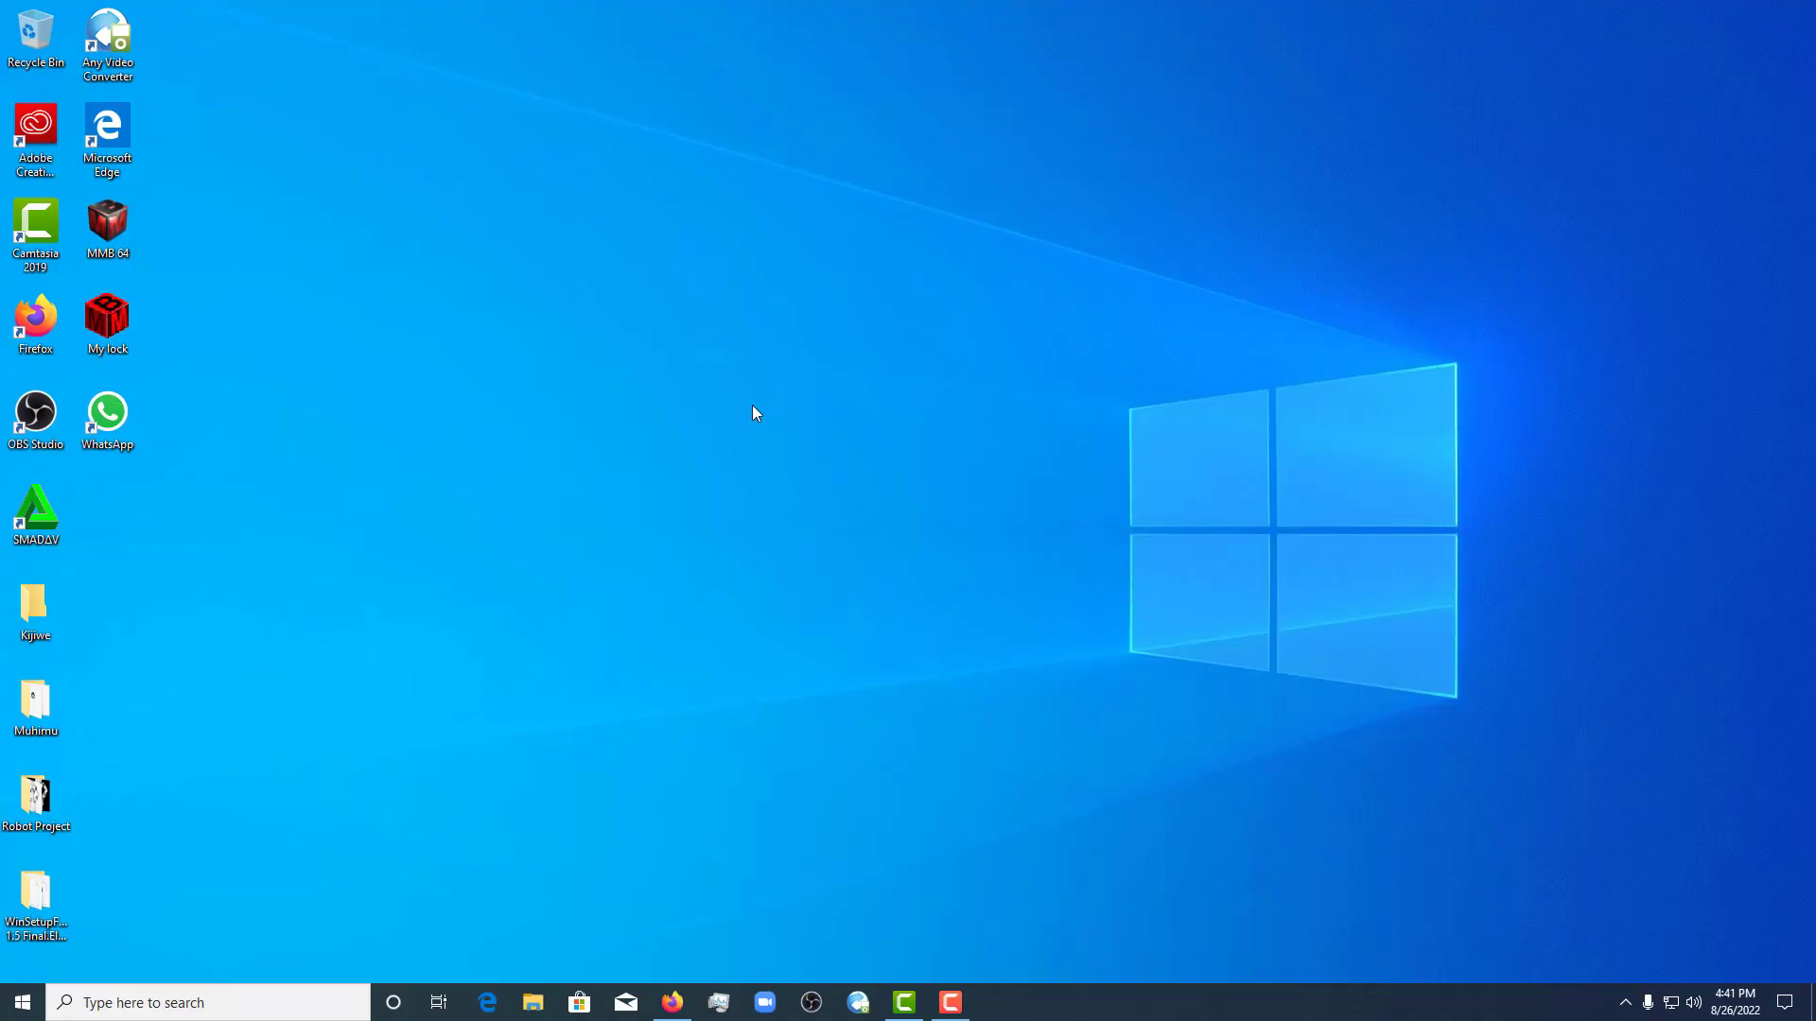
{"action": "right_click", "coordinate": [790, 340]}
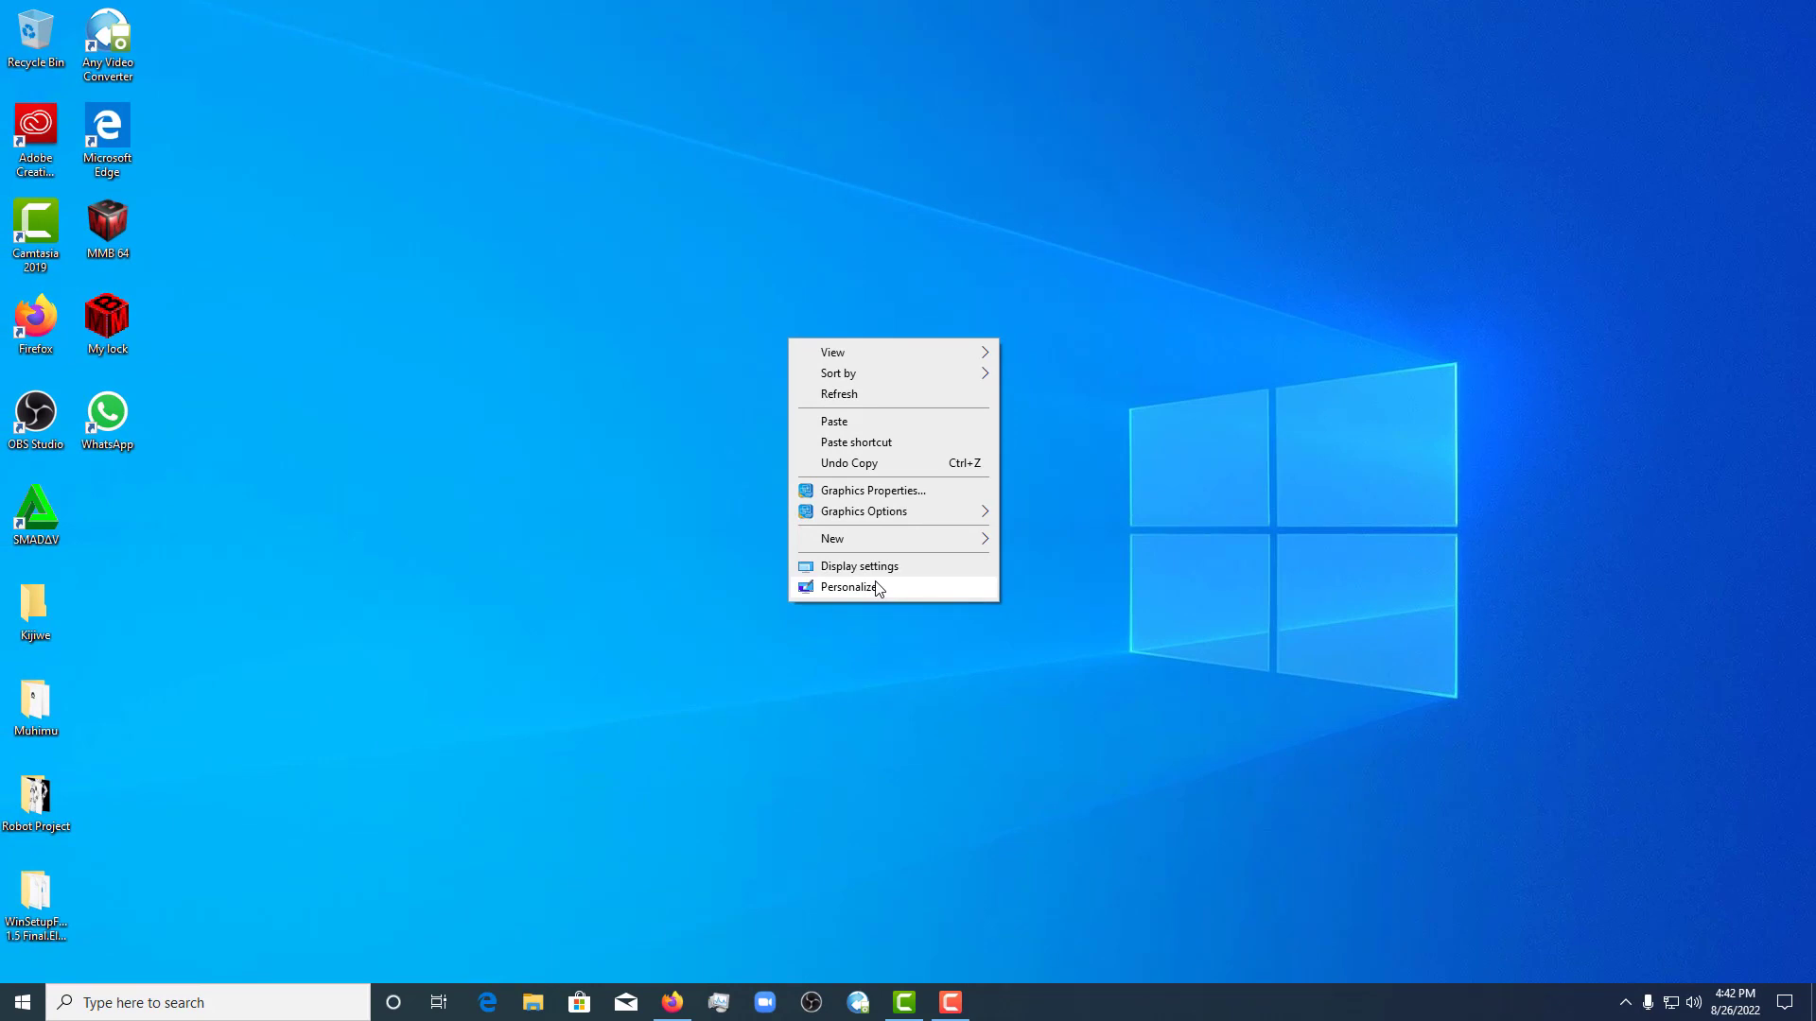
{"action": "left_click", "coordinate": [872, 586]}
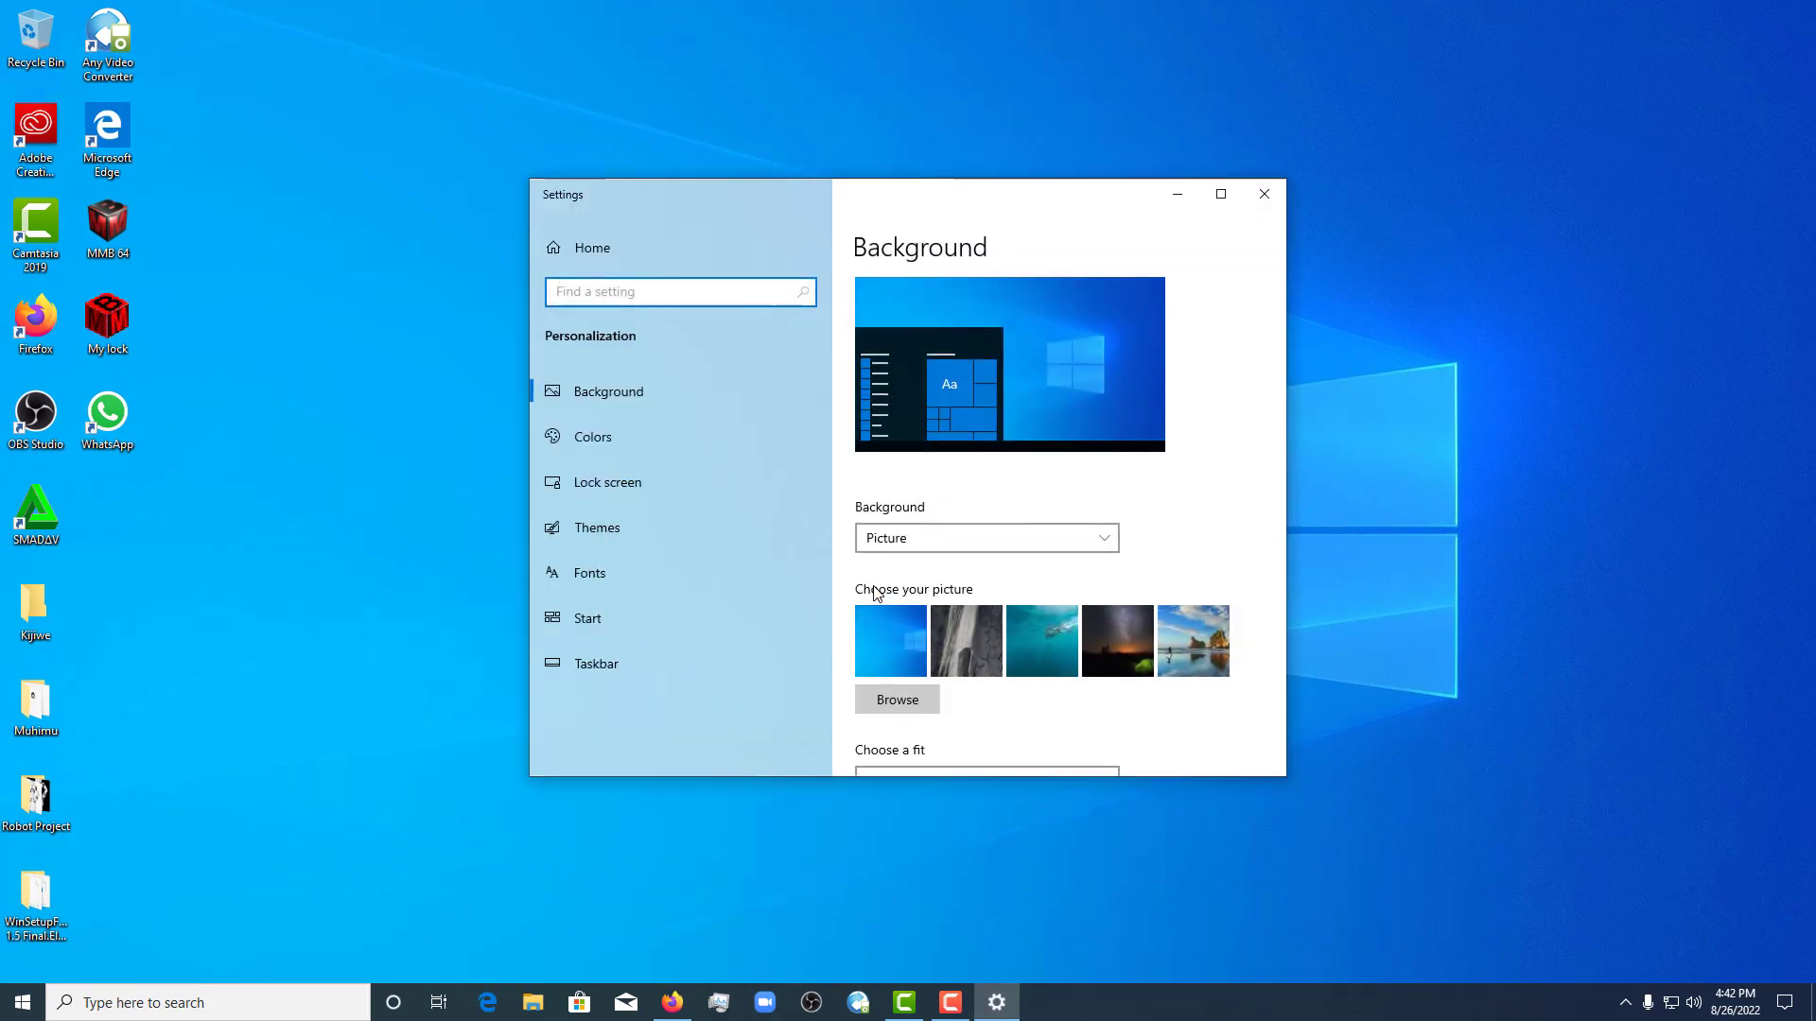
{"action": "scroll", "coordinate": [1056, 474], "scroll_direction": "down", "scroll_amount": 3}
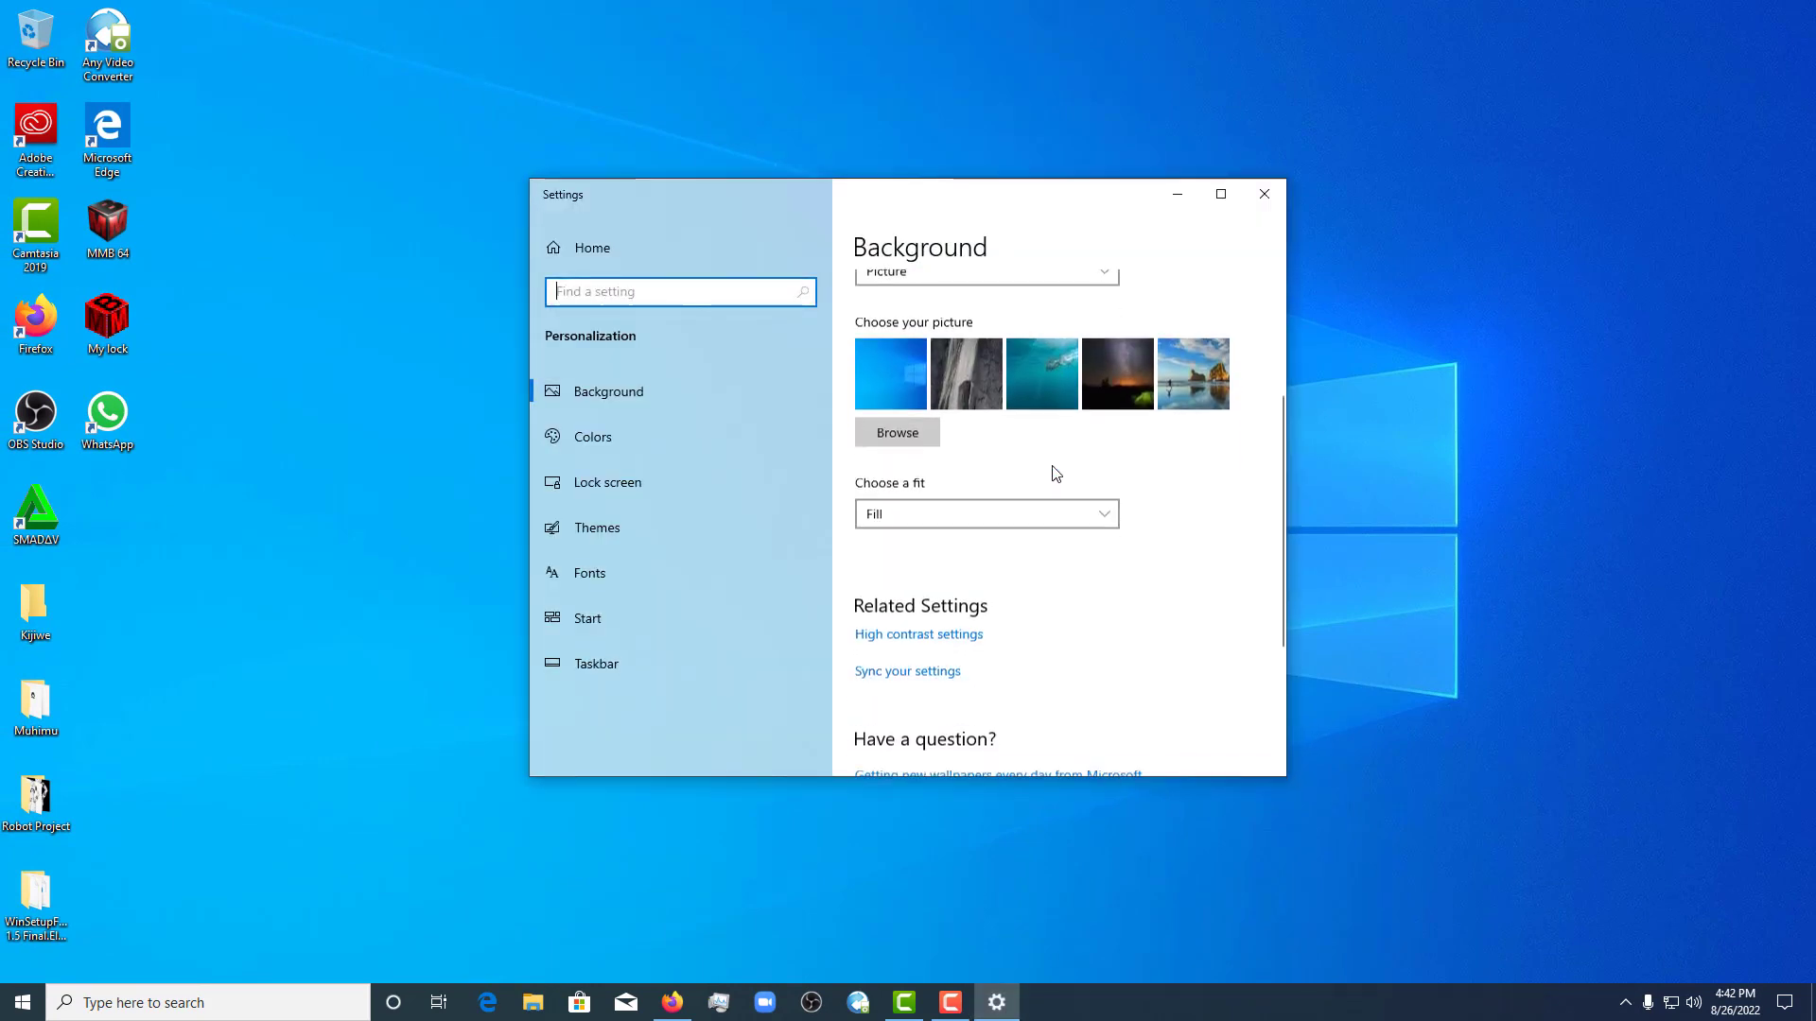
{"action": "left_click", "coordinate": [1219, 195]}
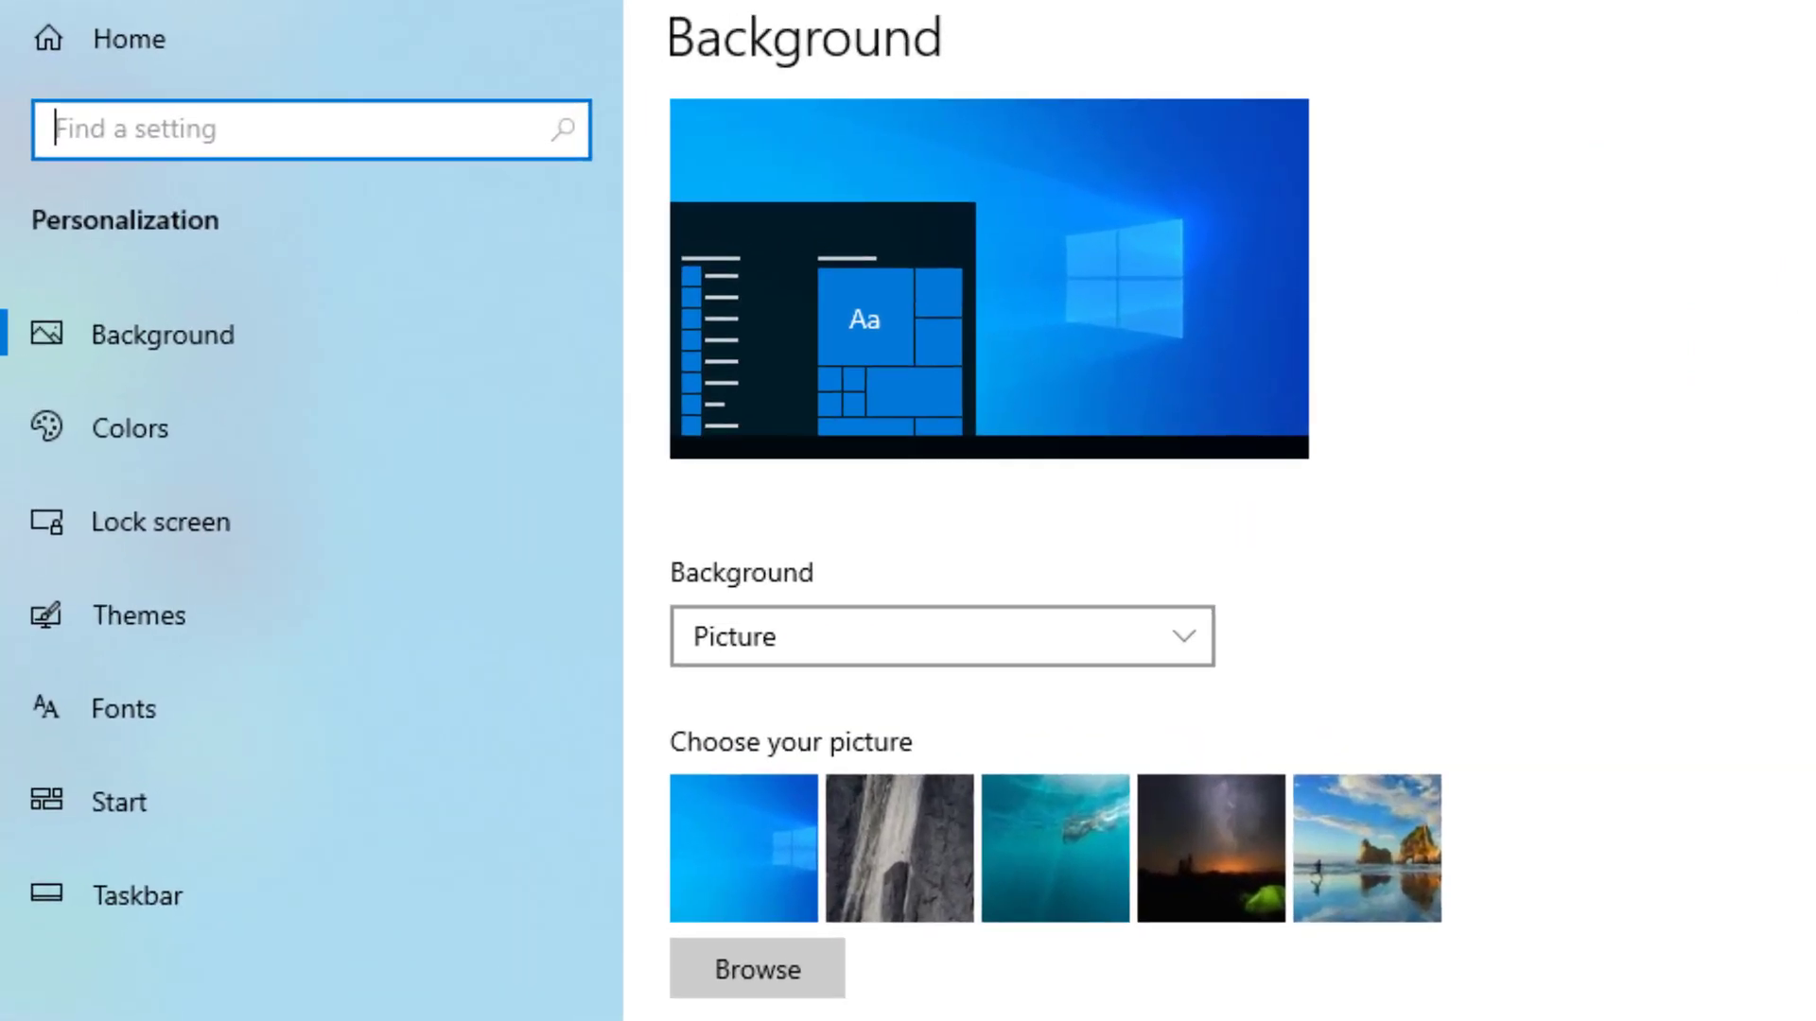
{"action": "left_click", "coordinate": [959, 659]}
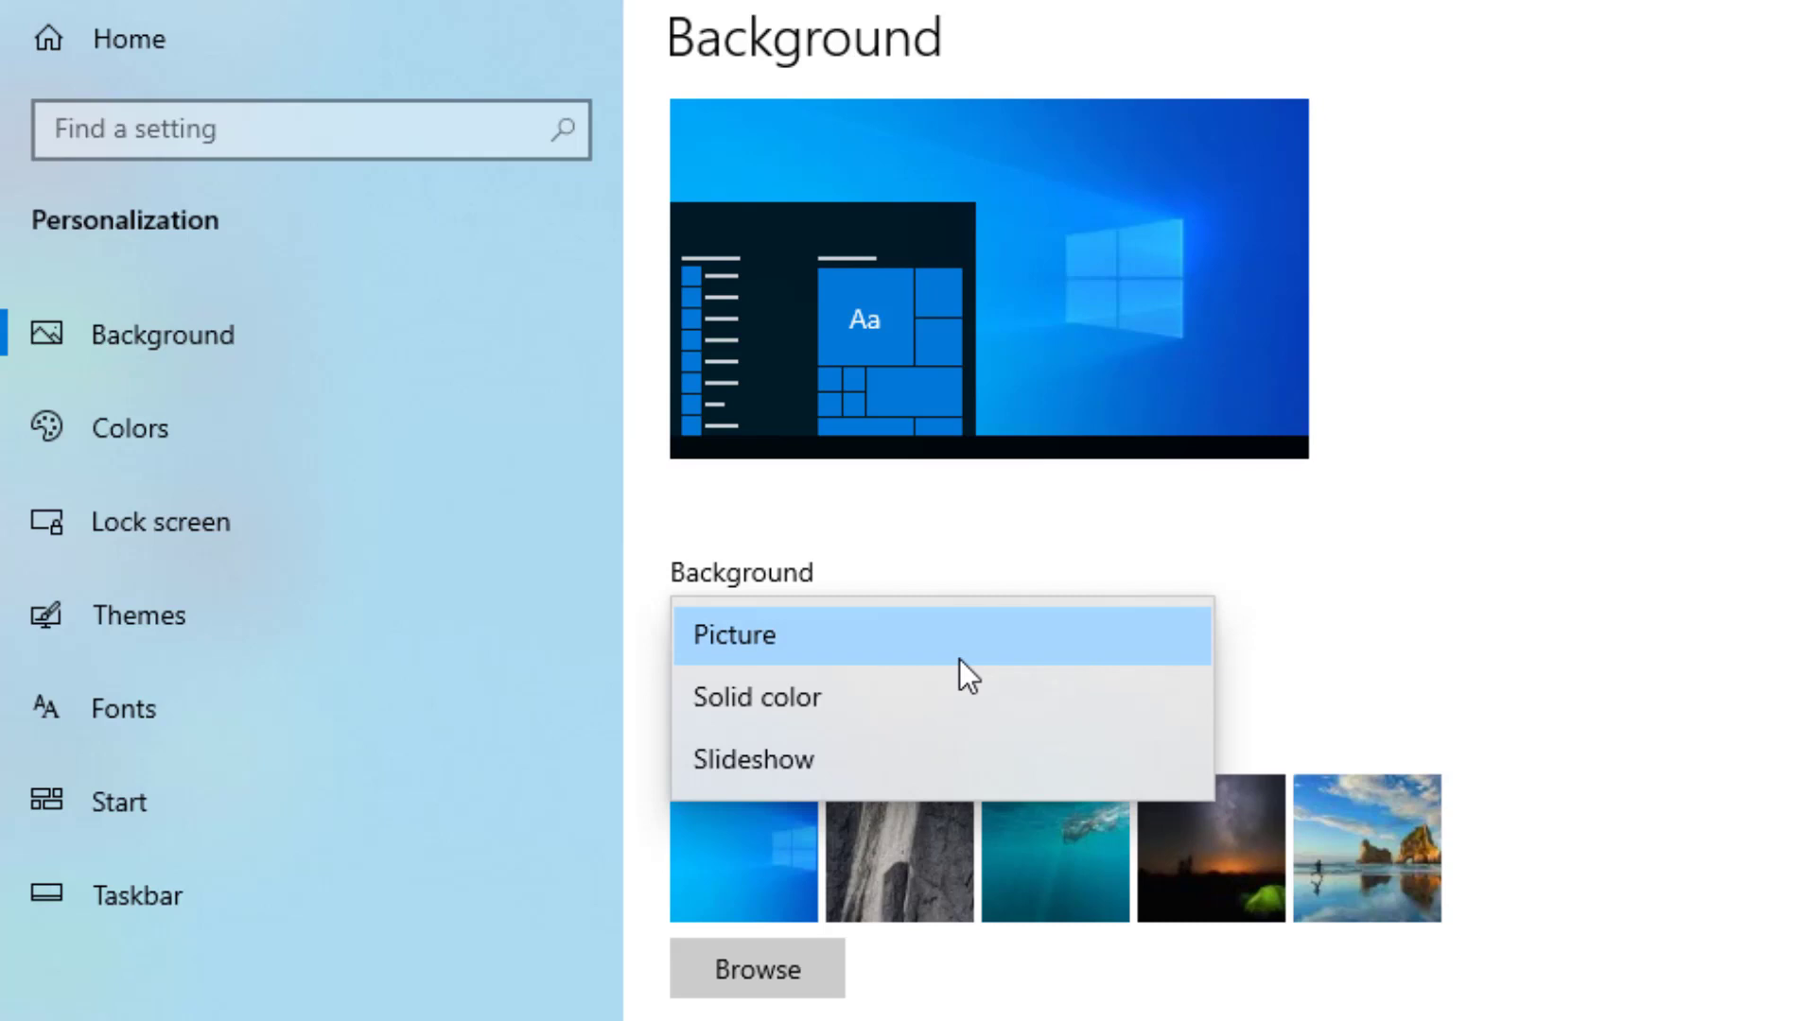
{"action": "left_click", "coordinate": [870, 760]}
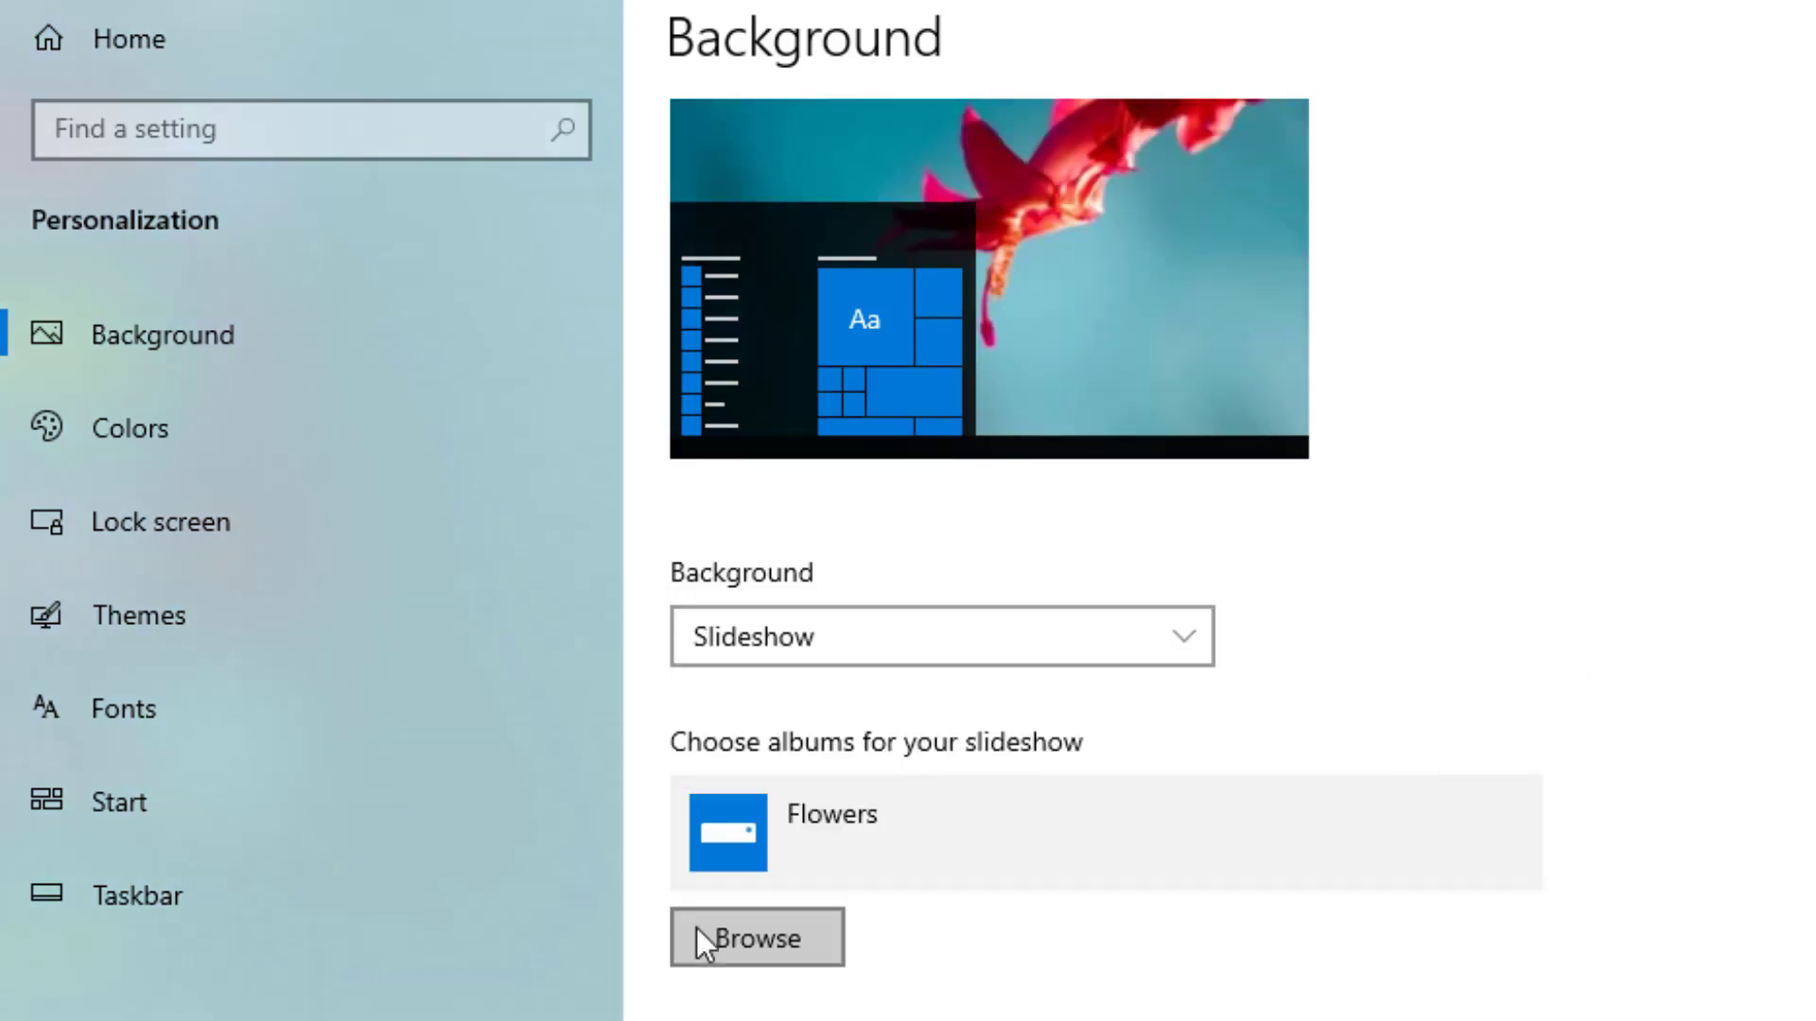
Browse for a slideshow album and look inside the Camera Roll and Saved Pictures folders
{"action": "left_click", "coordinate": [705, 951]}
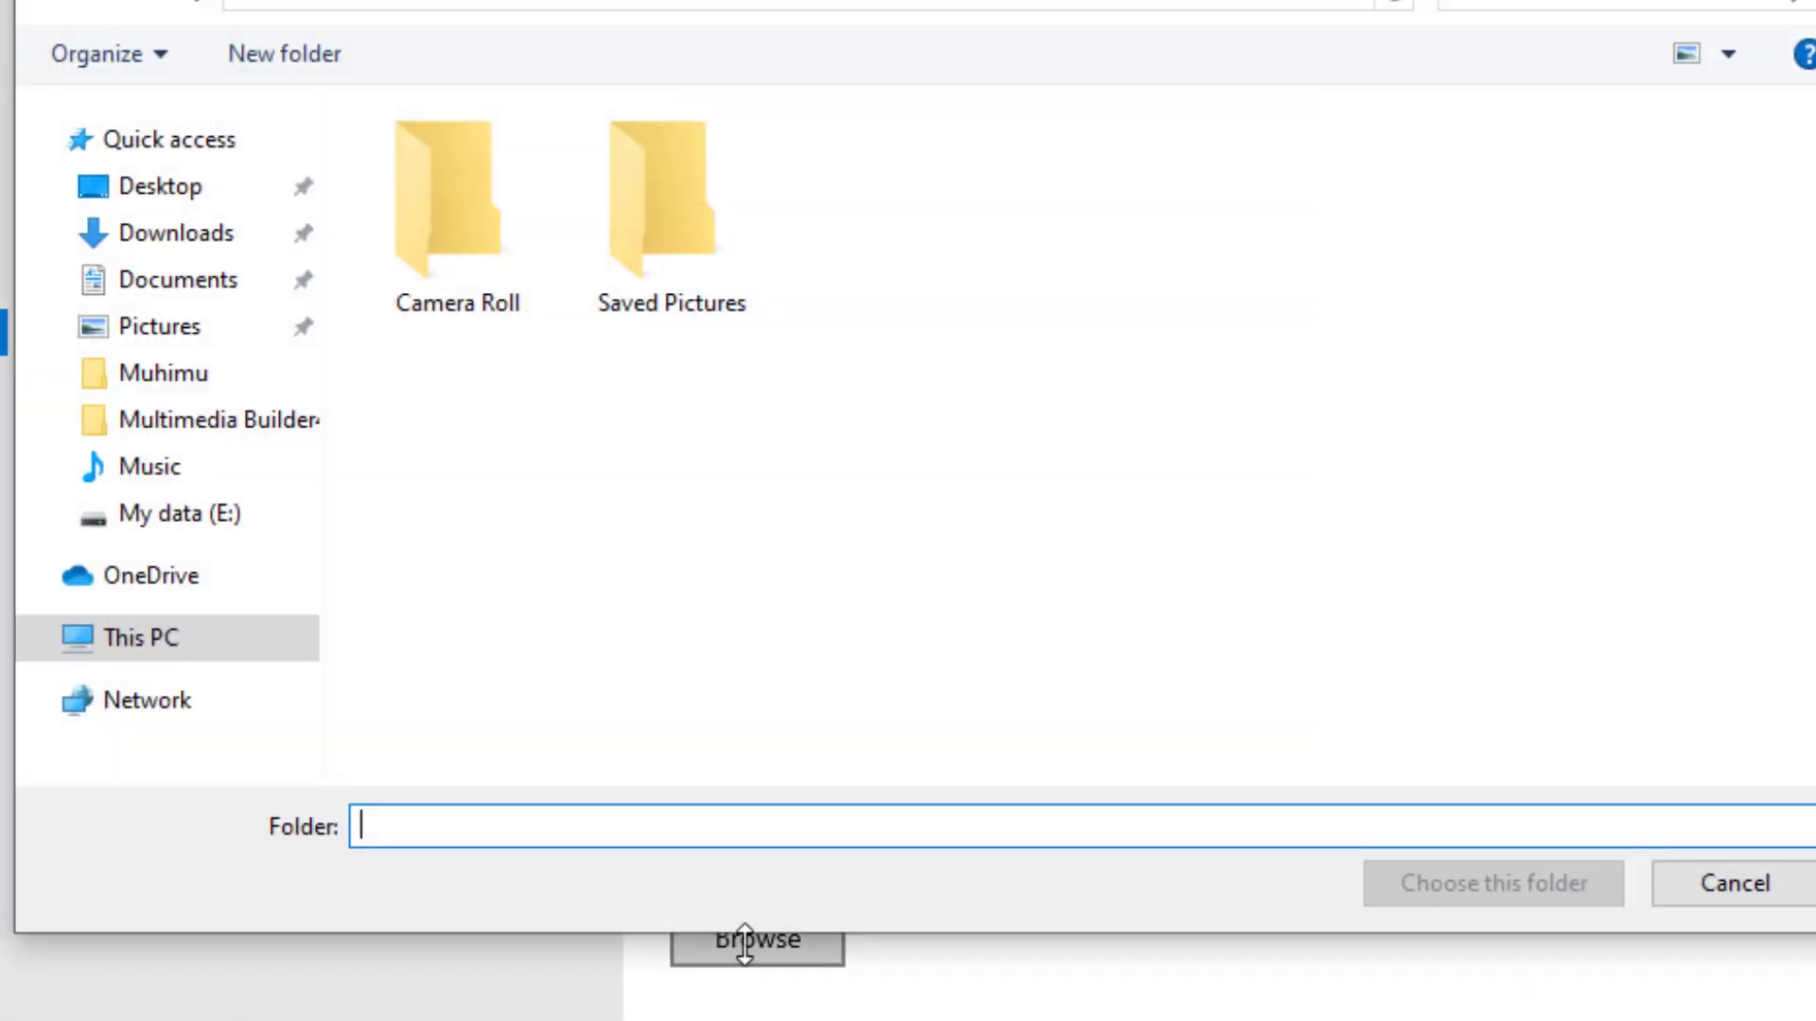
{"action": "double_click", "coordinate": [498, 295]}
{"action": "key", "text": "alt+Left"}
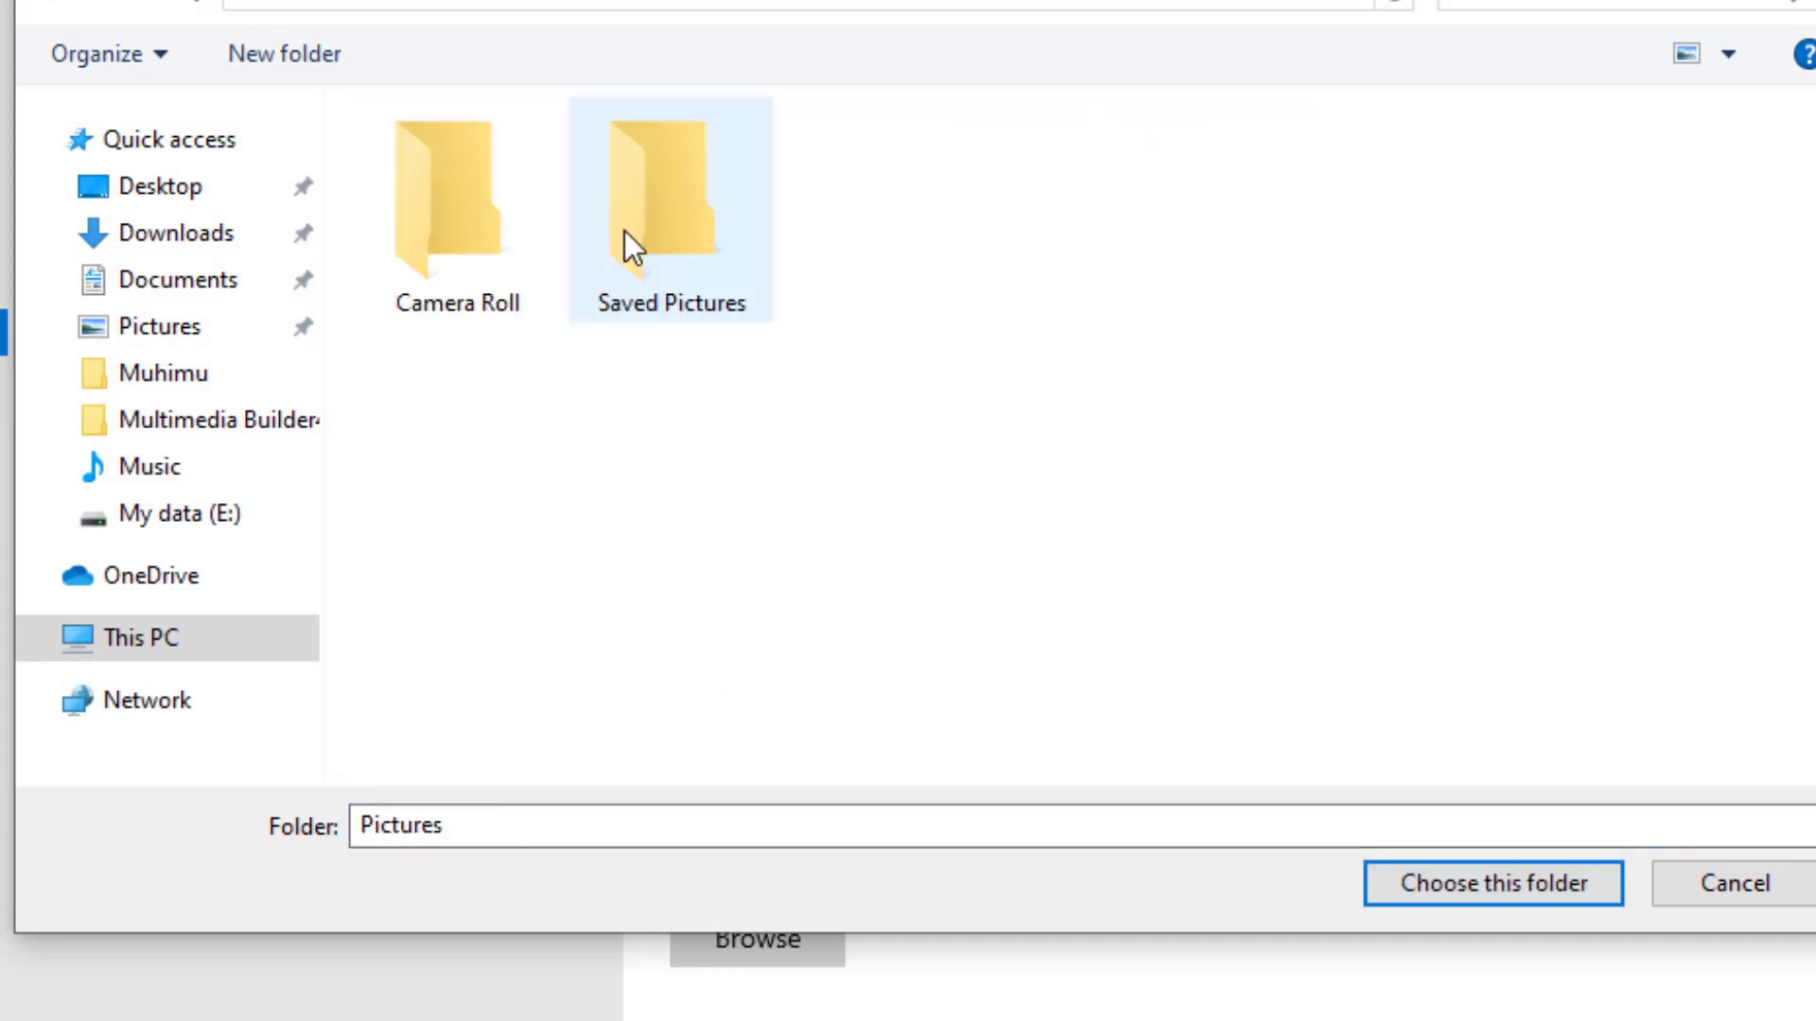
{"action": "double_click", "coordinate": [634, 214]}
{"action": "key", "text": "alt+Left"}
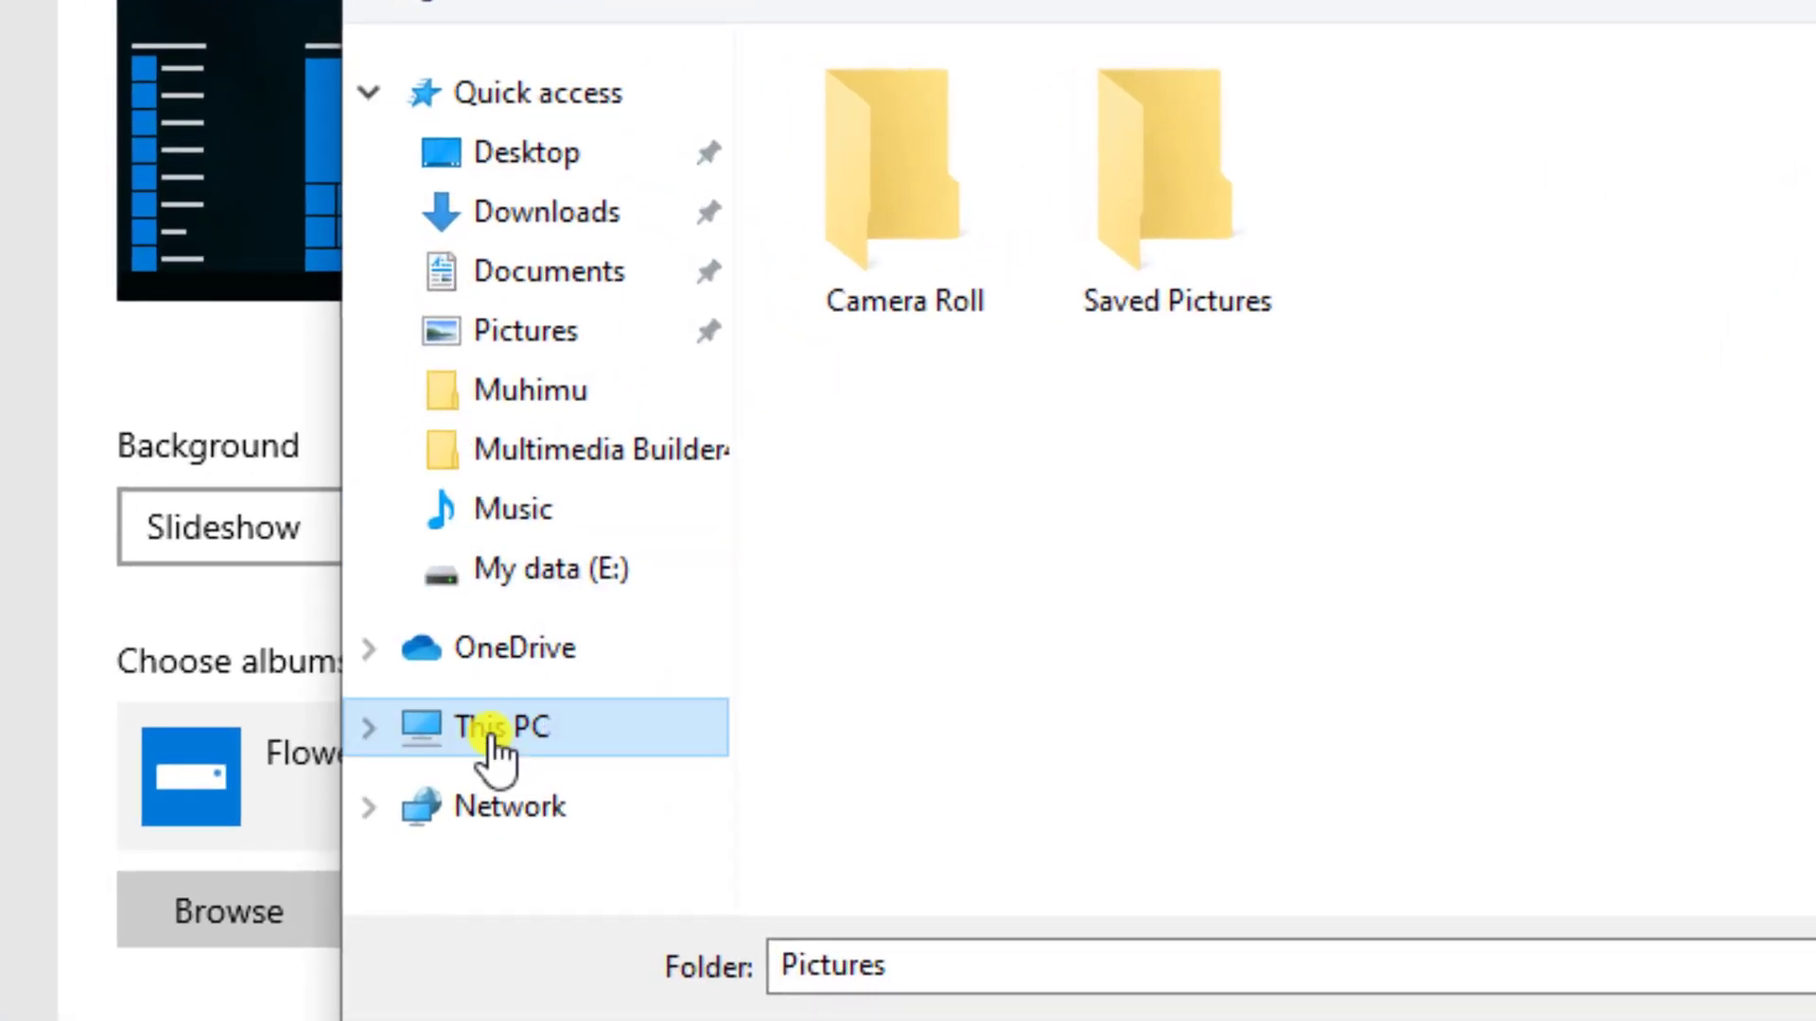
Navigate the album browser to the Windows\Web\Wallpaper folder on Local Disk (C:)
{"action": "left_click", "coordinate": [493, 738]}
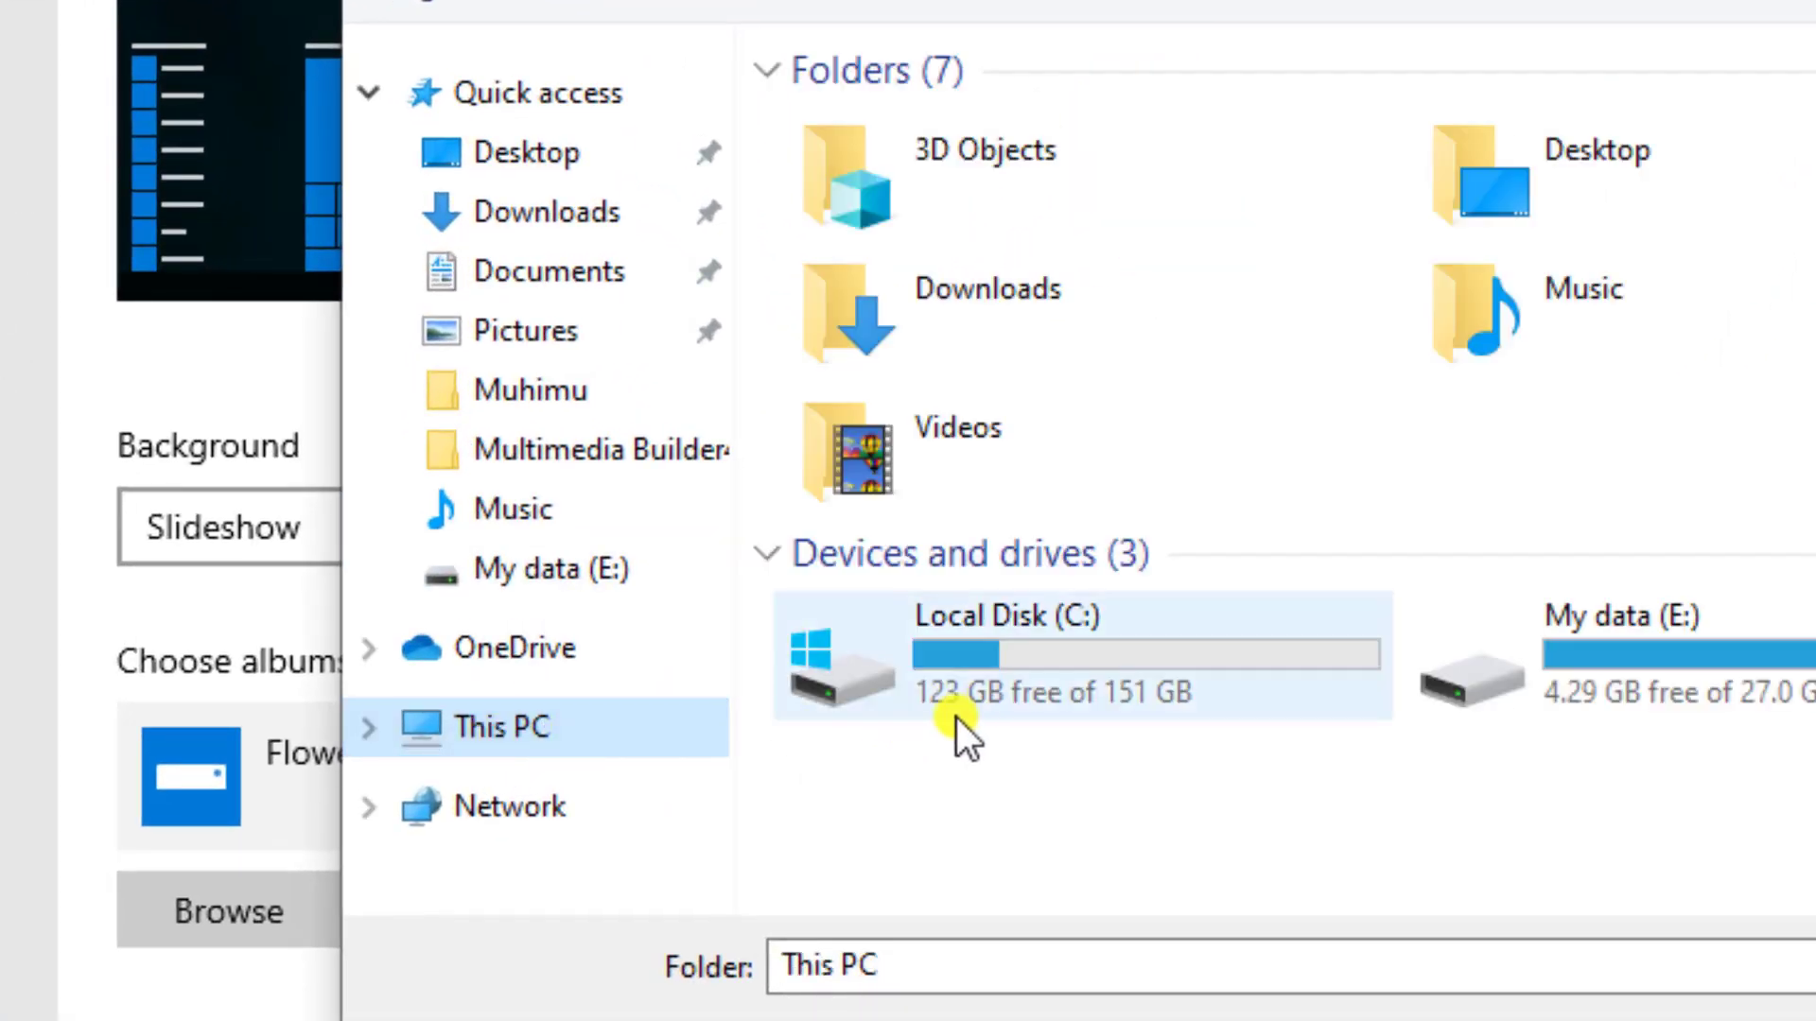
{"action": "double_click", "coordinate": [979, 686]}
{"action": "double_click", "coordinate": [940, 390]}
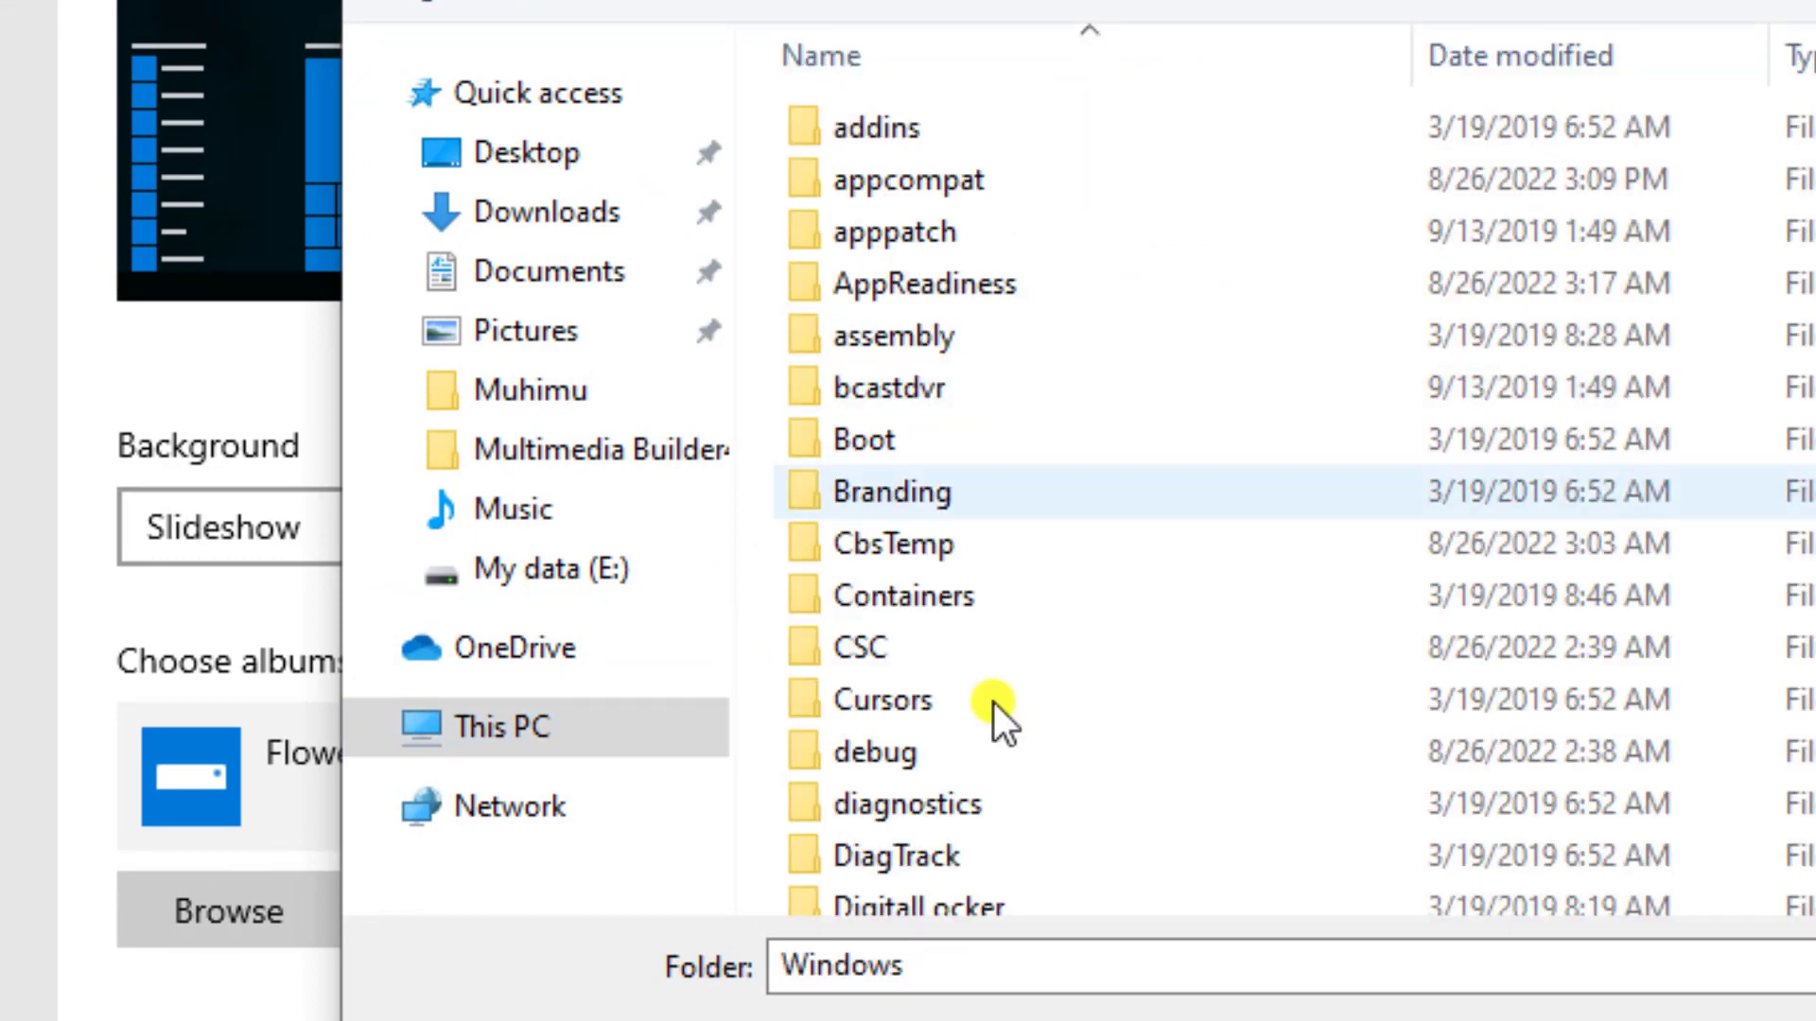
{"action": "scroll", "coordinate": [1044, 855], "scroll_direction": "down", "scroll_amount": 19}
{"action": "left_click", "coordinate": [953, 832]}
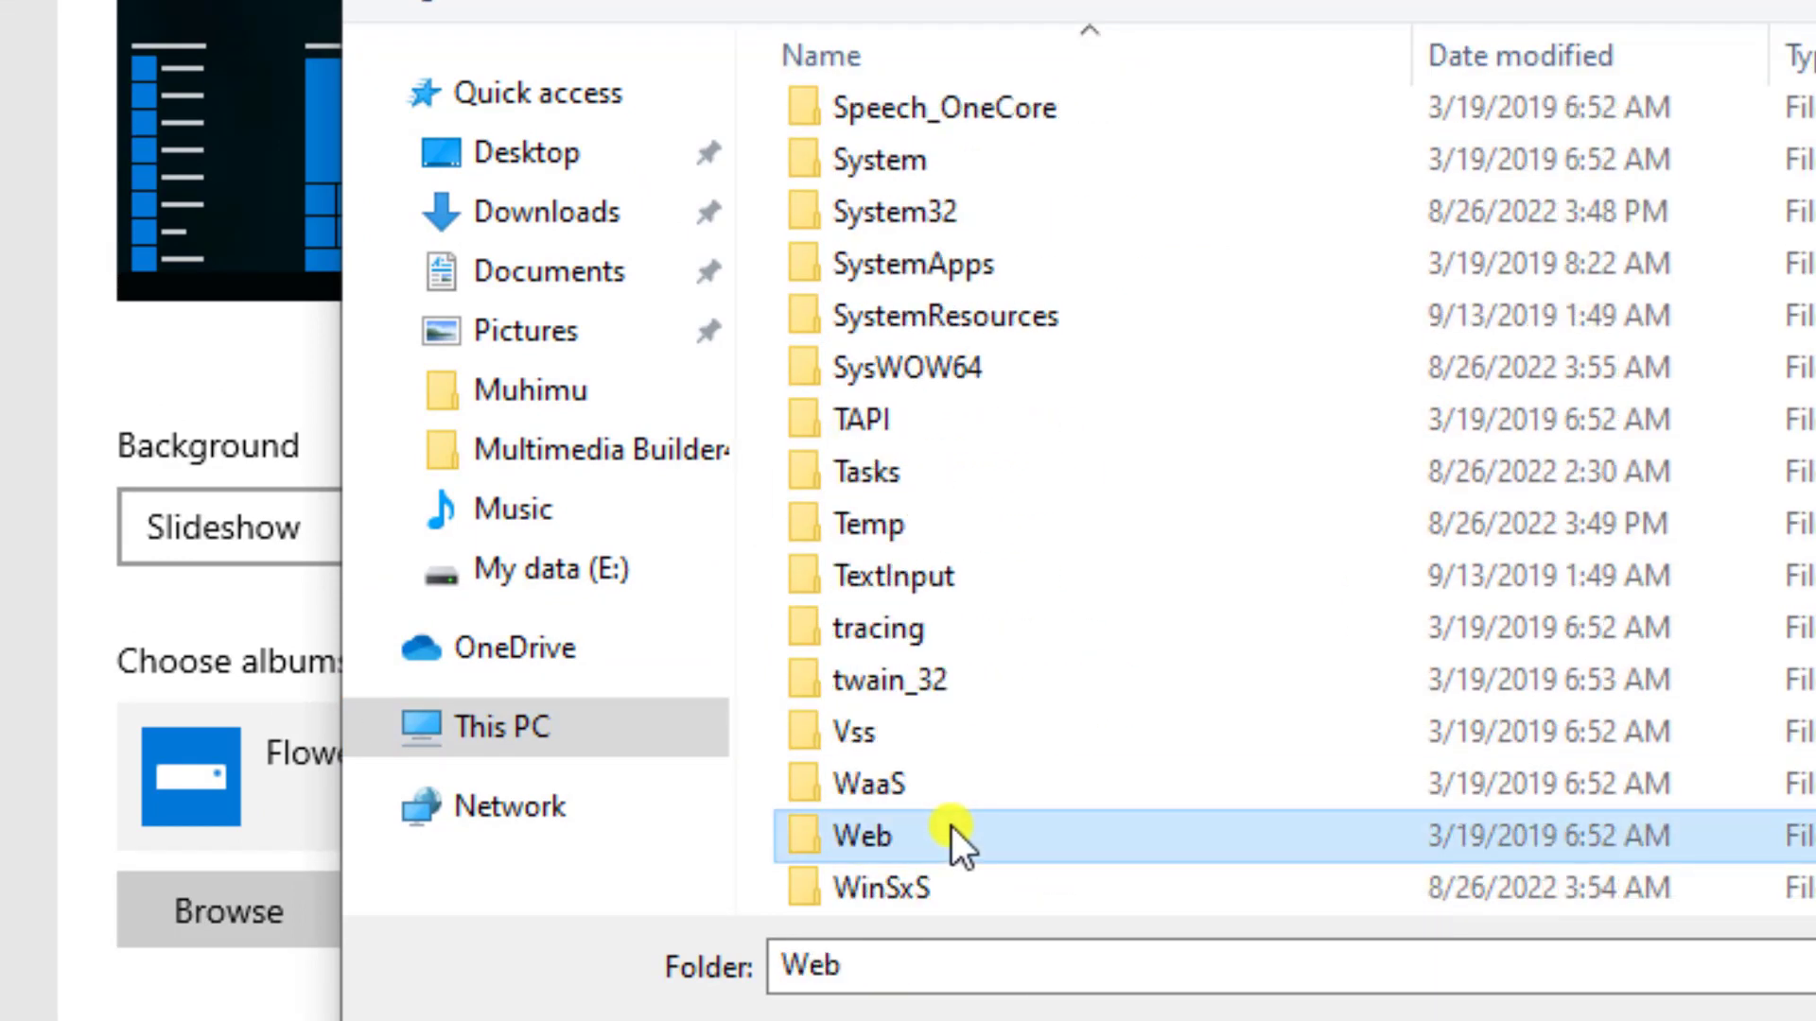
{"action": "double_click", "coordinate": [951, 832]}
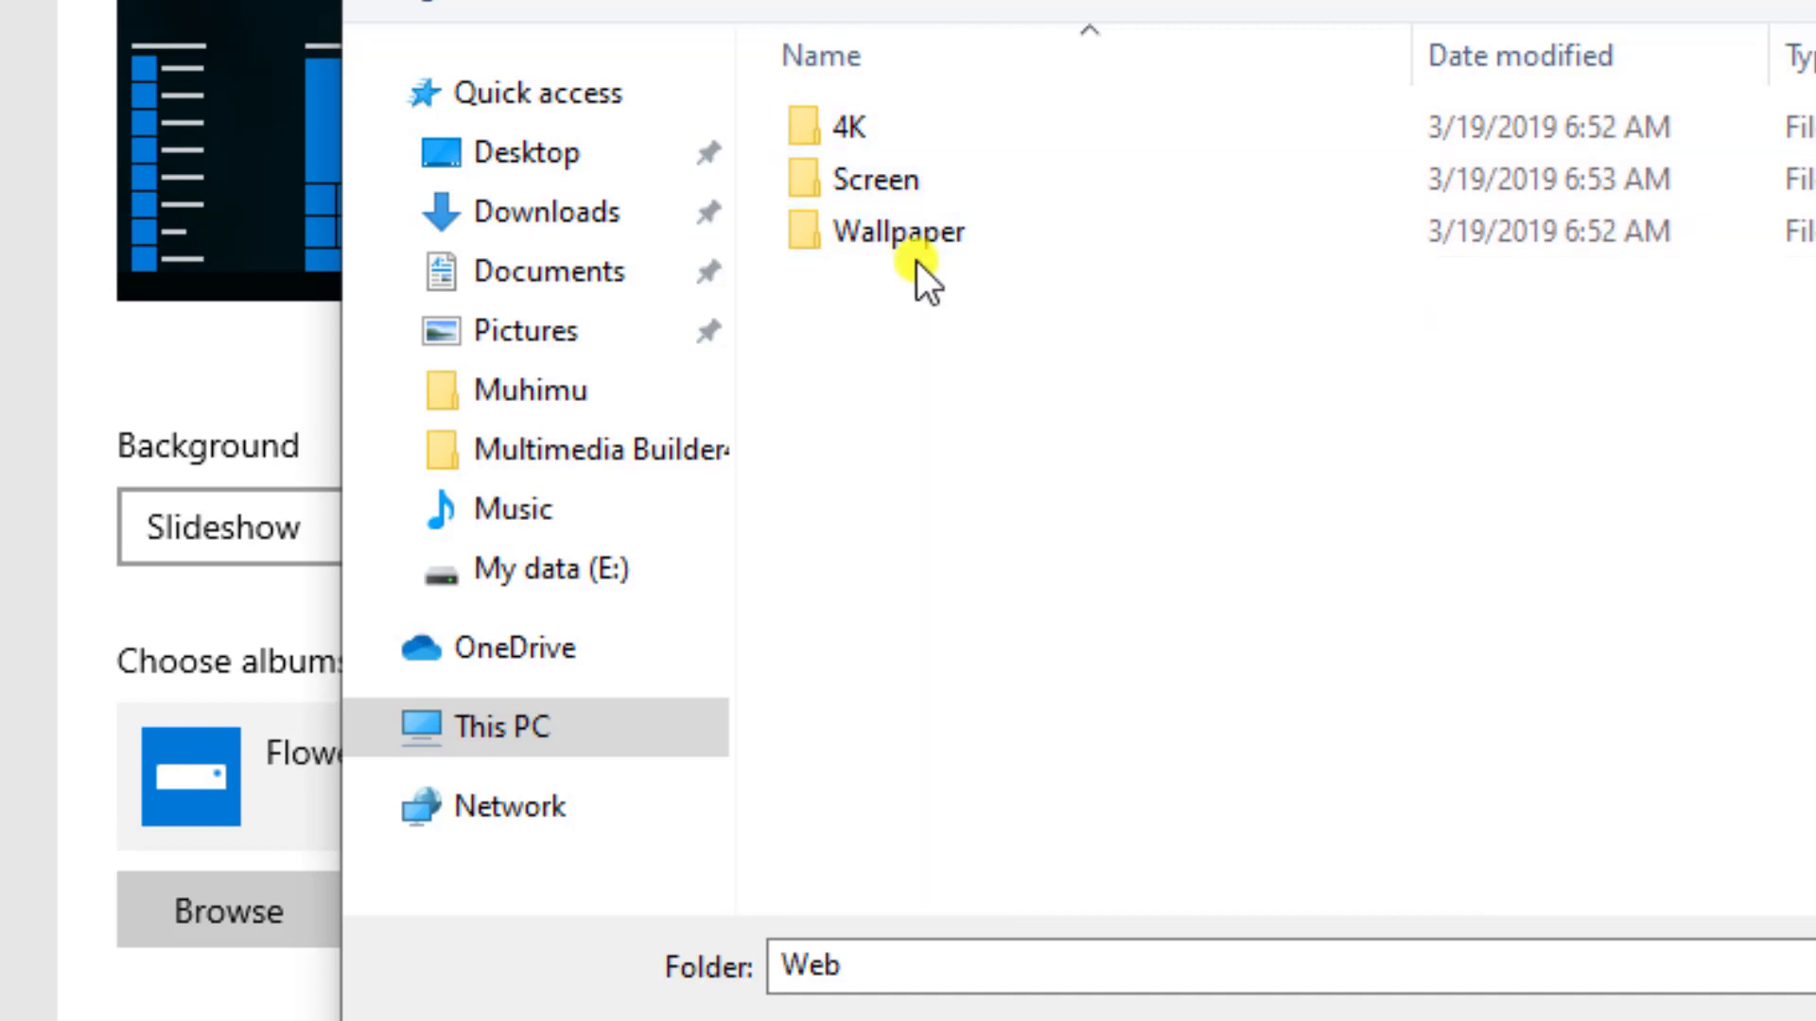
{"action": "double_click", "coordinate": [953, 248]}
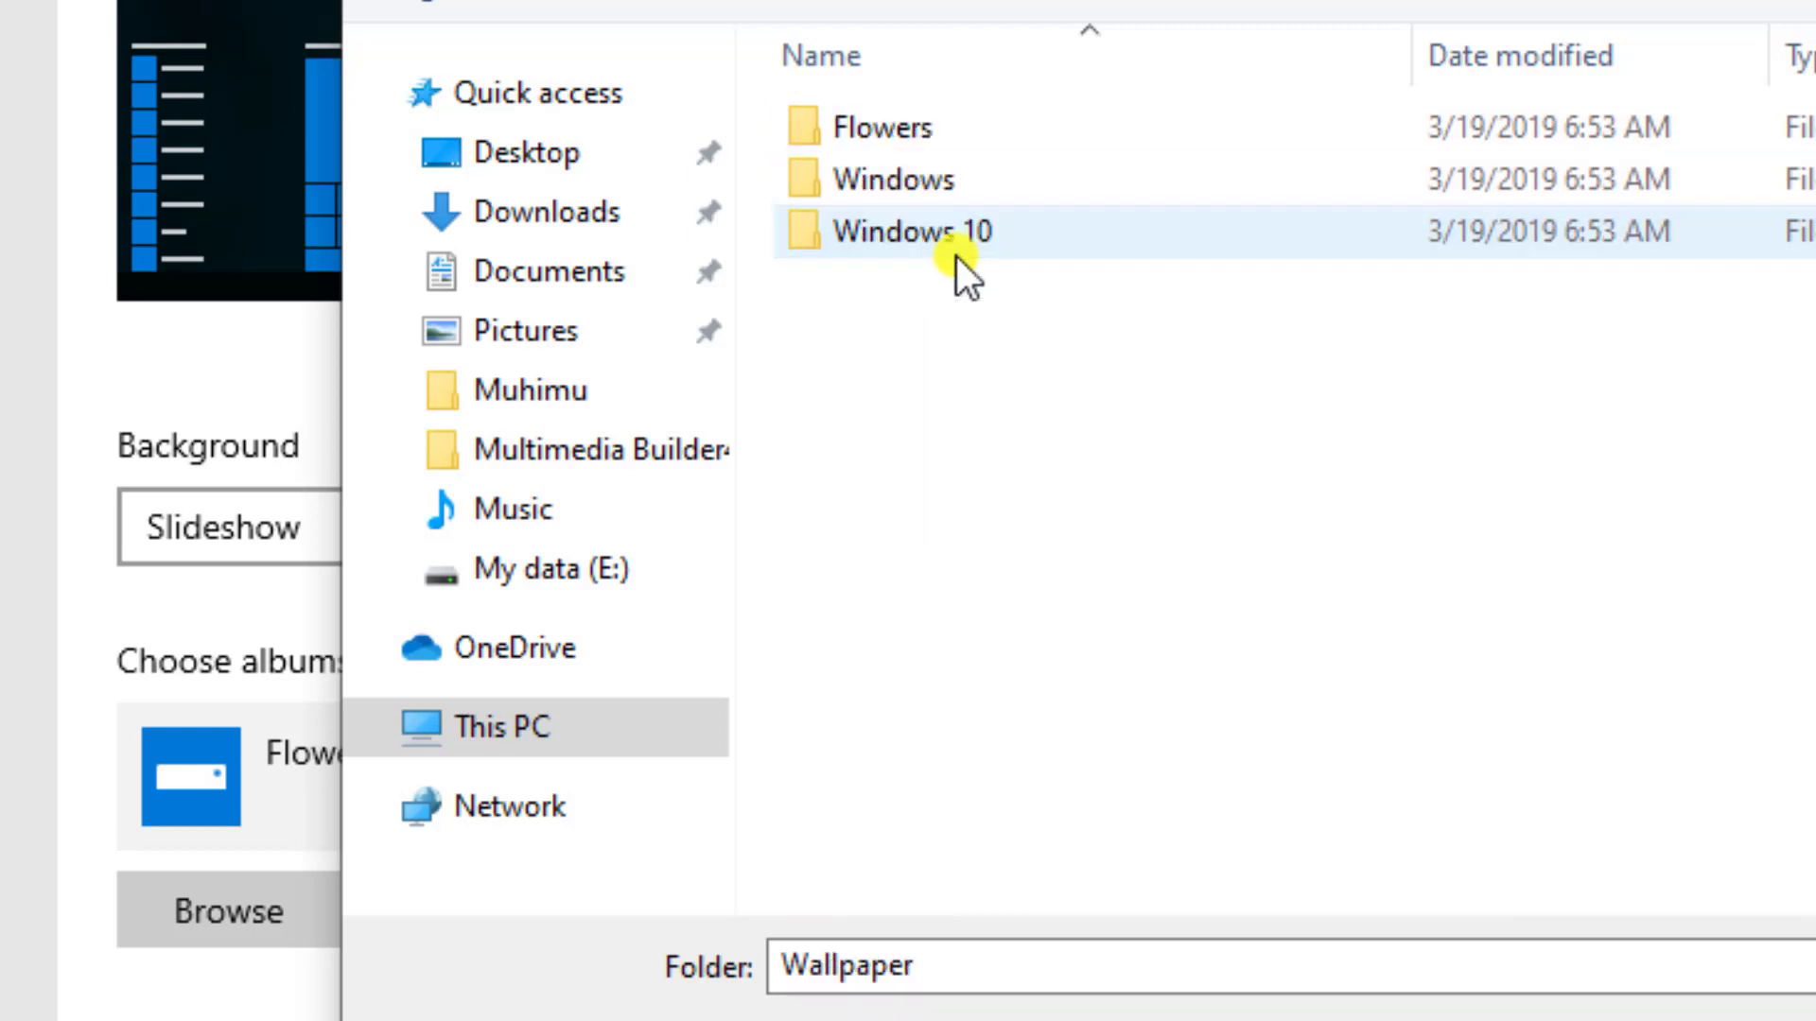
Check the Flowers, Windows and Windows 10 wallpaper folders and choose Flowers as the slideshow album
{"action": "double_click", "coordinate": [933, 124]}
{"action": "key", "text": "alt+Left"}
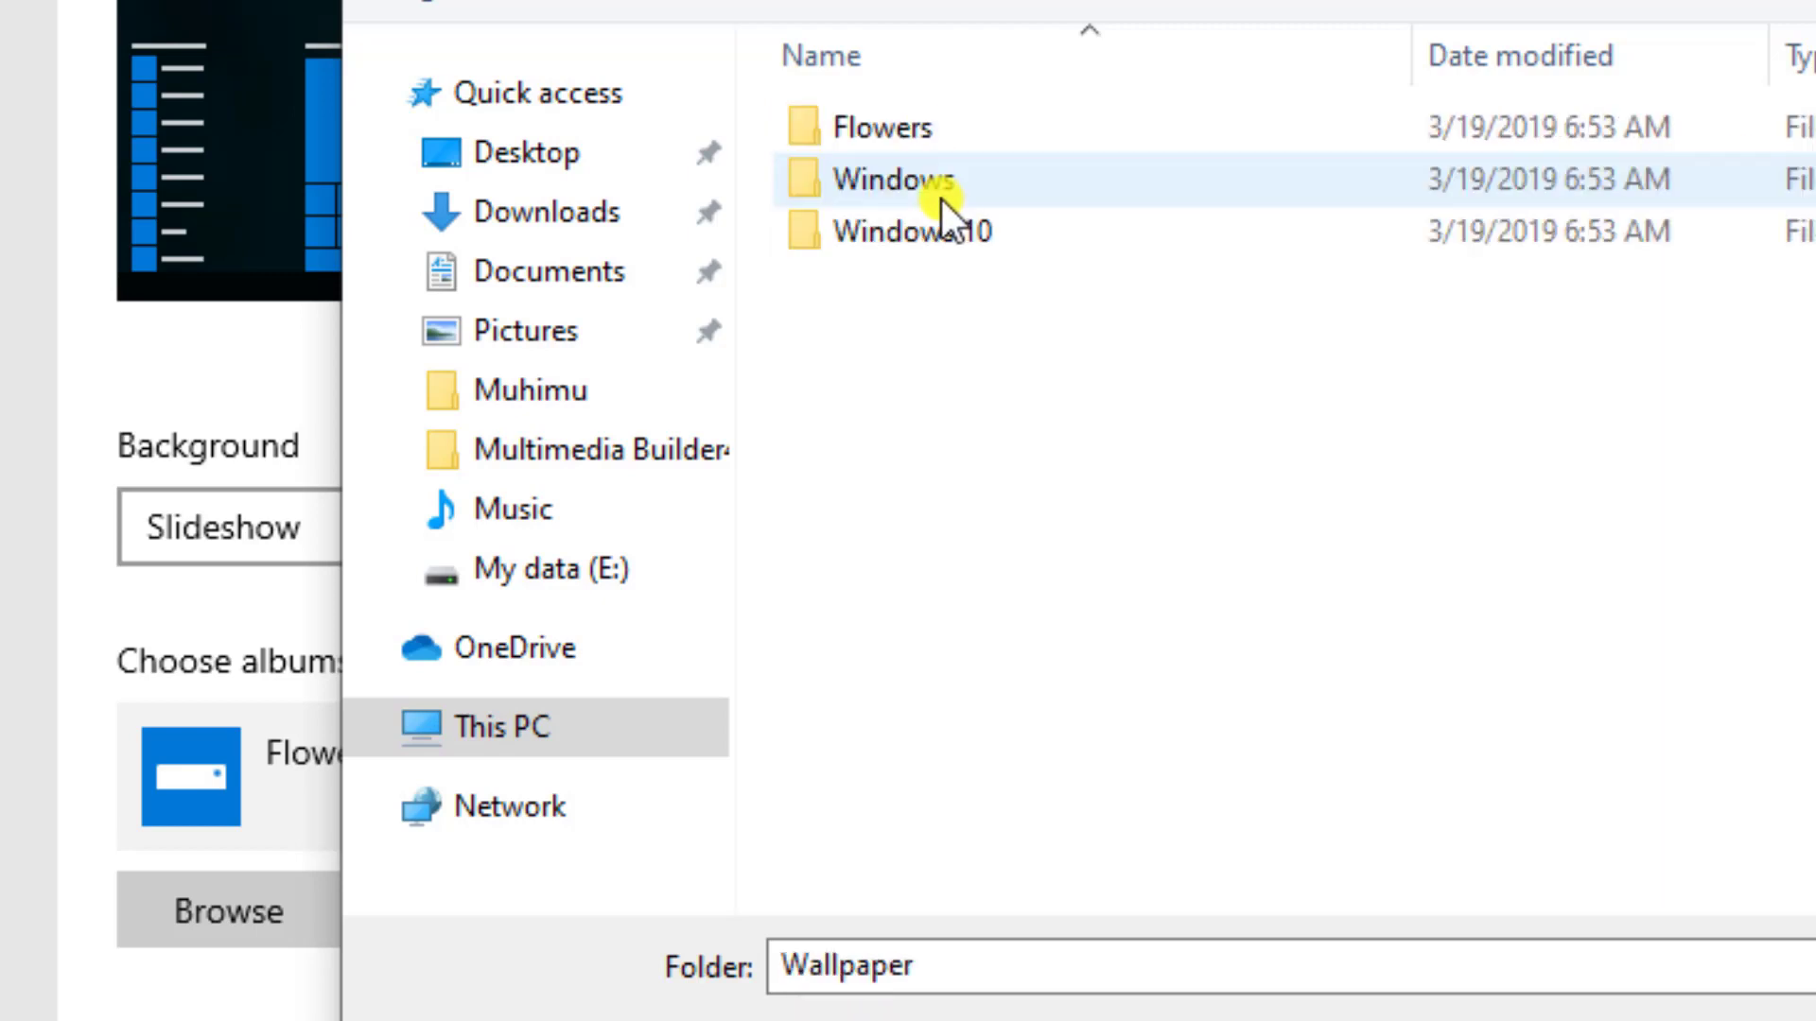
{"action": "double_click", "coordinate": [934, 181]}
{"action": "key", "text": "alt+Left"}
{"action": "double_click", "coordinate": [956, 235]}
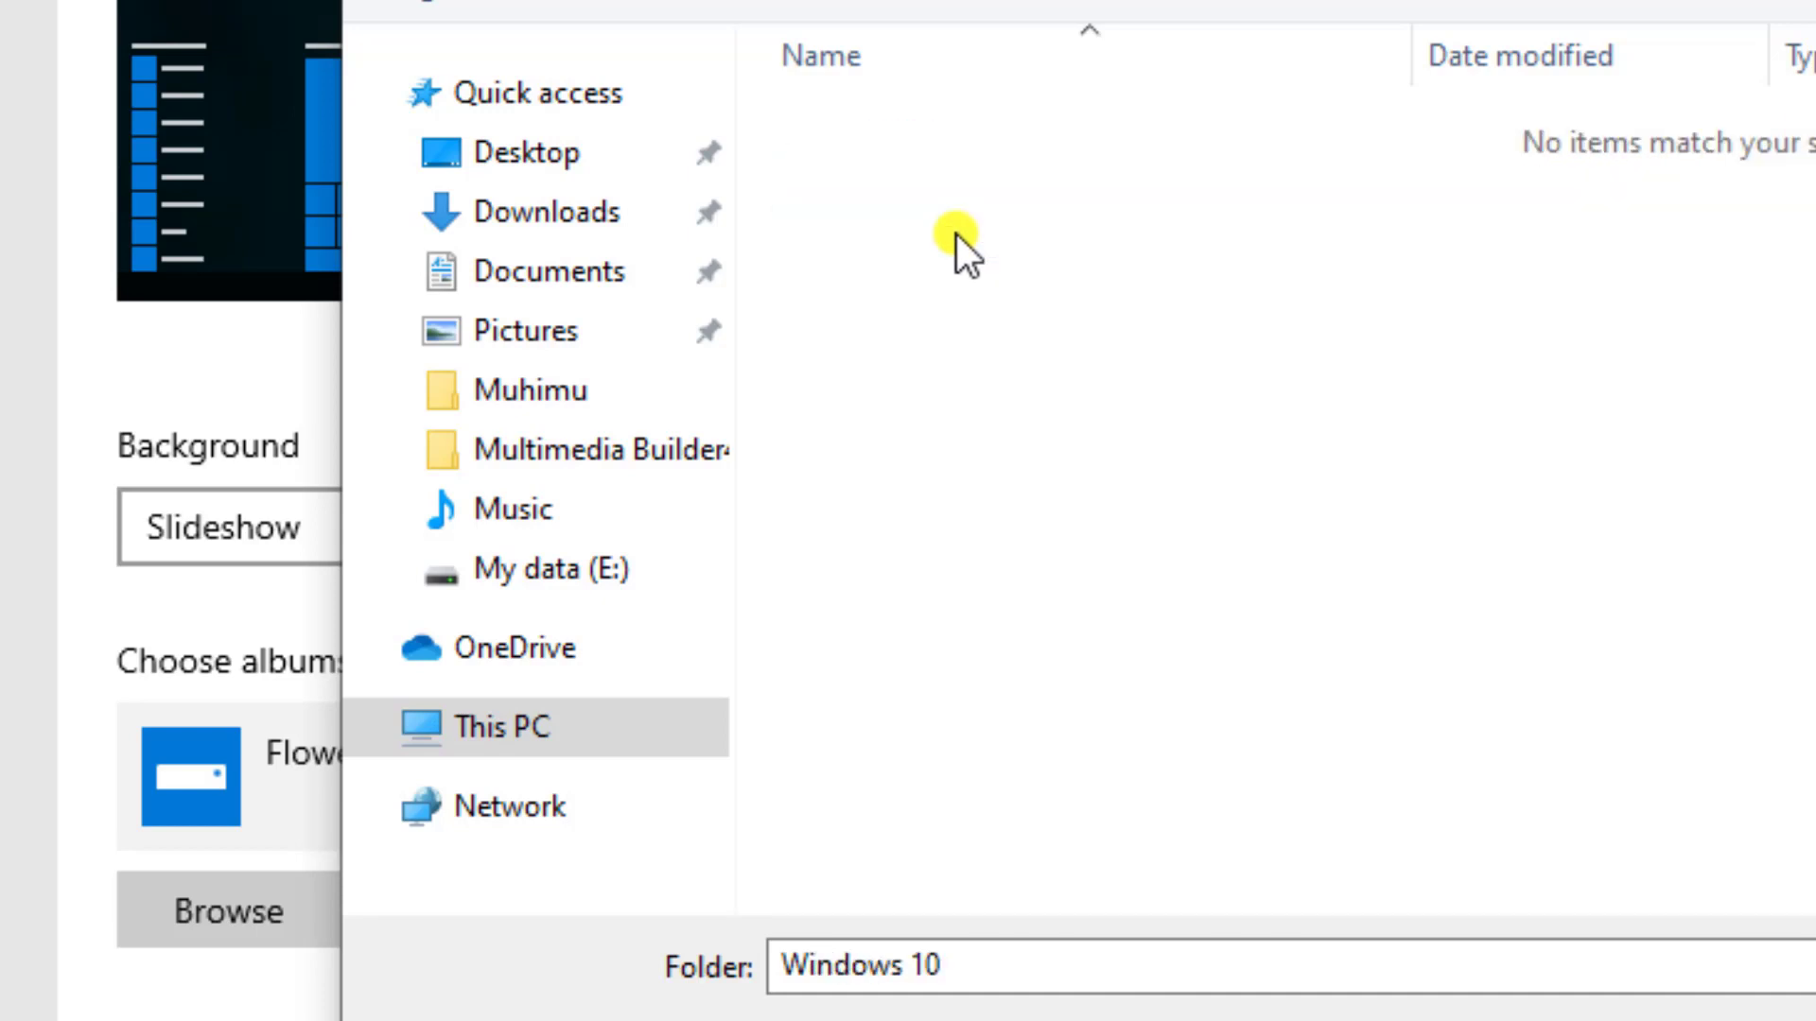
{"action": "key", "text": "alt+Left"}
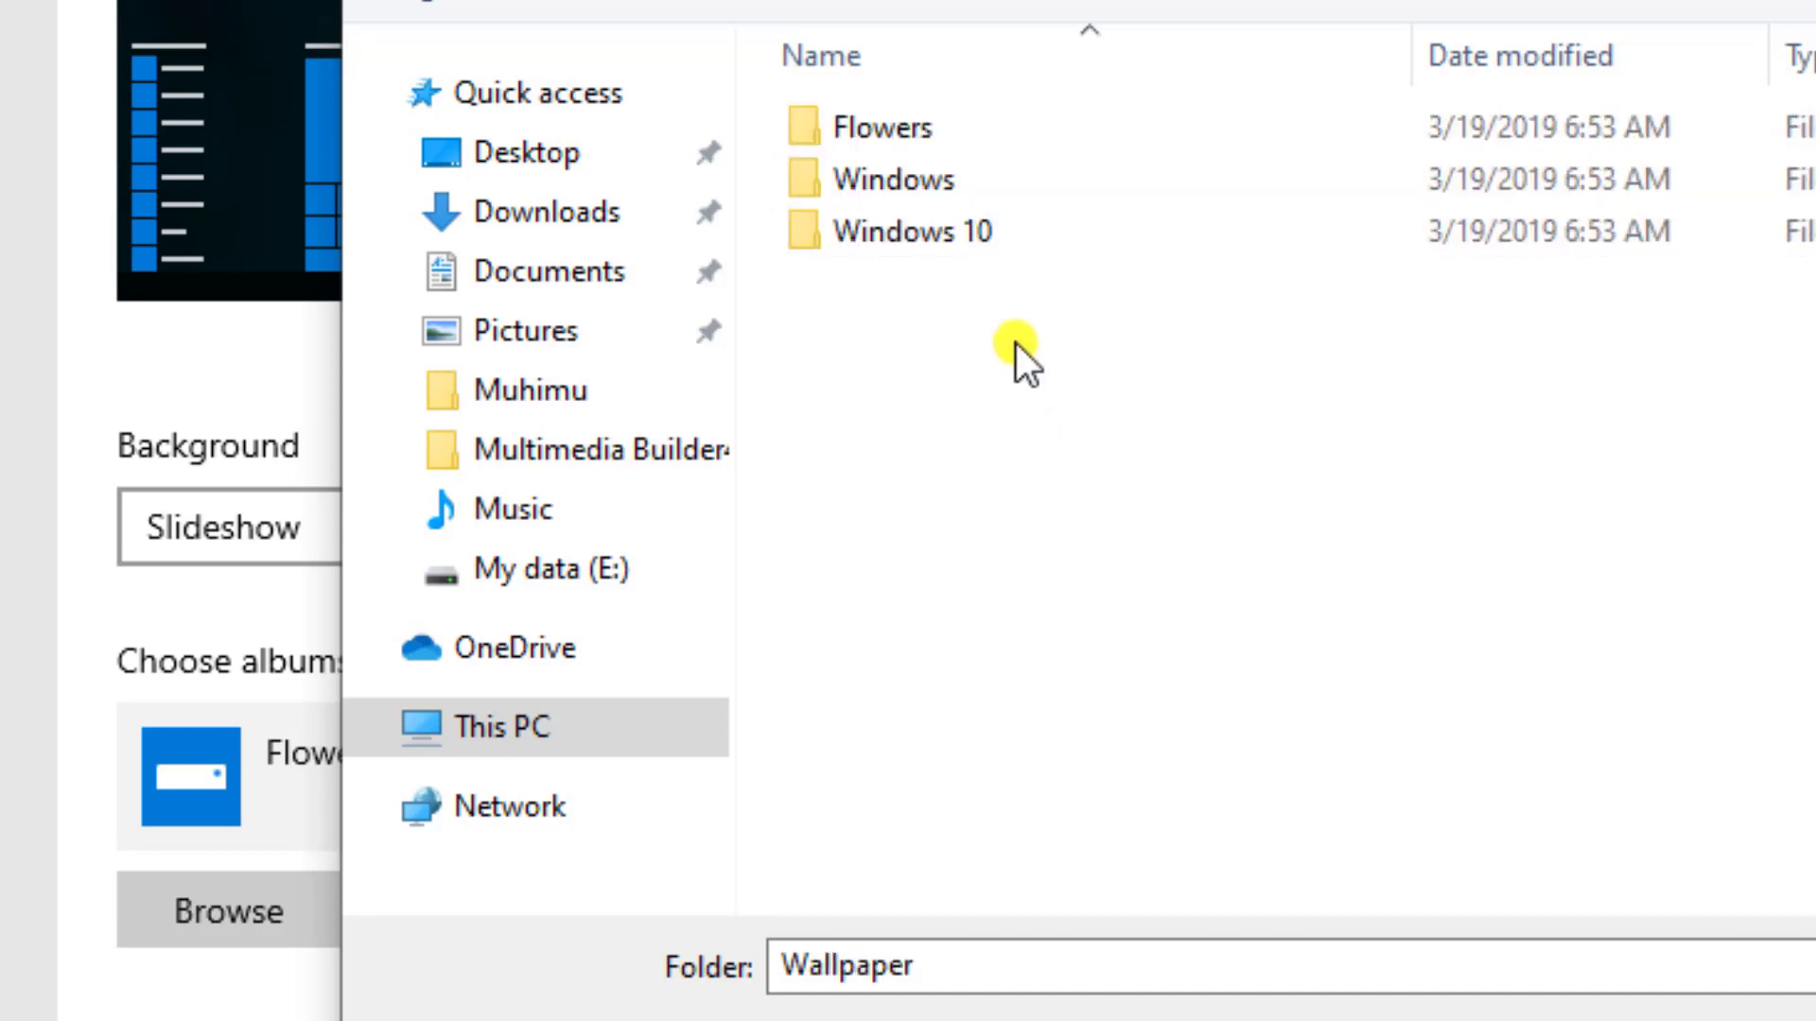
{"action": "left_click", "coordinate": [889, 144]}
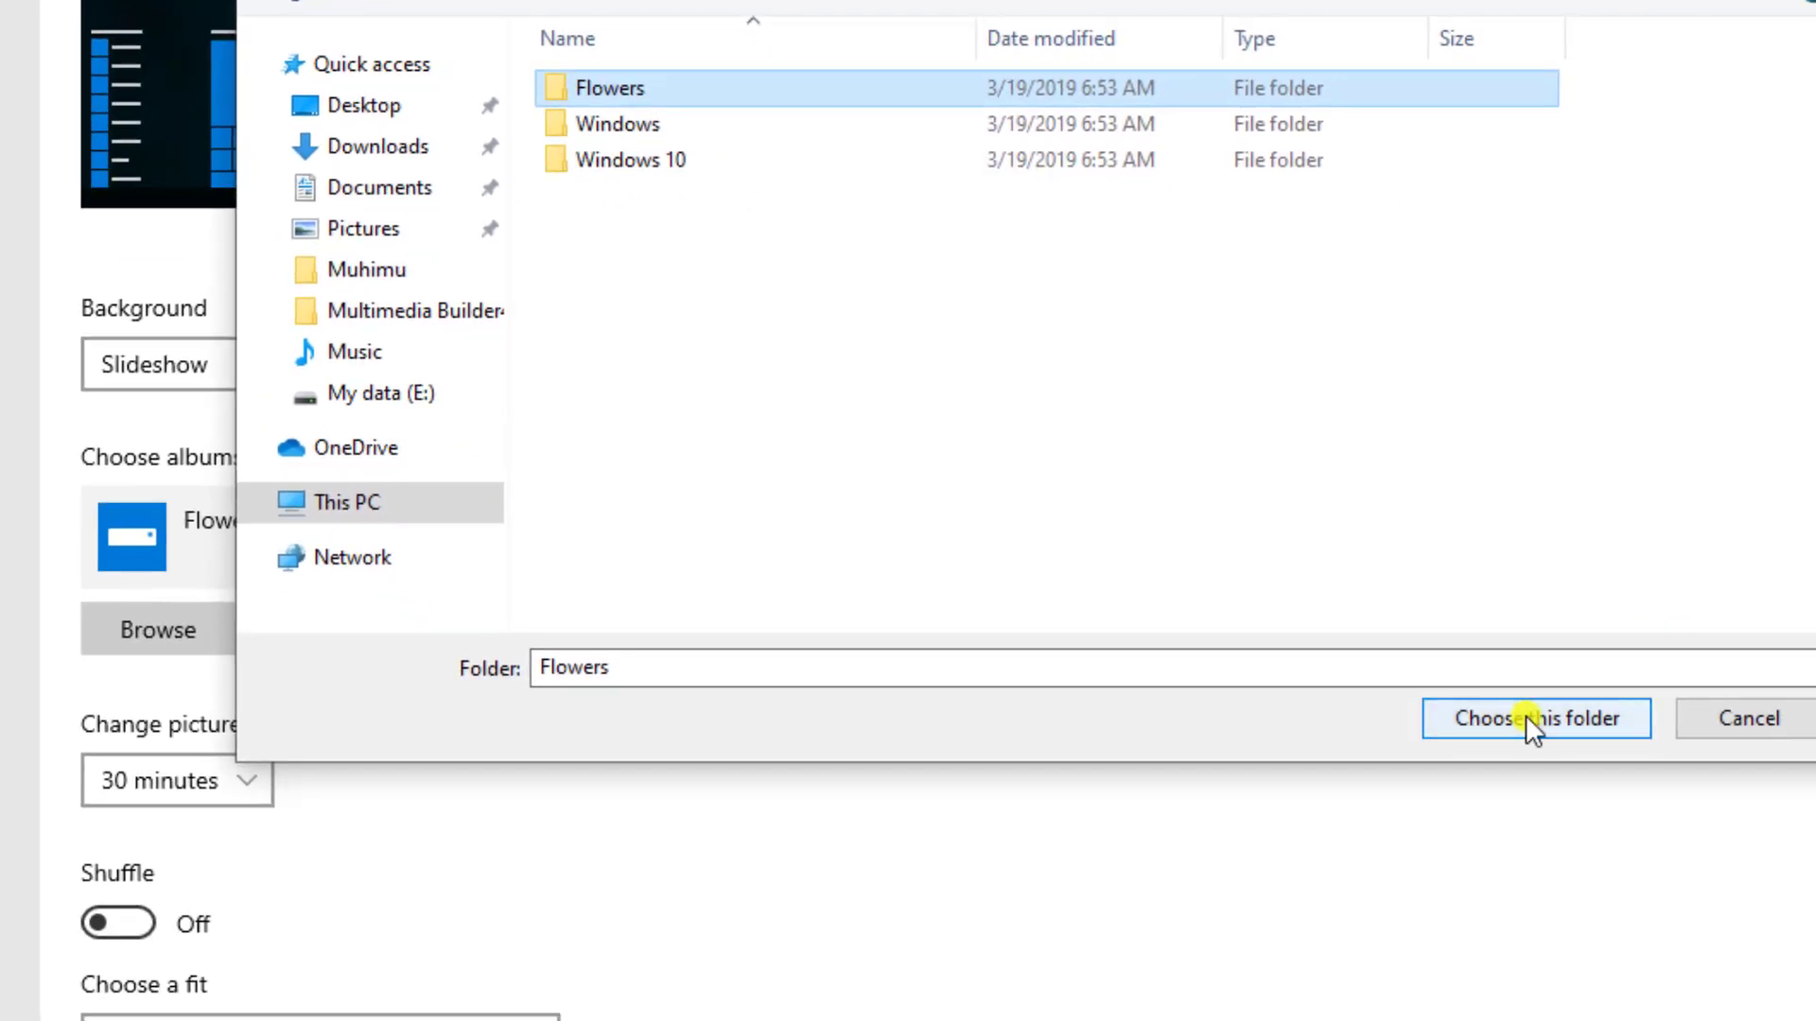
{"action": "left_click", "coordinate": [1524, 715]}
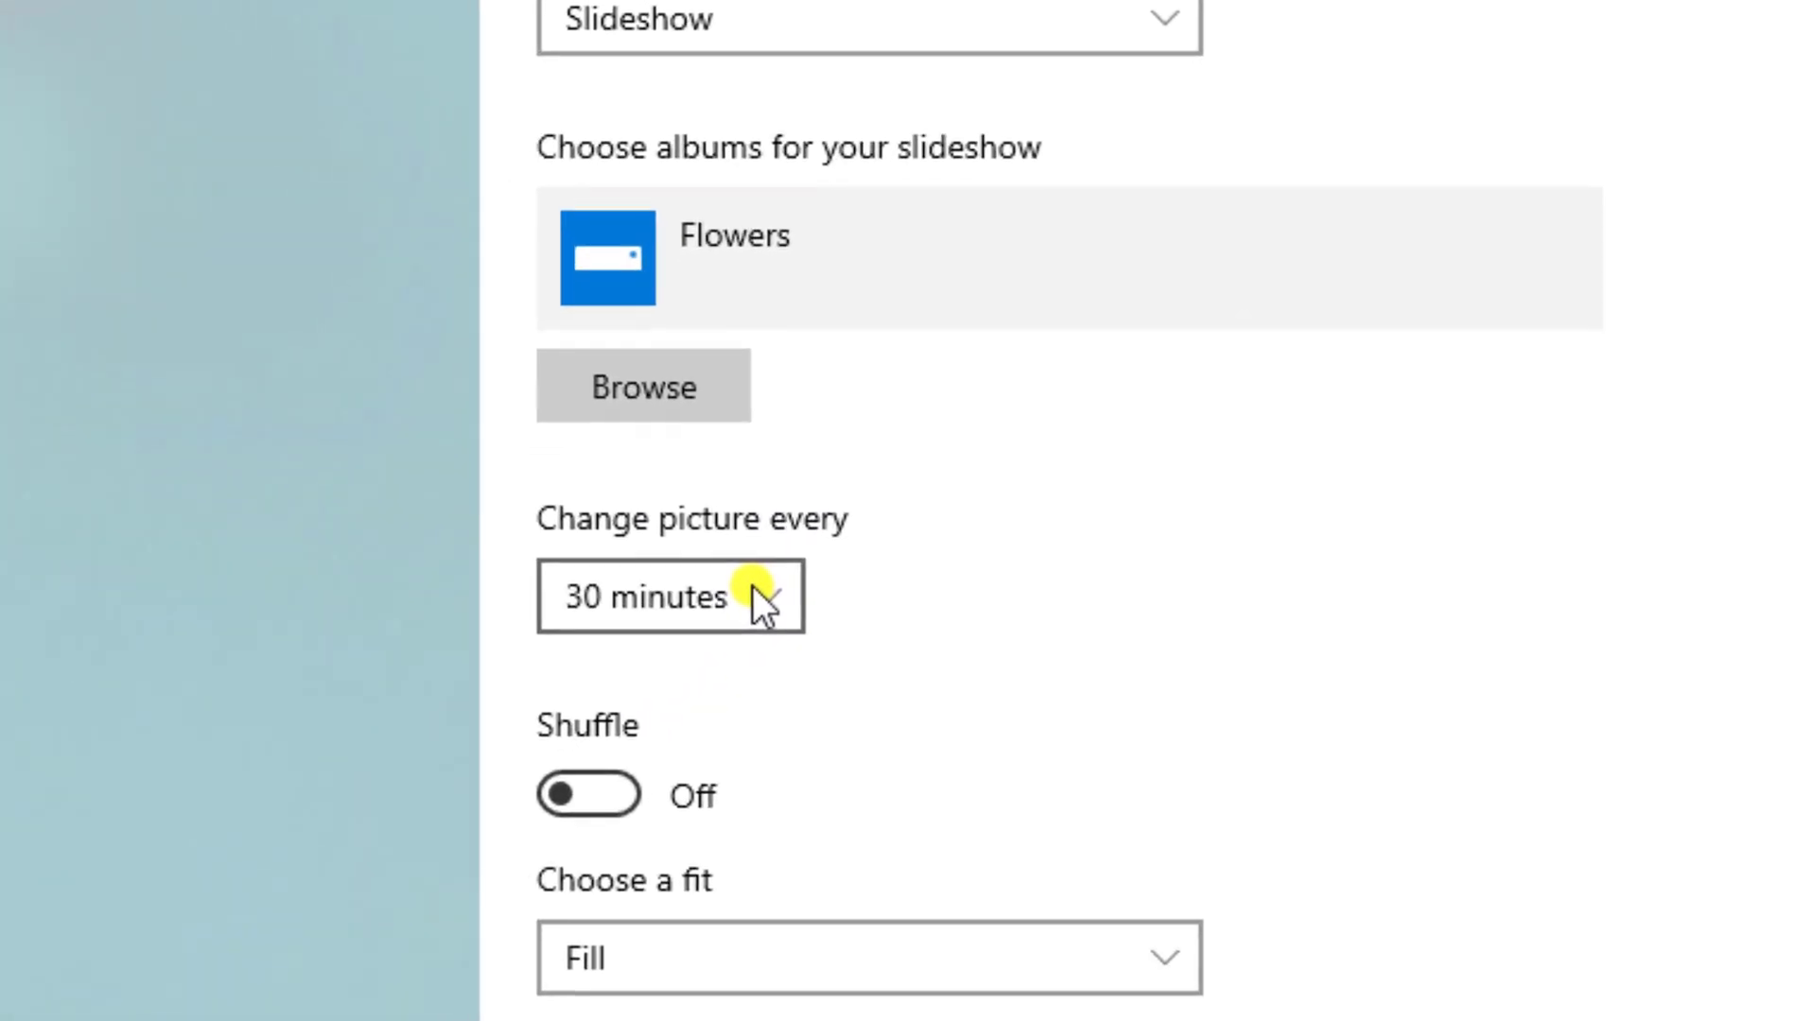
Set the slideshow to change picture every 1 minute, and switch Shuffle on and back off
{"action": "left_click", "coordinate": [753, 584]}
{"action": "left_click", "coordinate": [662, 440]}
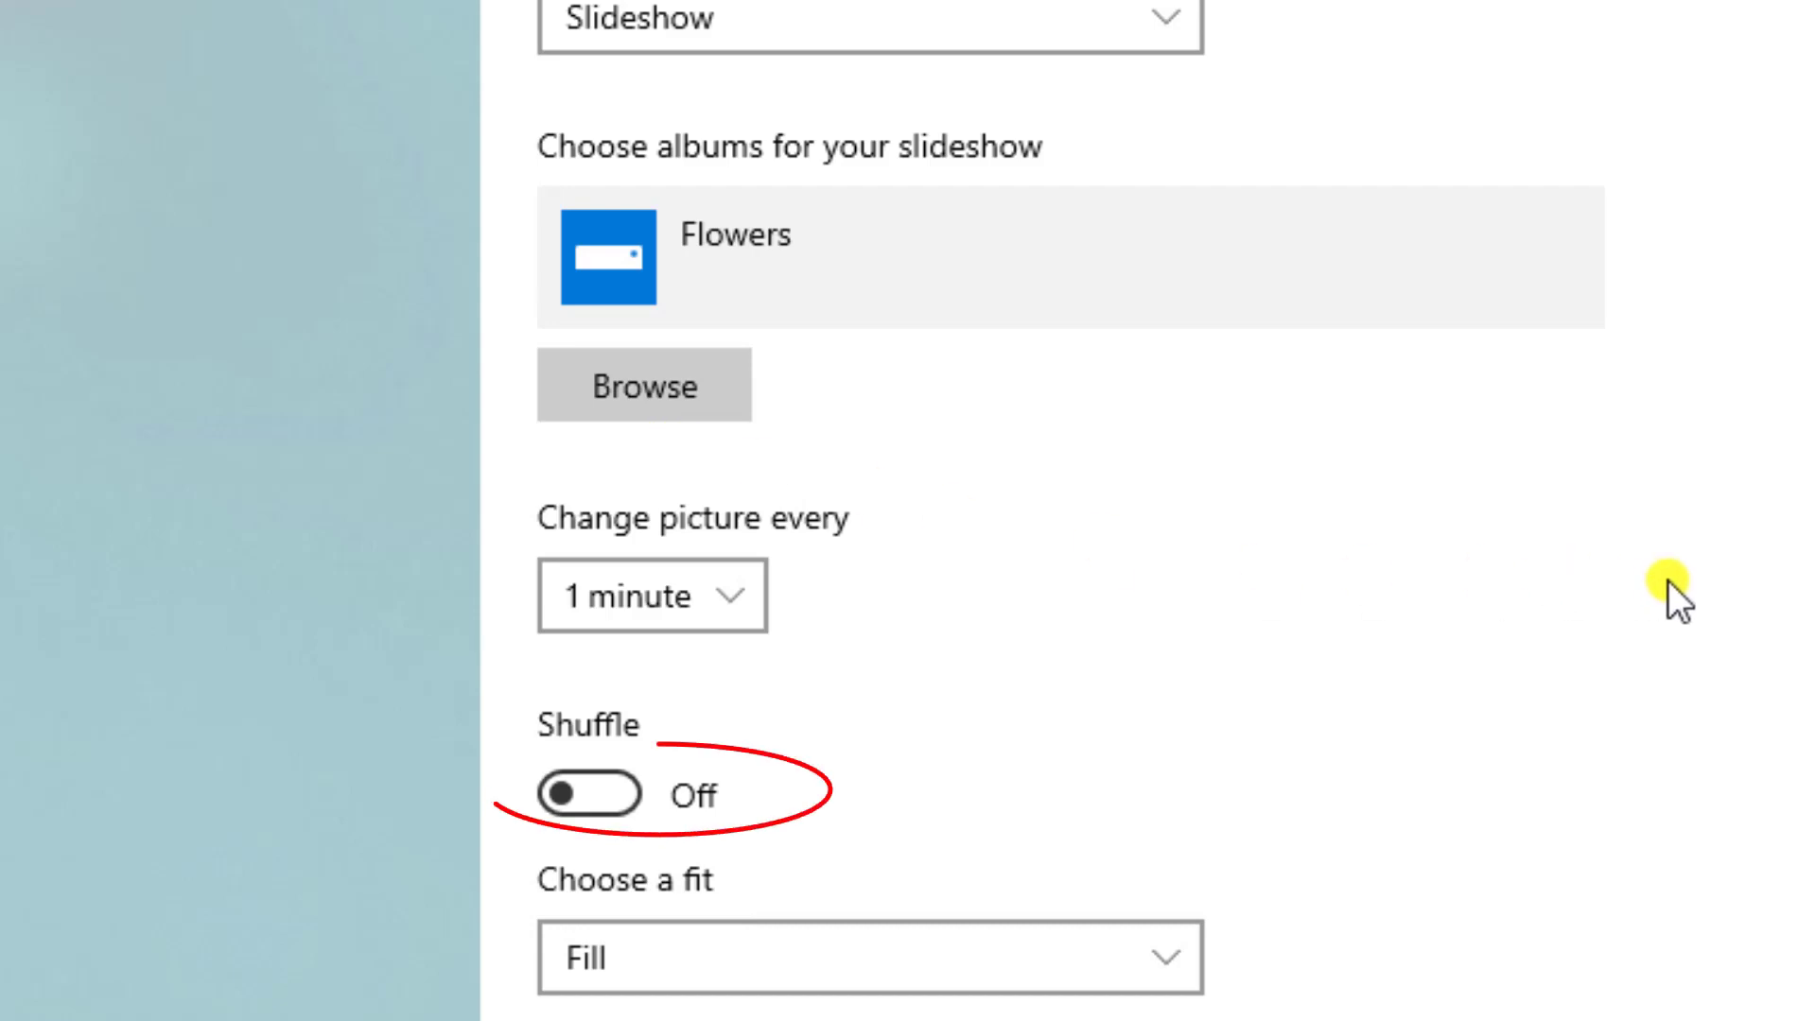
{"action": "left_click", "coordinate": [605, 794]}
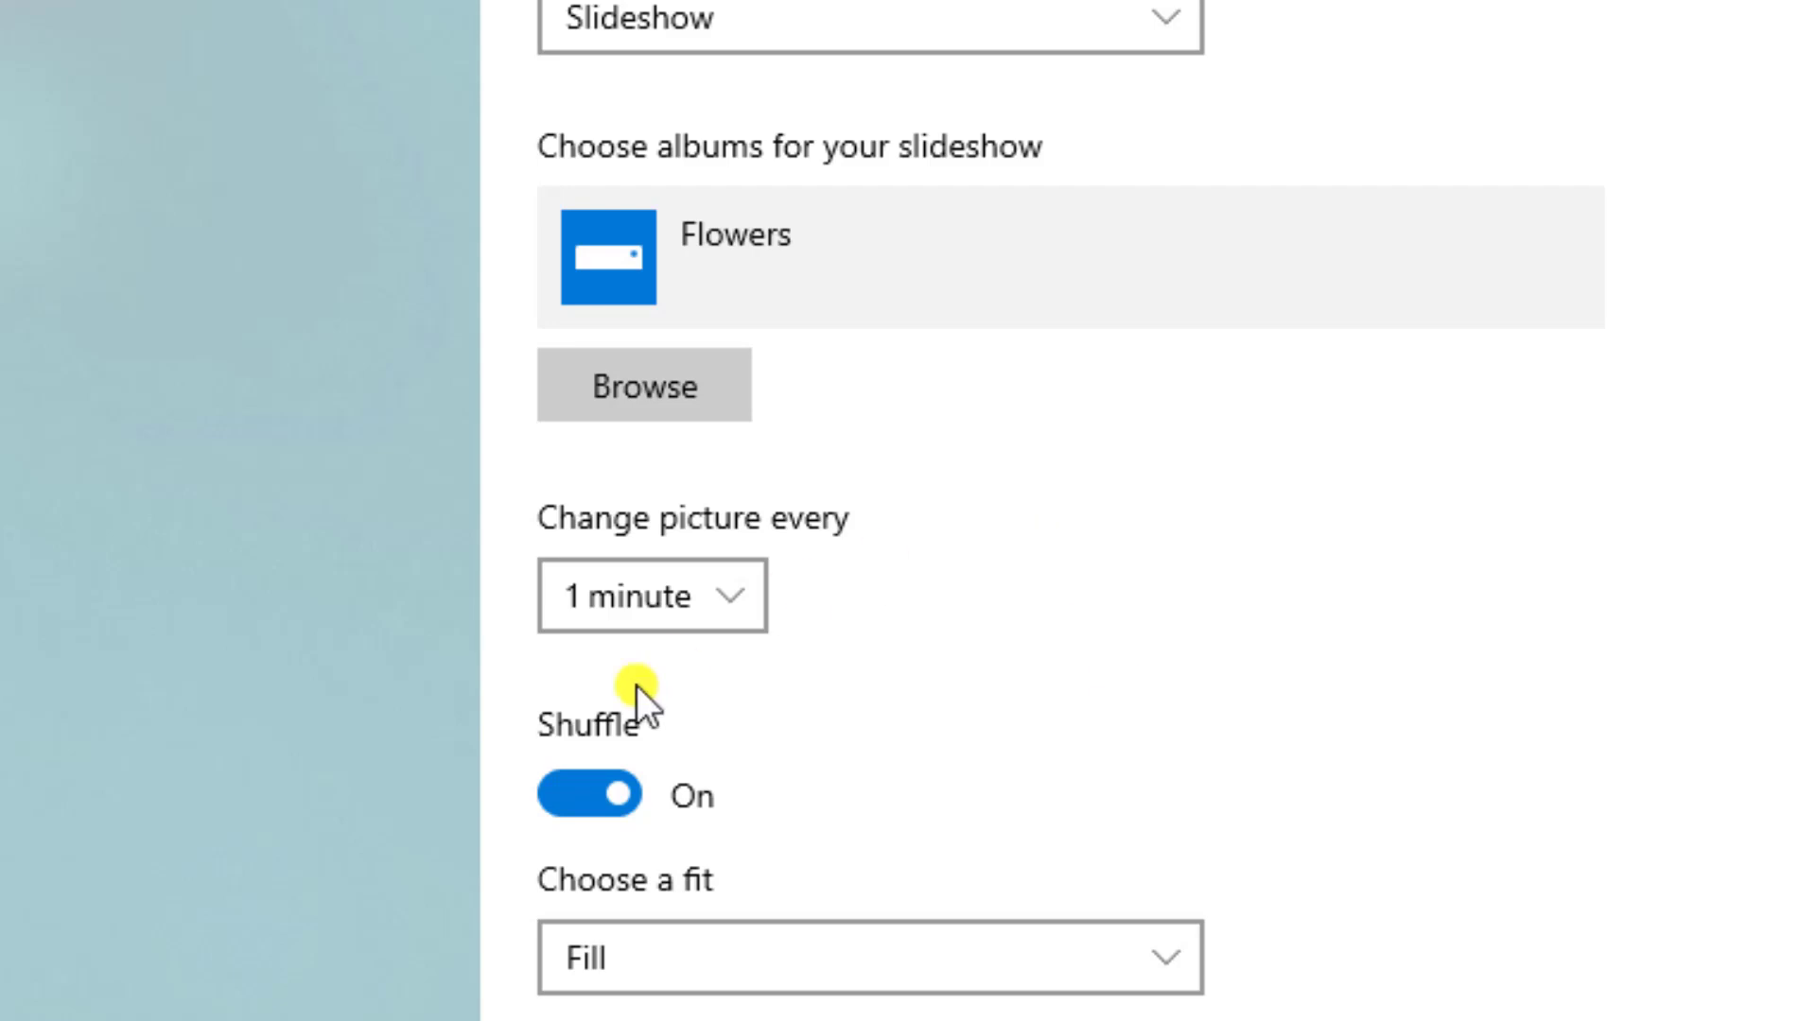
{"action": "left_click", "coordinate": [592, 798]}
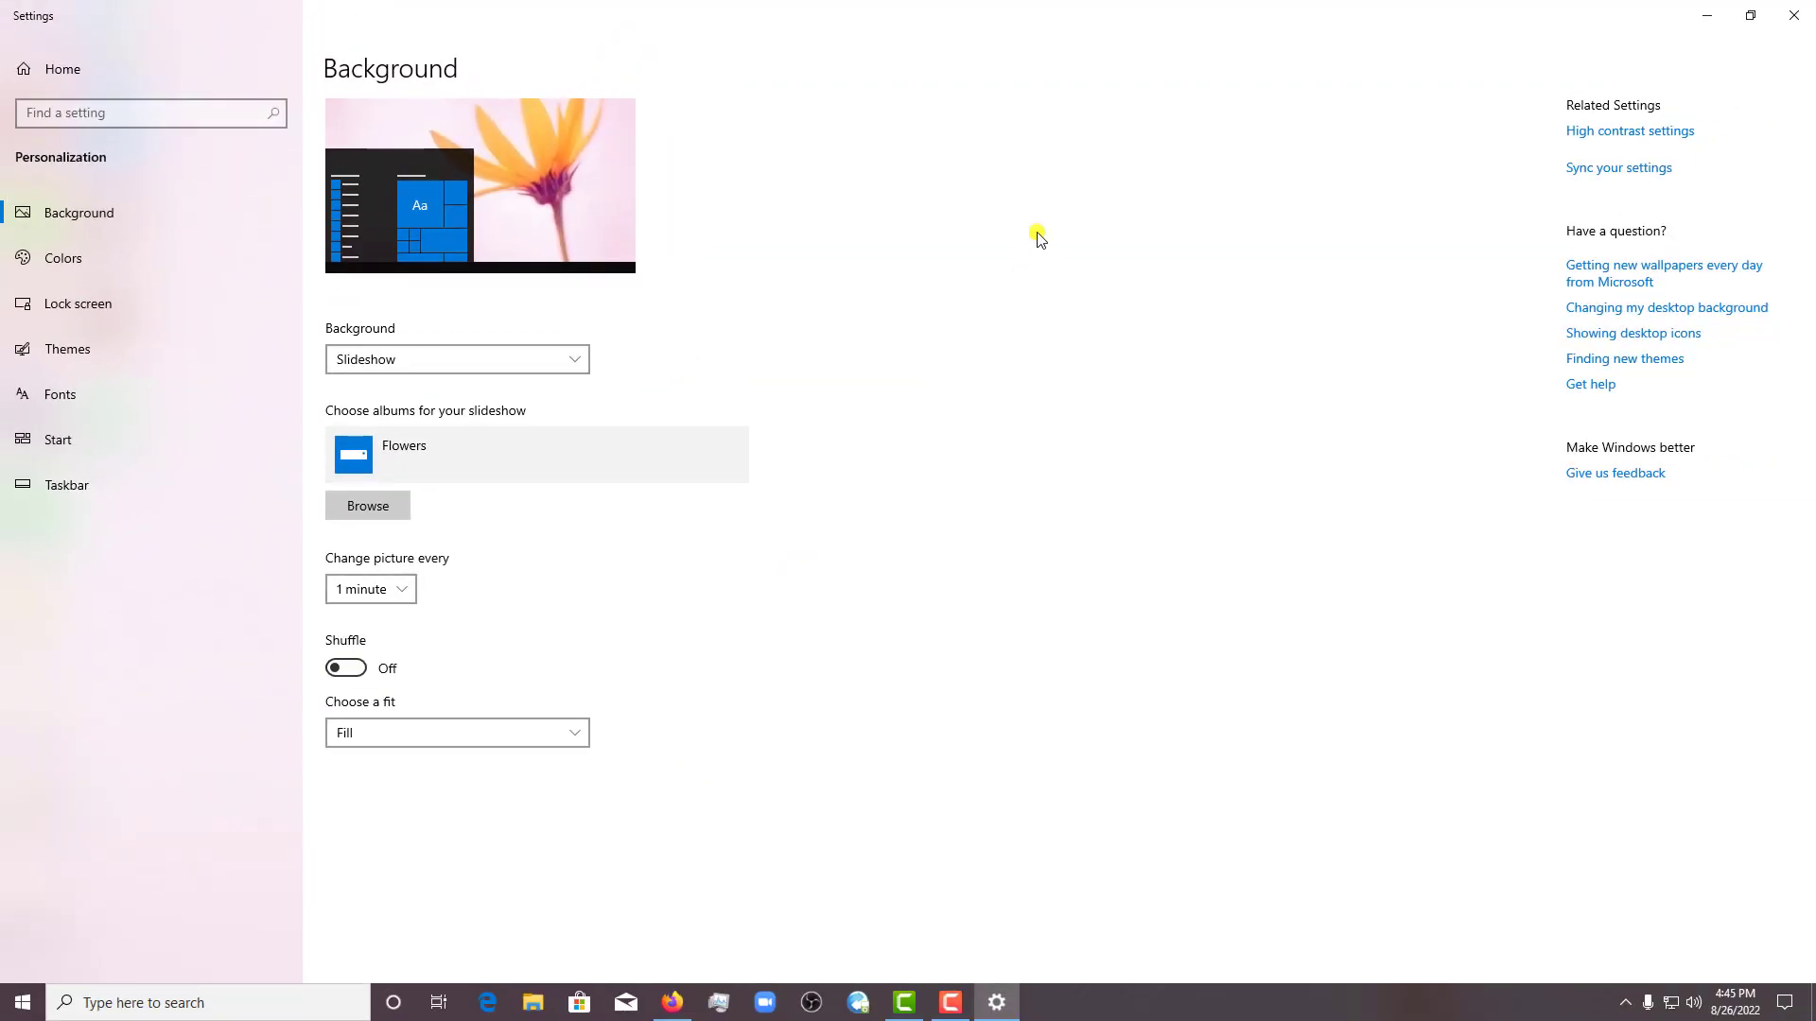
Shrink and reposition the Settings window to watch the slideshow on the desktop and review the Background options
{"action": "left_click_drag", "start_coordinate": [1123, 12], "coordinate": [851, 300]}
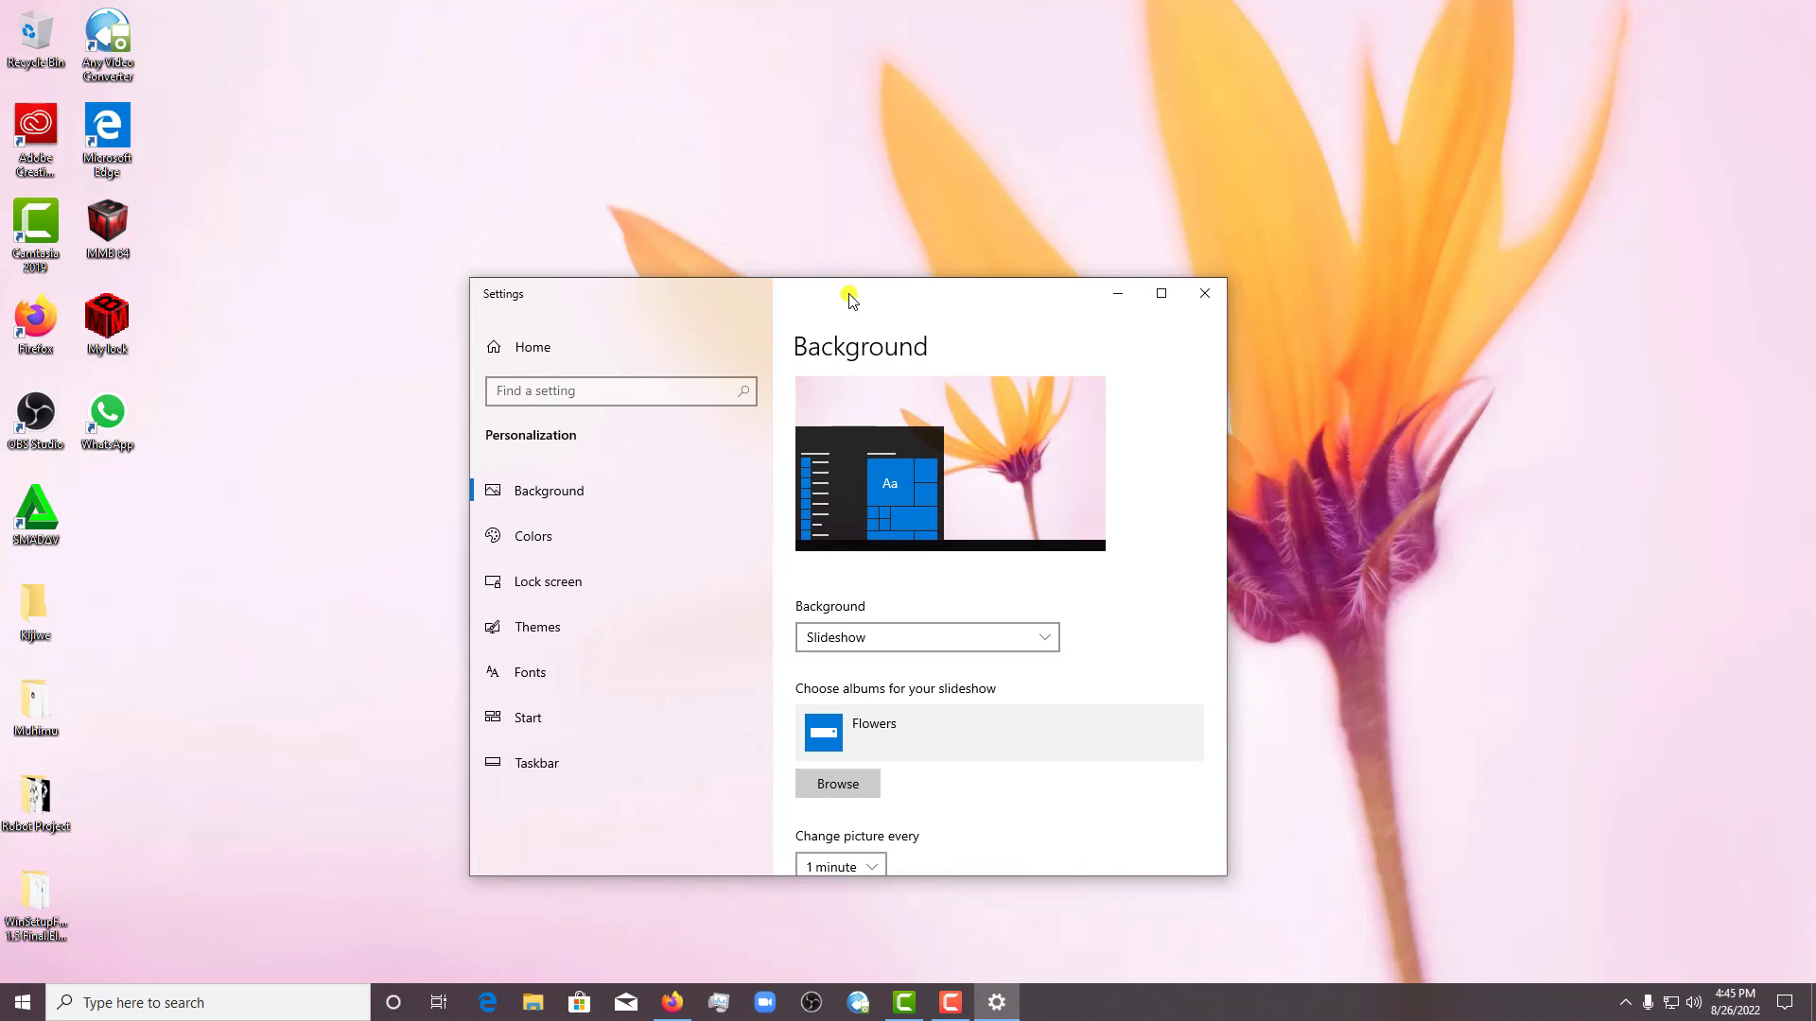
{"action": "left_click_drag", "start_coordinate": [849, 294], "coordinate": [834, 259]}
{"action": "mouse_move", "coordinate": [827, 170]}
{"action": "left_mouse_down"}
{"action": "mouse_move", "coordinate": [828, 7]}
{"action": "mouse_move", "coordinate": [831, 170]}
{"action": "left_mouse_up"}
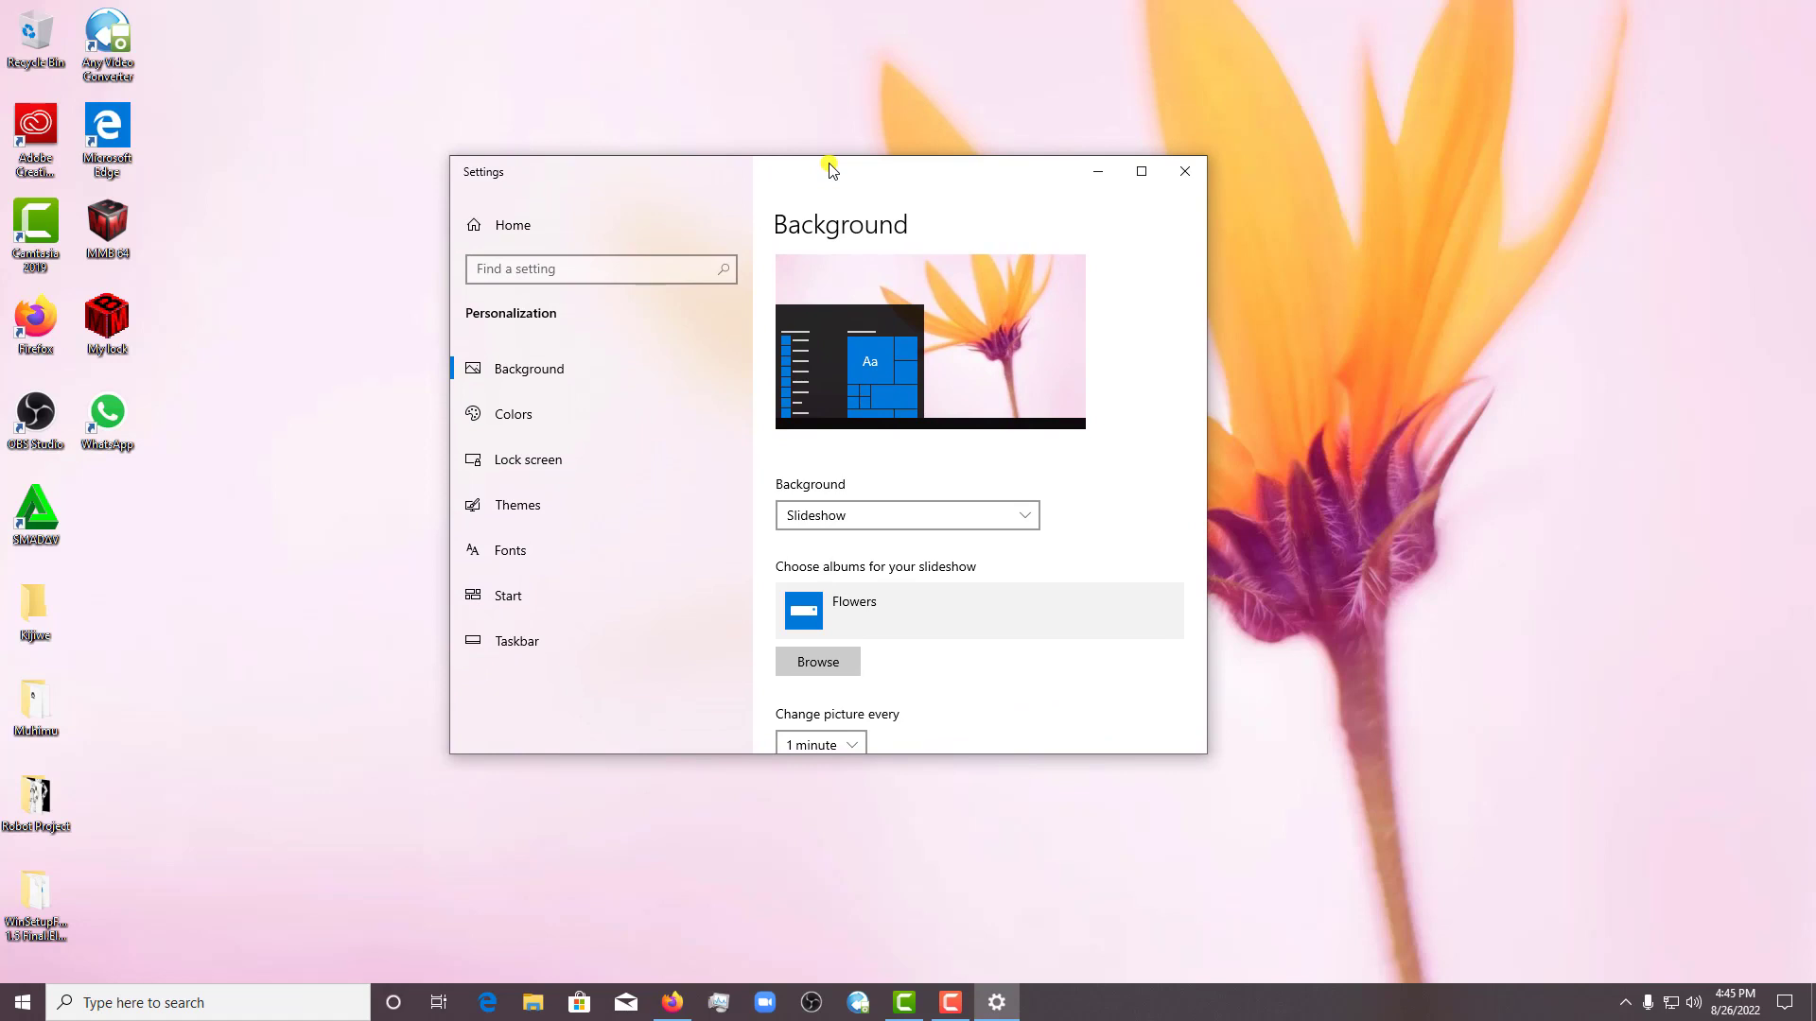
{"action": "double_click", "coordinate": [860, 178]}
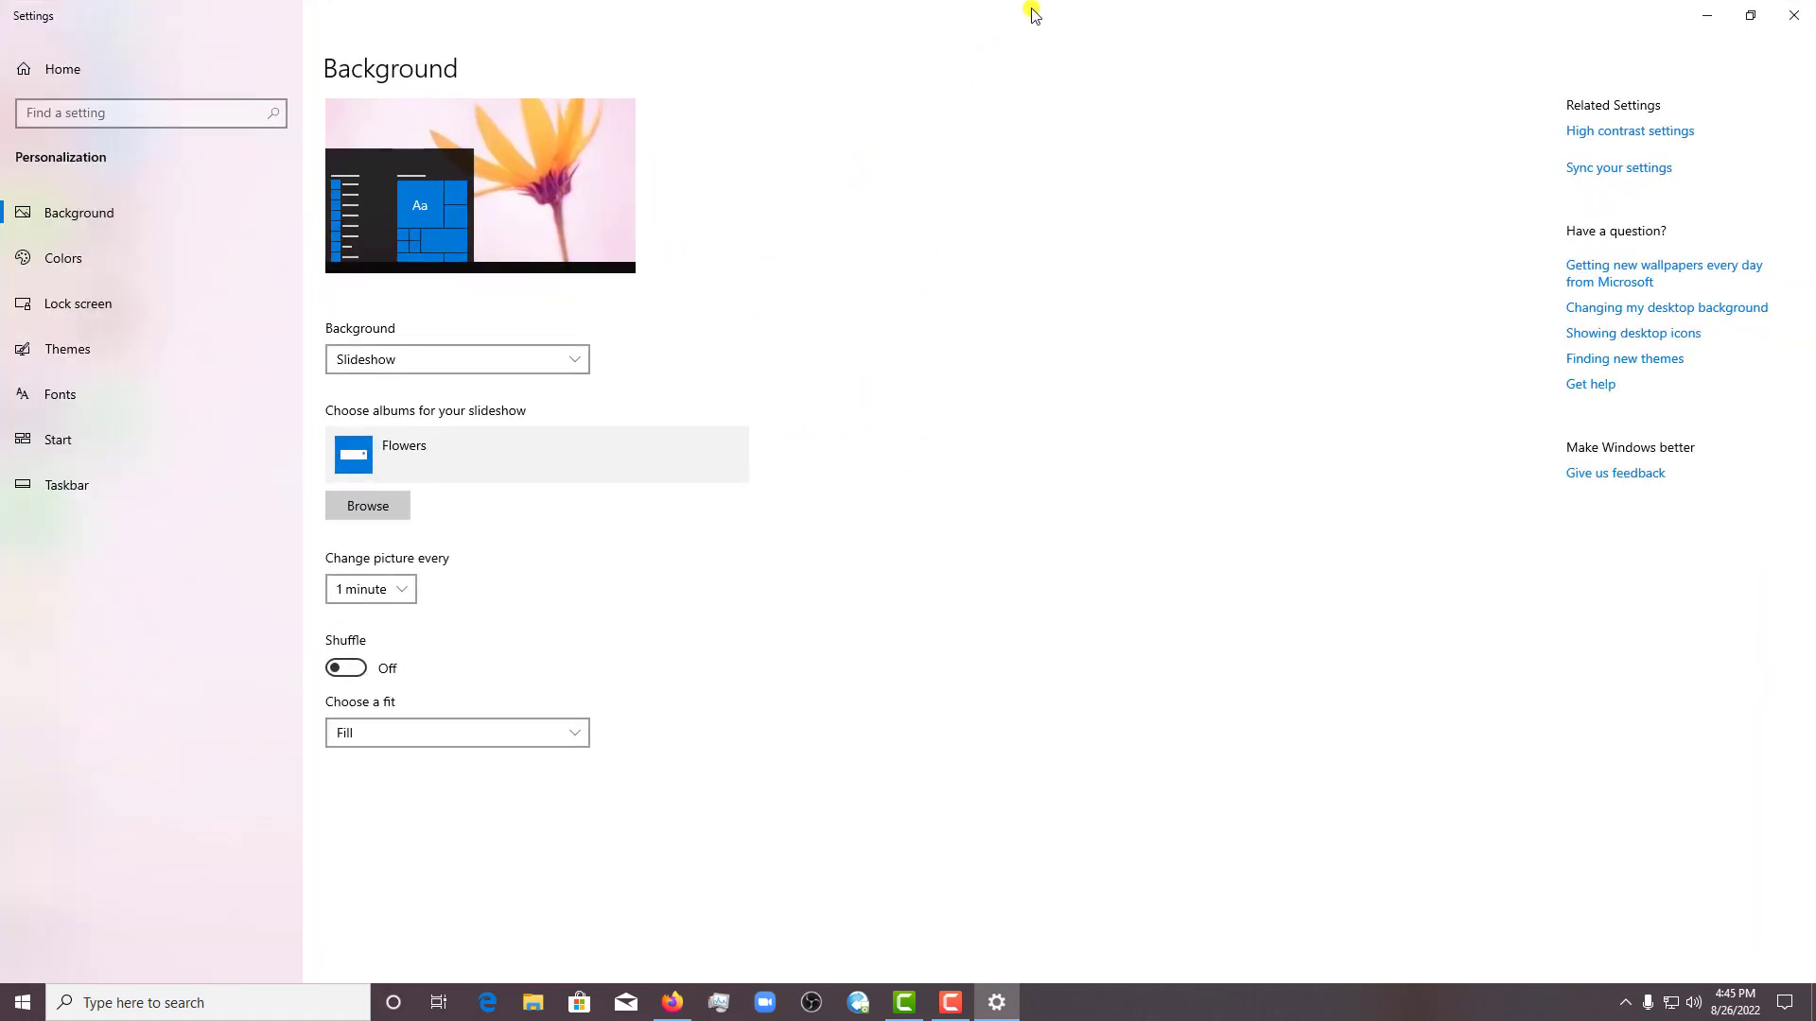
{"action": "left_click_drag", "start_coordinate": [1033, 13], "coordinate": [1017, 106]}
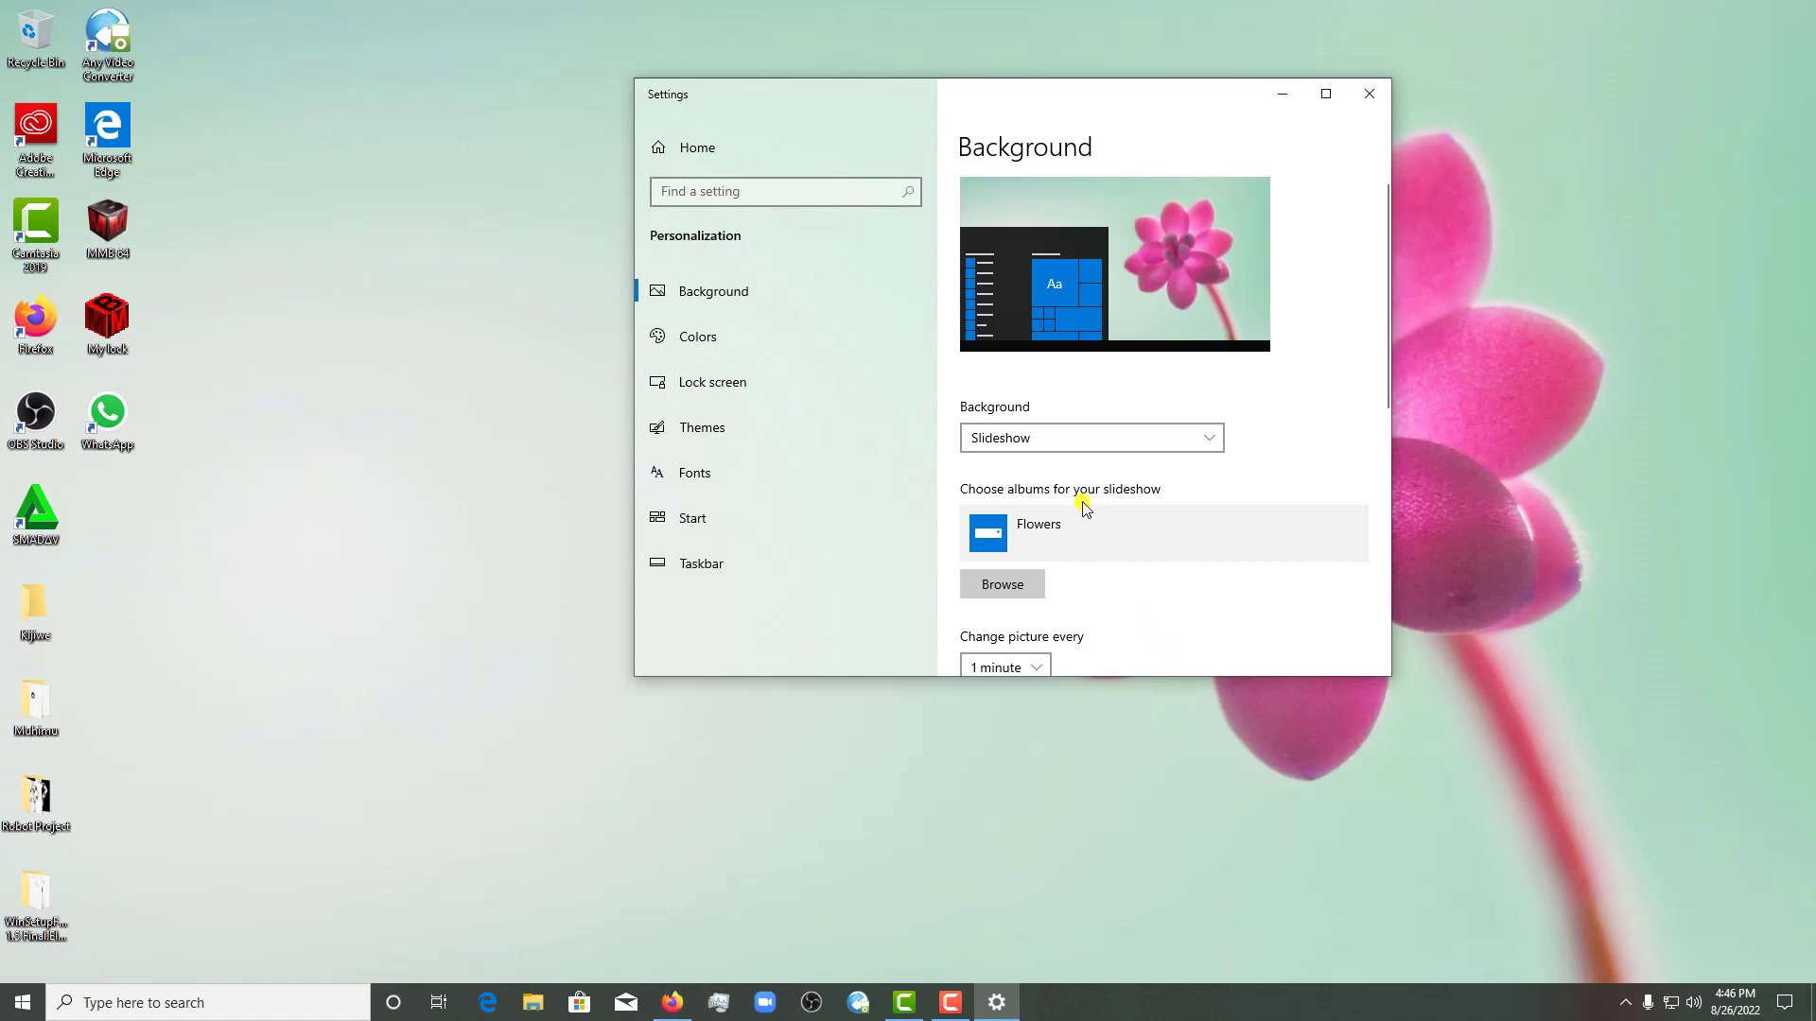
{"action": "scroll", "coordinate": [1082, 502], "scroll_direction": "down", "scroll_amount": 2}
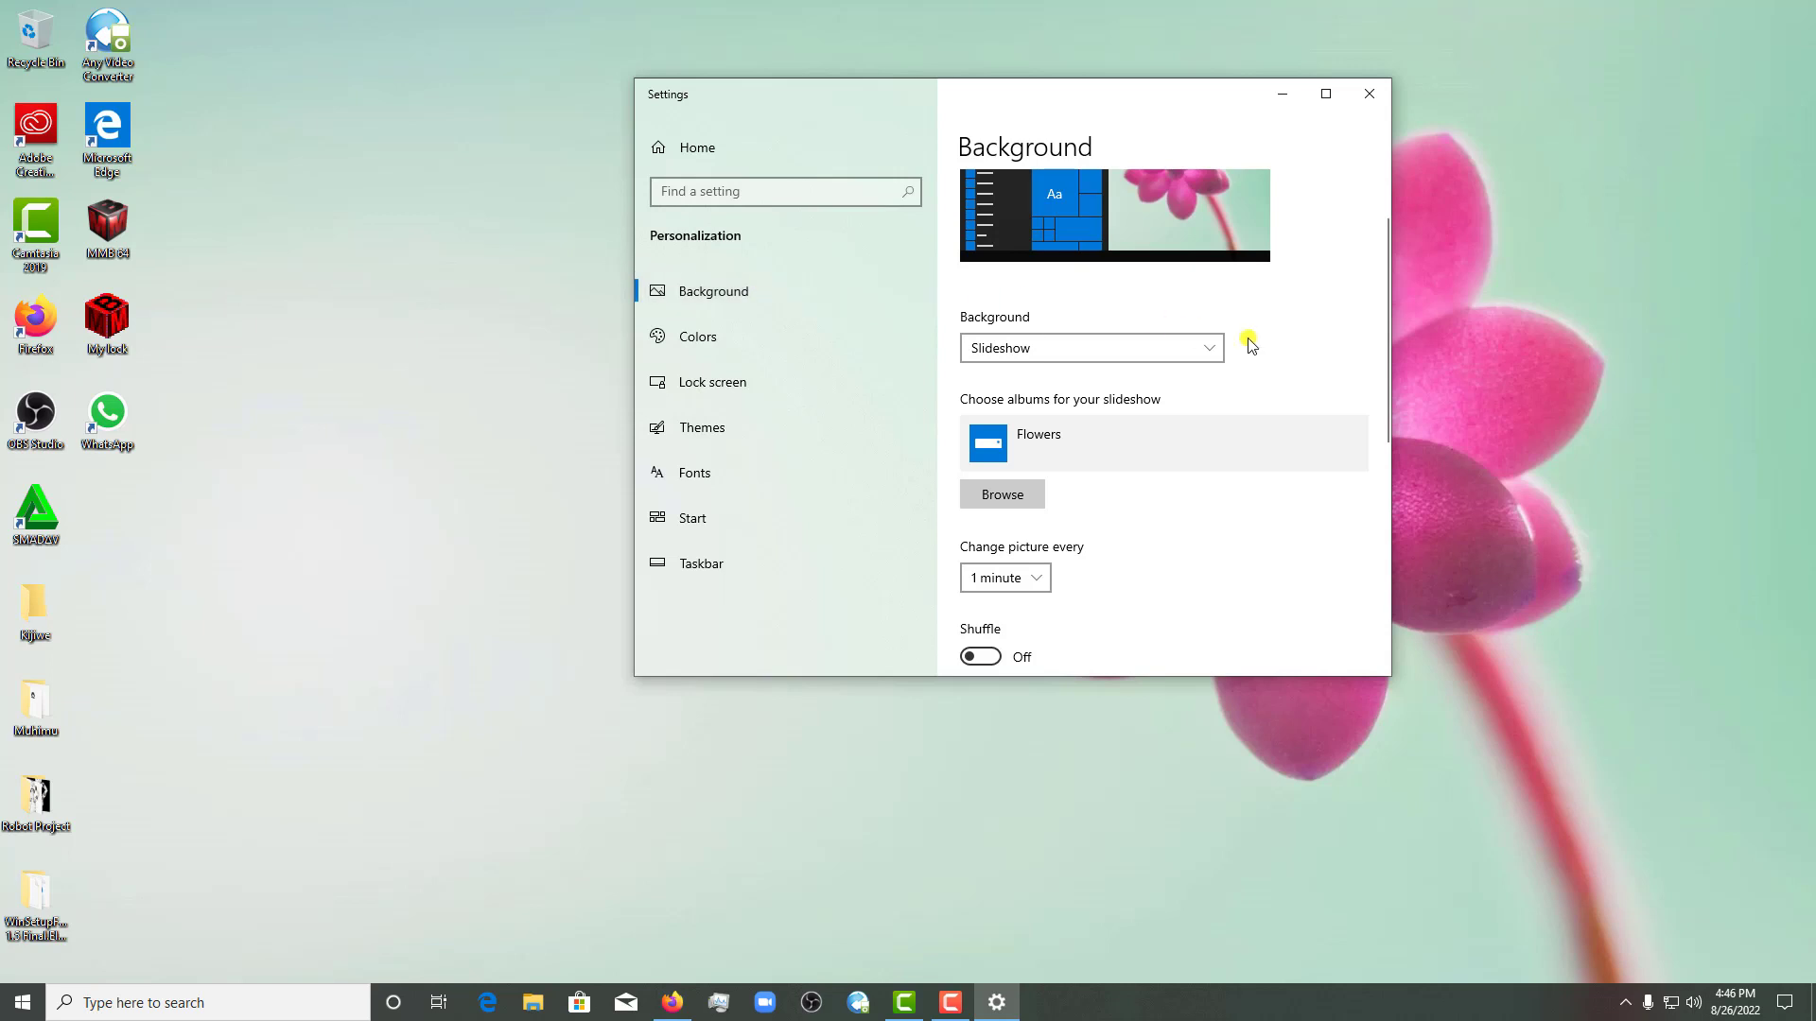
Examine the available themes on the Themes page beside the desktop, and compare them with the Background page
{"action": "left_click", "coordinate": [764, 323]}
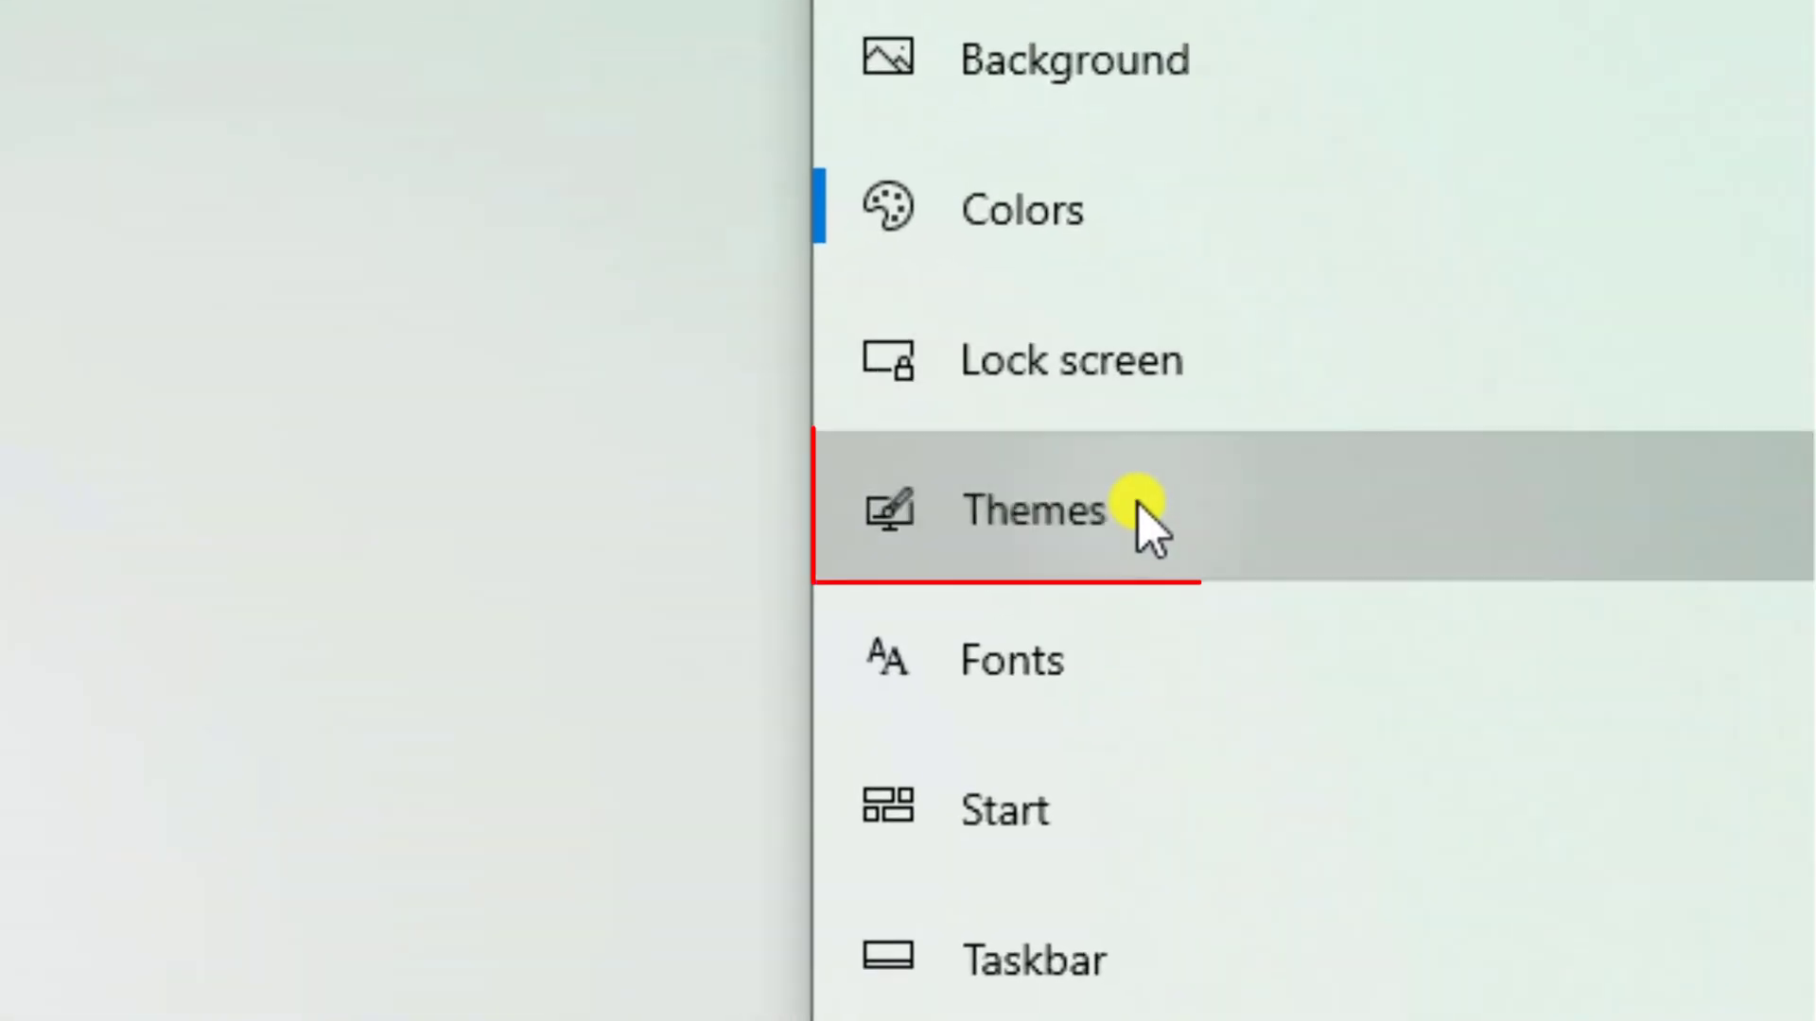
{"action": "left_click", "coordinate": [1144, 516]}
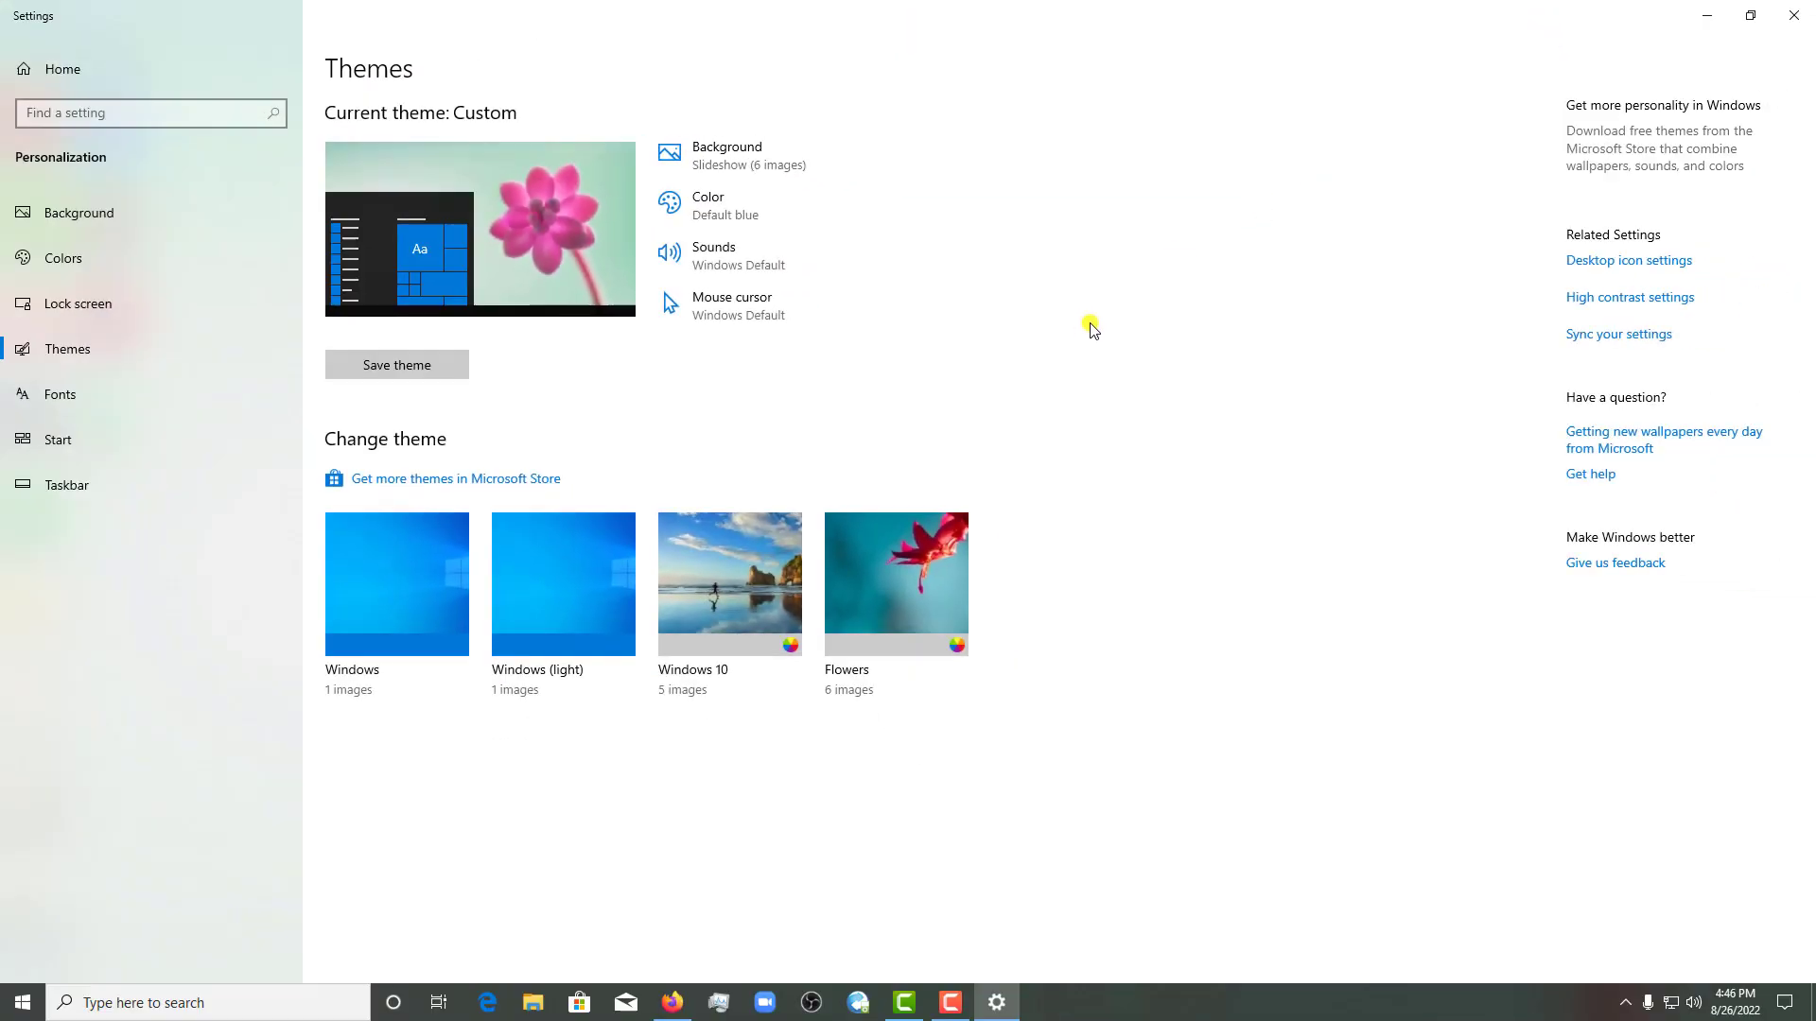
{"action": "double_click", "coordinate": [1354, 8]}
{"action": "left_click_drag", "start_coordinate": [1063, 176], "coordinate": [582, 156]}
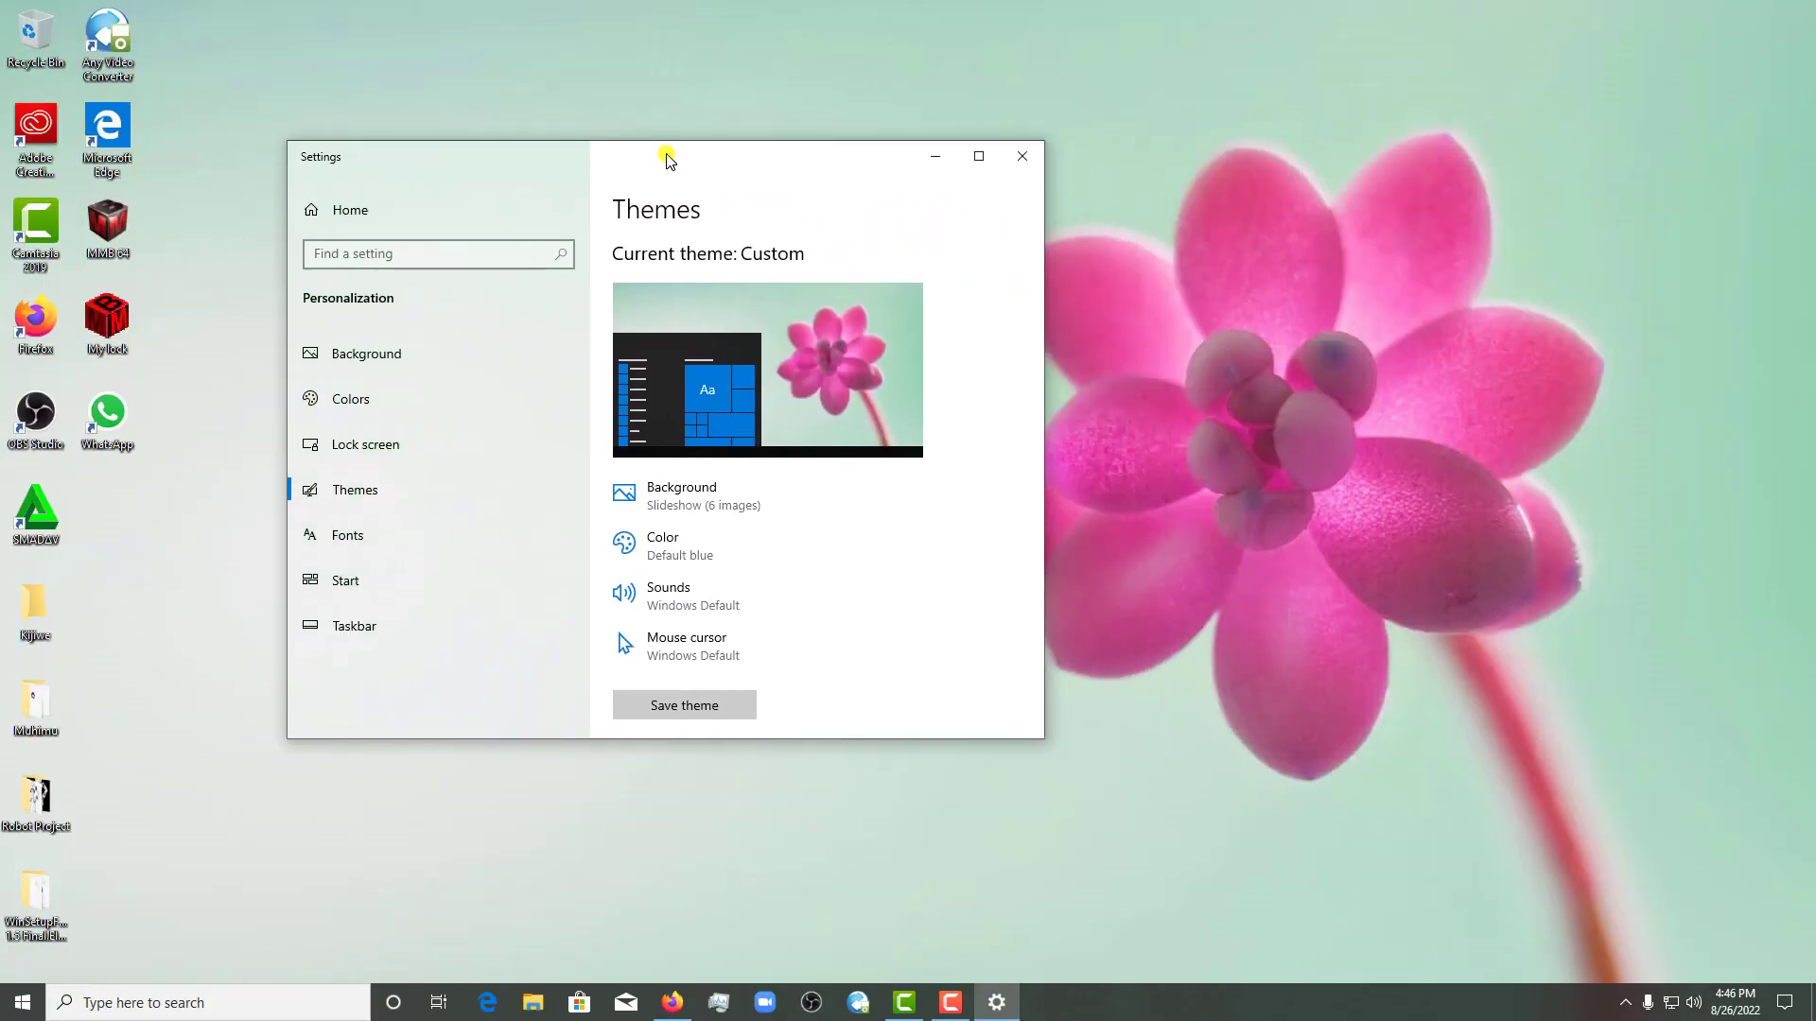
{"action": "scroll", "coordinate": [718, 505], "scroll_direction": "down", "scroll_amount": 2}
{"action": "scroll", "coordinate": [718, 505], "scroll_direction": "down", "scroll_amount": 5}
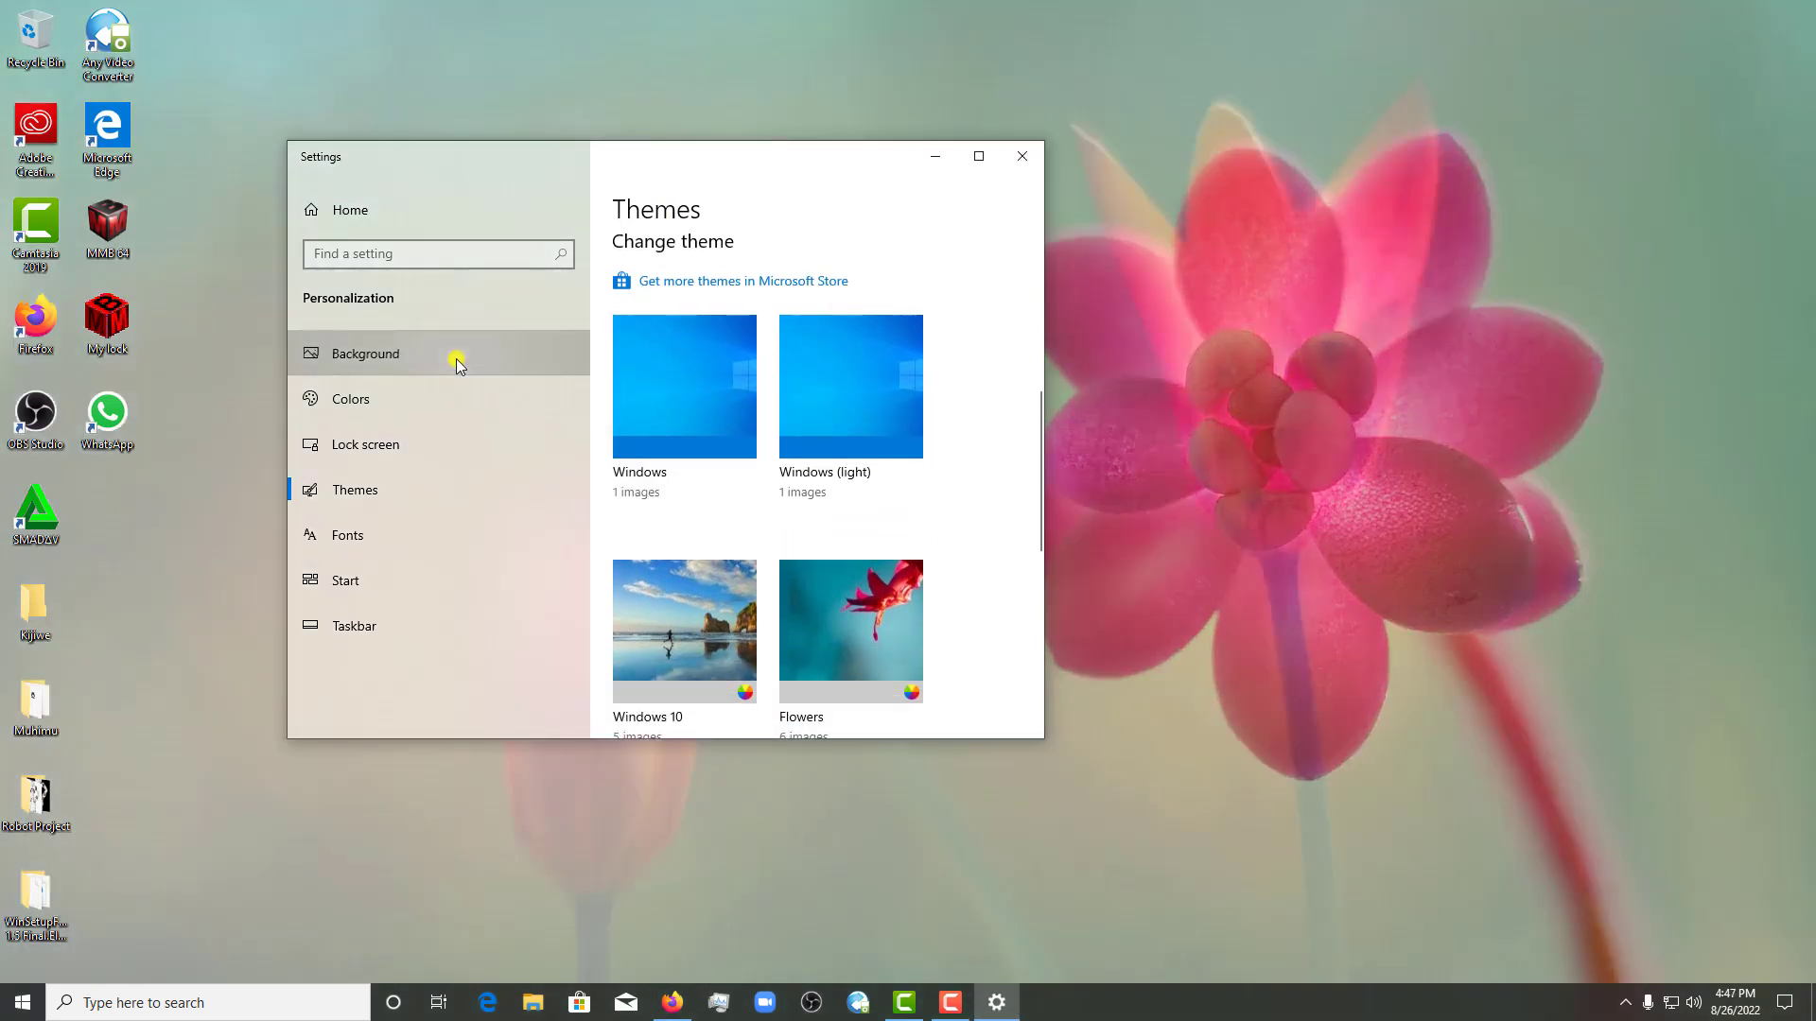
{"action": "left_click", "coordinate": [455, 361]}
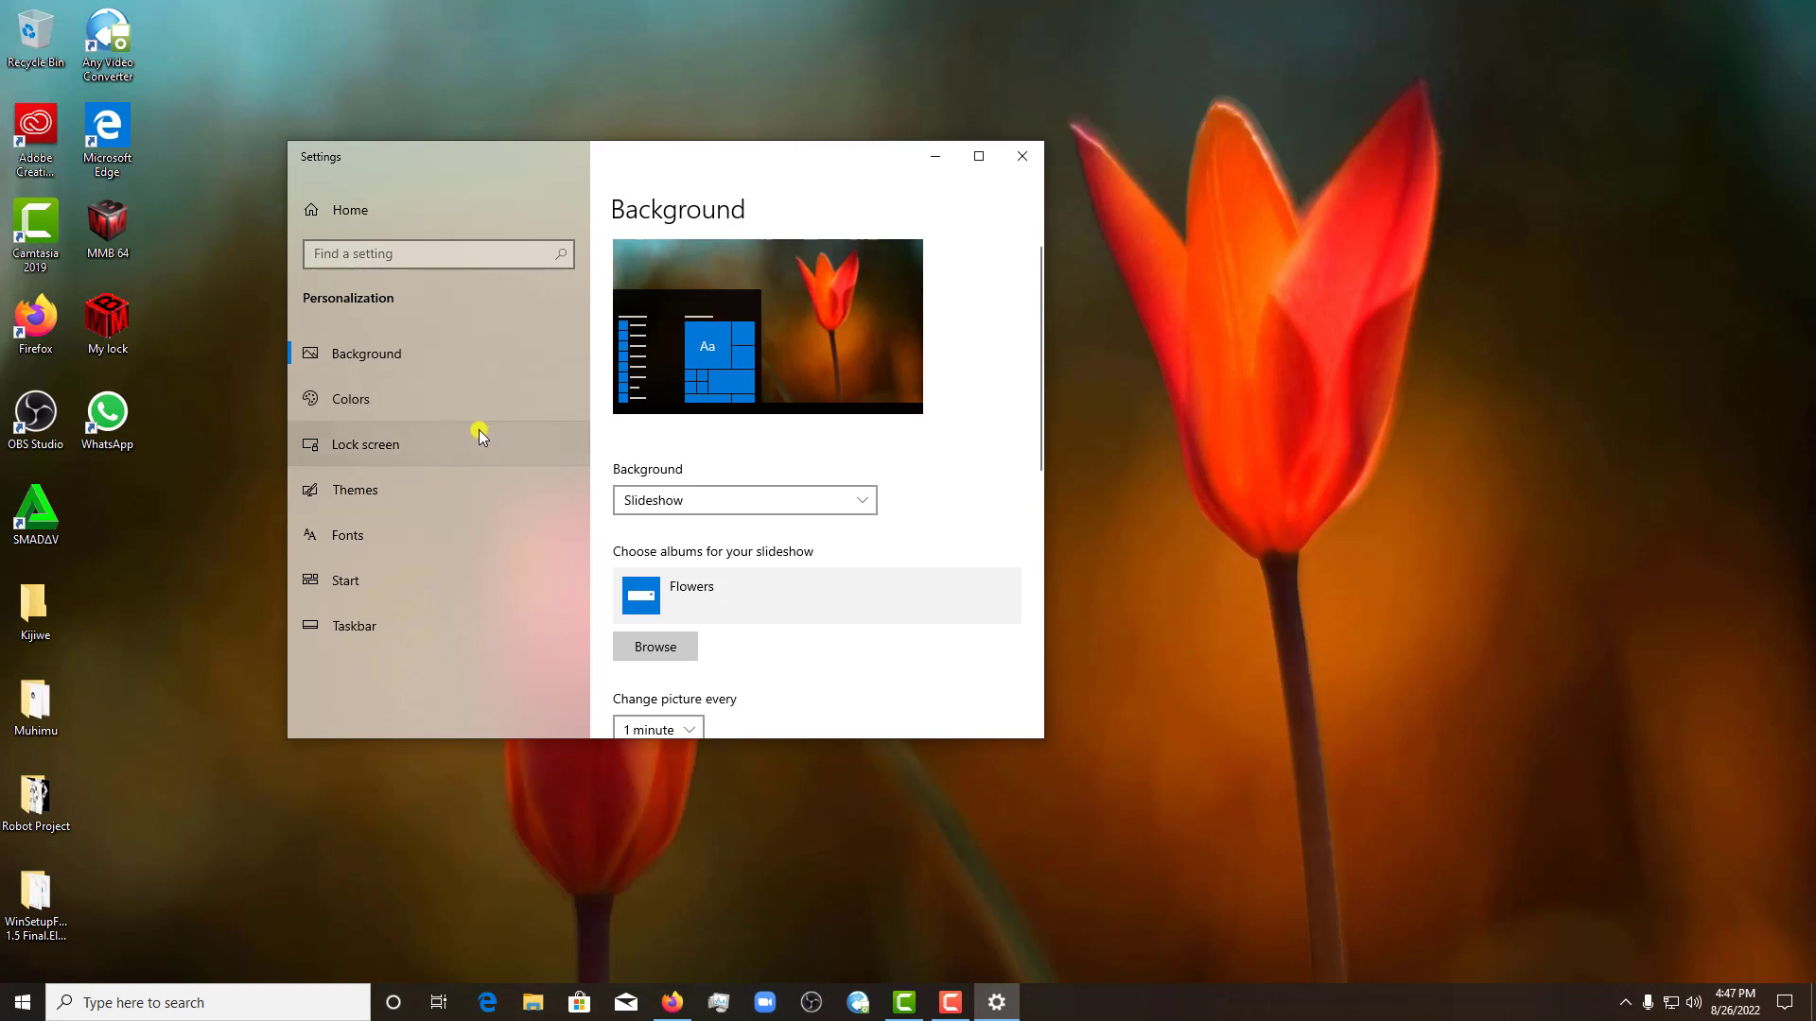
{"action": "left_click", "coordinate": [428, 494]}
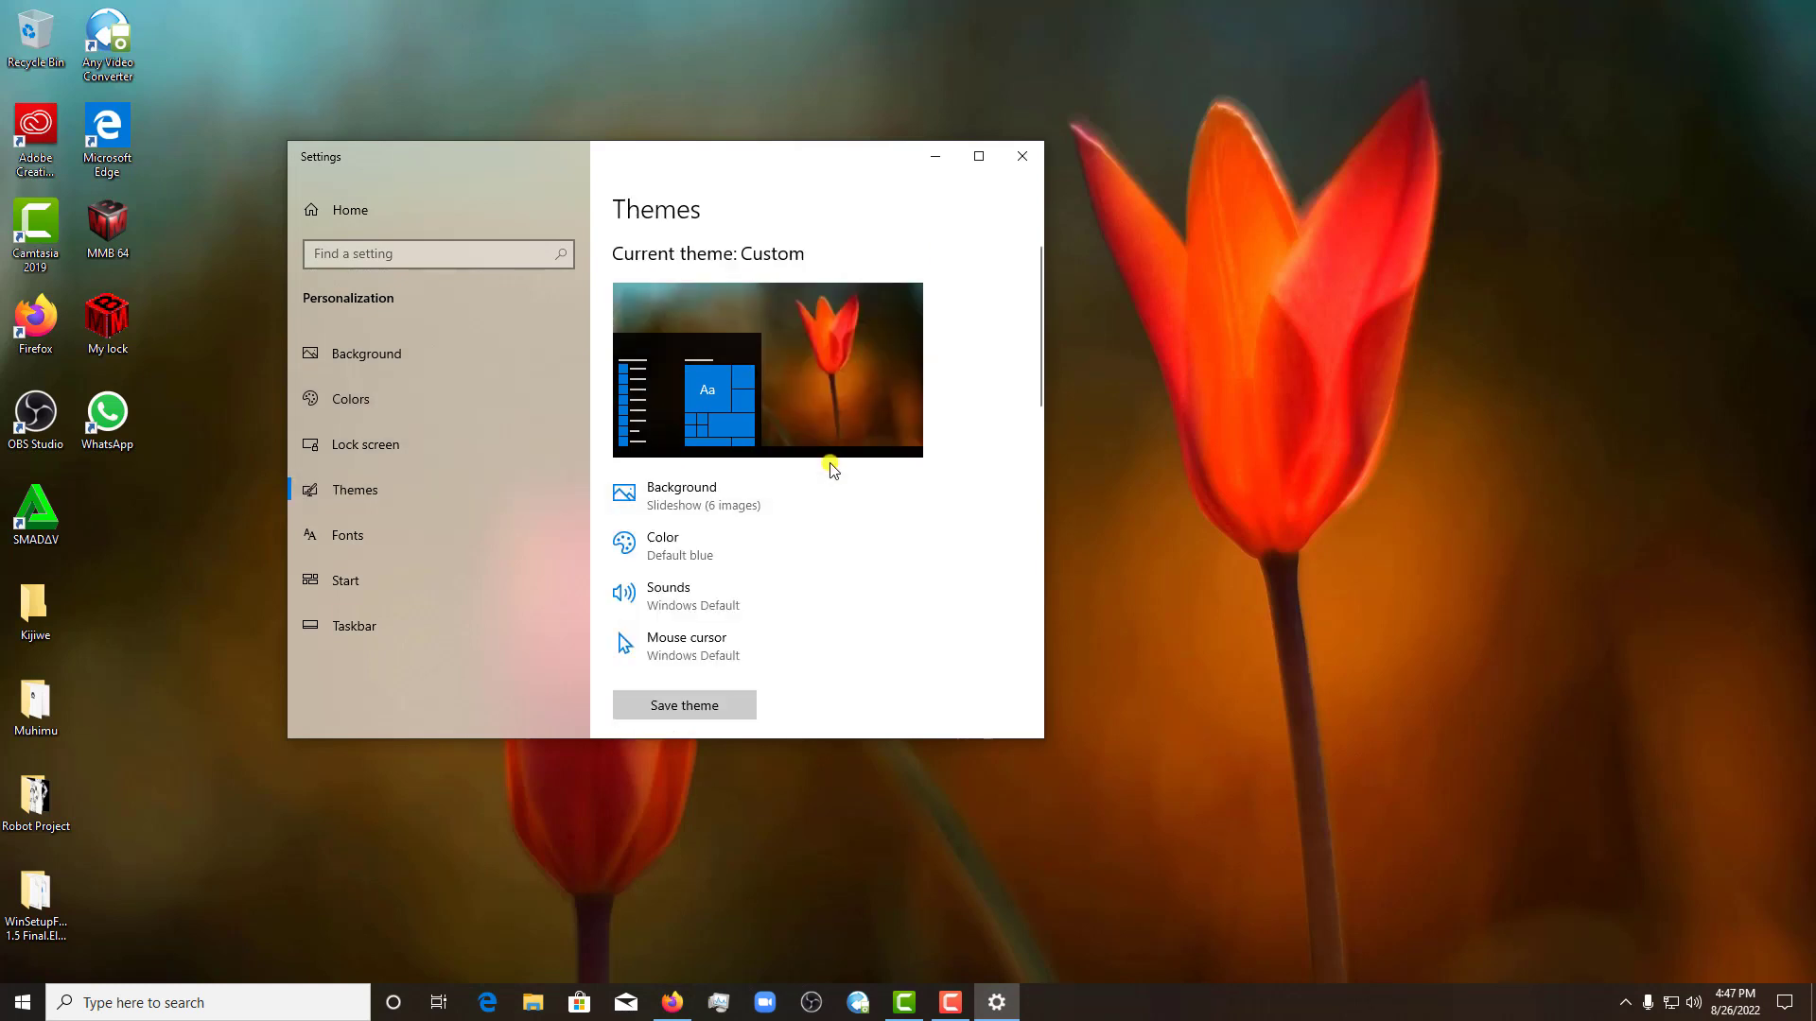
Apply the Windows (light) theme and check its look in the Start menu
{"action": "scroll", "coordinate": [828, 484], "scroll_direction": "down", "scroll_amount": 3}
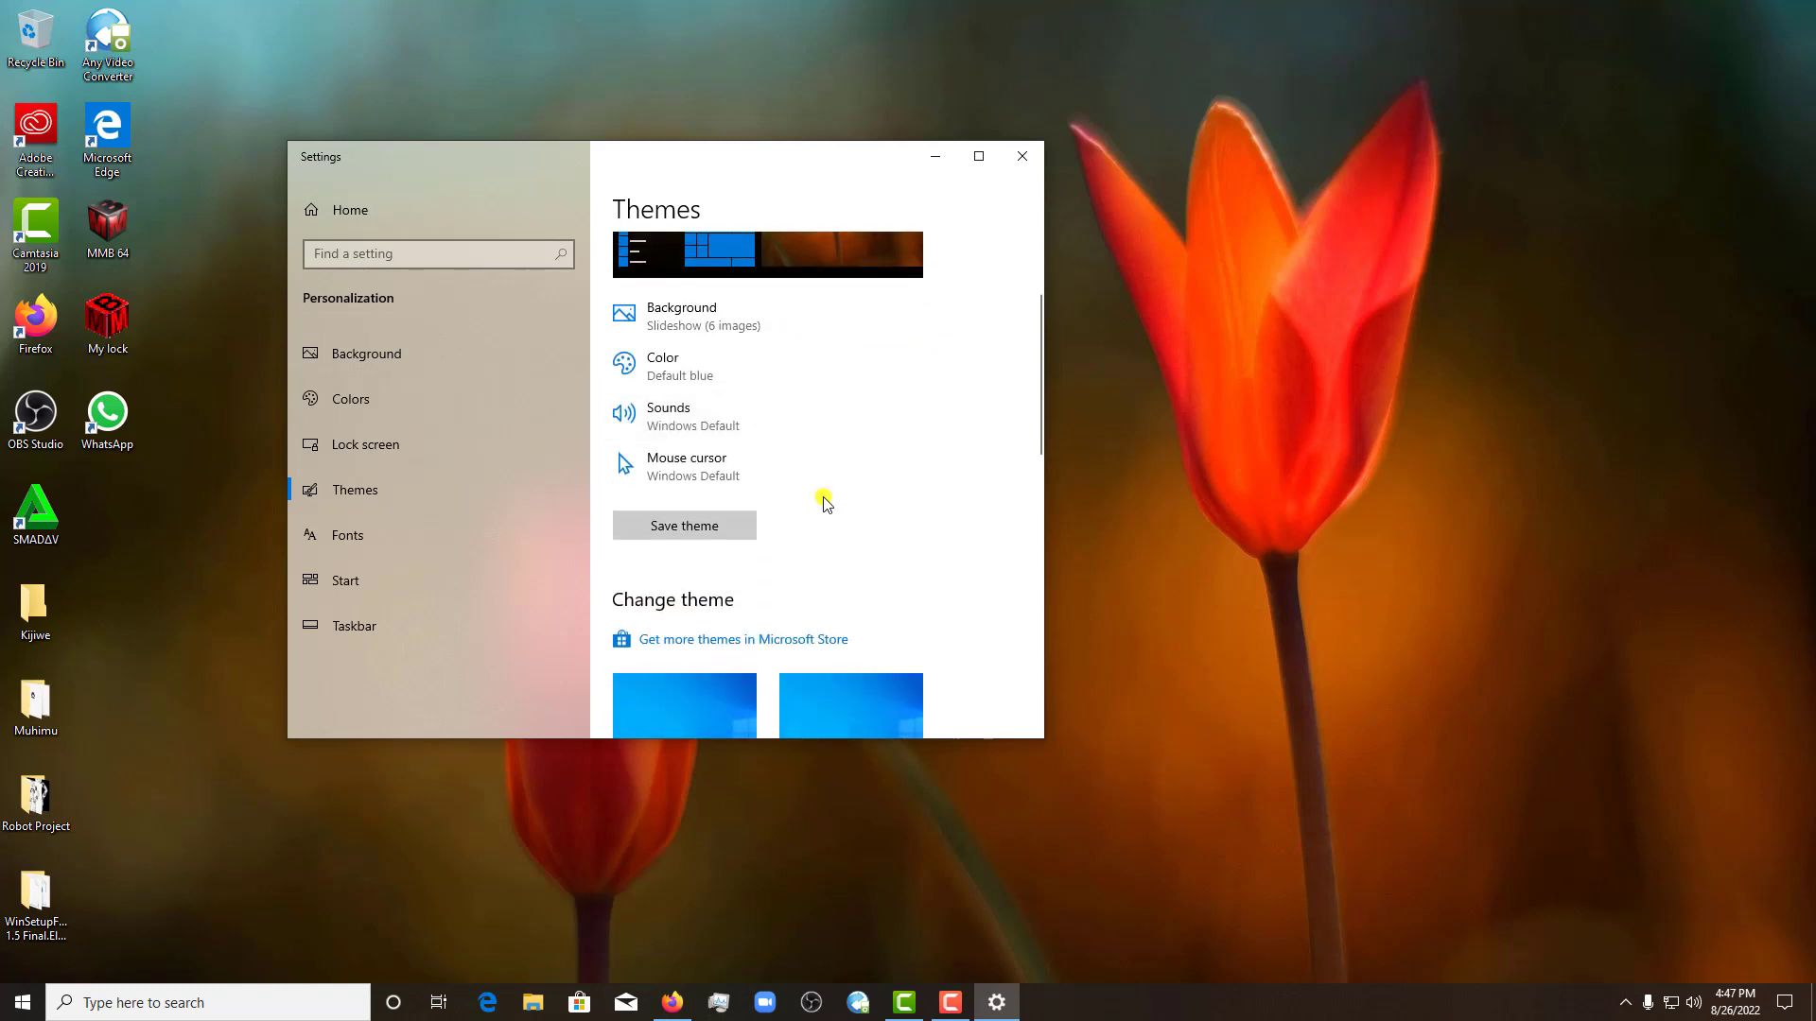
{"action": "scroll", "coordinate": [825, 502], "scroll_direction": "down", "scroll_amount": 4}
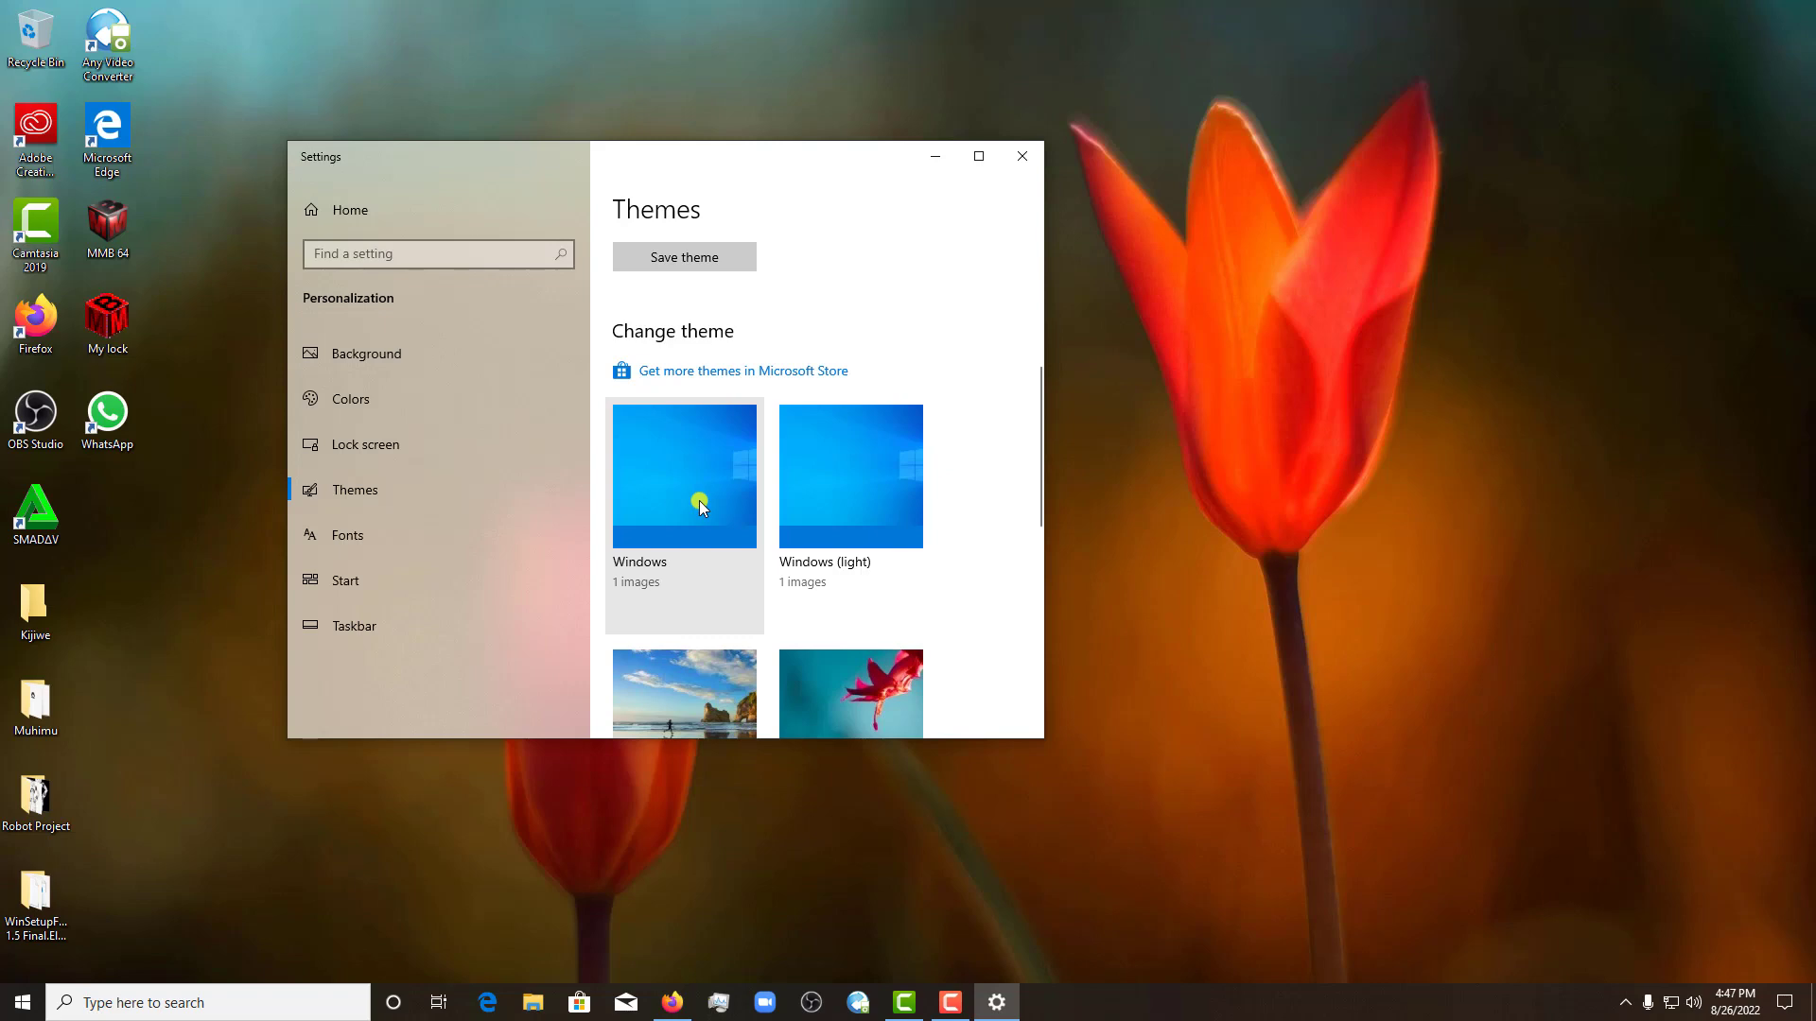
{"action": "scroll", "coordinate": [700, 501], "scroll_direction": "down", "scroll_amount": 2}
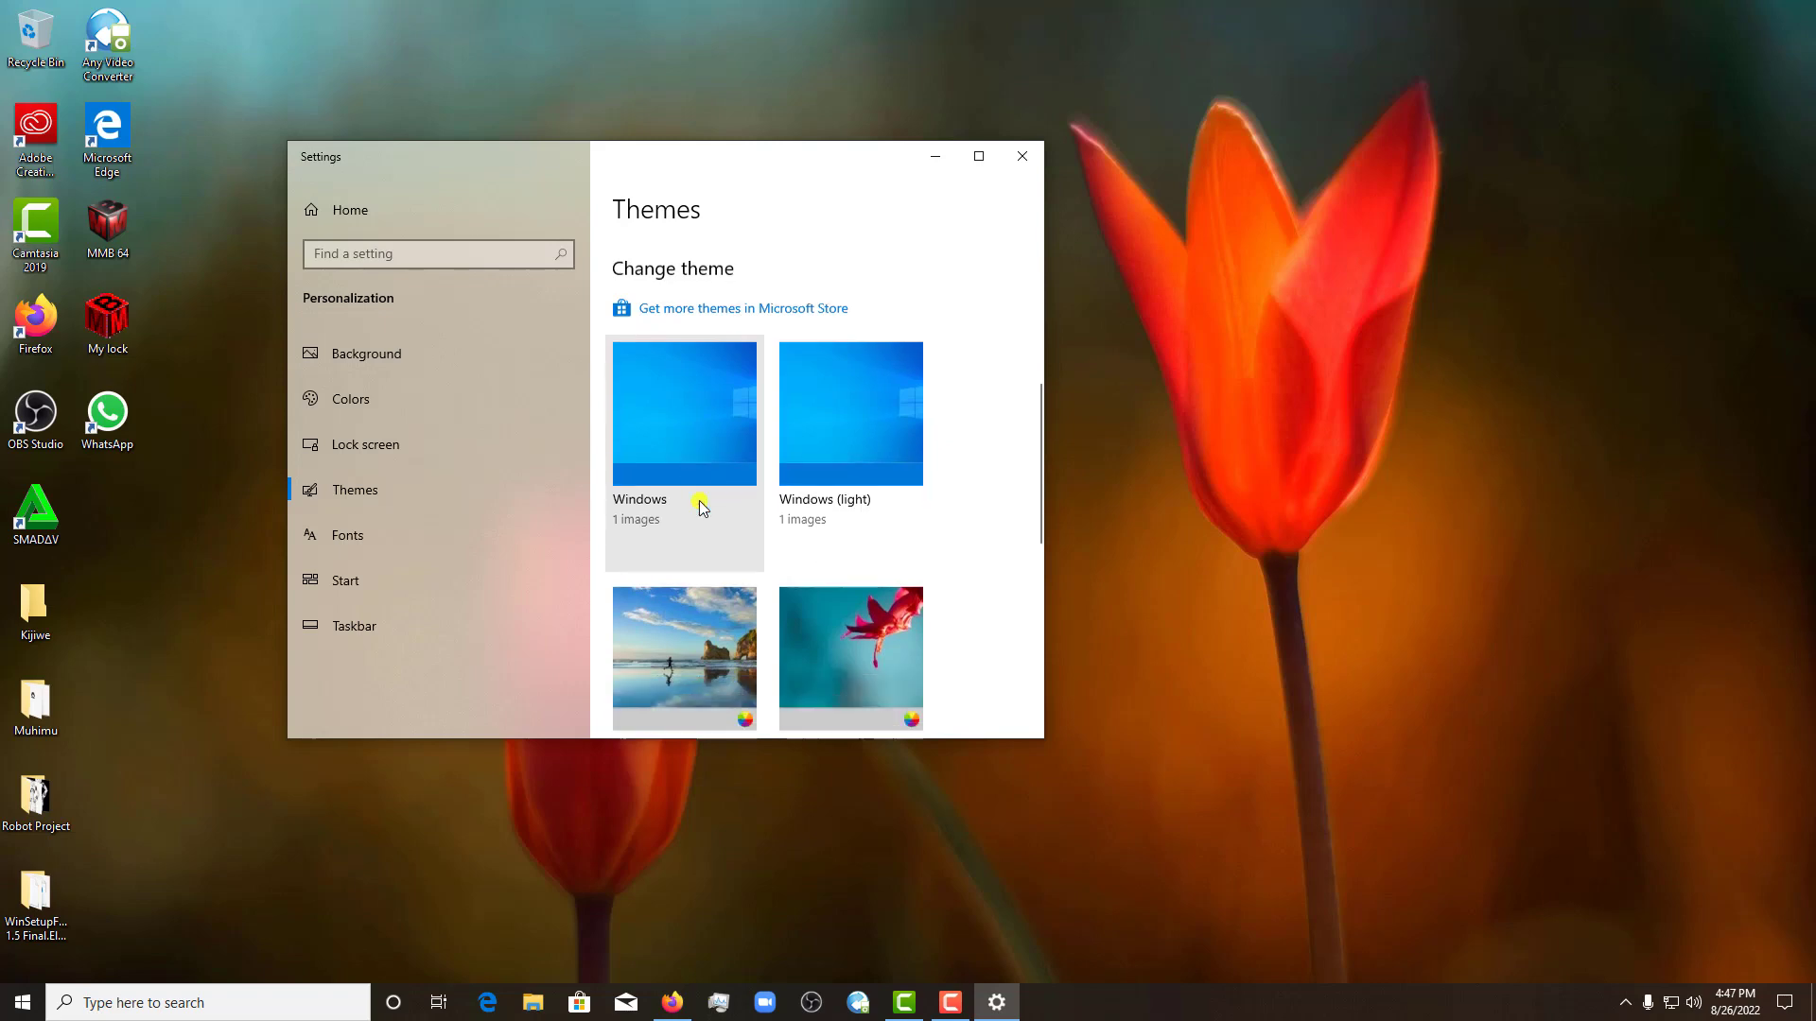
{"action": "left_click", "coordinate": [832, 444]}
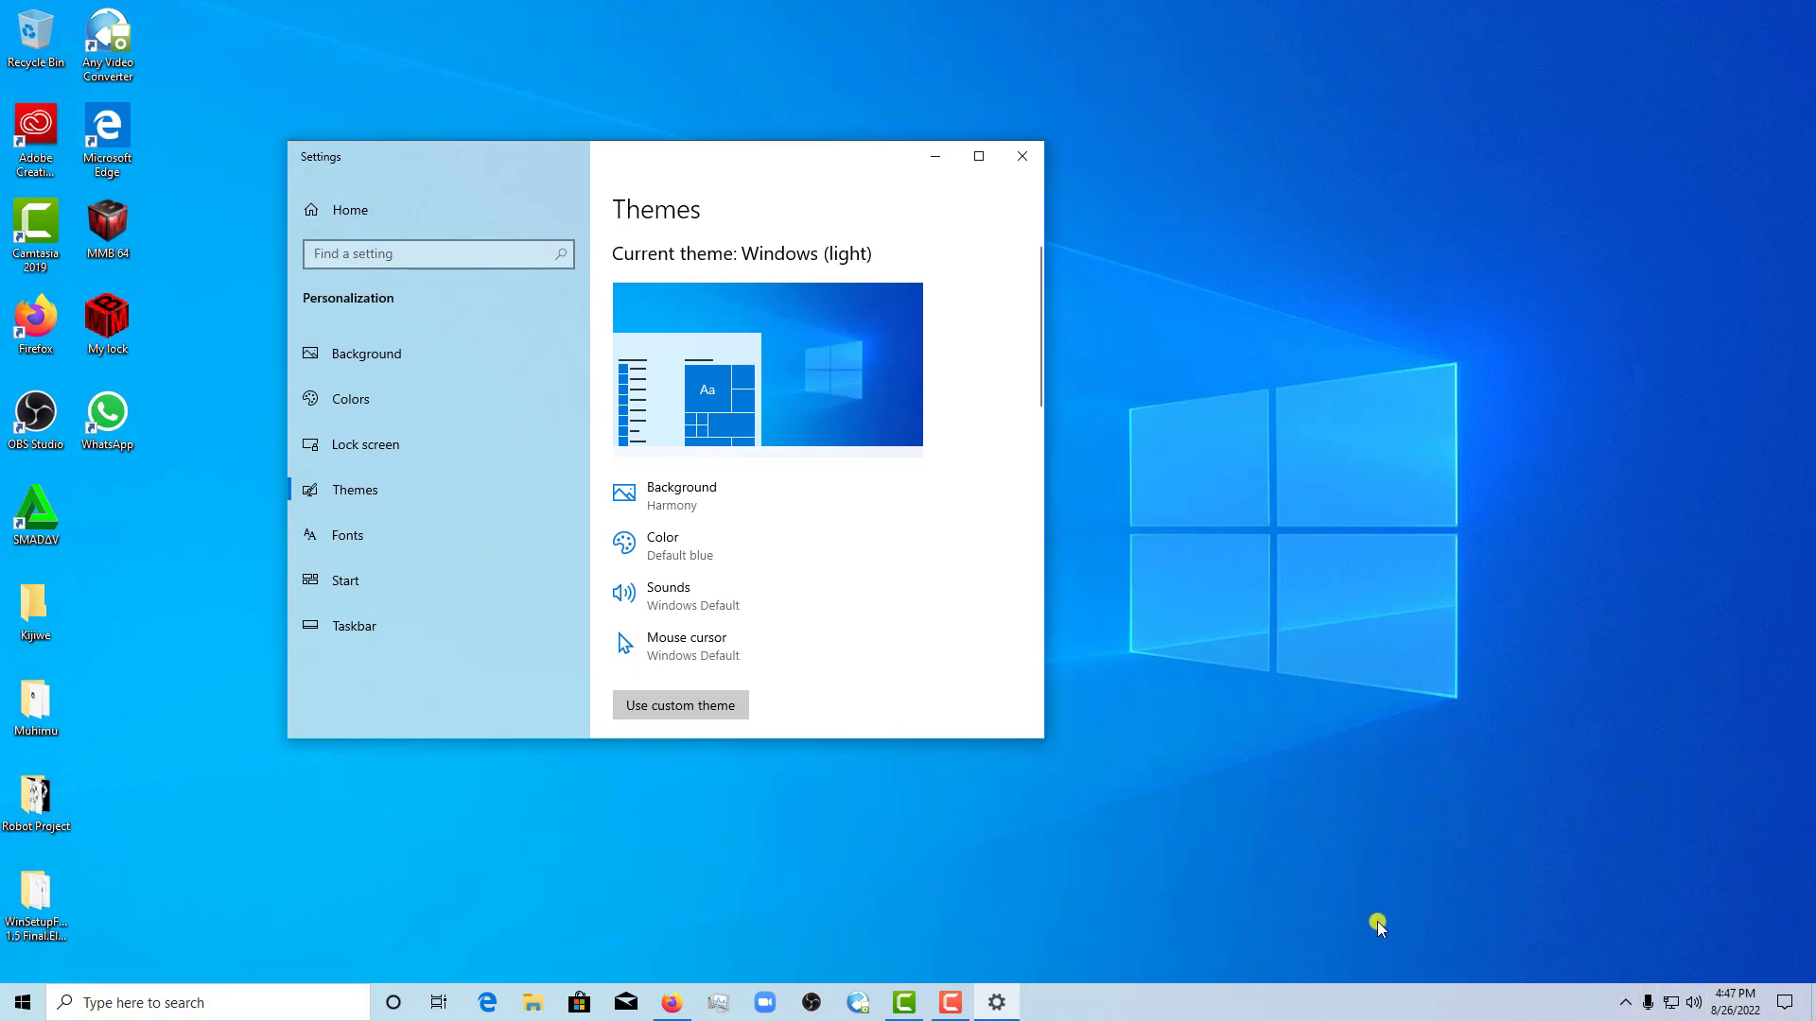
{"action": "key", "text": "super"}
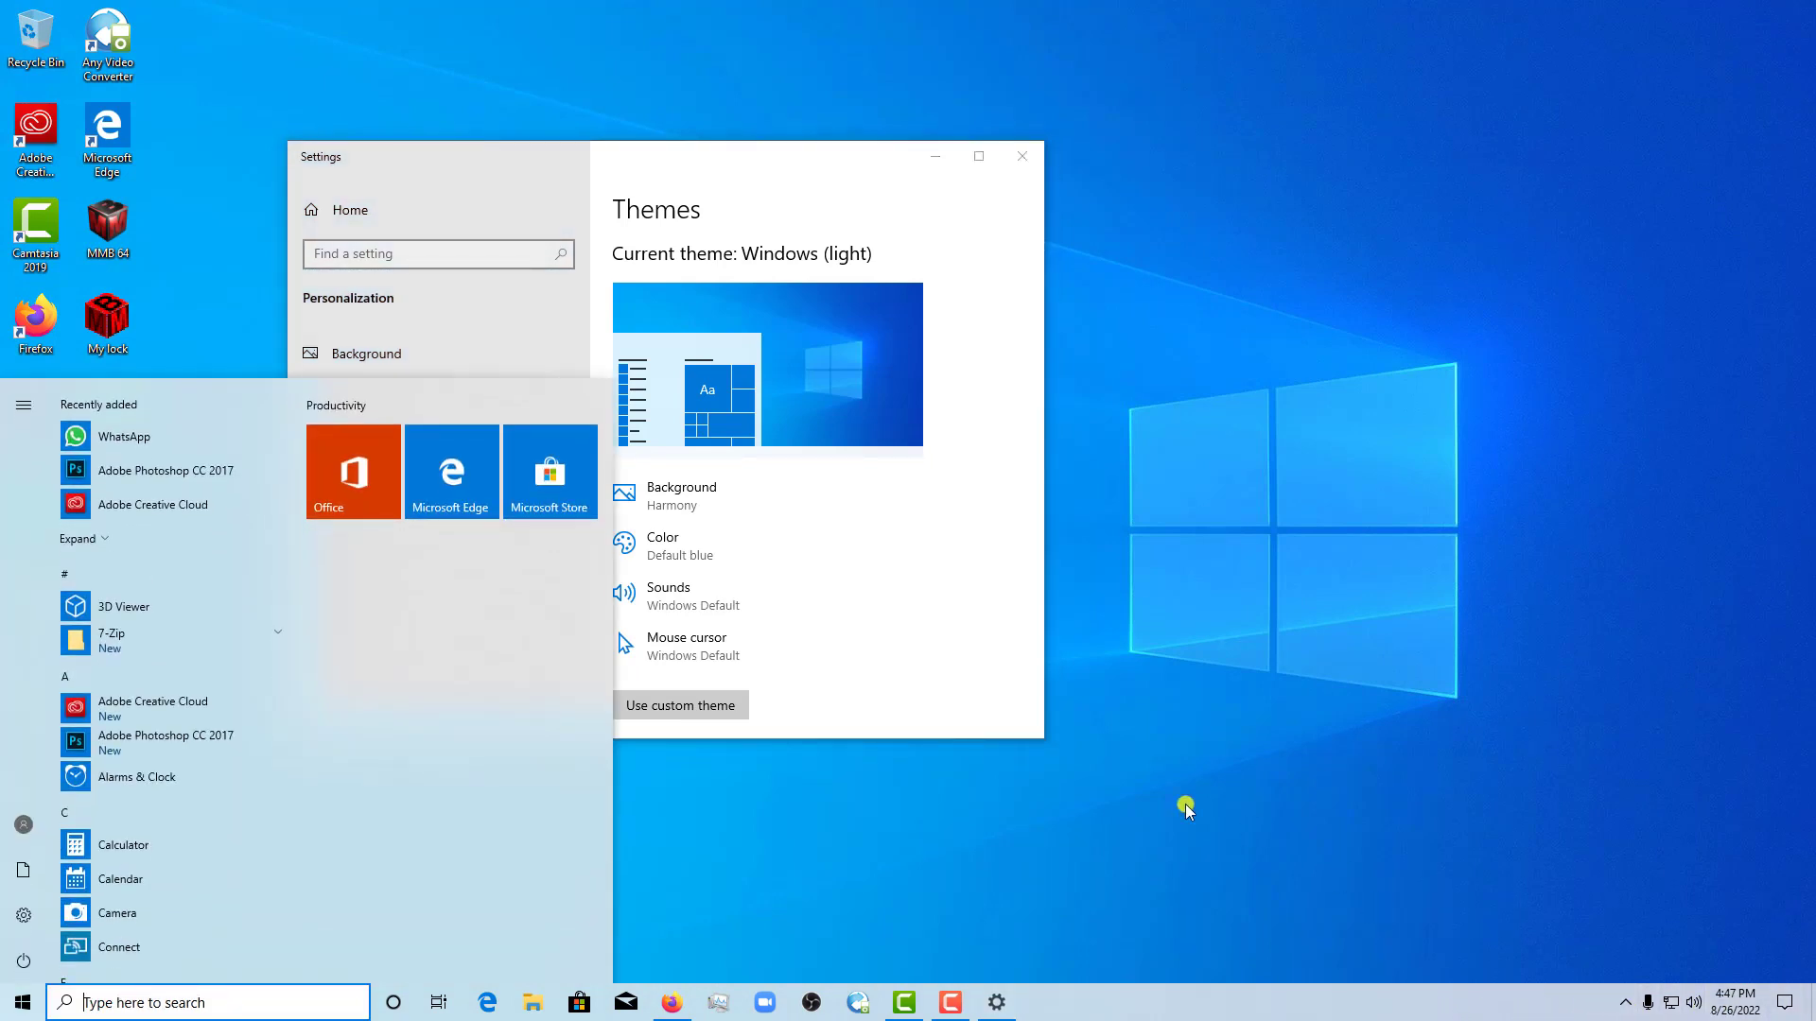
{"action": "left_click", "coordinate": [1433, 700]}
Apply the Windows 10 theme and view it on the desktop and in the Start menu
{"action": "scroll", "coordinate": [803, 531], "scroll_direction": "down", "scroll_amount": 6}
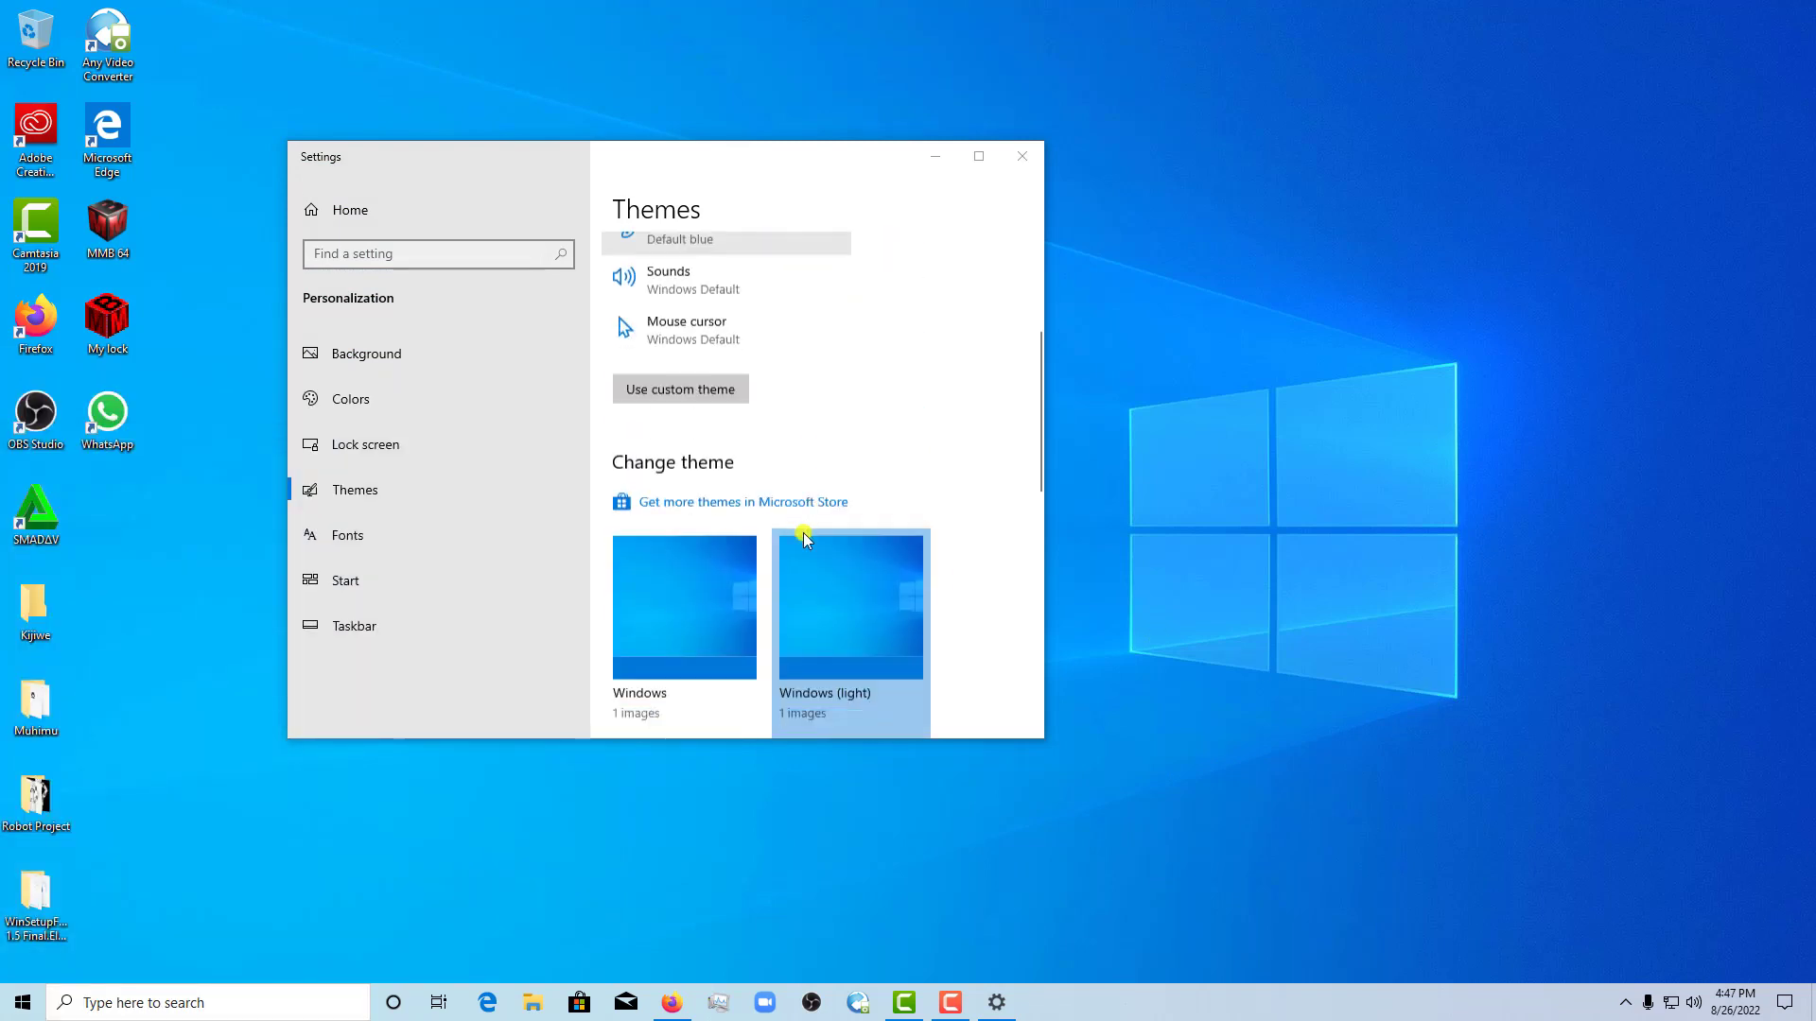
{"action": "left_click", "coordinate": [701, 535]}
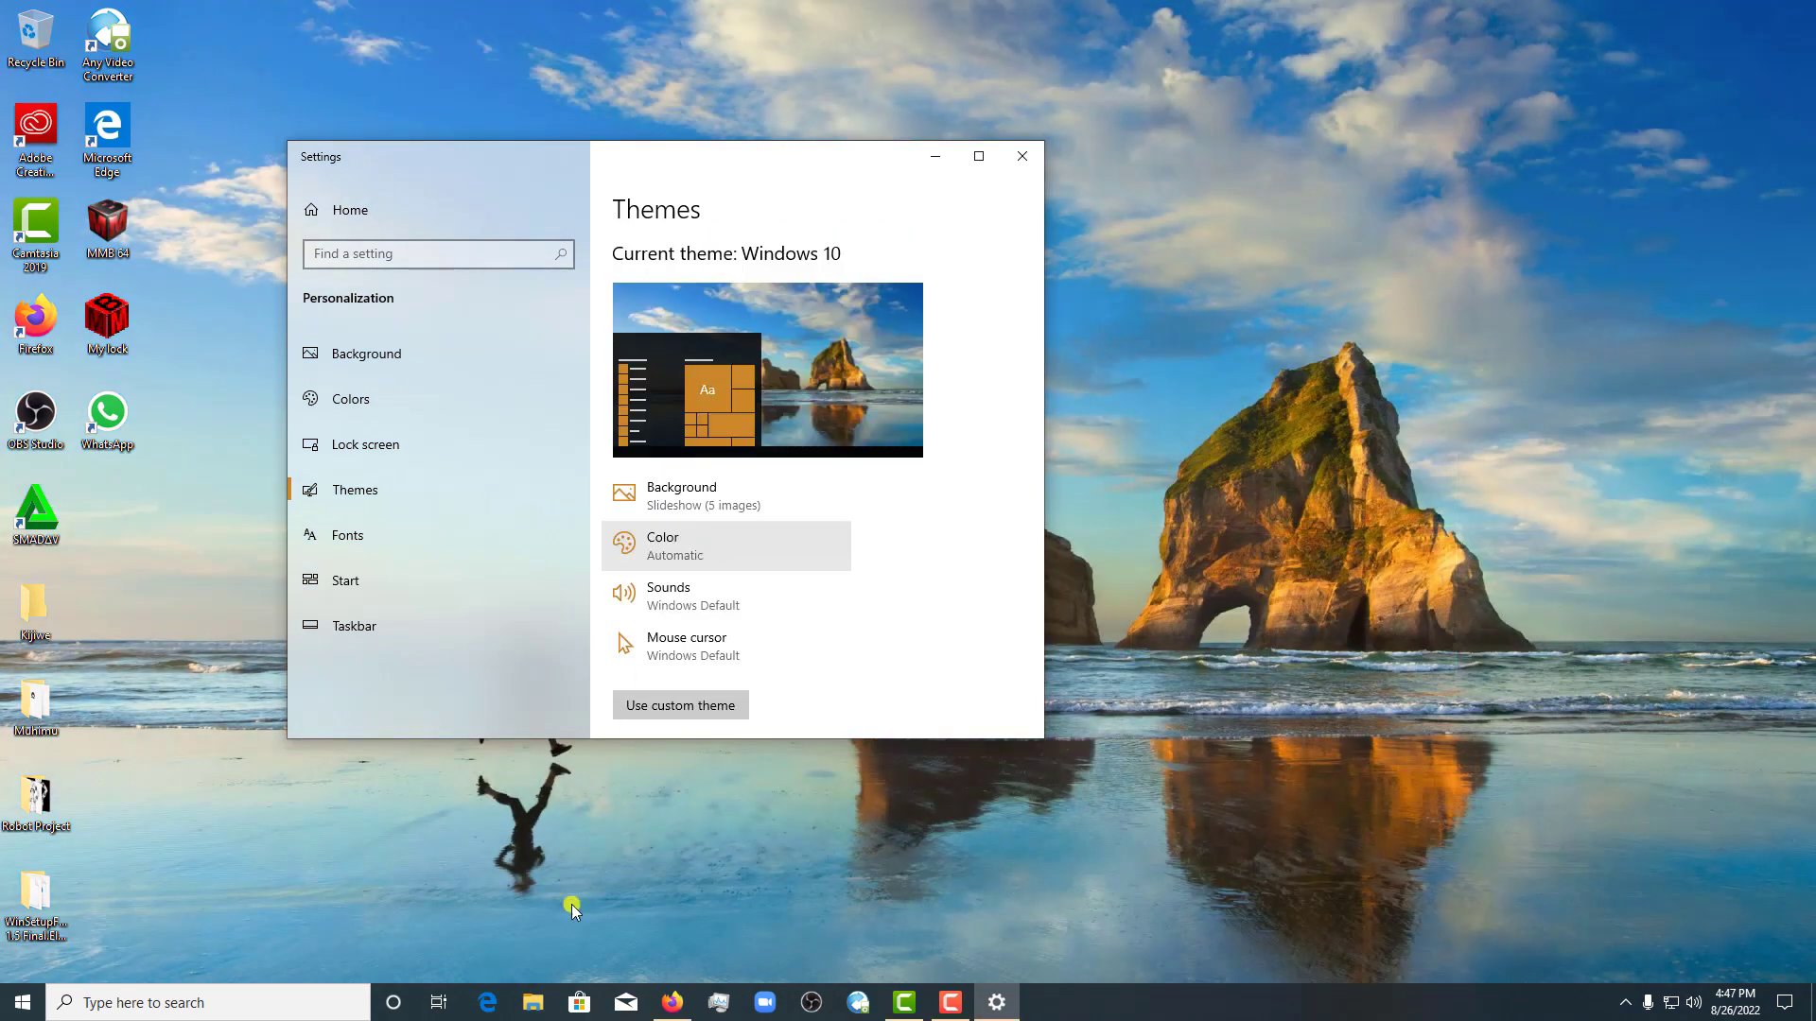
{"action": "left_click", "coordinate": [1458, 961]}
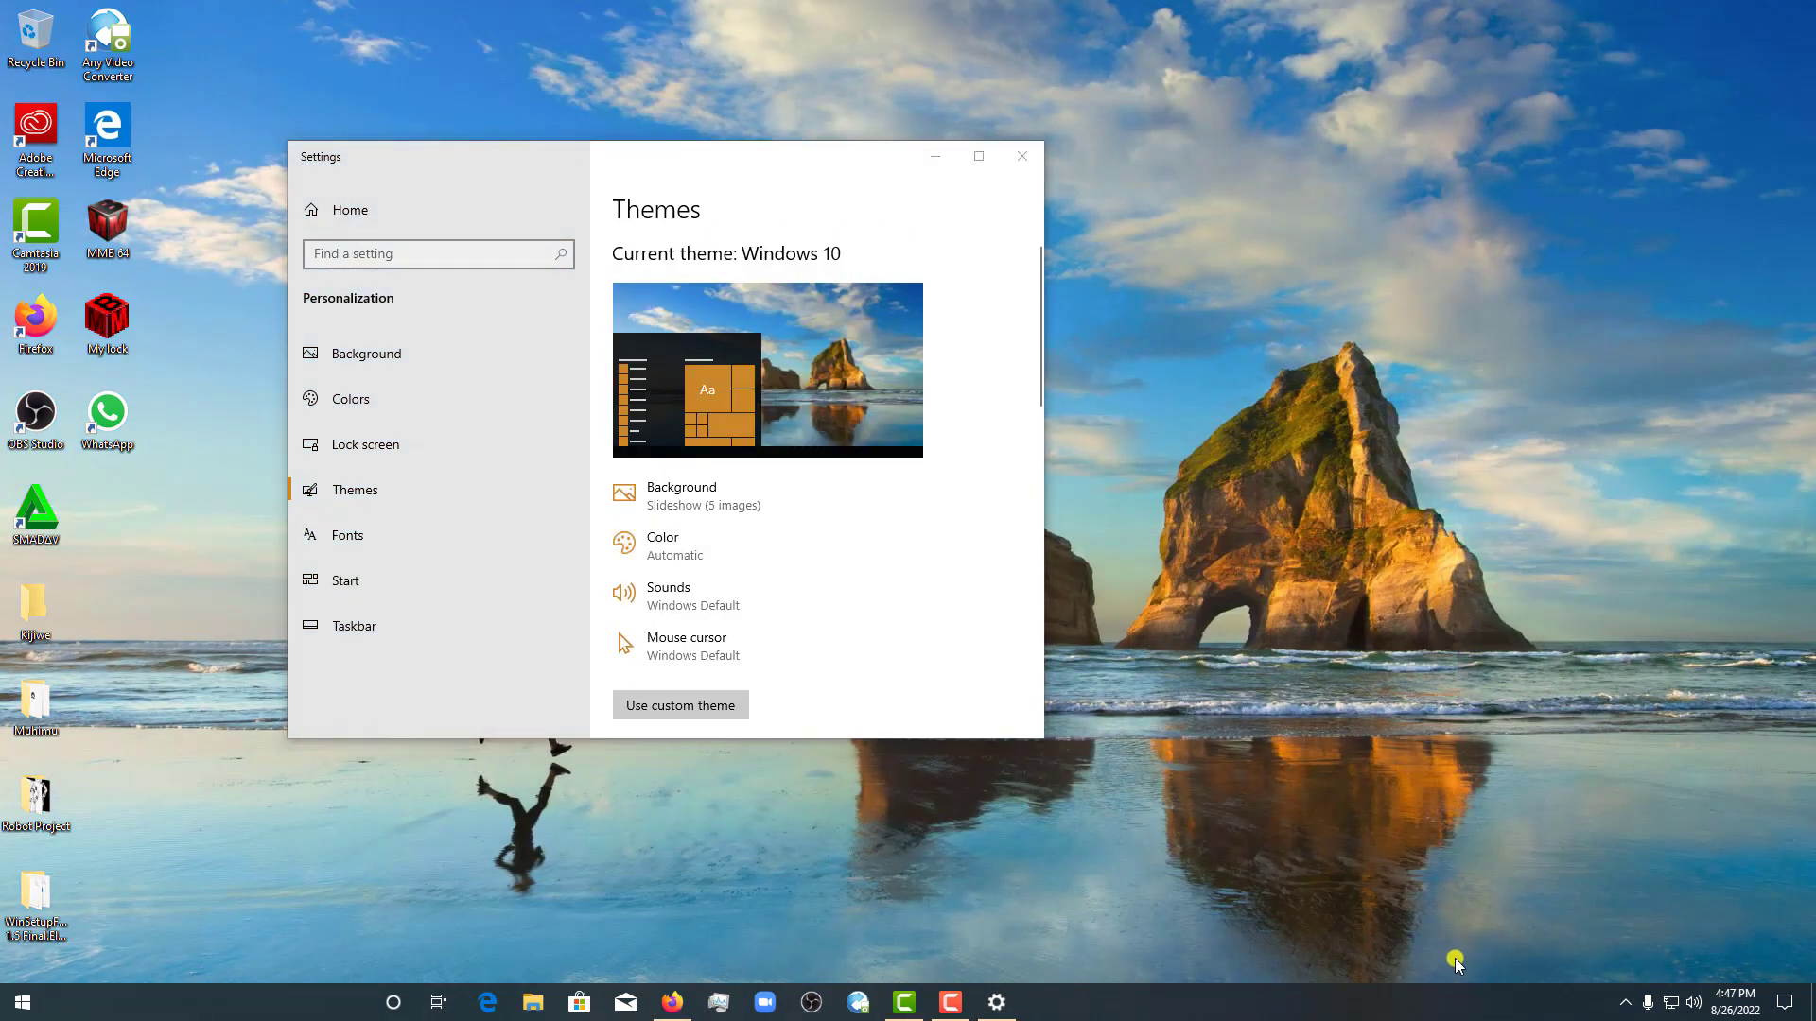
{"action": "key", "text": "super"}
{"action": "left_click", "coordinate": [1455, 957]}
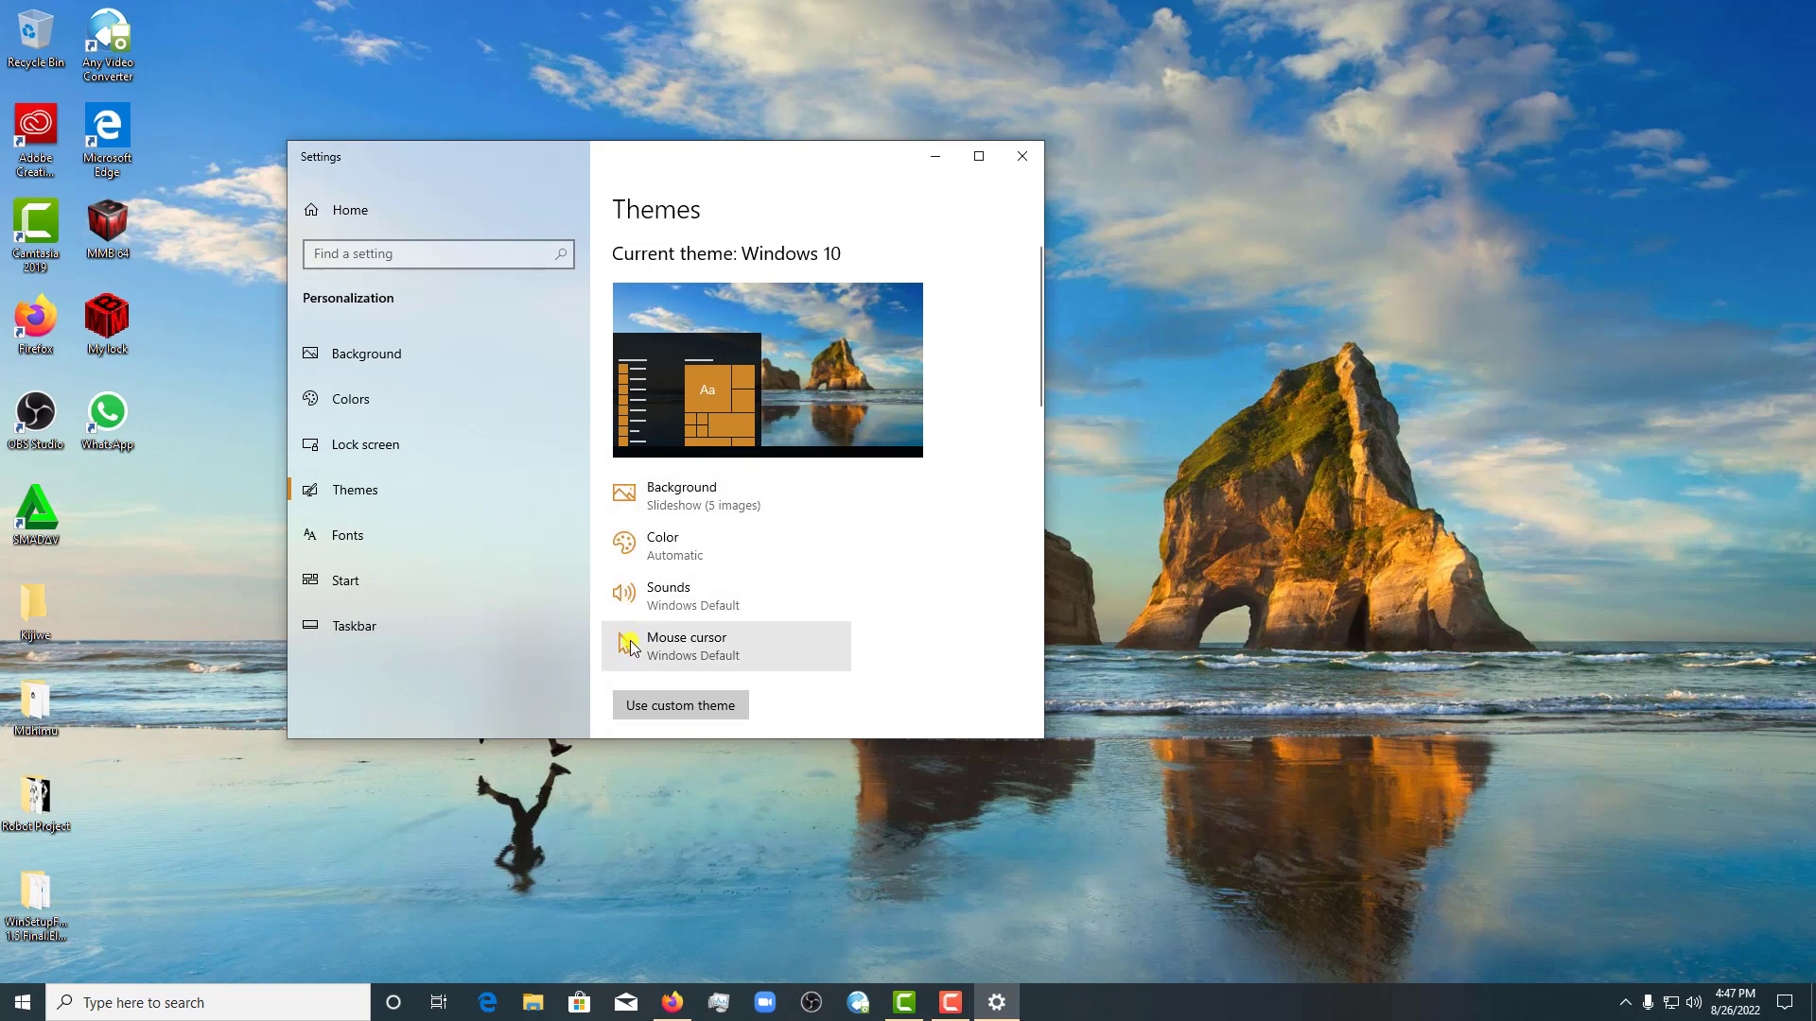
Apply the Flowers theme and check its accent color in the Start menu
{"action": "scroll", "coordinate": [662, 596], "scroll_direction": "down", "scroll_amount": 2}
{"action": "scroll", "coordinate": [704, 584], "scroll_direction": "up", "scroll_amount": 2}
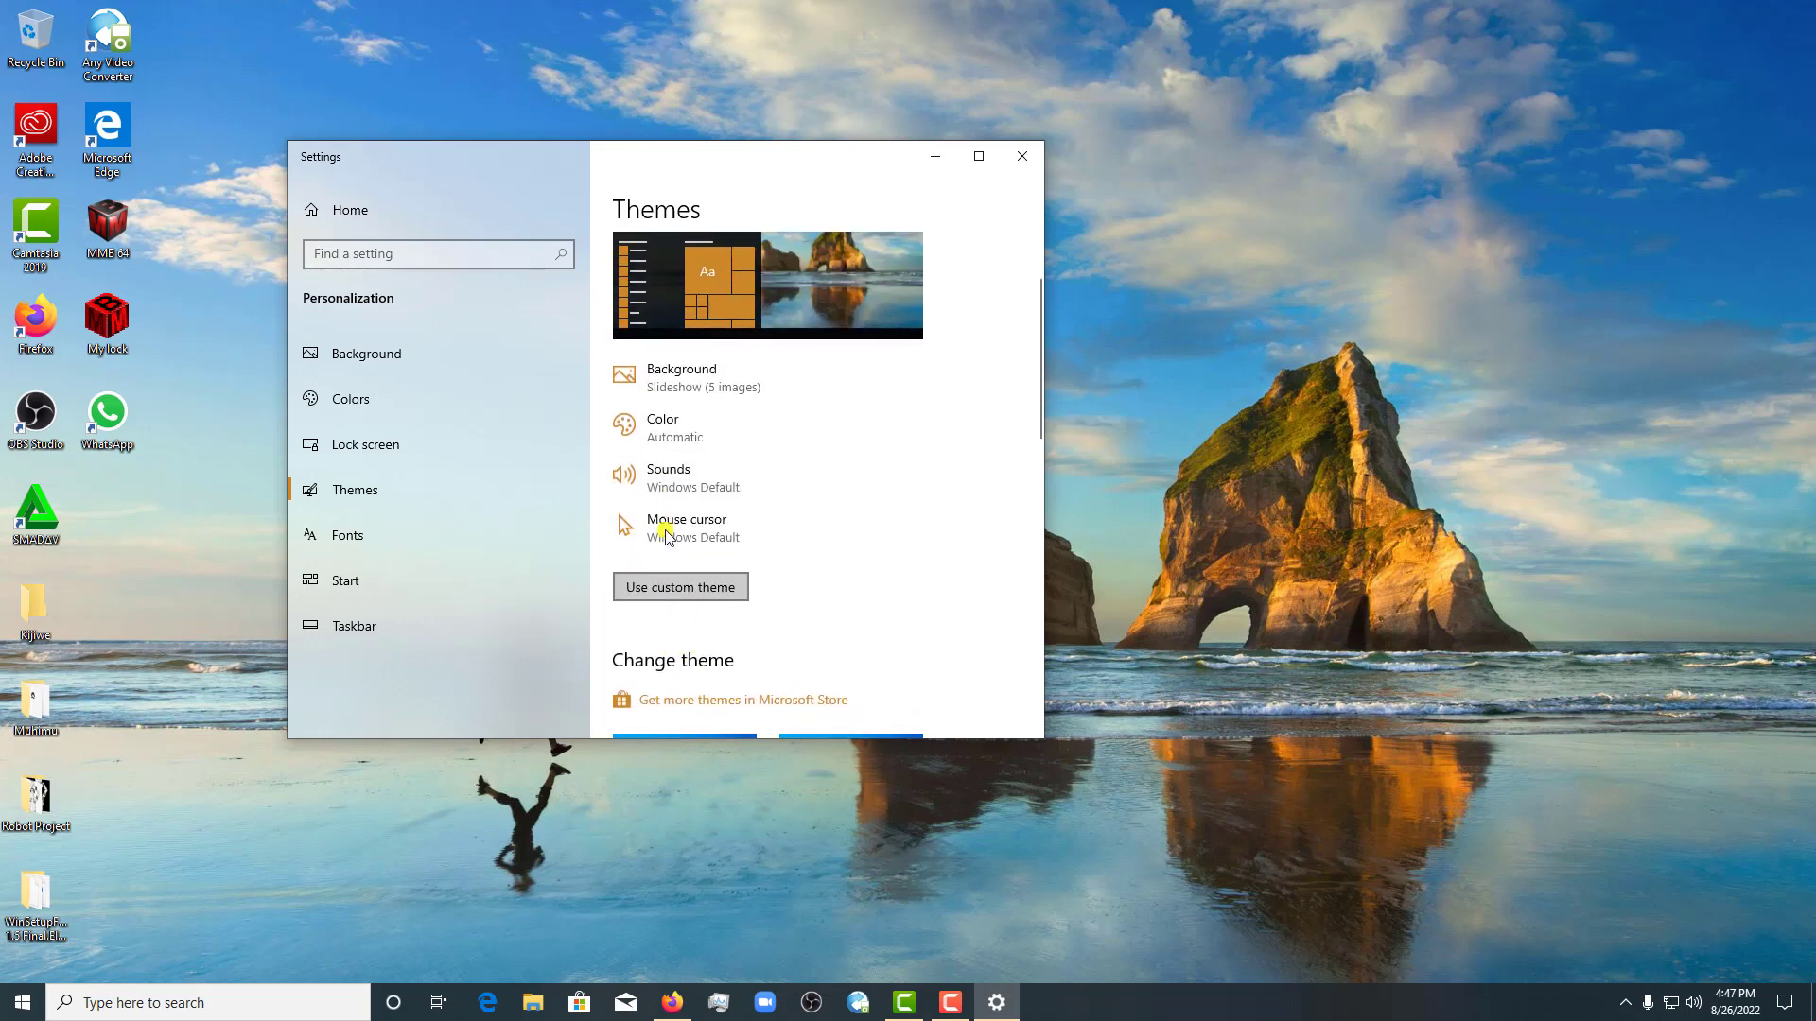
{"action": "scroll", "coordinate": [738, 606], "scroll_direction": "down", "scroll_amount": 3}
{"action": "scroll", "coordinate": [752, 648], "scroll_direction": "down", "scroll_amount": 4}
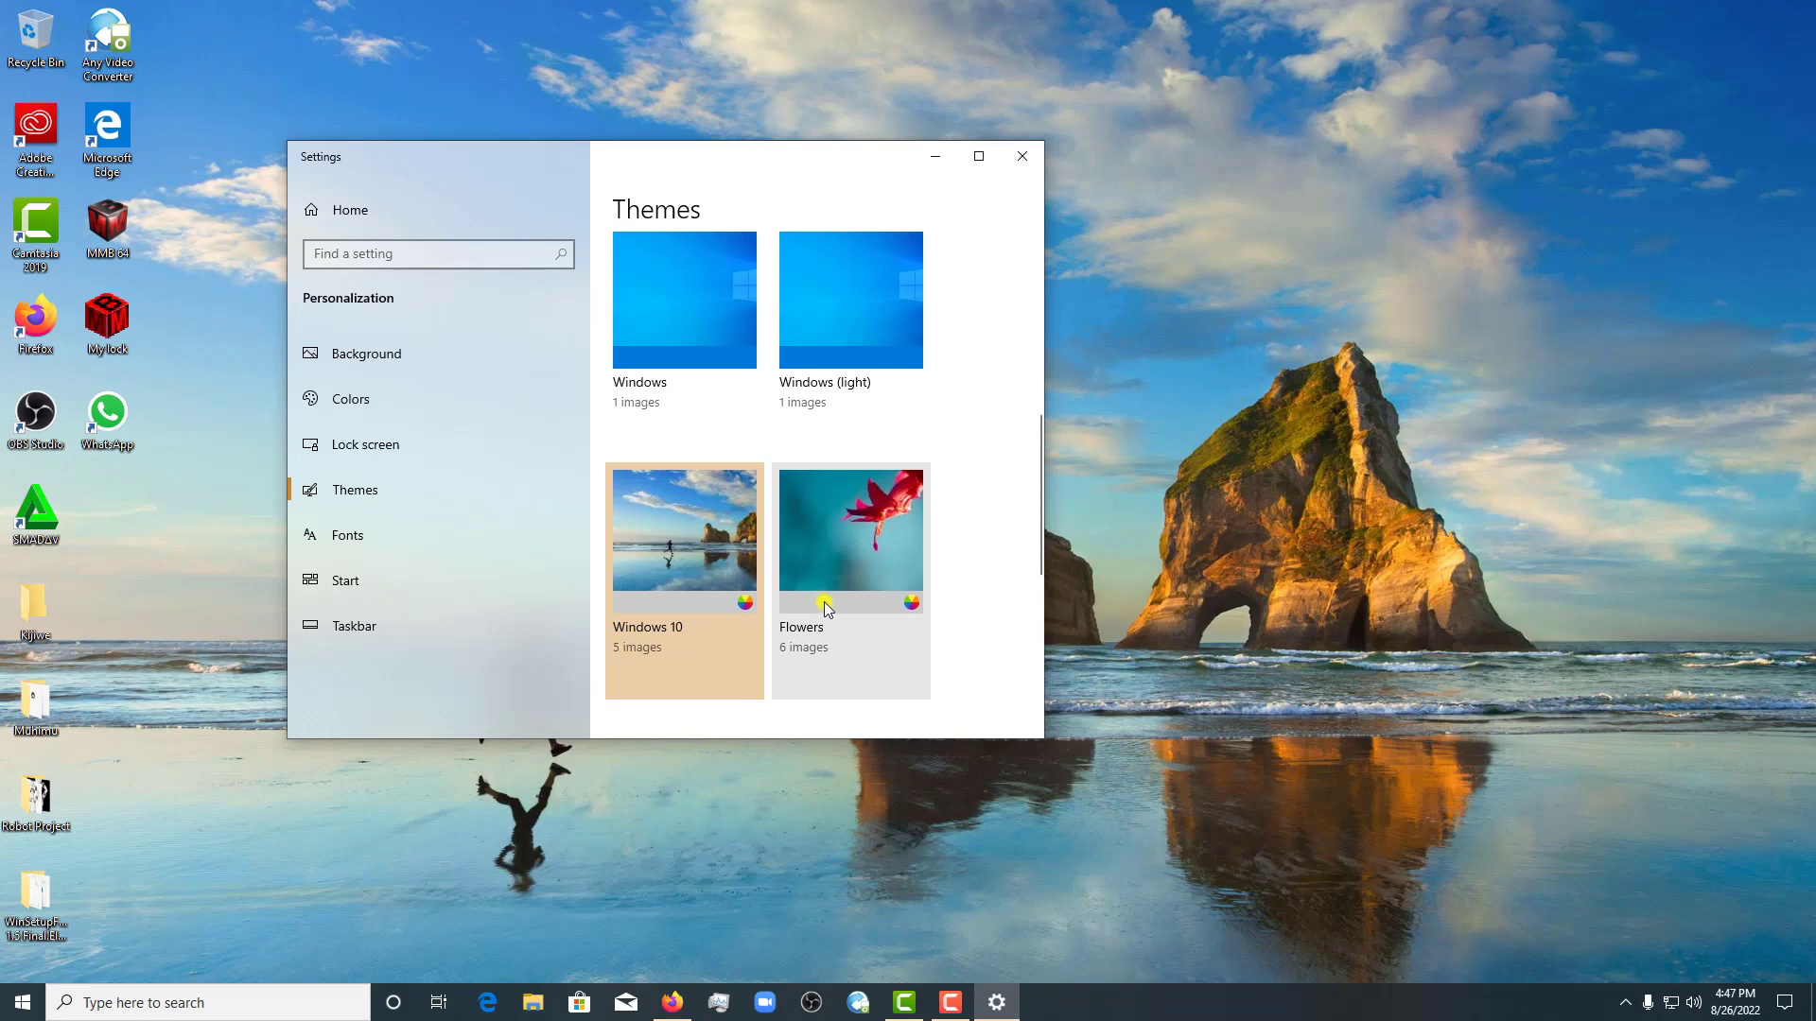
{"action": "left_click", "coordinate": [831, 593]}
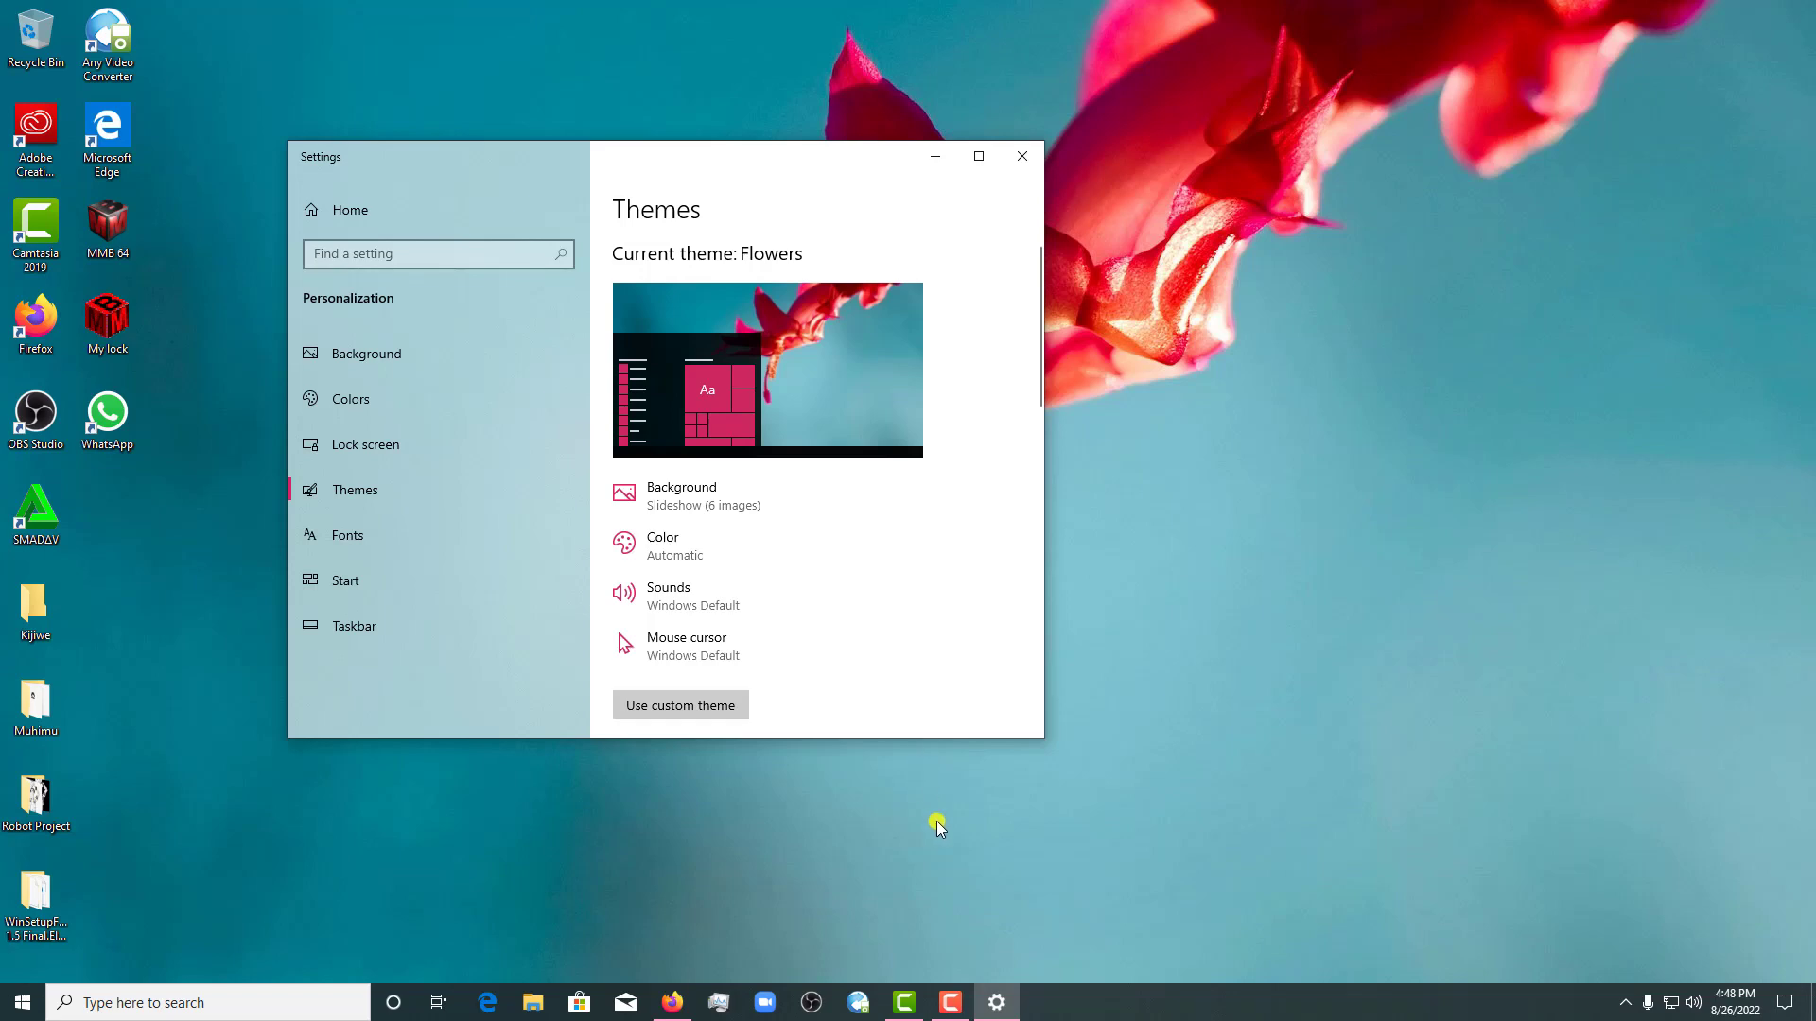
{"action": "key", "text": "super"}
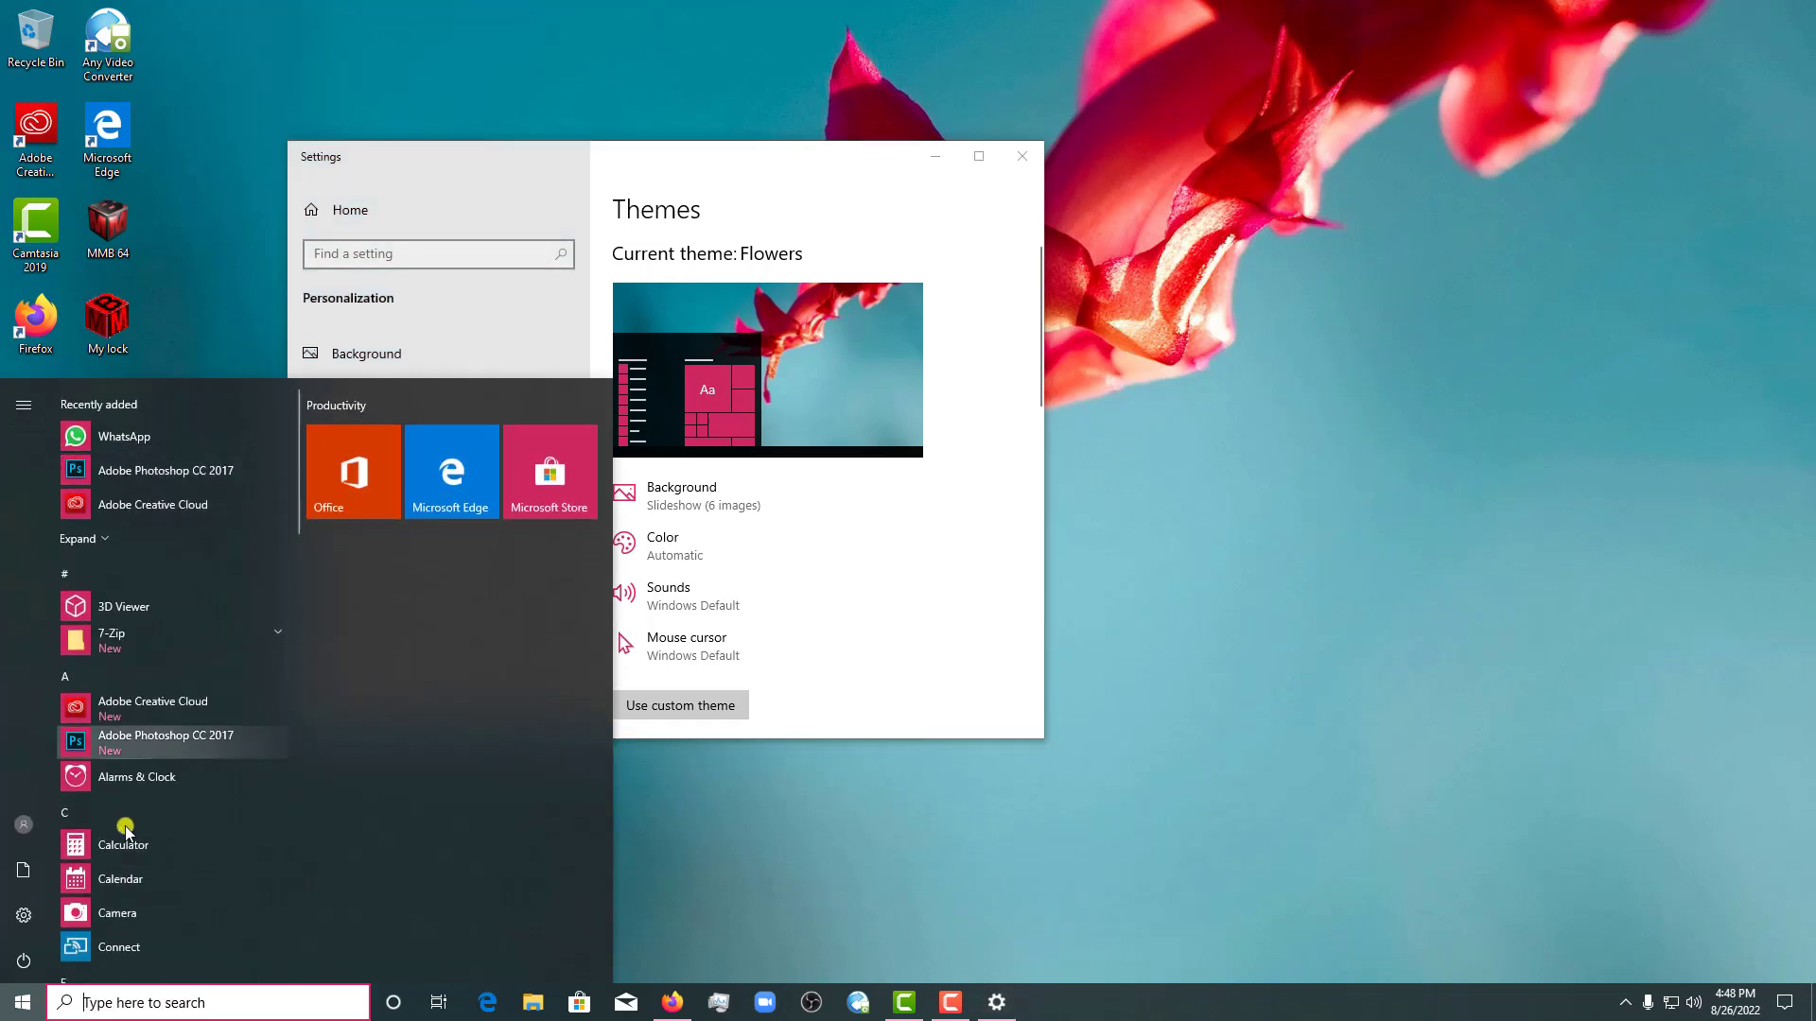
{"action": "left_click", "coordinate": [879, 665]}
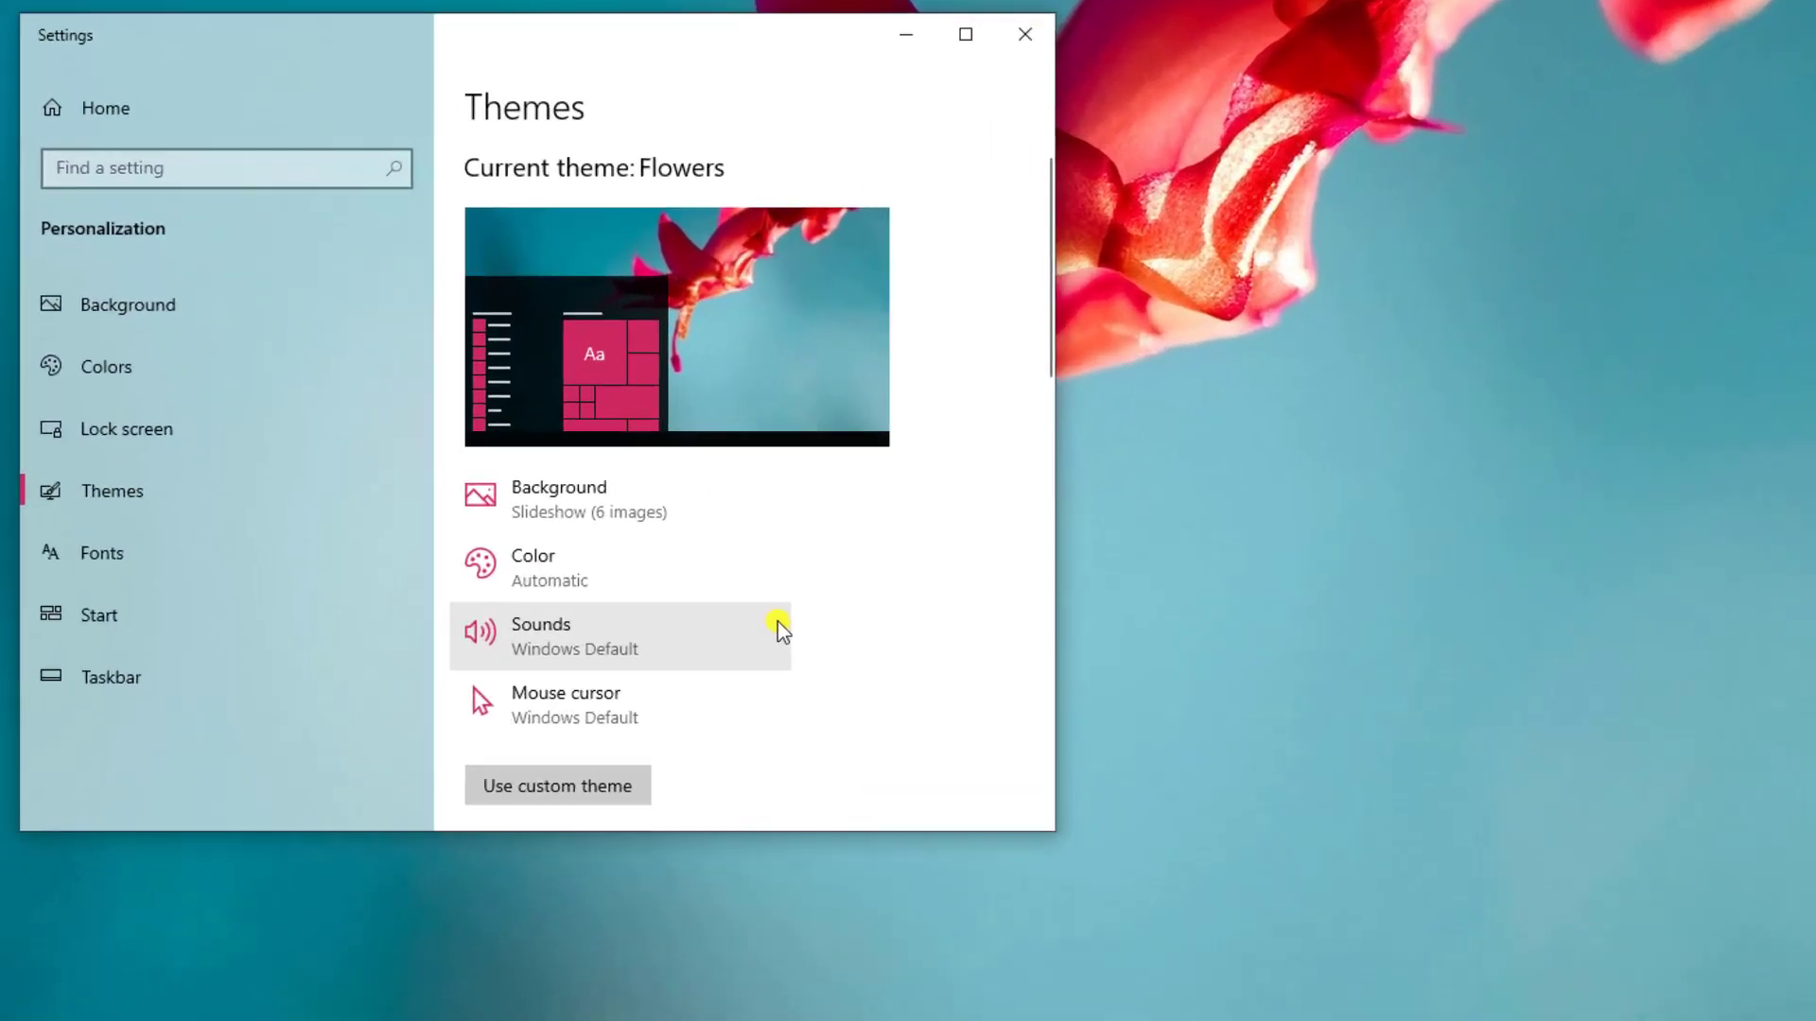
{"action": "key", "text": "super"}
{"action": "key", "text": "super"}
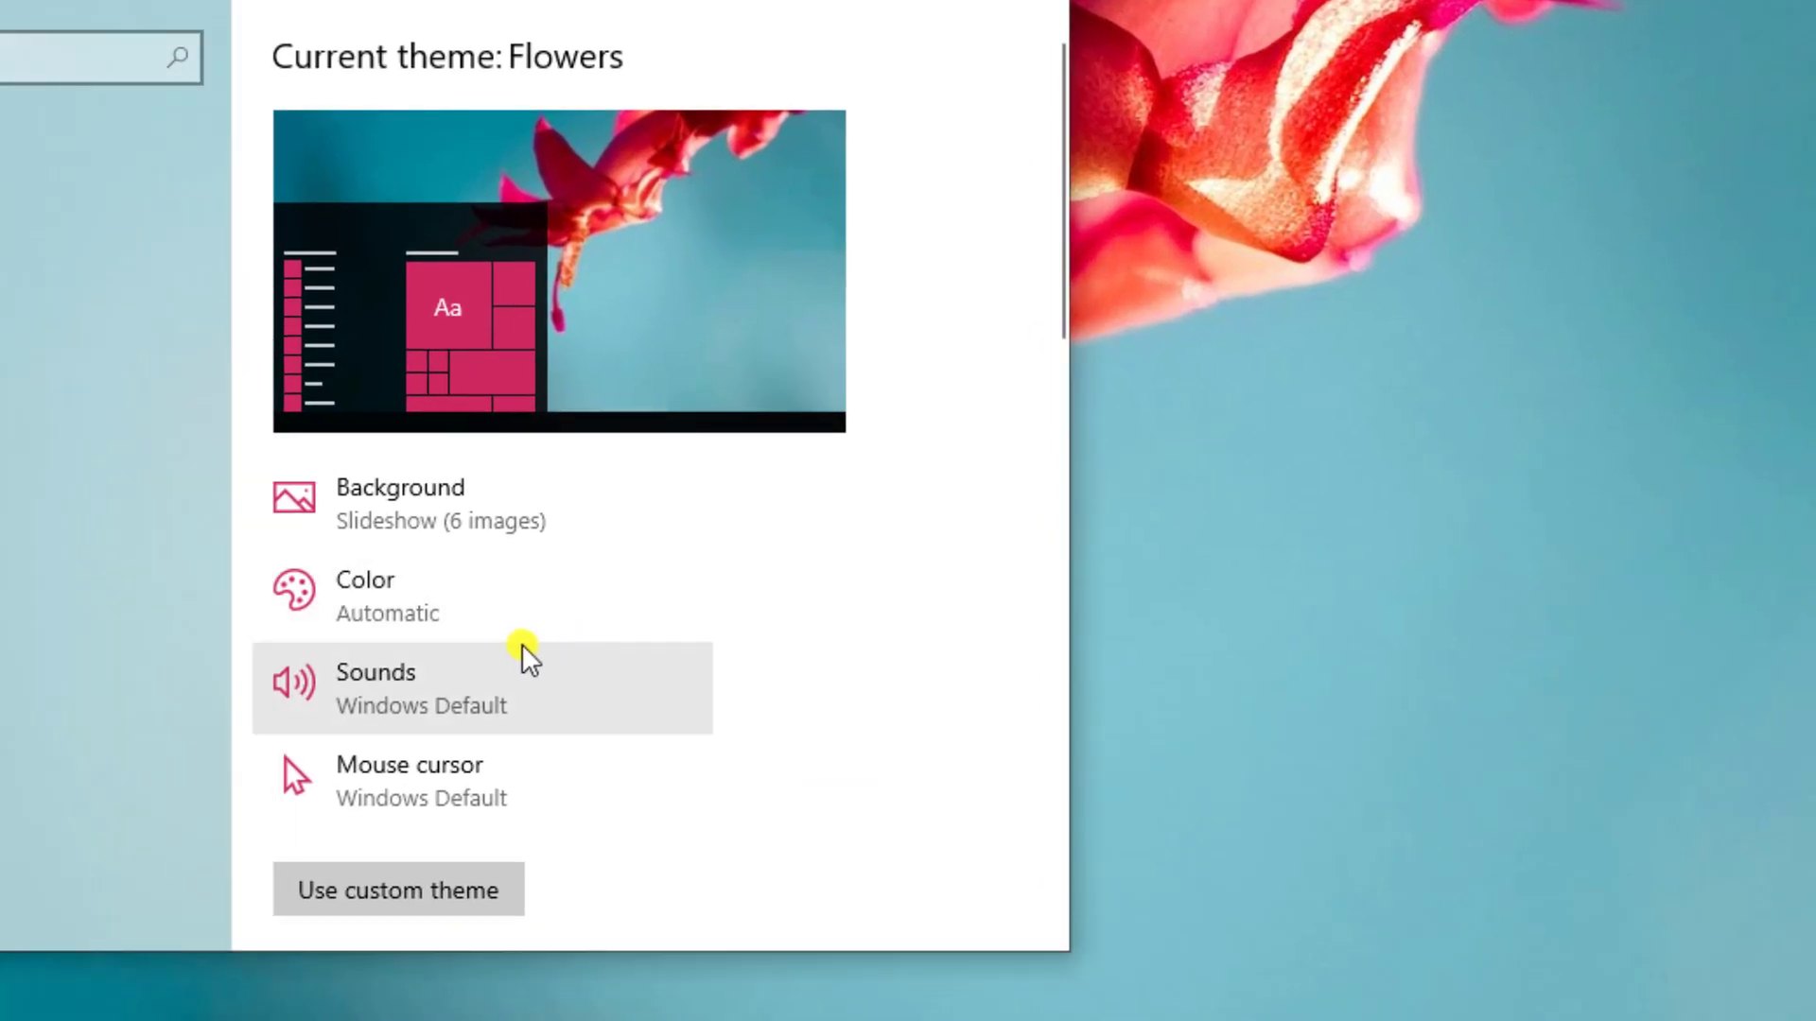
Turn off automatic accent color selection from the background in the color settings, and check the Start menu
{"action": "left_click", "coordinate": [356, 593]}
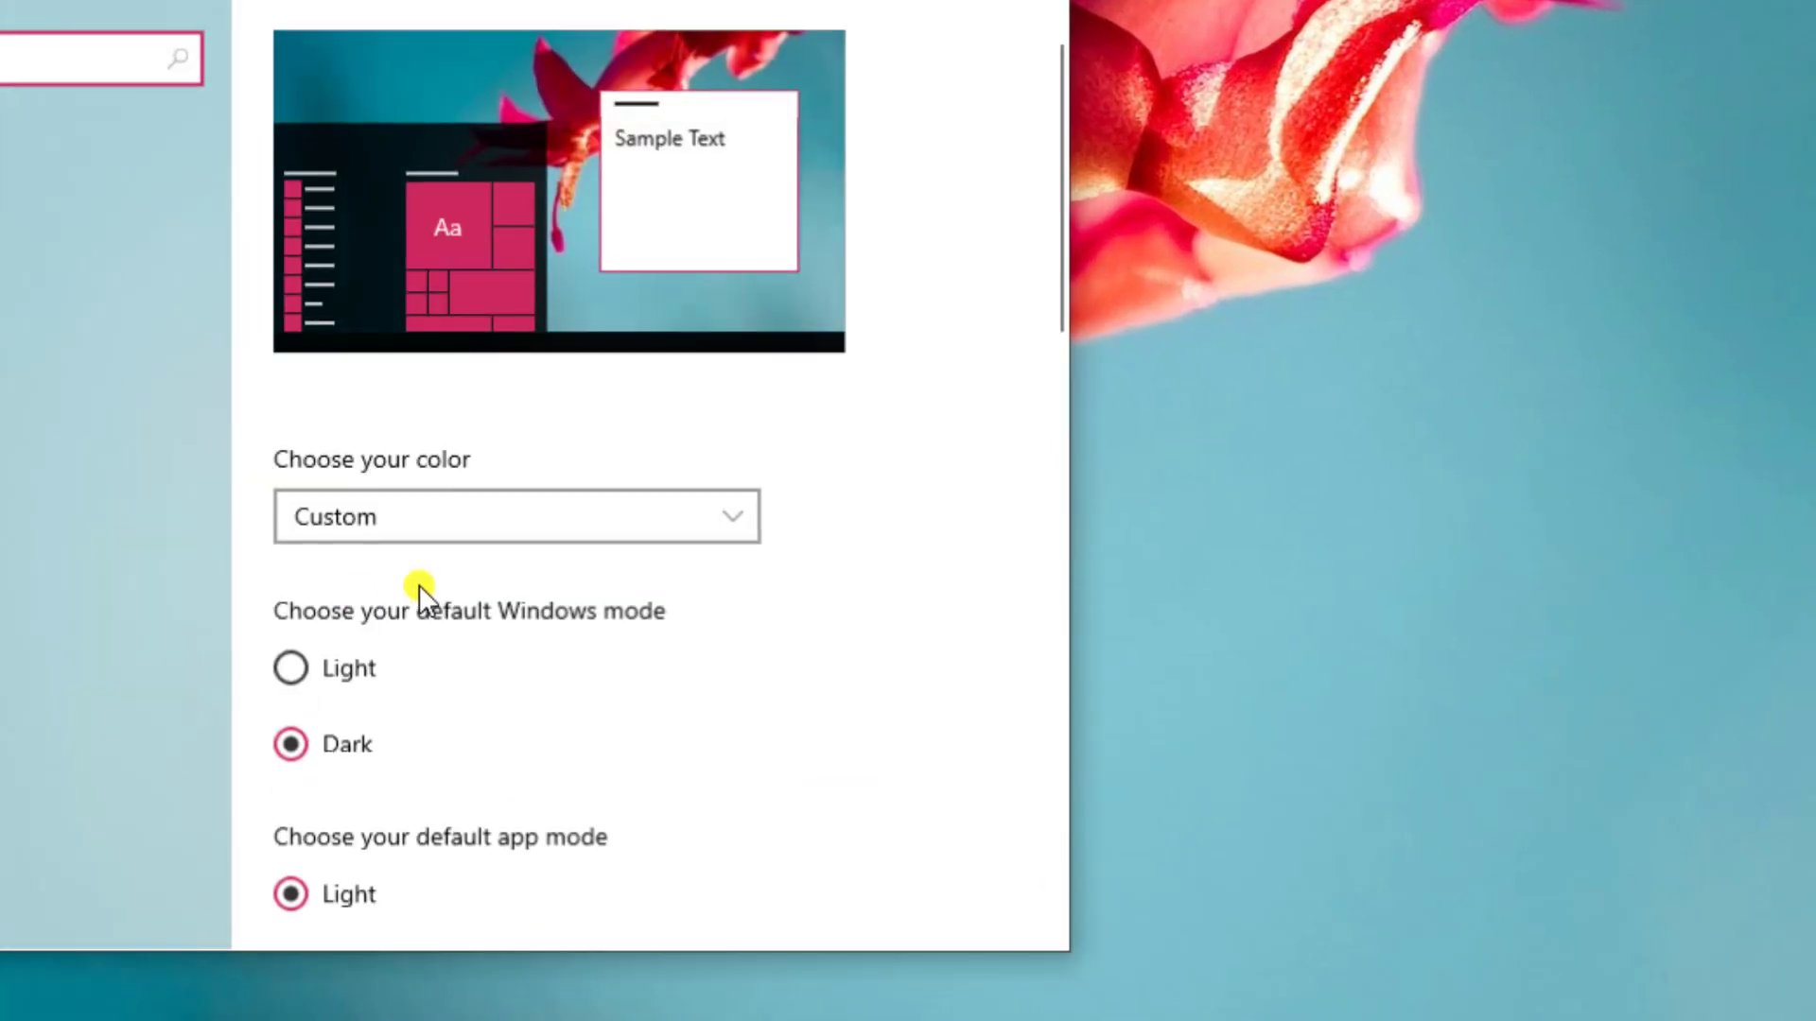
{"action": "scroll", "coordinate": [425, 586], "scroll_direction": "down", "scroll_amount": 6}
{"action": "scroll", "coordinate": [434, 582], "scroll_direction": "down", "scroll_amount": 5}
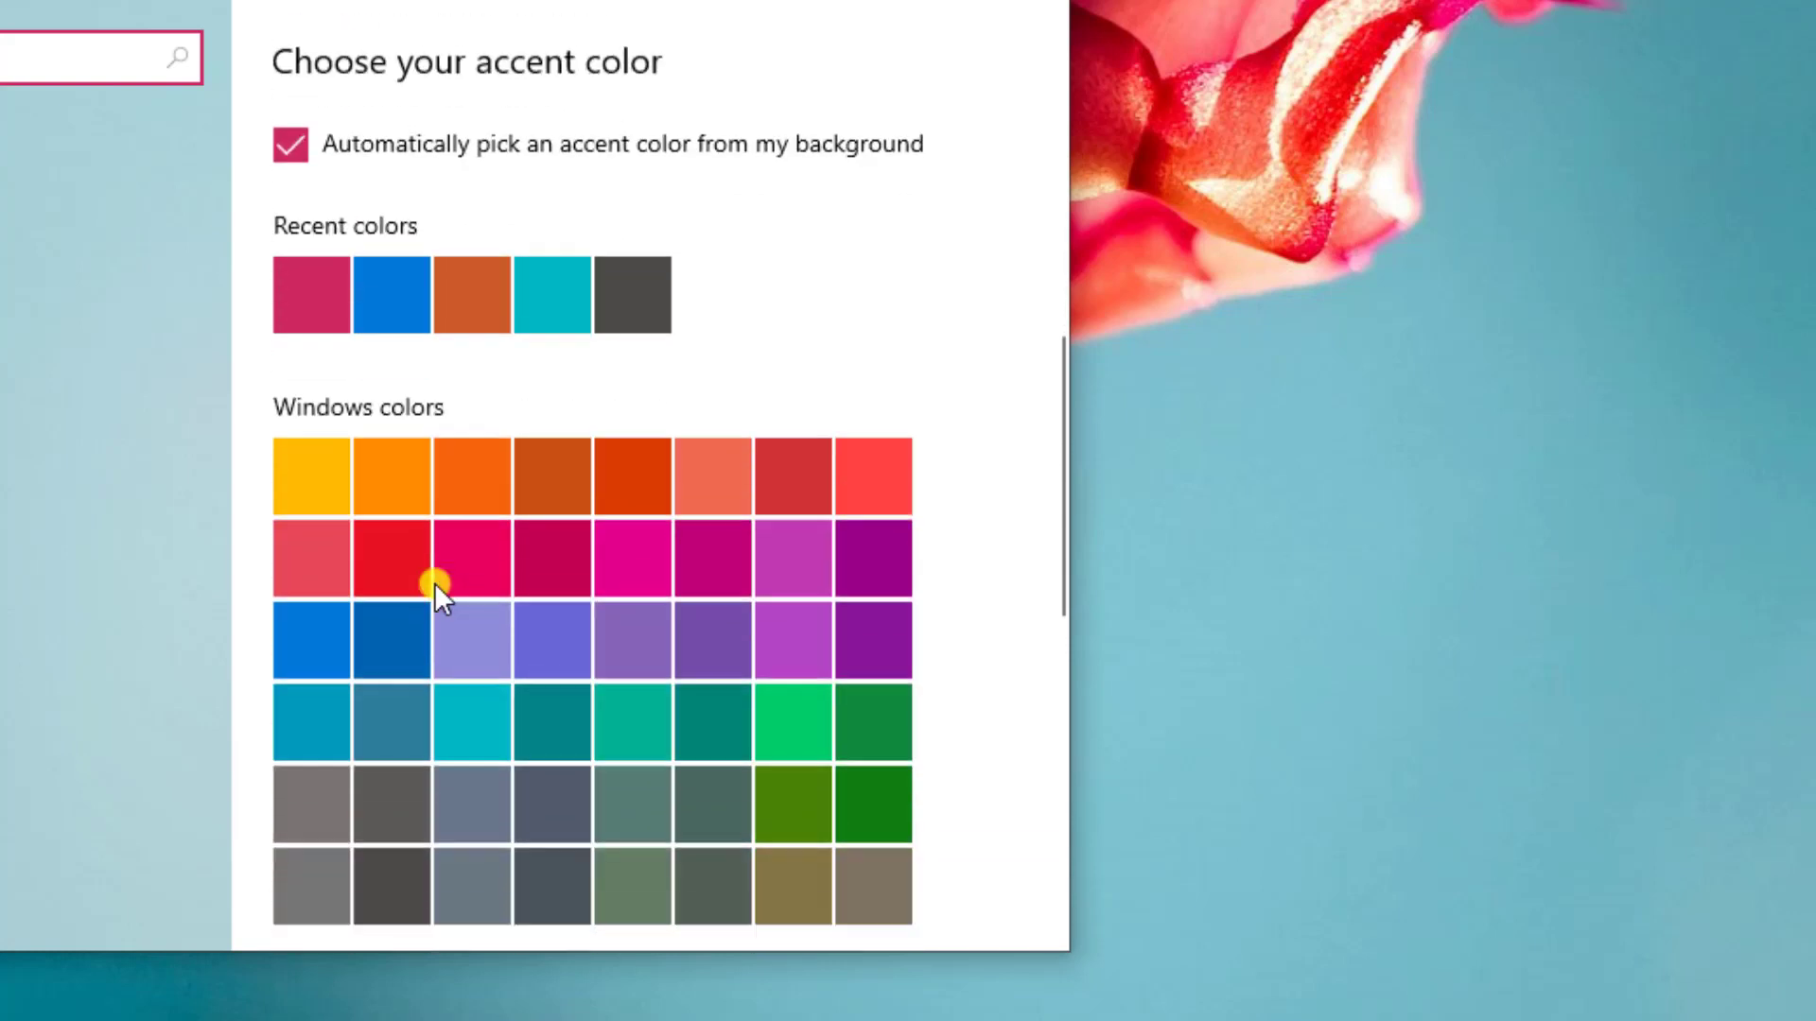
{"action": "scroll", "coordinate": [416, 539], "scroll_direction": "up", "scroll_amount": 2}
{"action": "left_click", "coordinate": [291, 307]}
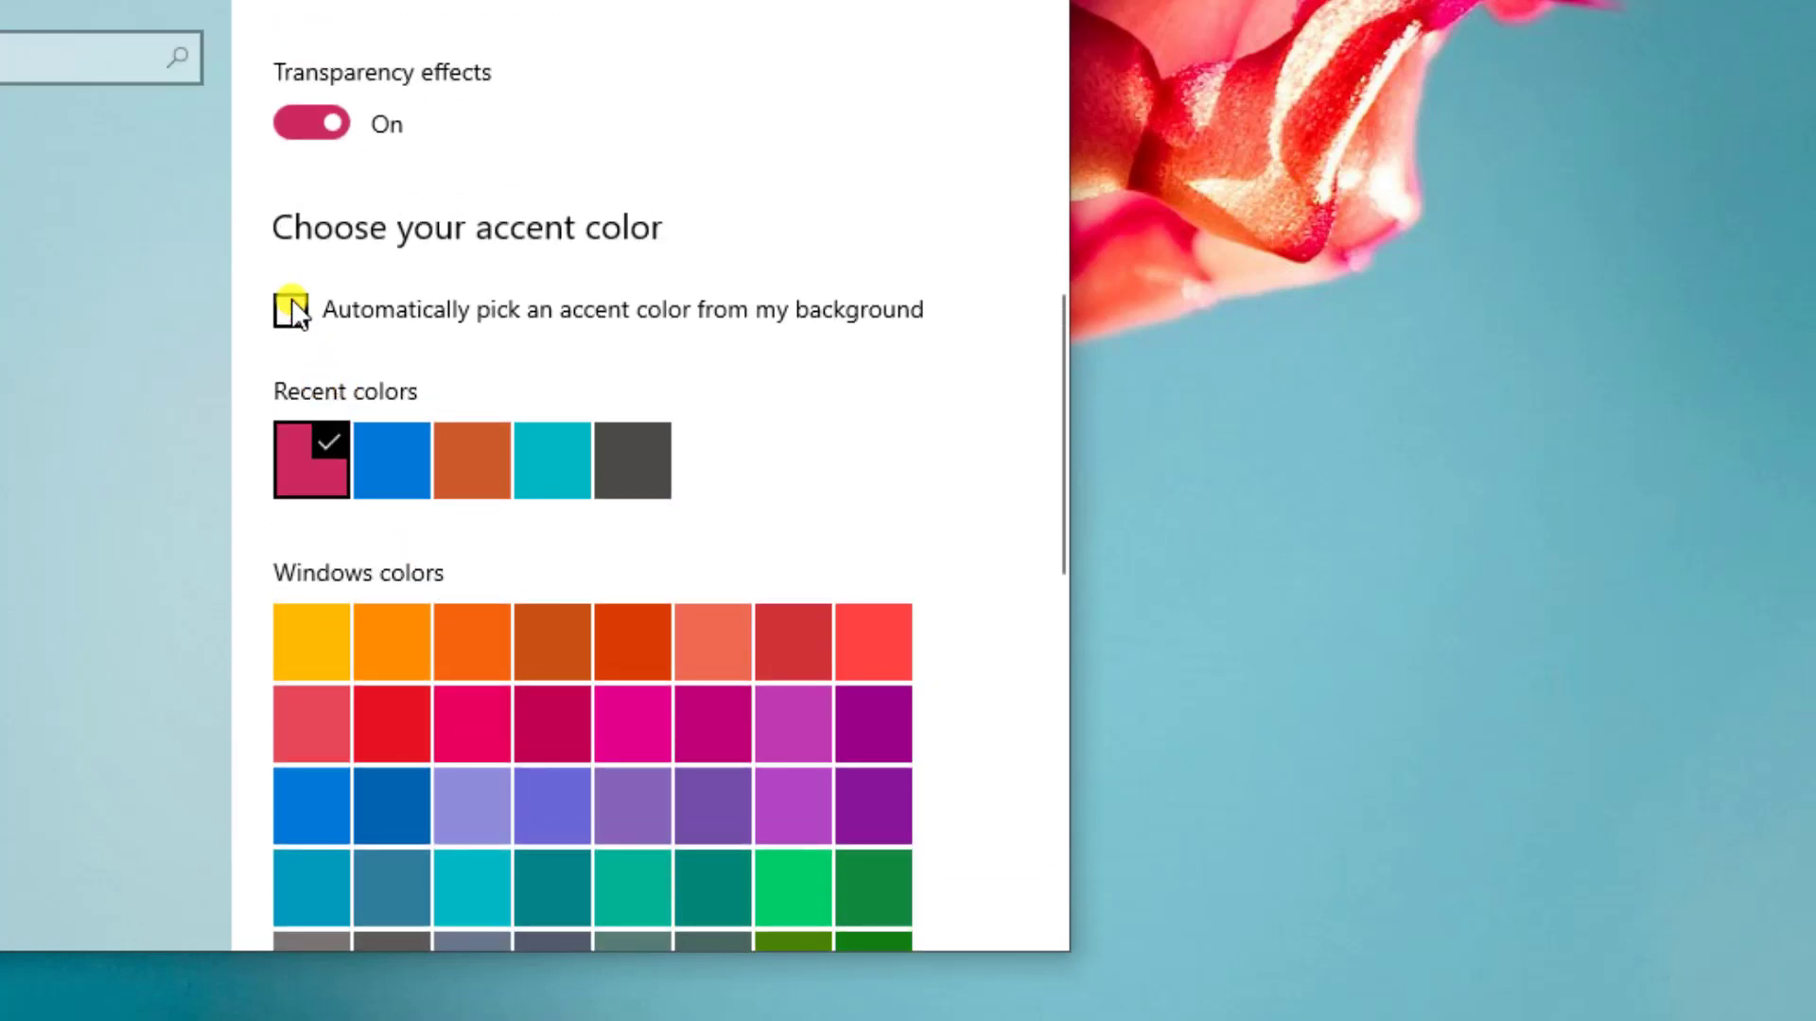
{"action": "key", "text": "super"}
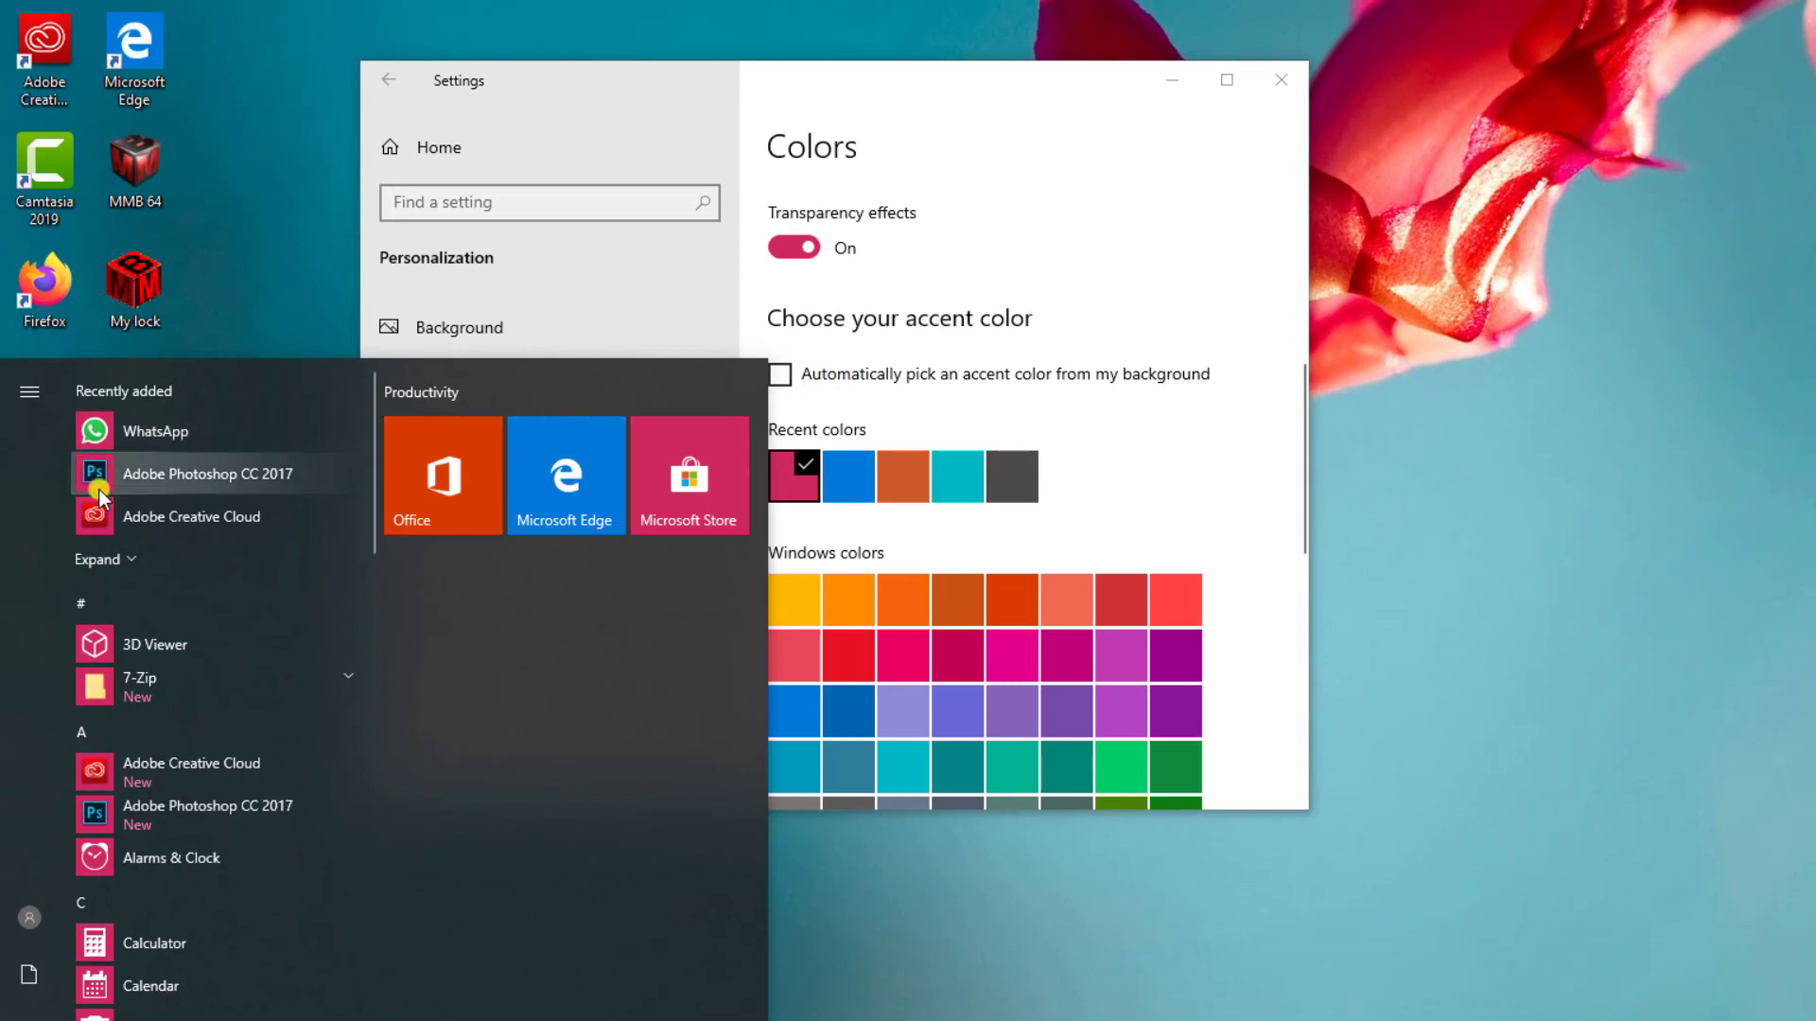
Try the Storm accent color and replace it with the dark blue Windows color, checking each in the Start menu
{"action": "left_click", "coordinate": [1000, 481]}
{"action": "left_click", "coordinate": [991, 485]}
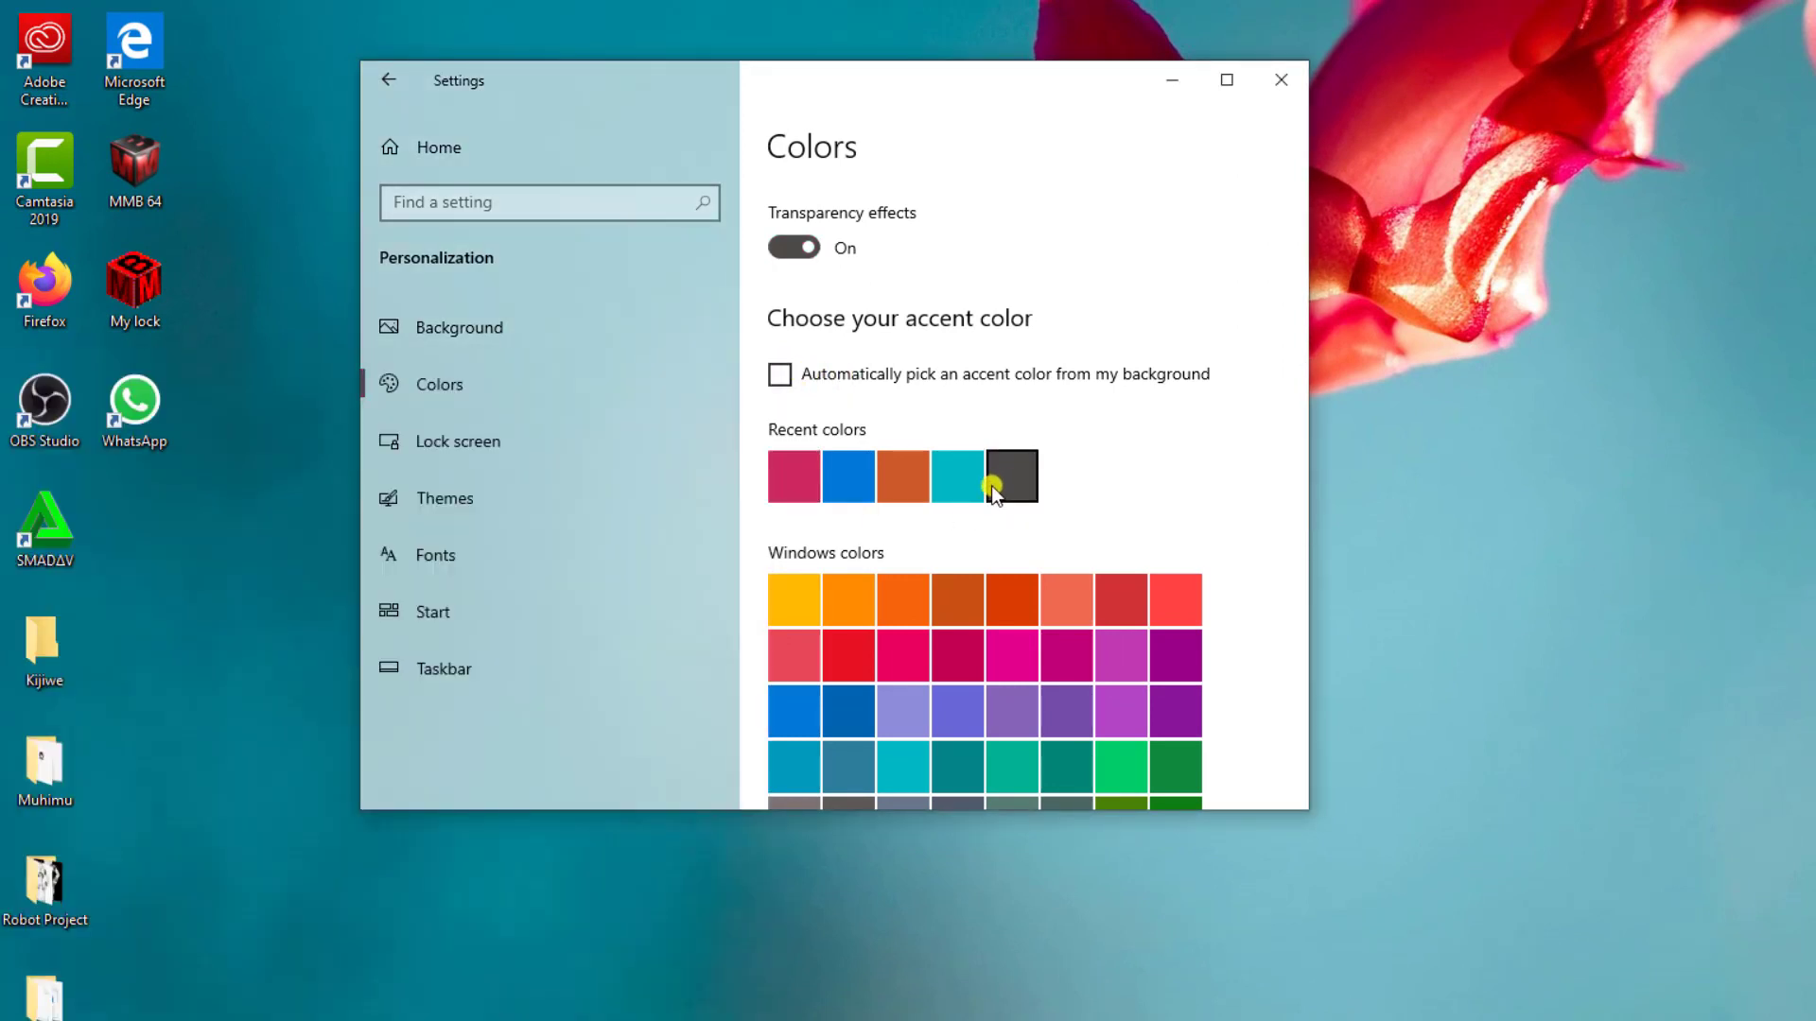
{"action": "key", "text": "super"}
{"action": "key", "text": "super"}
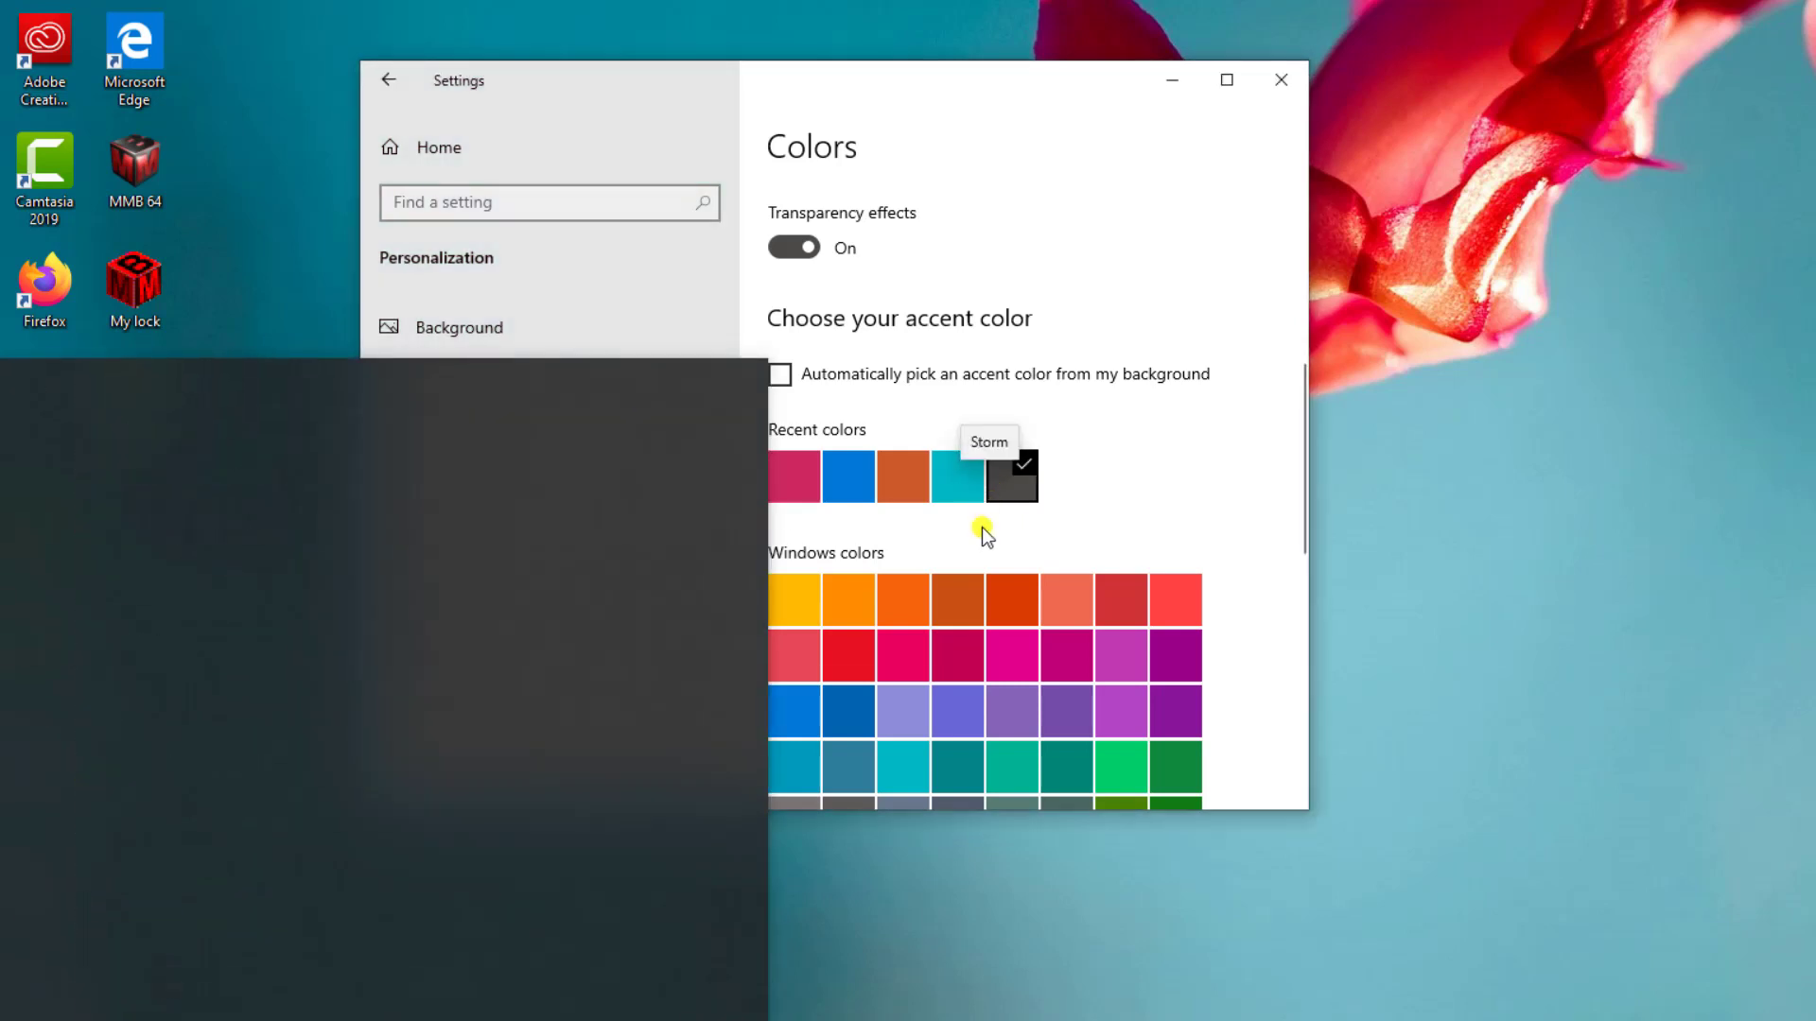
{"action": "left_click", "coordinate": [854, 723]}
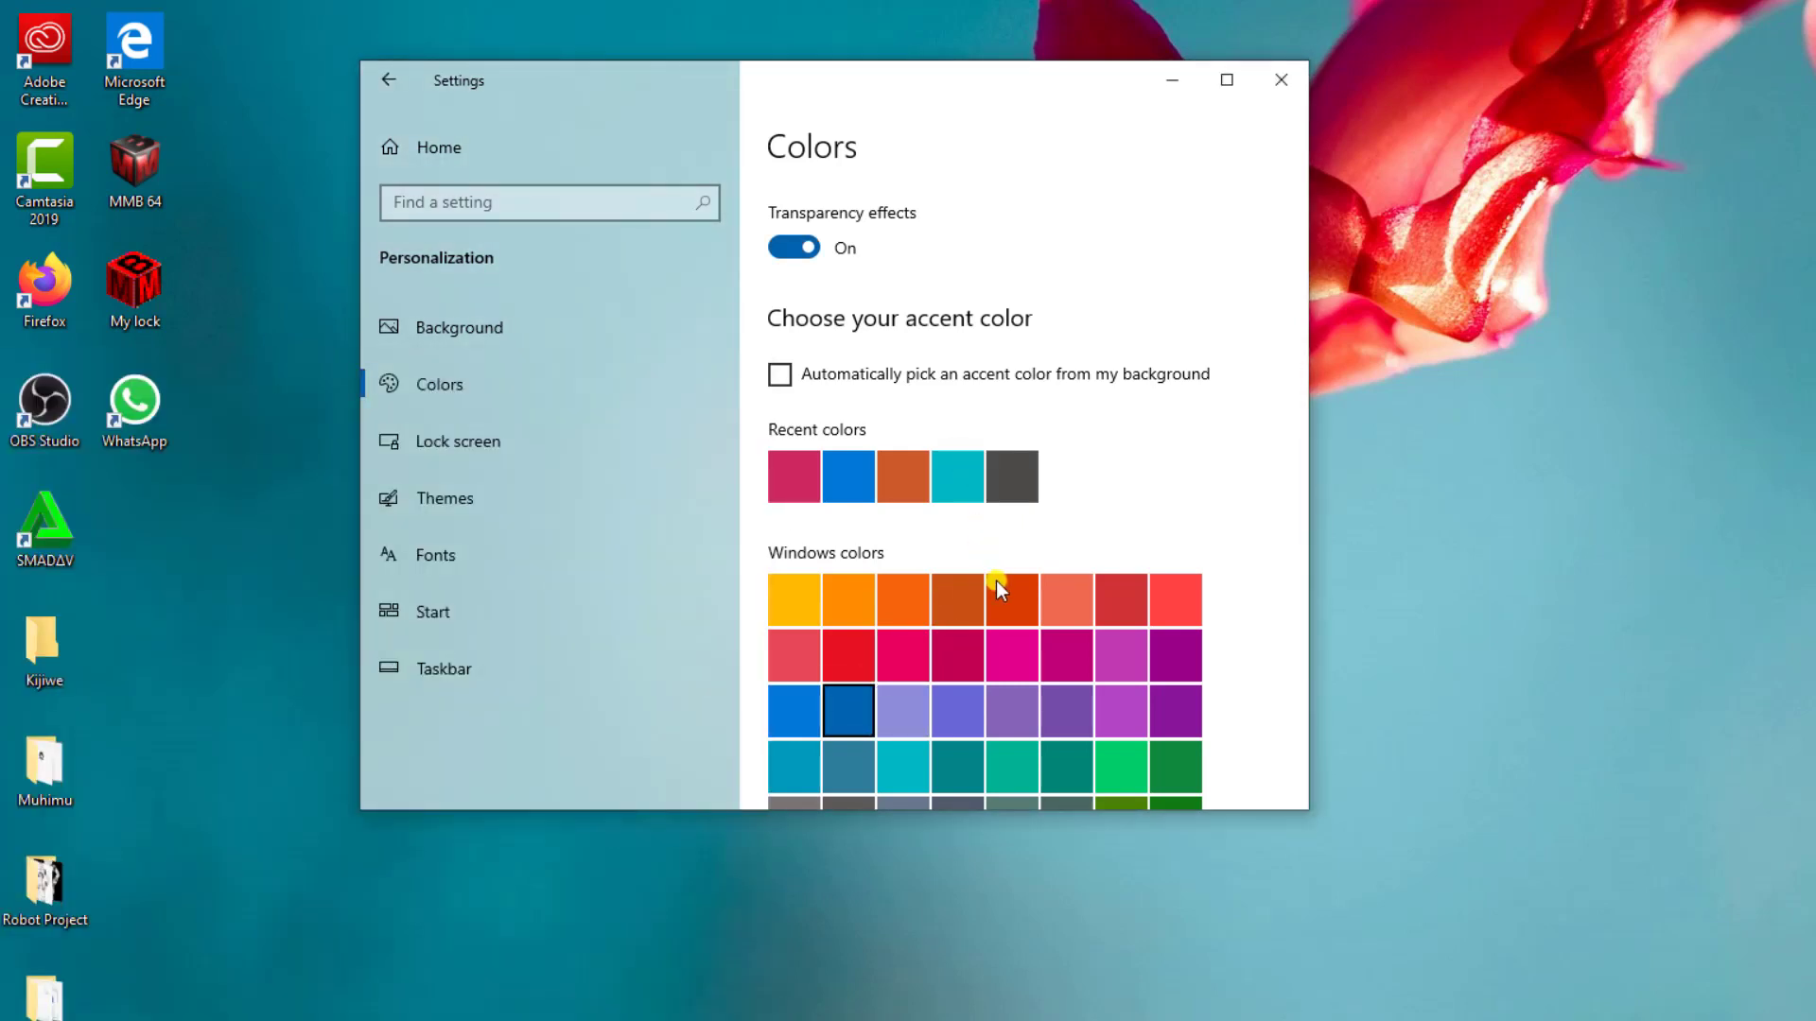
{"action": "key", "text": "super"}
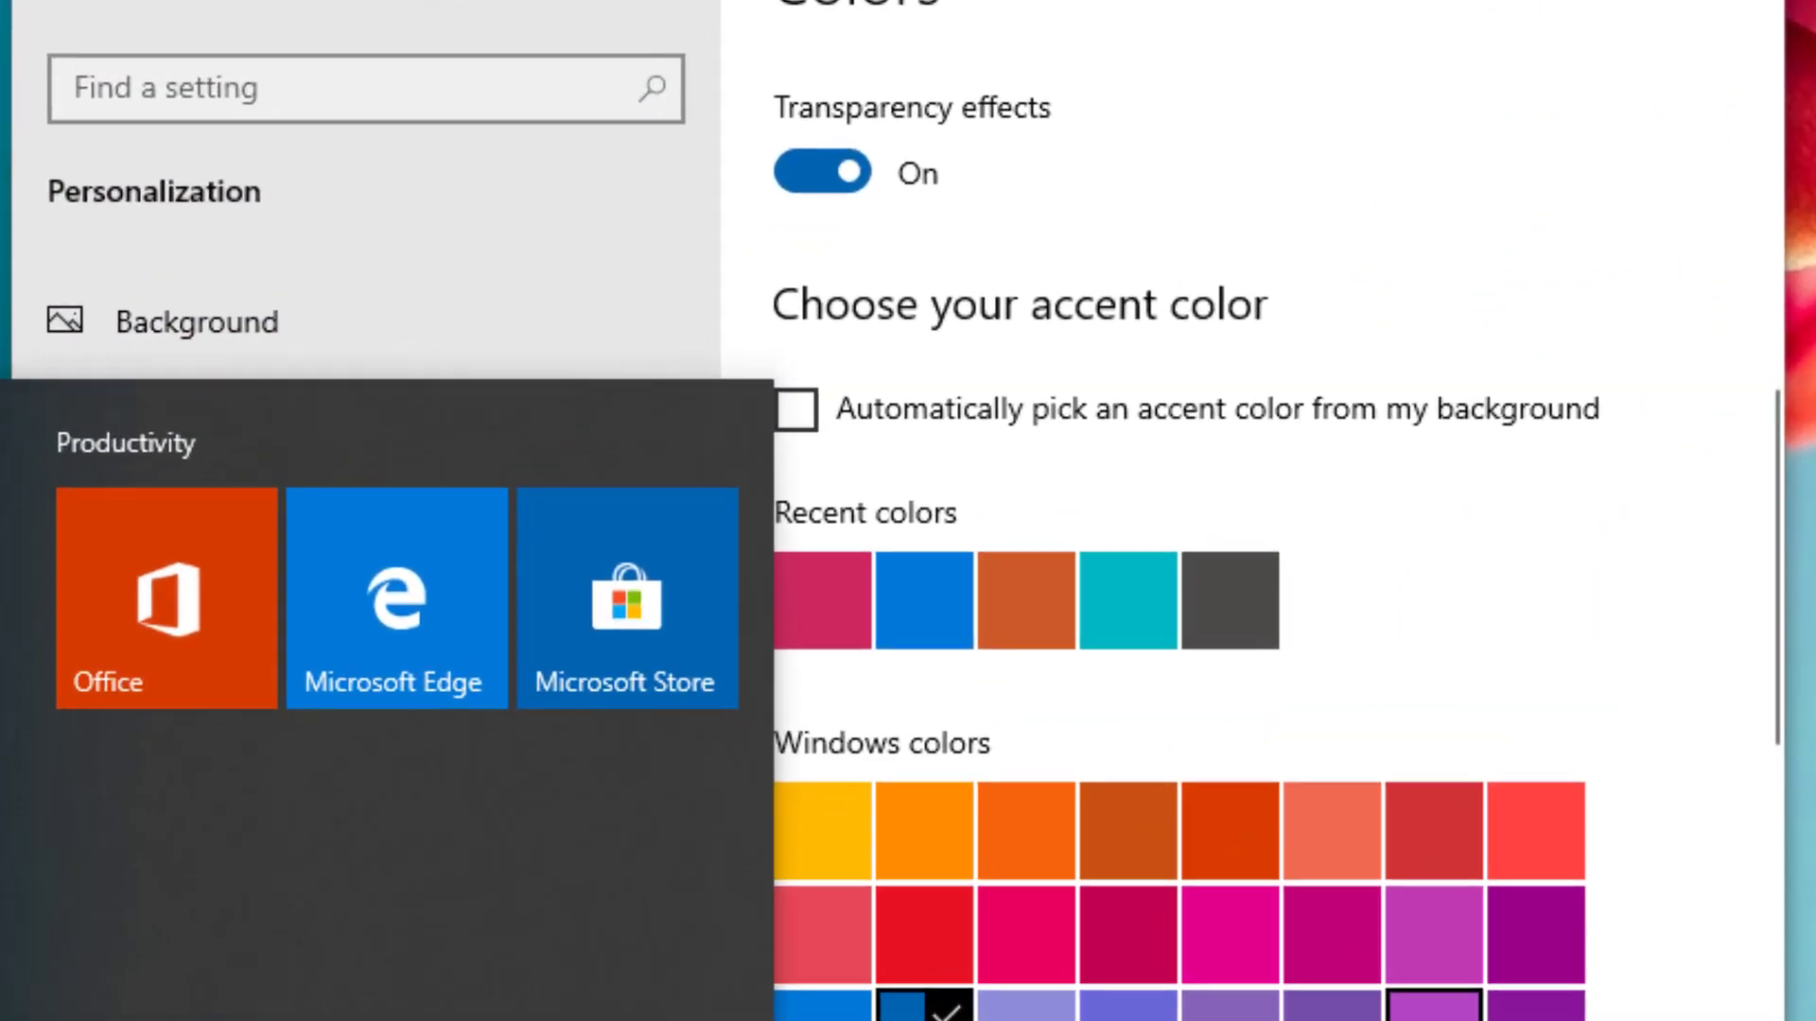
Review the lock screen settings, including the background, app status and sign-in screen options
{"action": "left_click", "coordinate": [613, 442]}
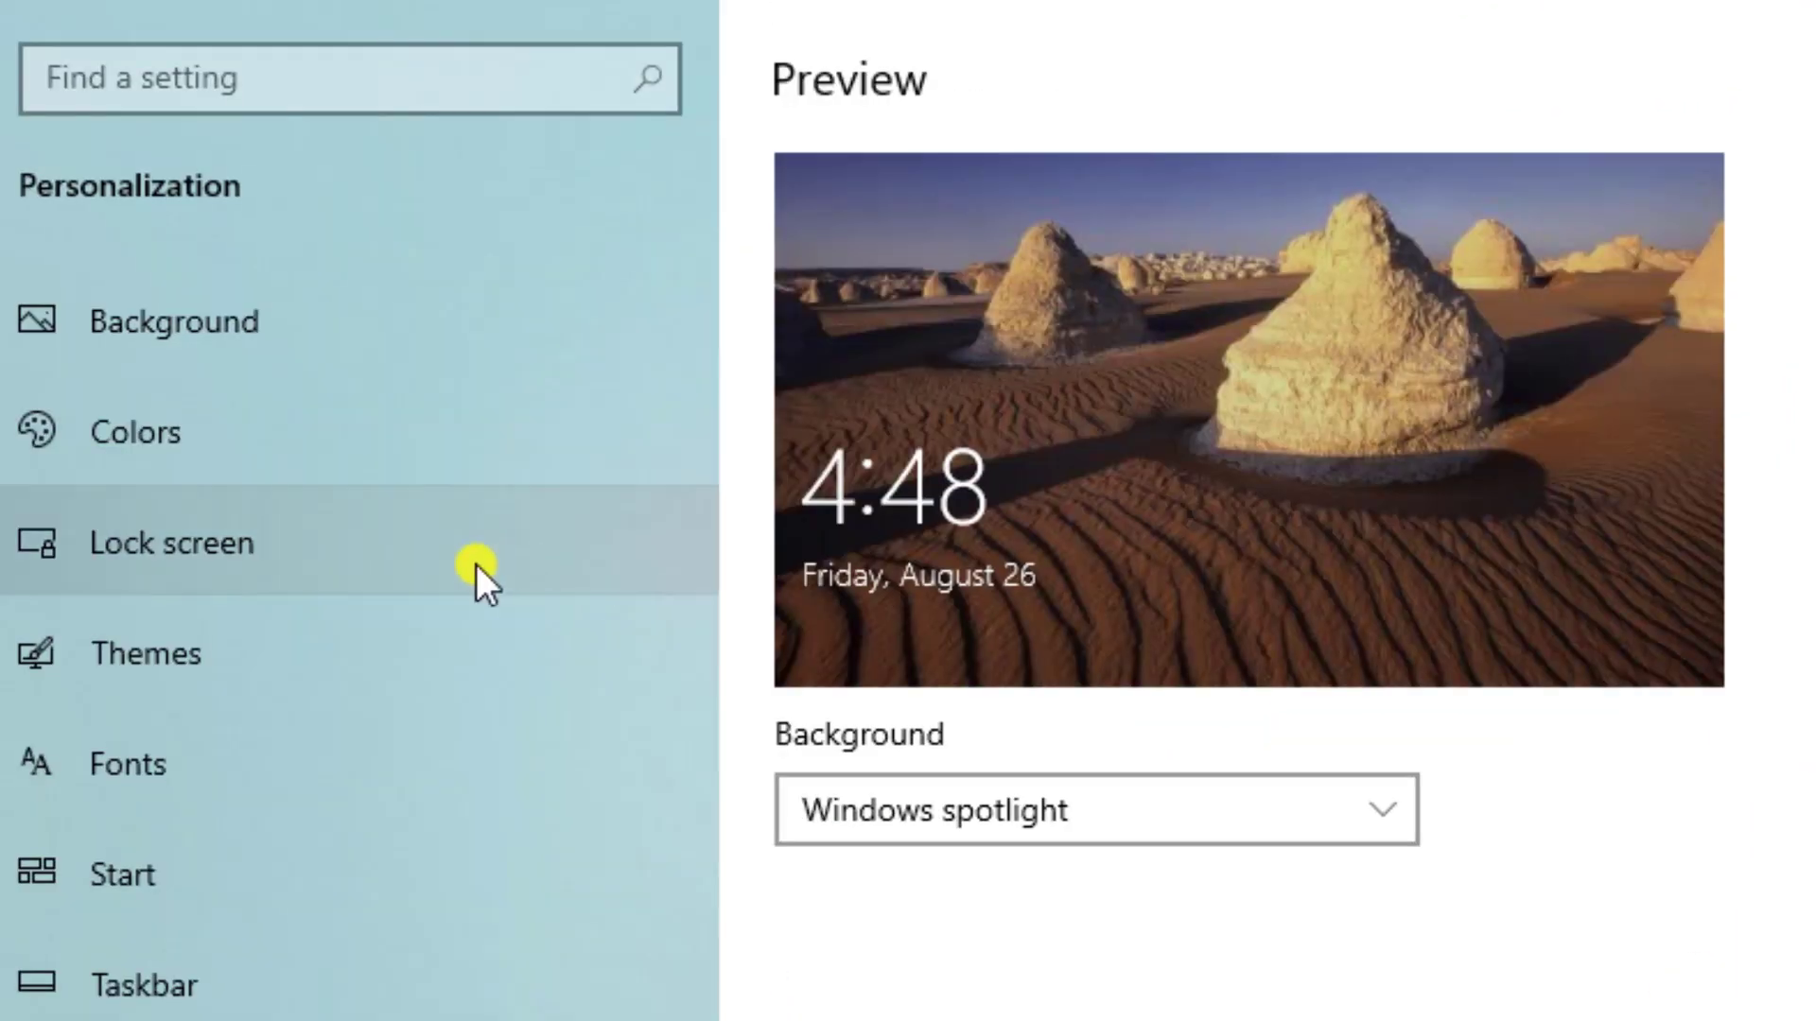
{"action": "scroll", "coordinate": [1195, 580], "scroll_direction": "down", "scroll_amount": 5}
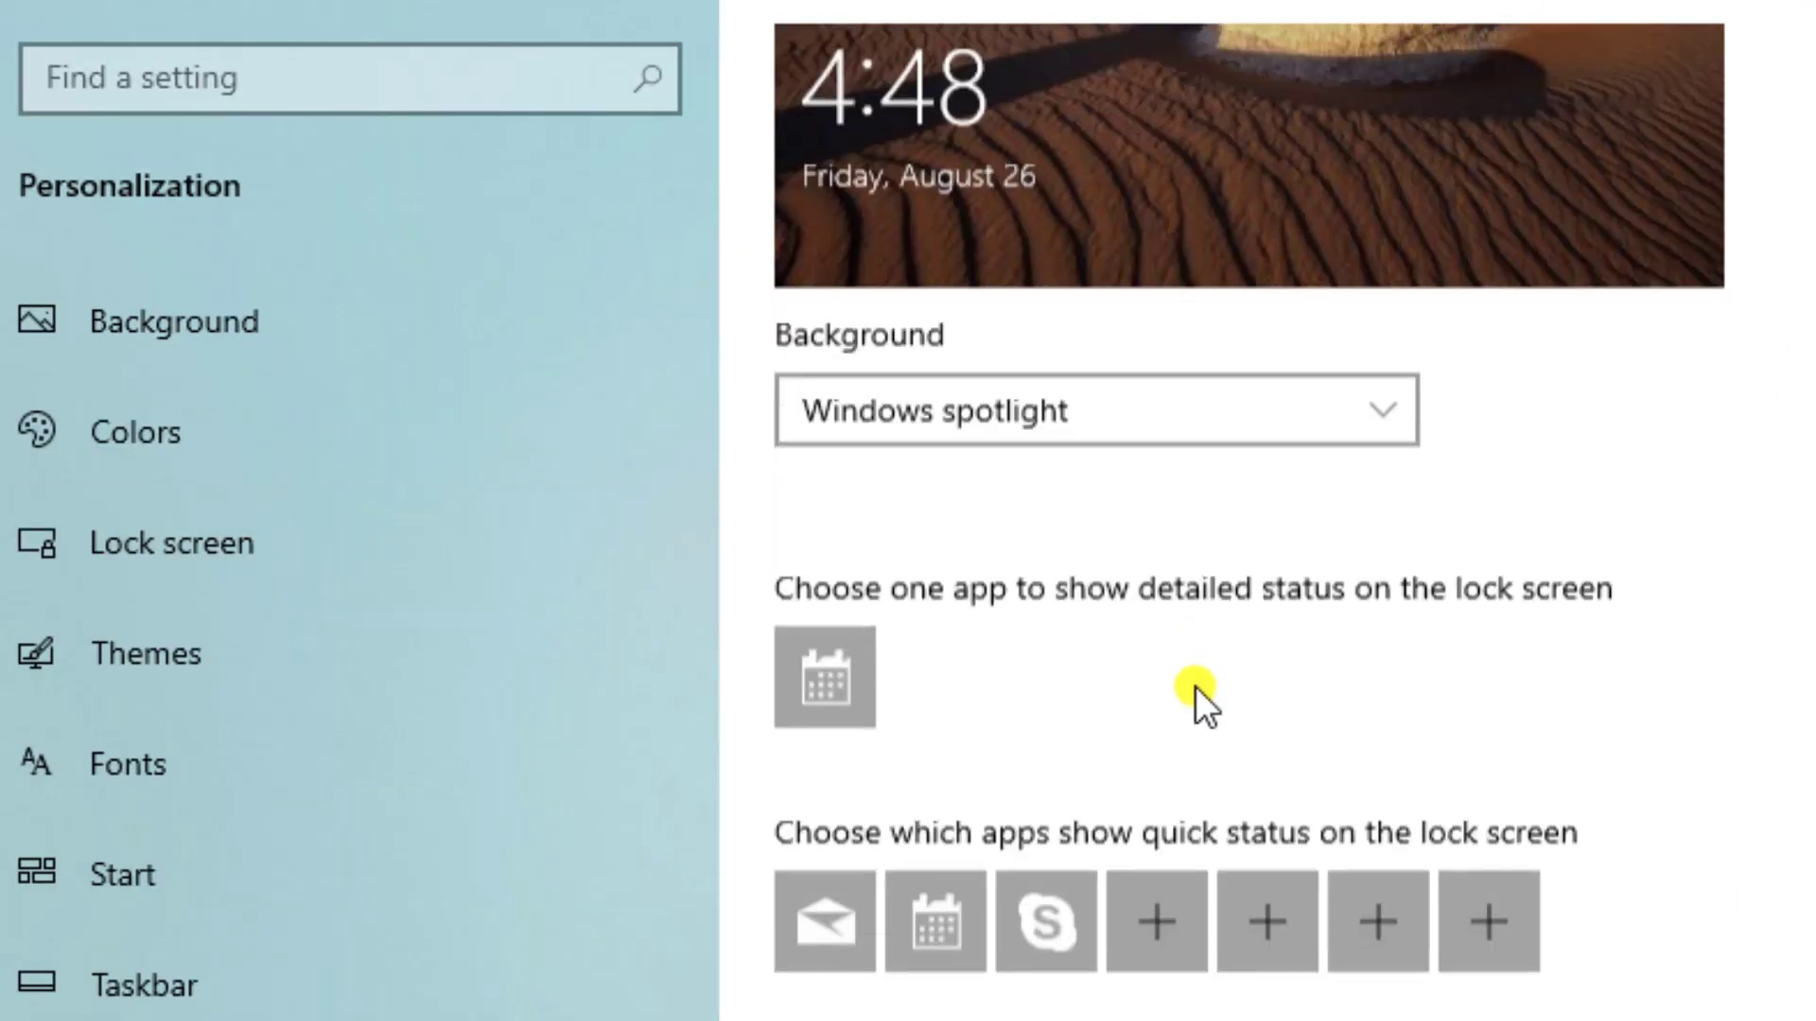
{"action": "scroll", "coordinate": [1195, 687], "scroll_direction": "down", "scroll_amount": 2}
{"action": "scroll", "coordinate": [1268, 519], "scroll_direction": "down", "scroll_amount": 4}
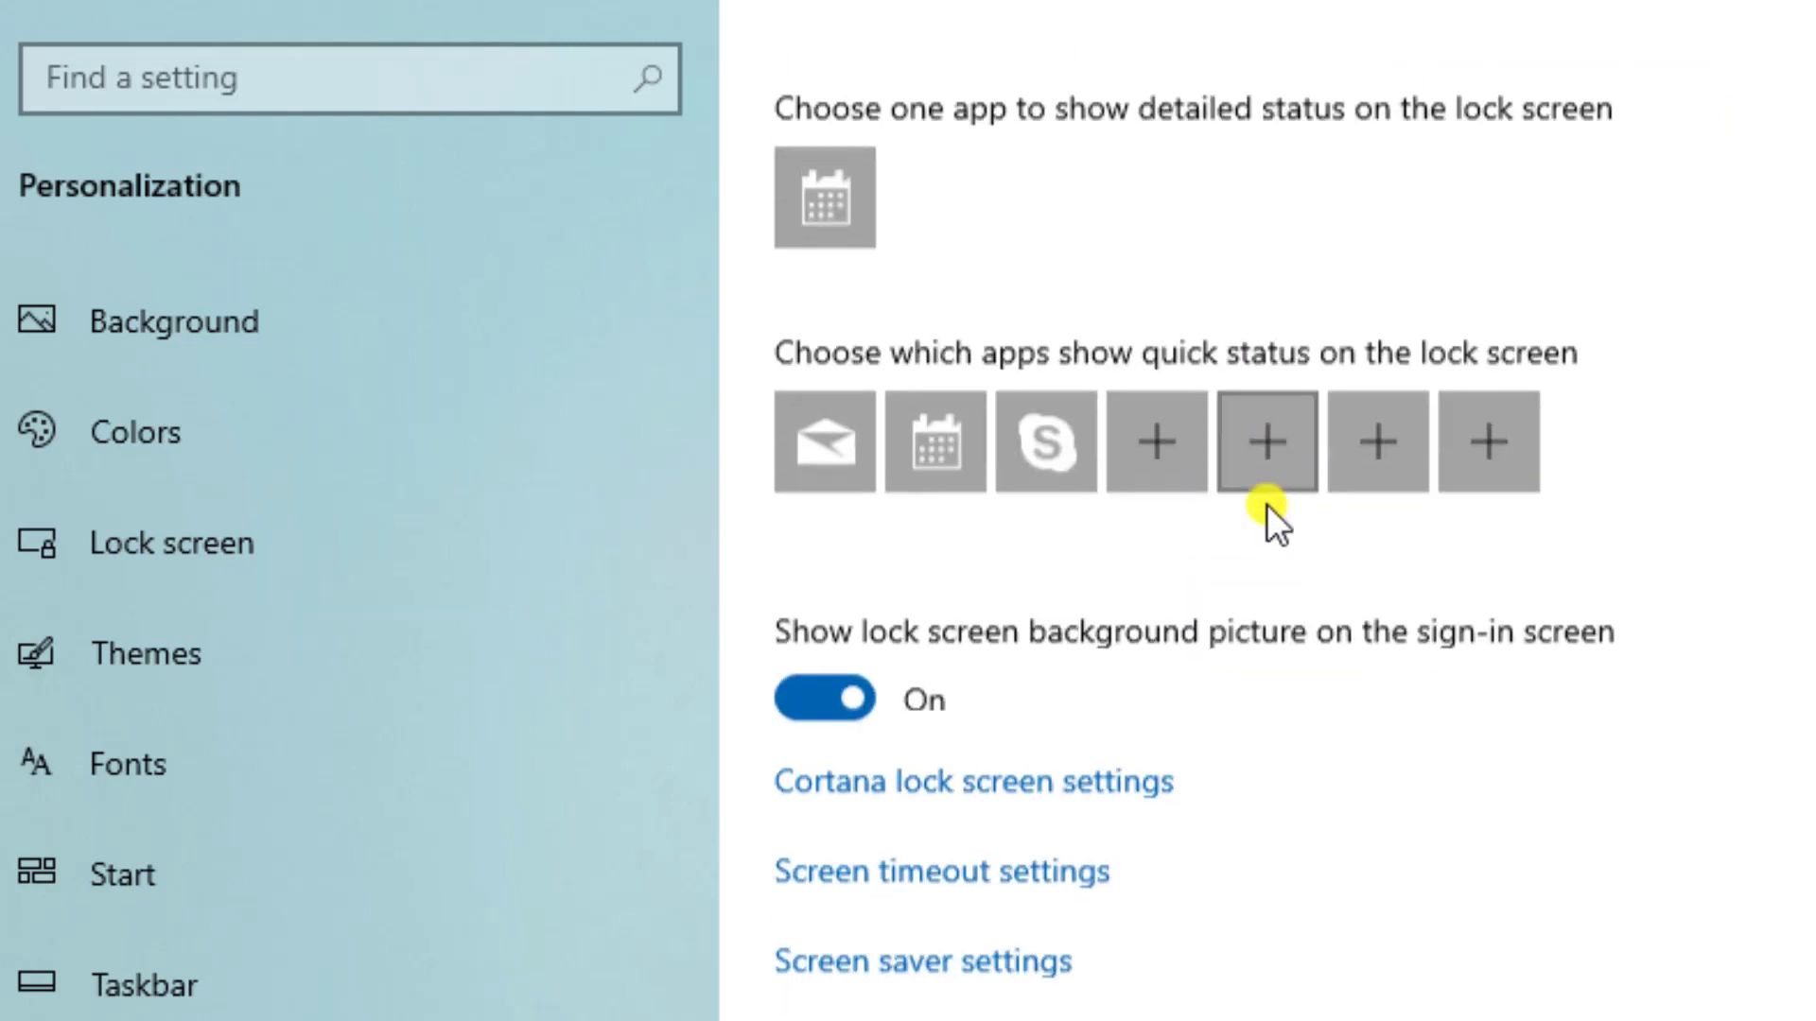
{"action": "scroll", "coordinate": [1206, 717], "scroll_direction": "up", "scroll_amount": 10}
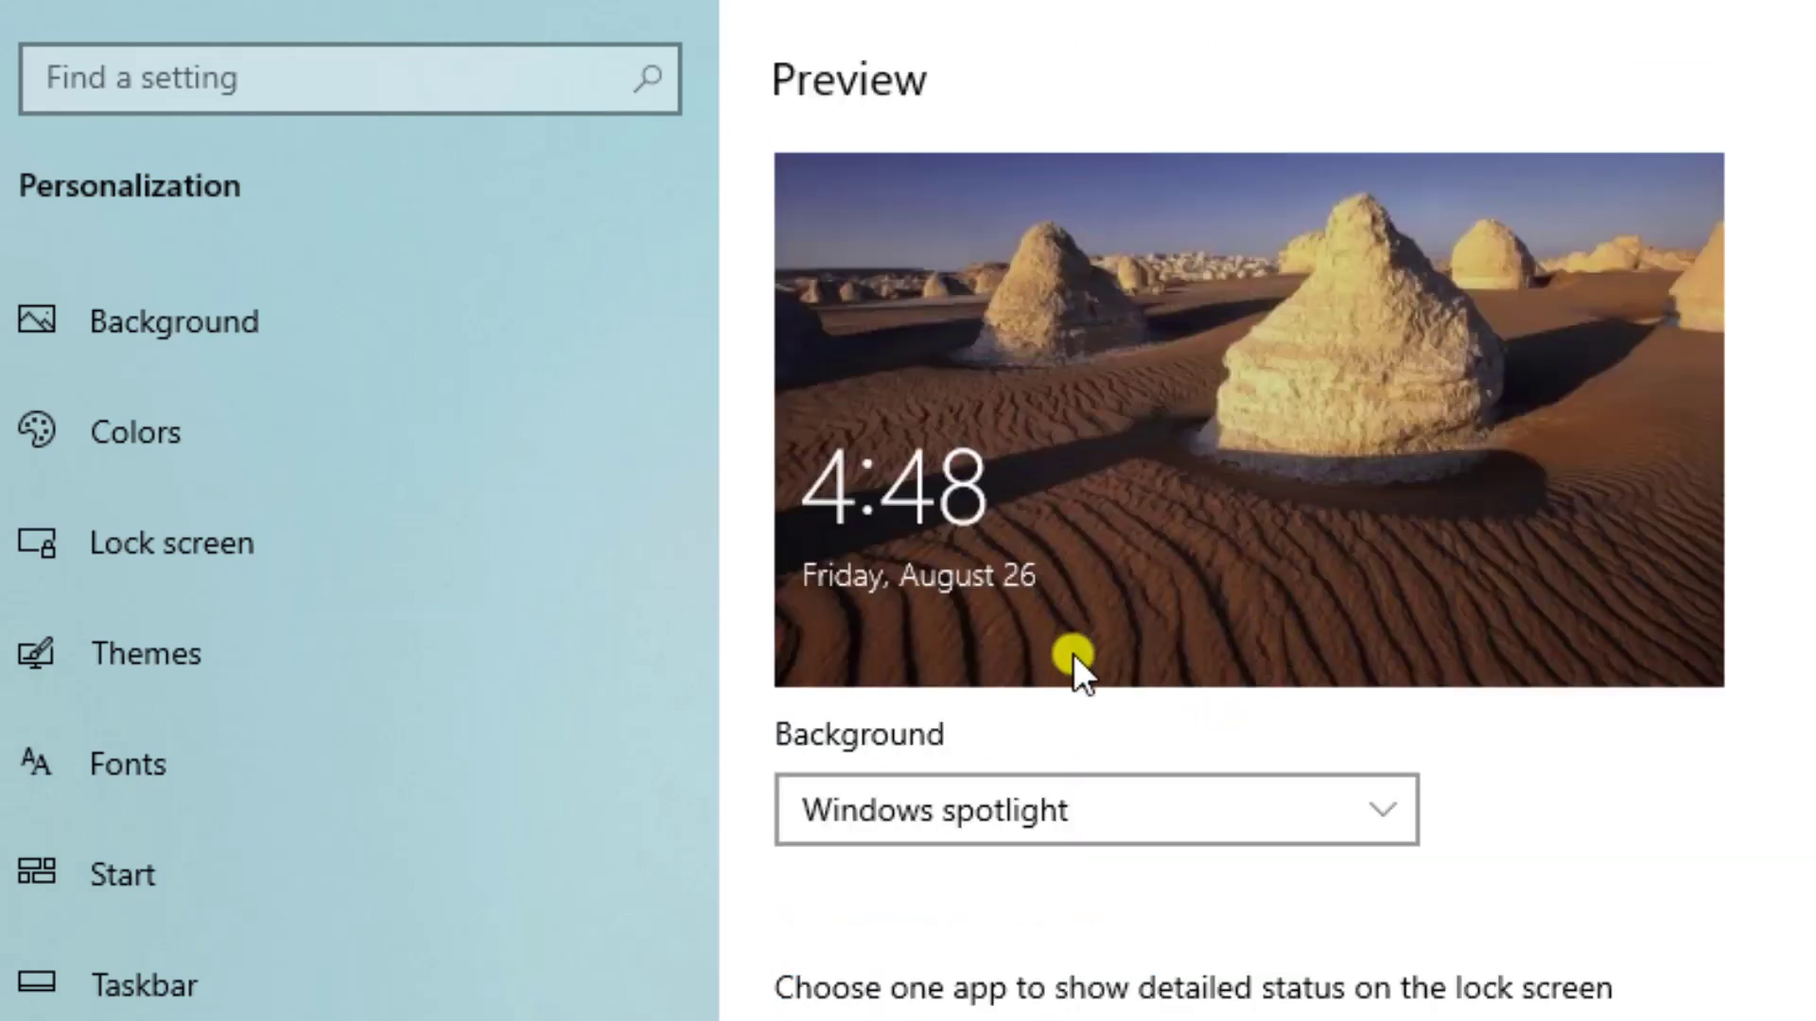
Try the blue ice cave picture as the lock screen background, and switch the background back to Windows spotlight
{"action": "left_click", "coordinate": [1291, 798]}
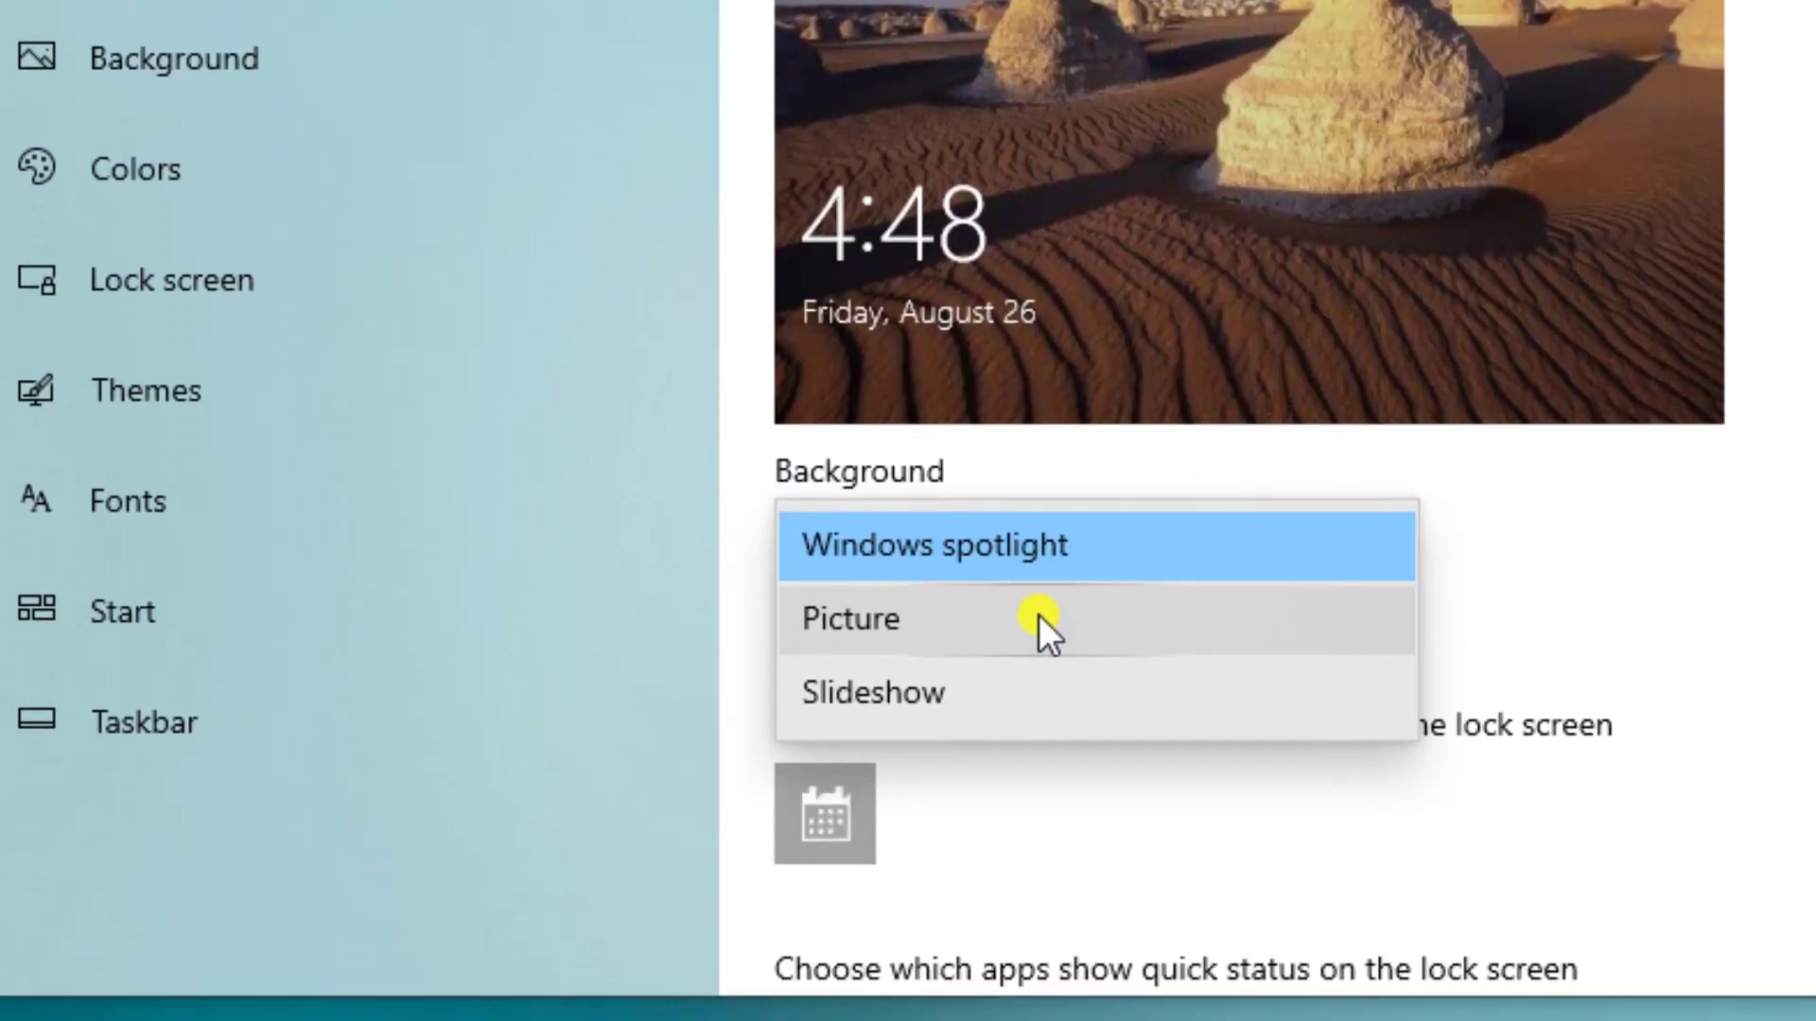
{"action": "left_click", "coordinate": [1039, 617]}
{"action": "scroll", "coordinate": [1422, 774], "scroll_direction": "down", "scroll_amount": 2}
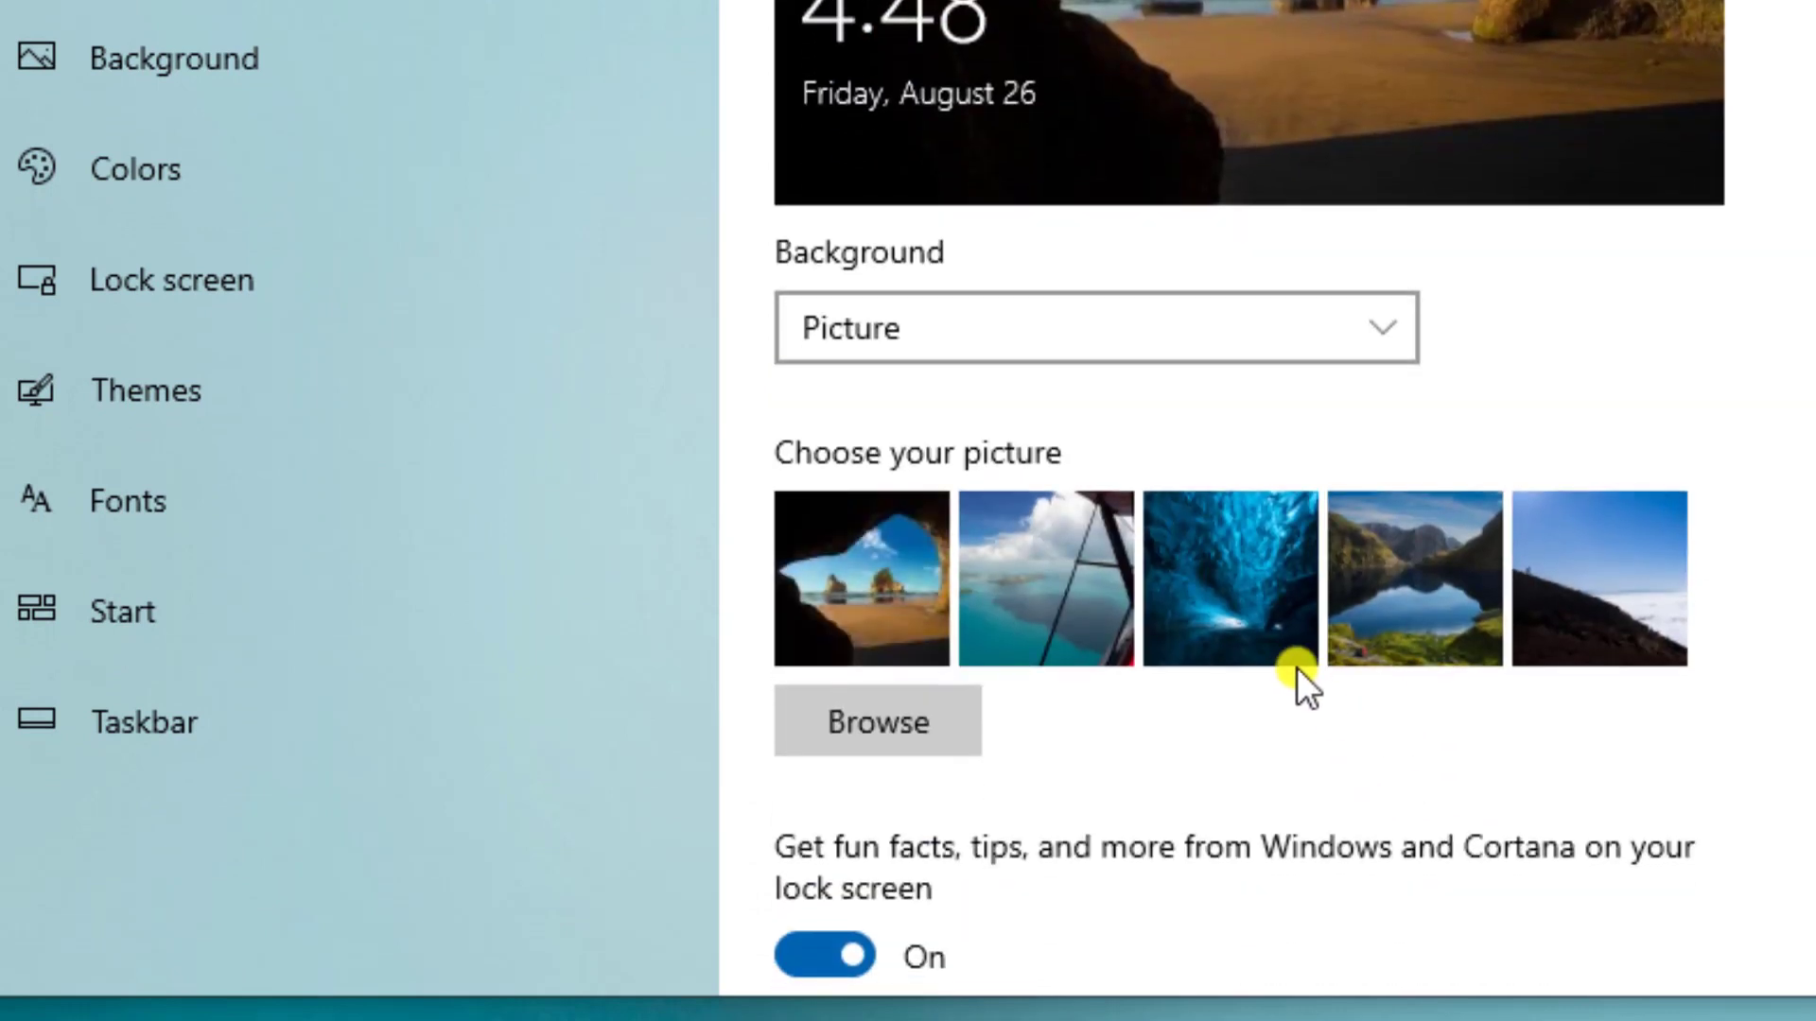
{"action": "left_click", "coordinate": [1233, 592]}
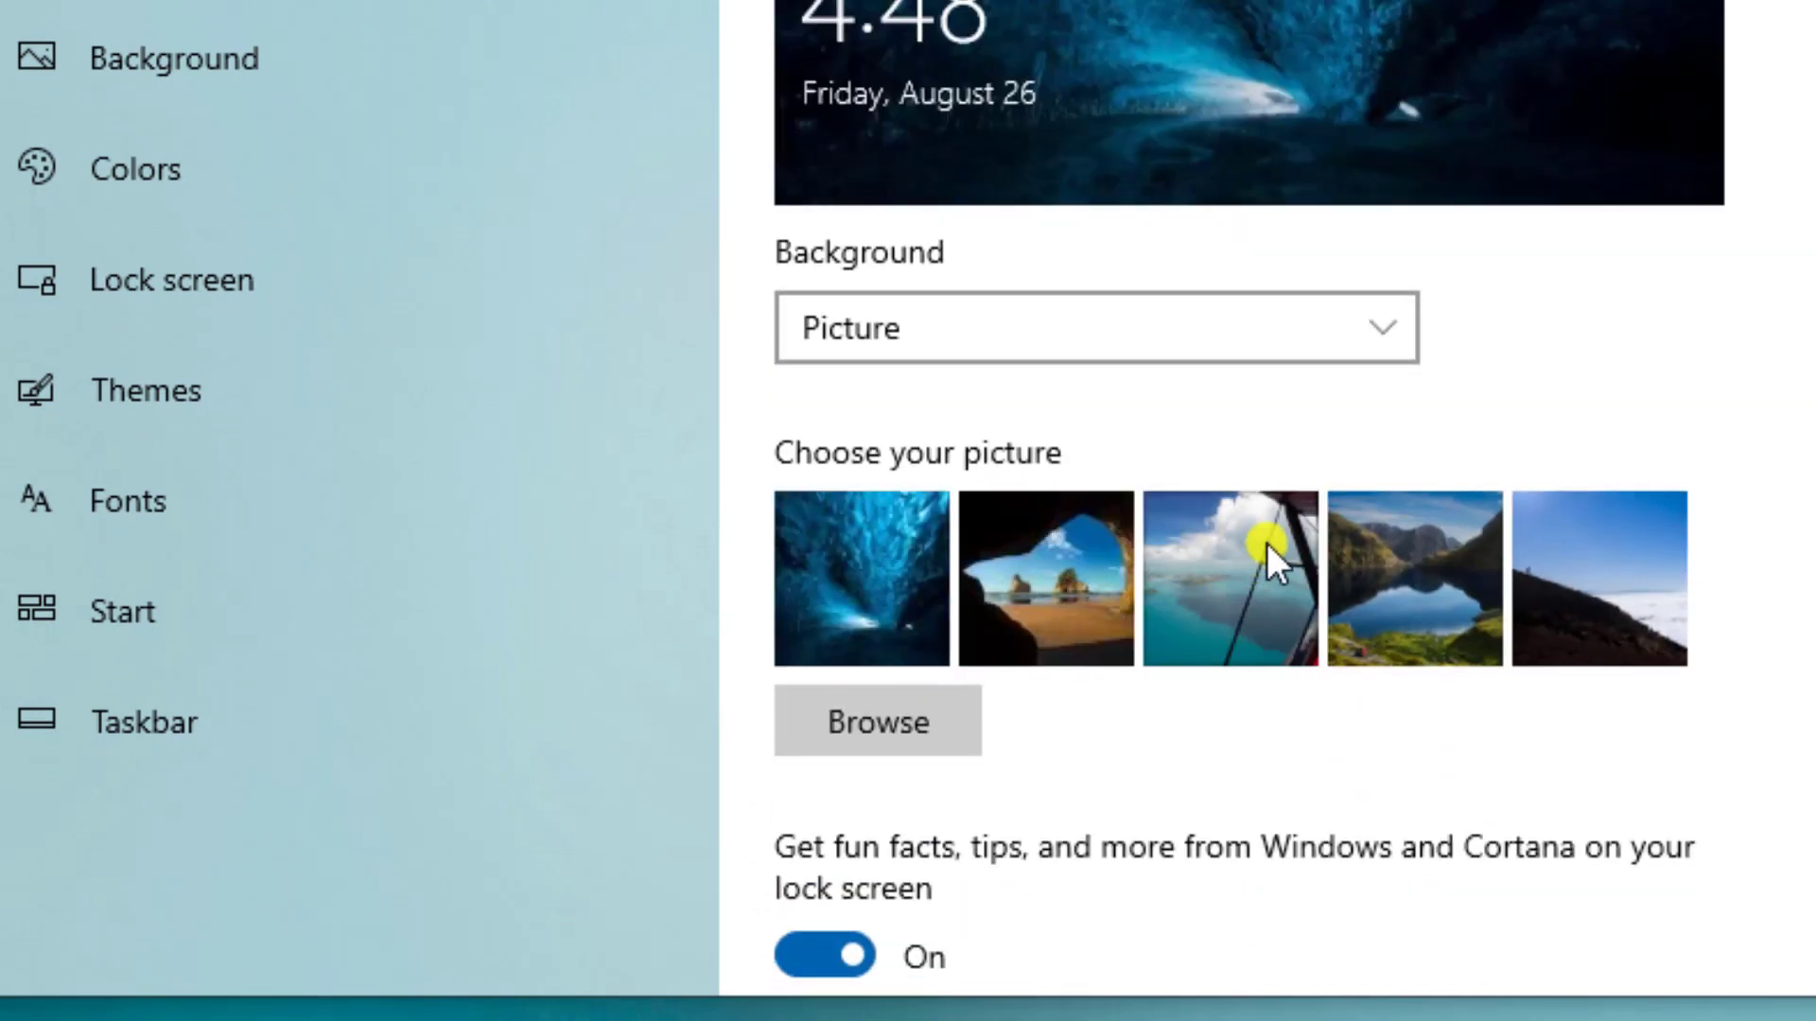
{"action": "left_click", "coordinate": [1139, 352]}
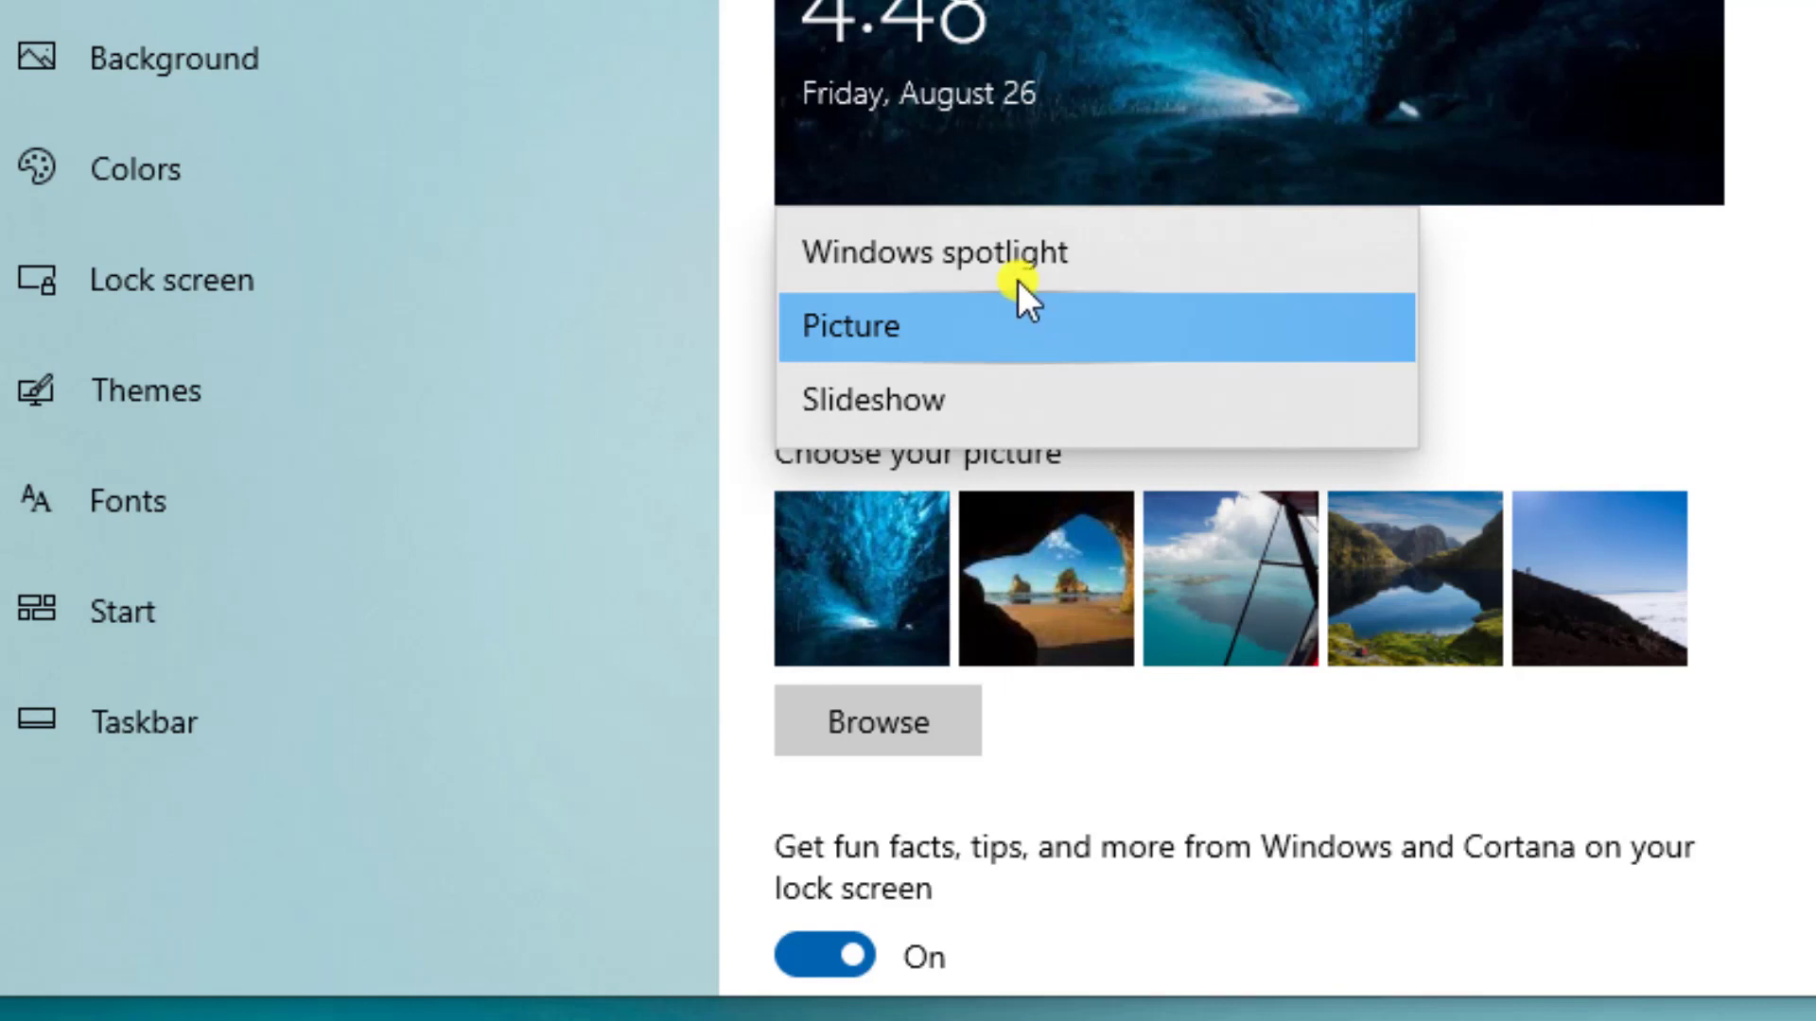
{"action": "left_click", "coordinate": [1072, 255]}
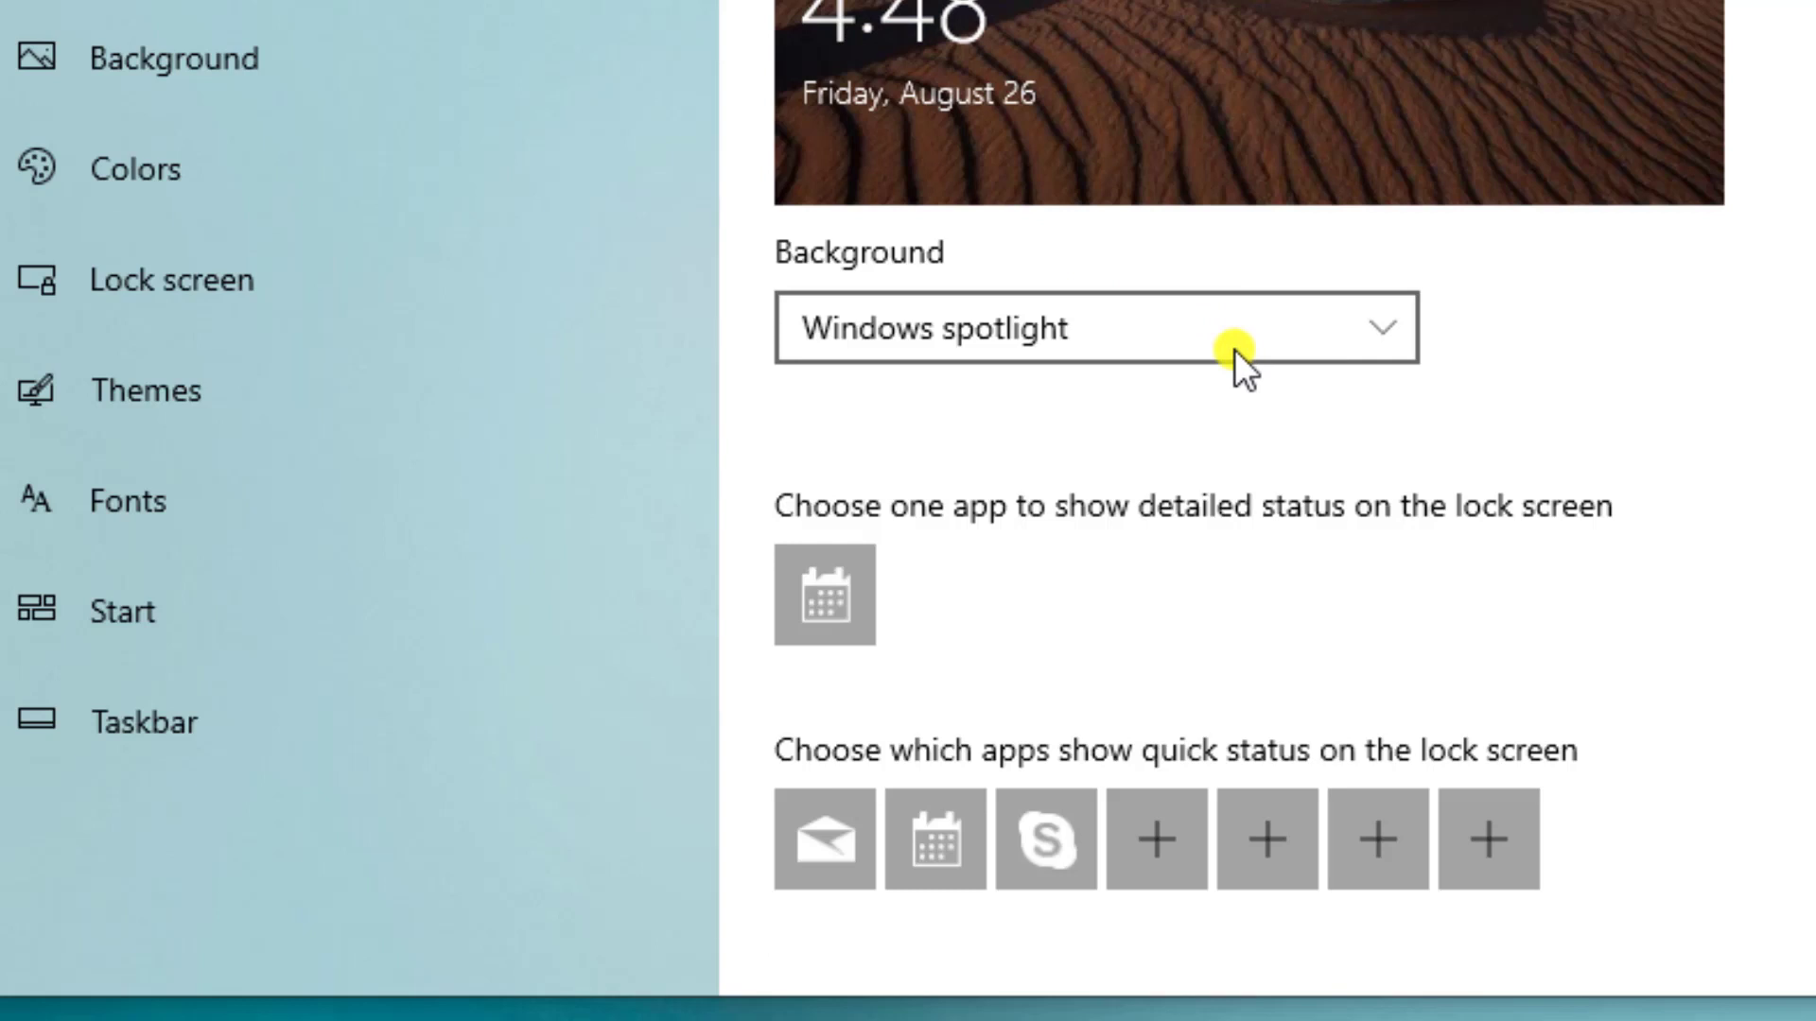
Set the lock screen background to Picture and choose the aerial sea view with the red aircraft
{"action": "left_click", "coordinate": [1235, 349]}
{"action": "left_click", "coordinate": [1068, 388]}
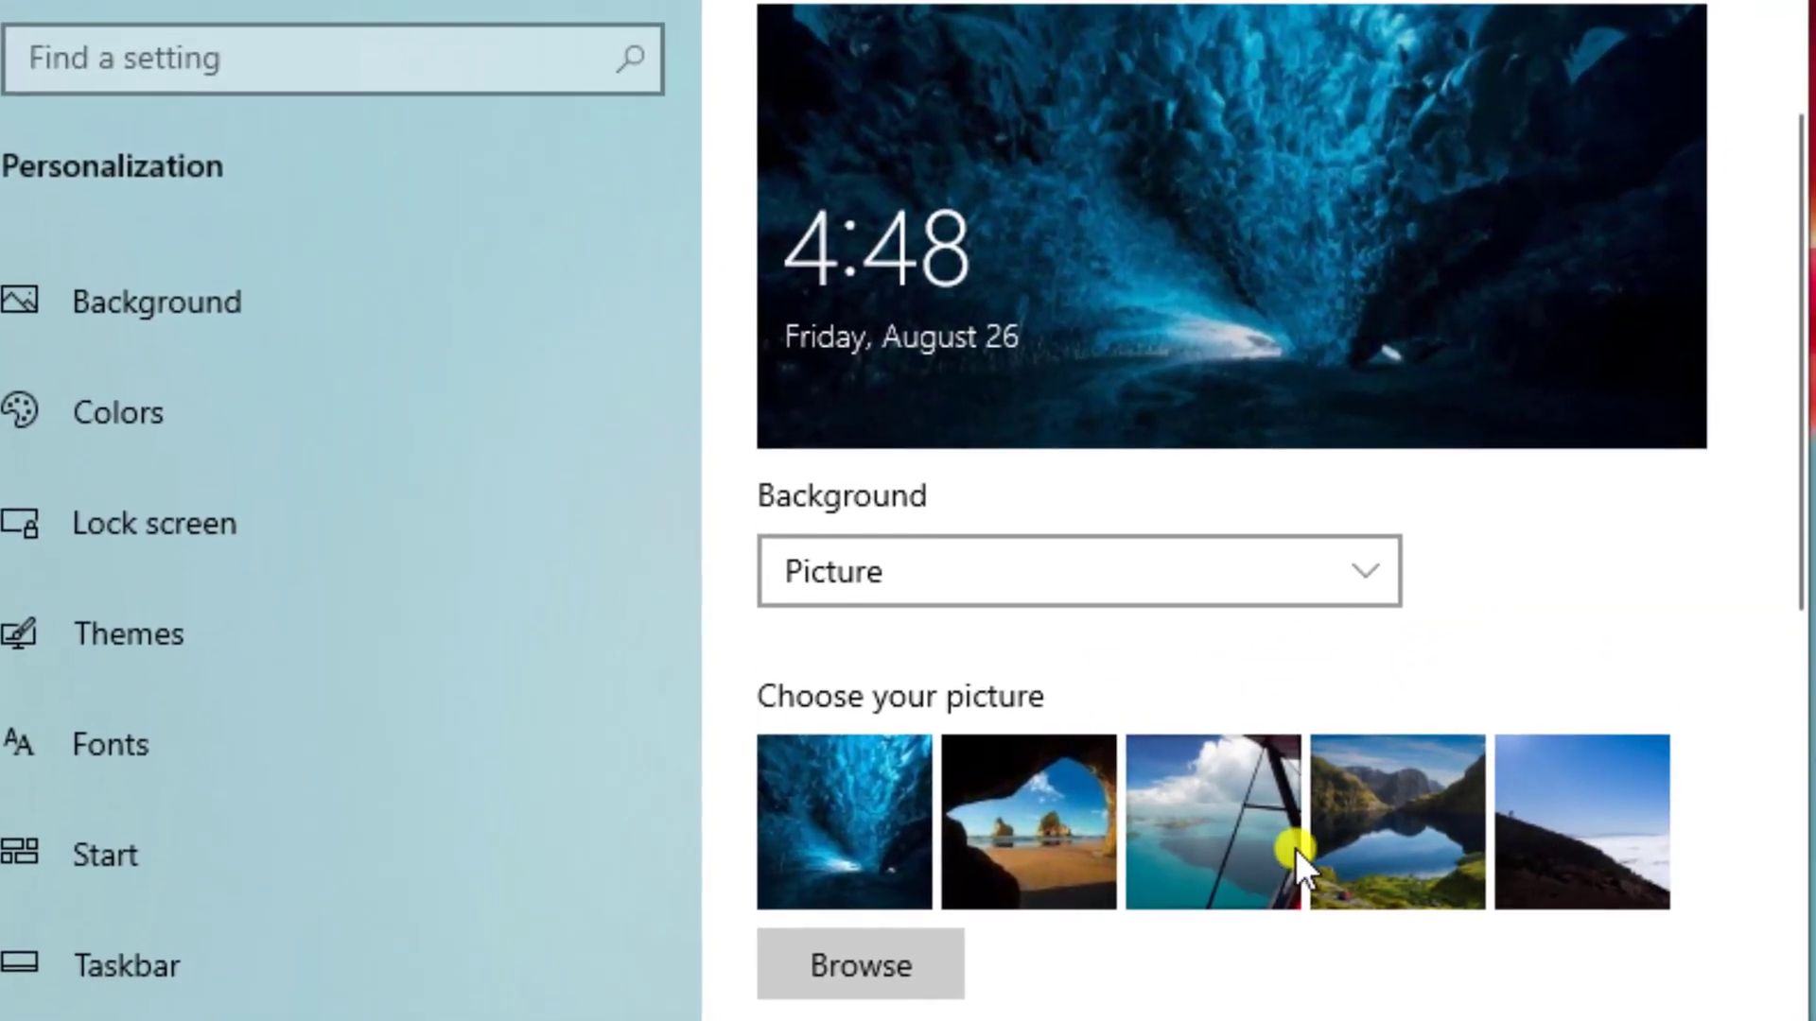
{"action": "left_click", "coordinate": [1269, 577]}
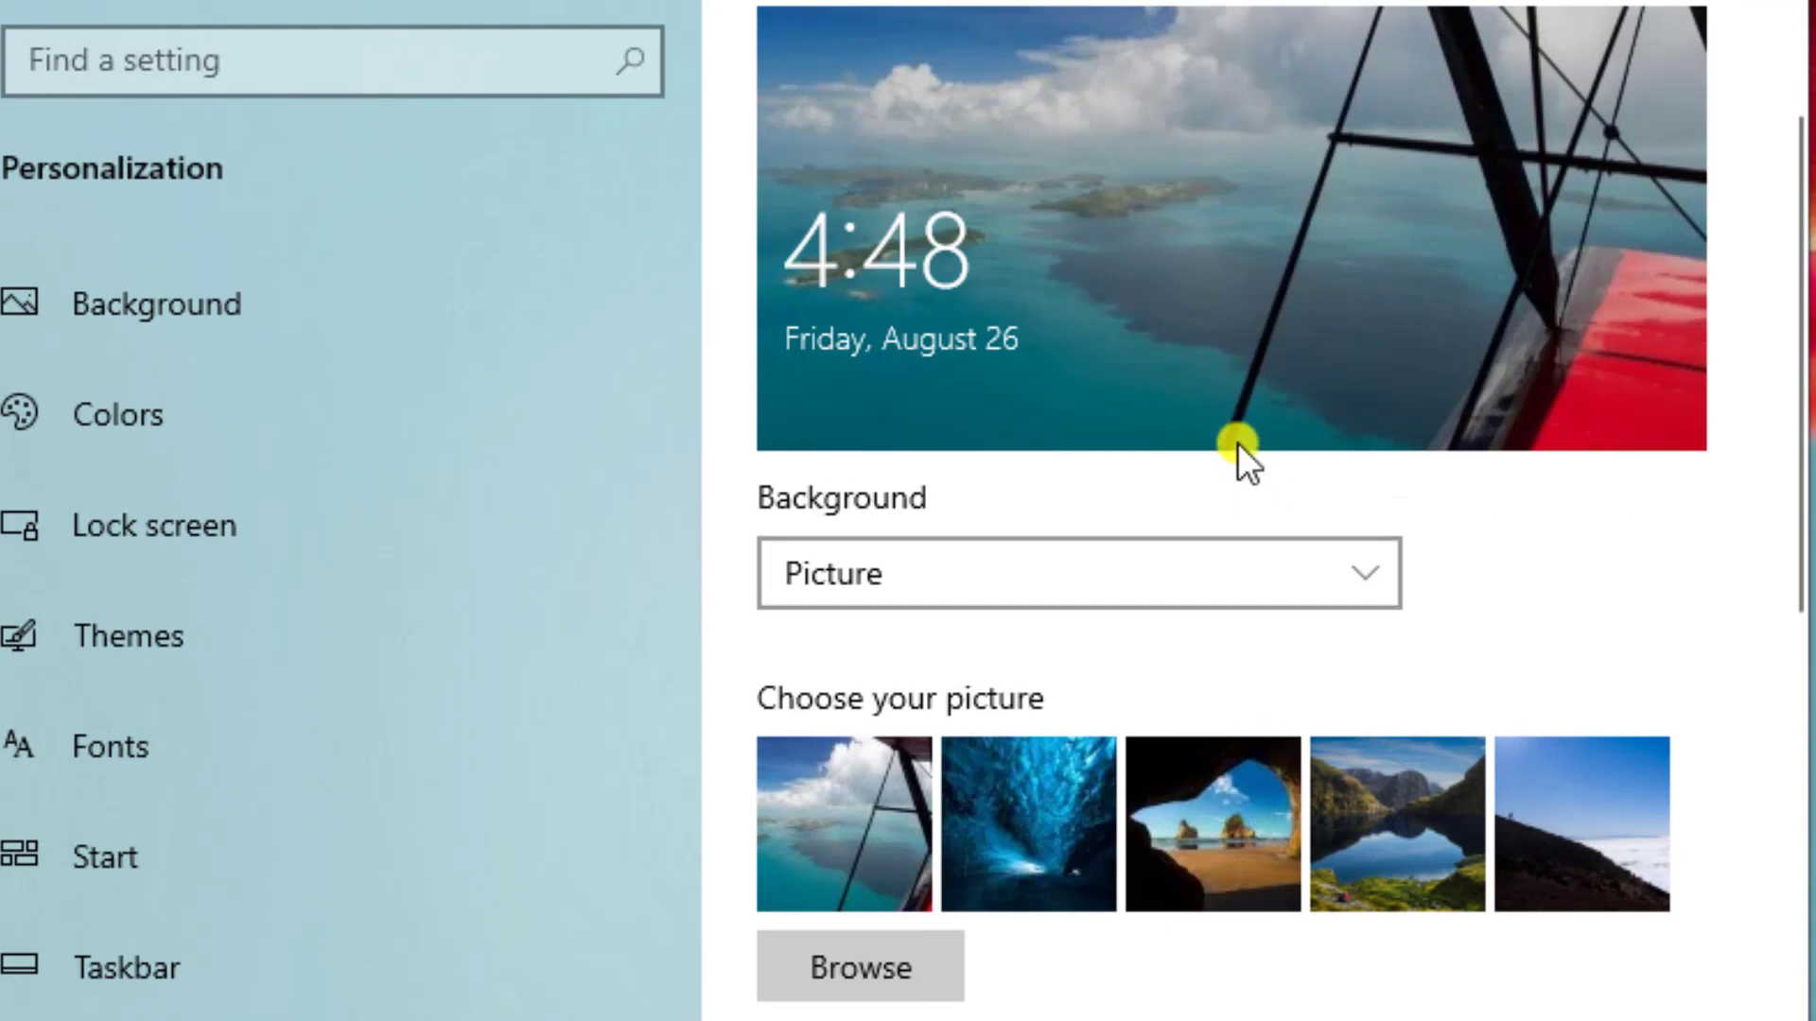
{"action": "scroll", "coordinate": [1155, 539], "scroll_direction": "down", "scroll_amount": 5}
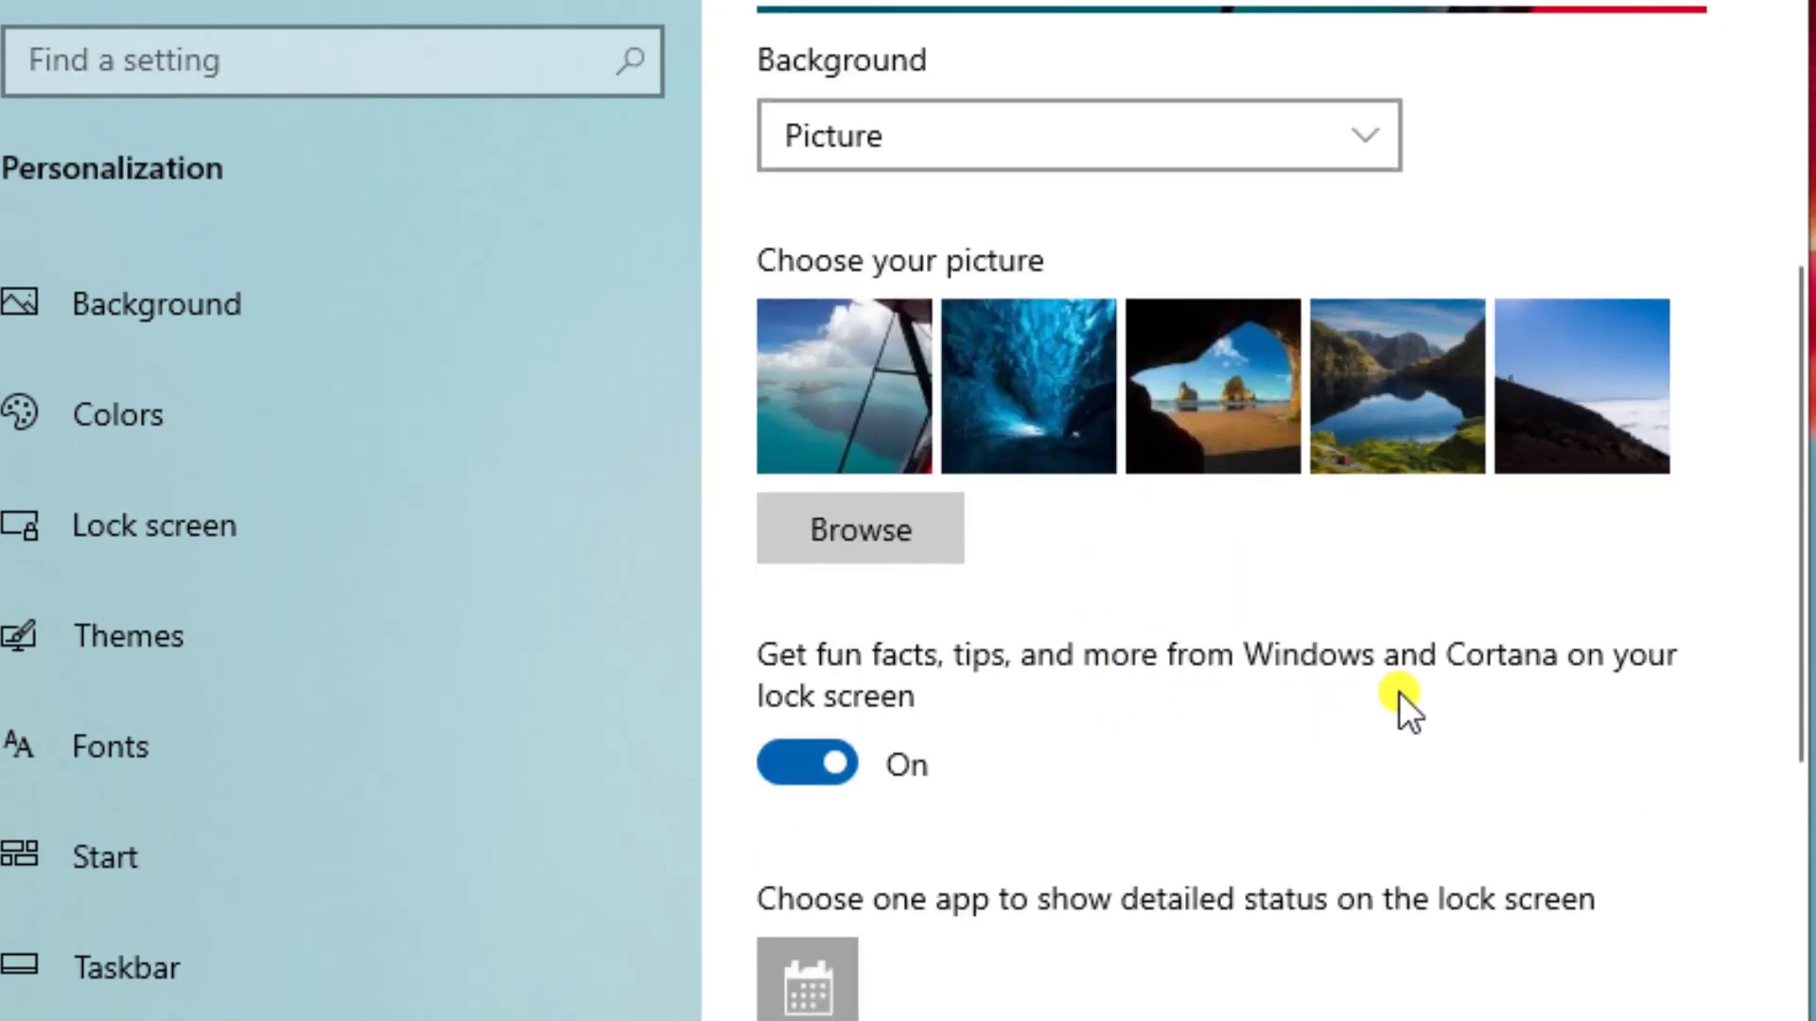
Look over the remaining lock screen settings, and close the Settings window to return to the desktop
{"action": "scroll", "coordinate": [1399, 692], "scroll_direction": "down", "scroll_amount": 3}
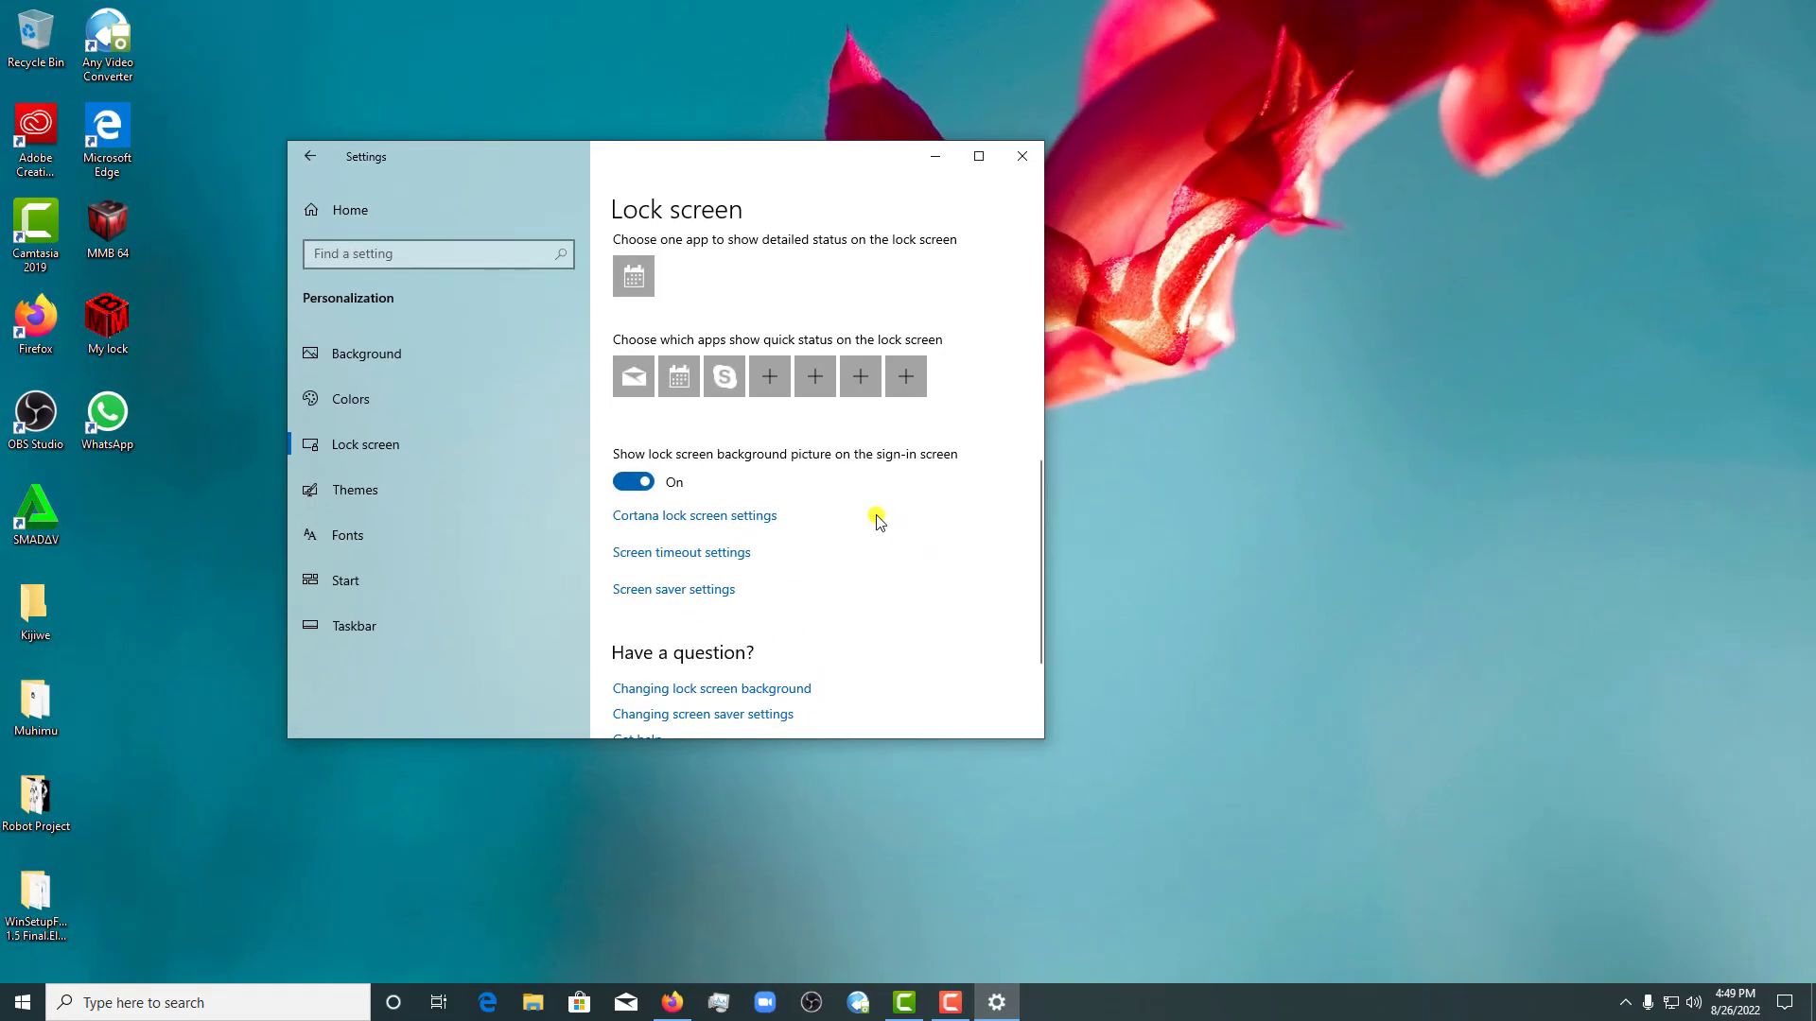
{"action": "scroll", "coordinate": [877, 520], "scroll_direction": "up", "scroll_amount": 10}
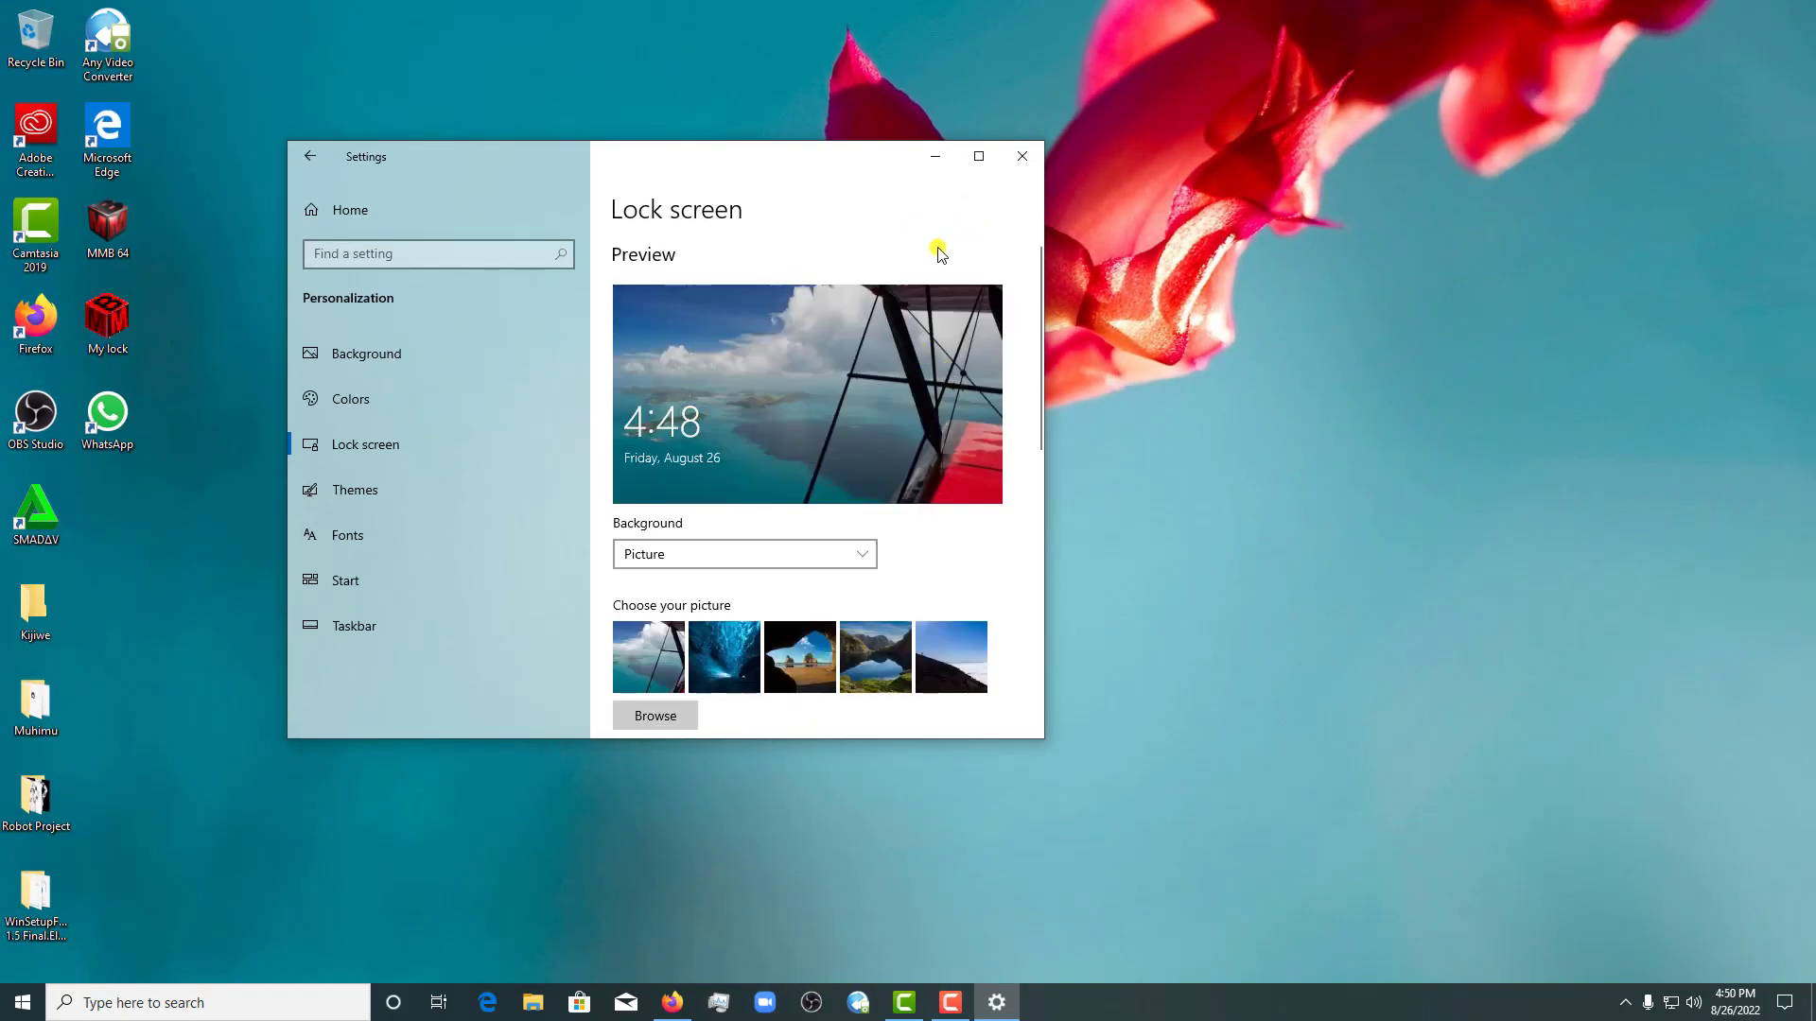
{"action": "left_click", "coordinate": [1019, 157]}
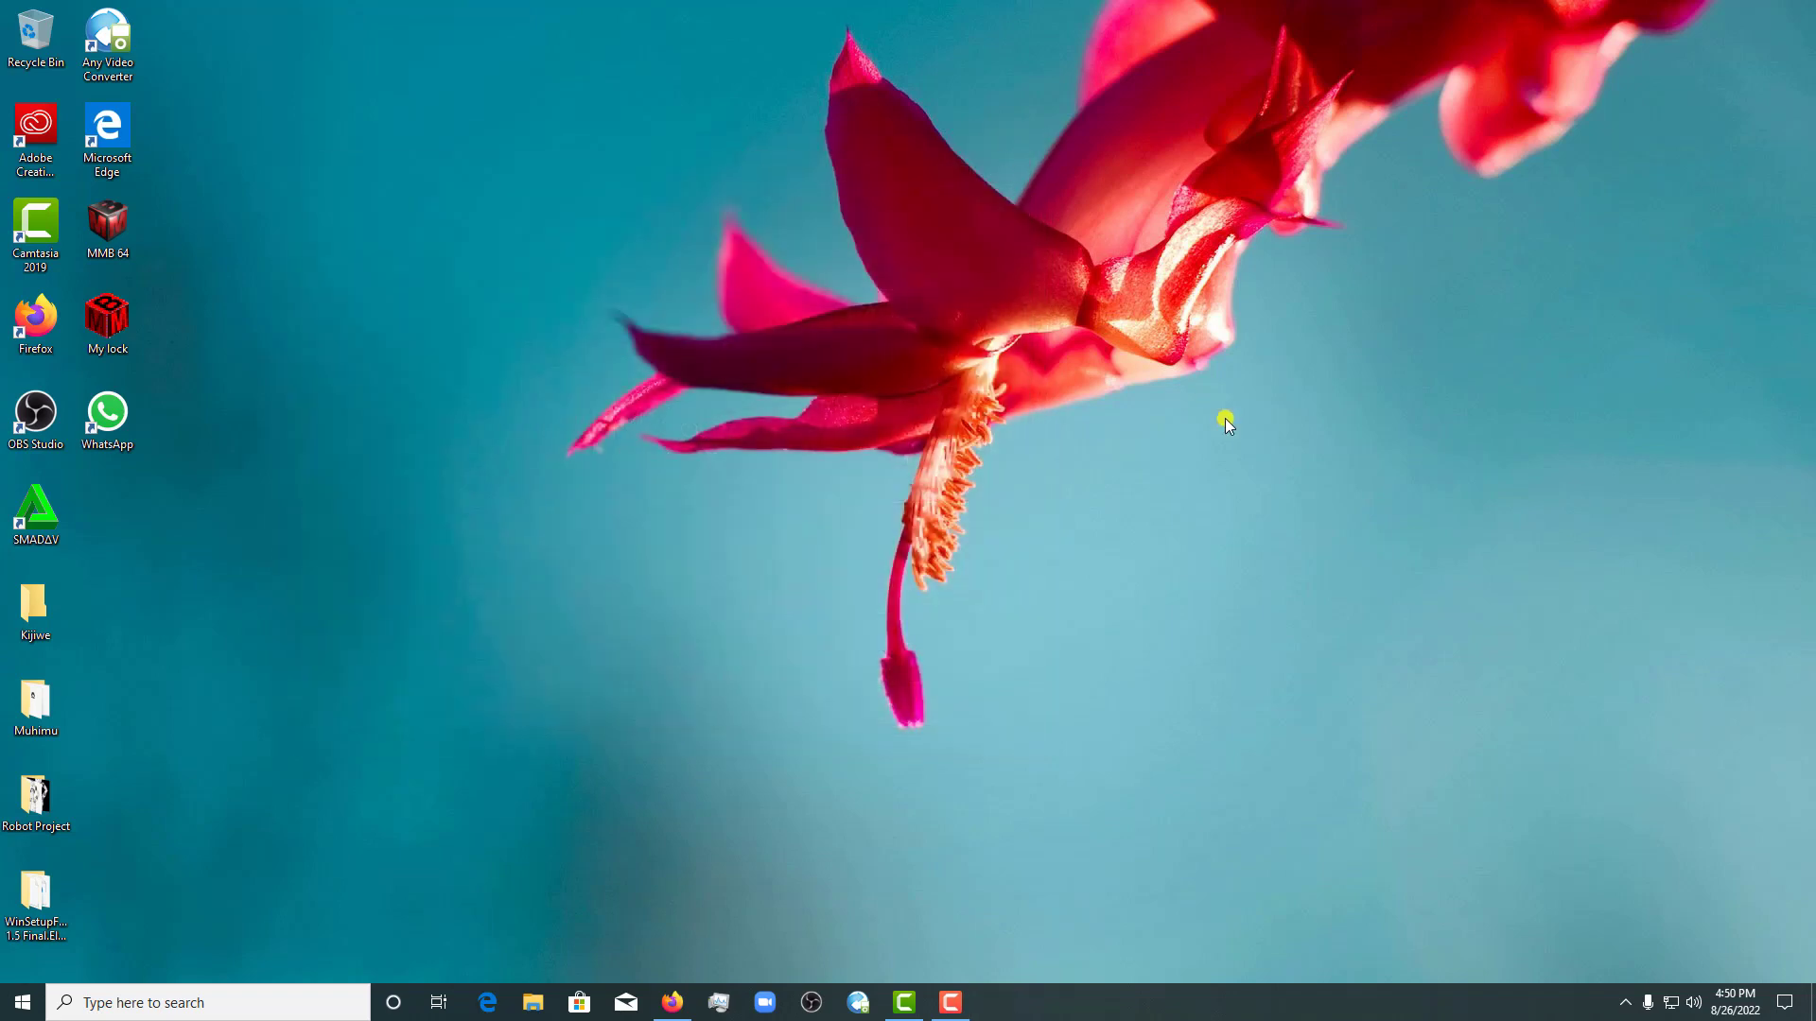
{"action": "right_click", "coordinate": [1273, 459]}
{"action": "left_click", "coordinate": [1313, 512]}
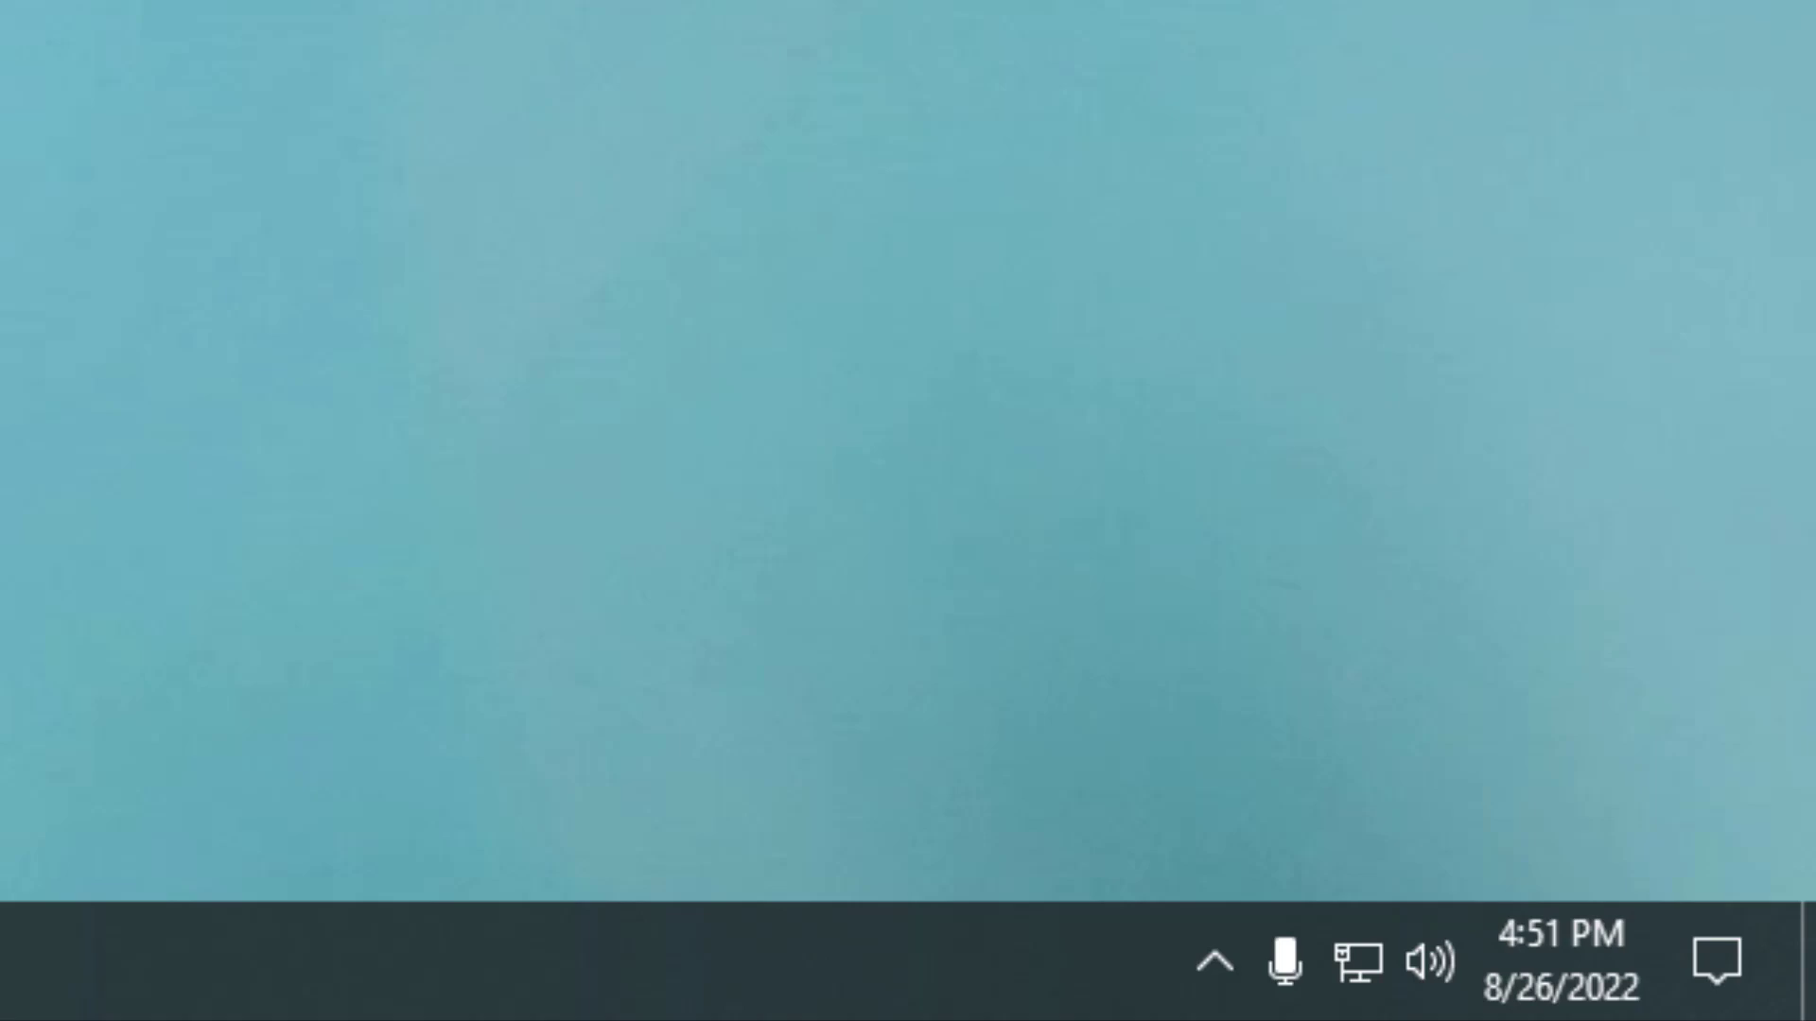
Snip the desktop area with the Firefox, My lock, OBS Studio and WhatsApp icons, and copy the capture in Snip & Sketch
{"action": "left_click", "coordinate": [1669, 936]}
{"action": "left_click", "coordinate": [768, 624]}
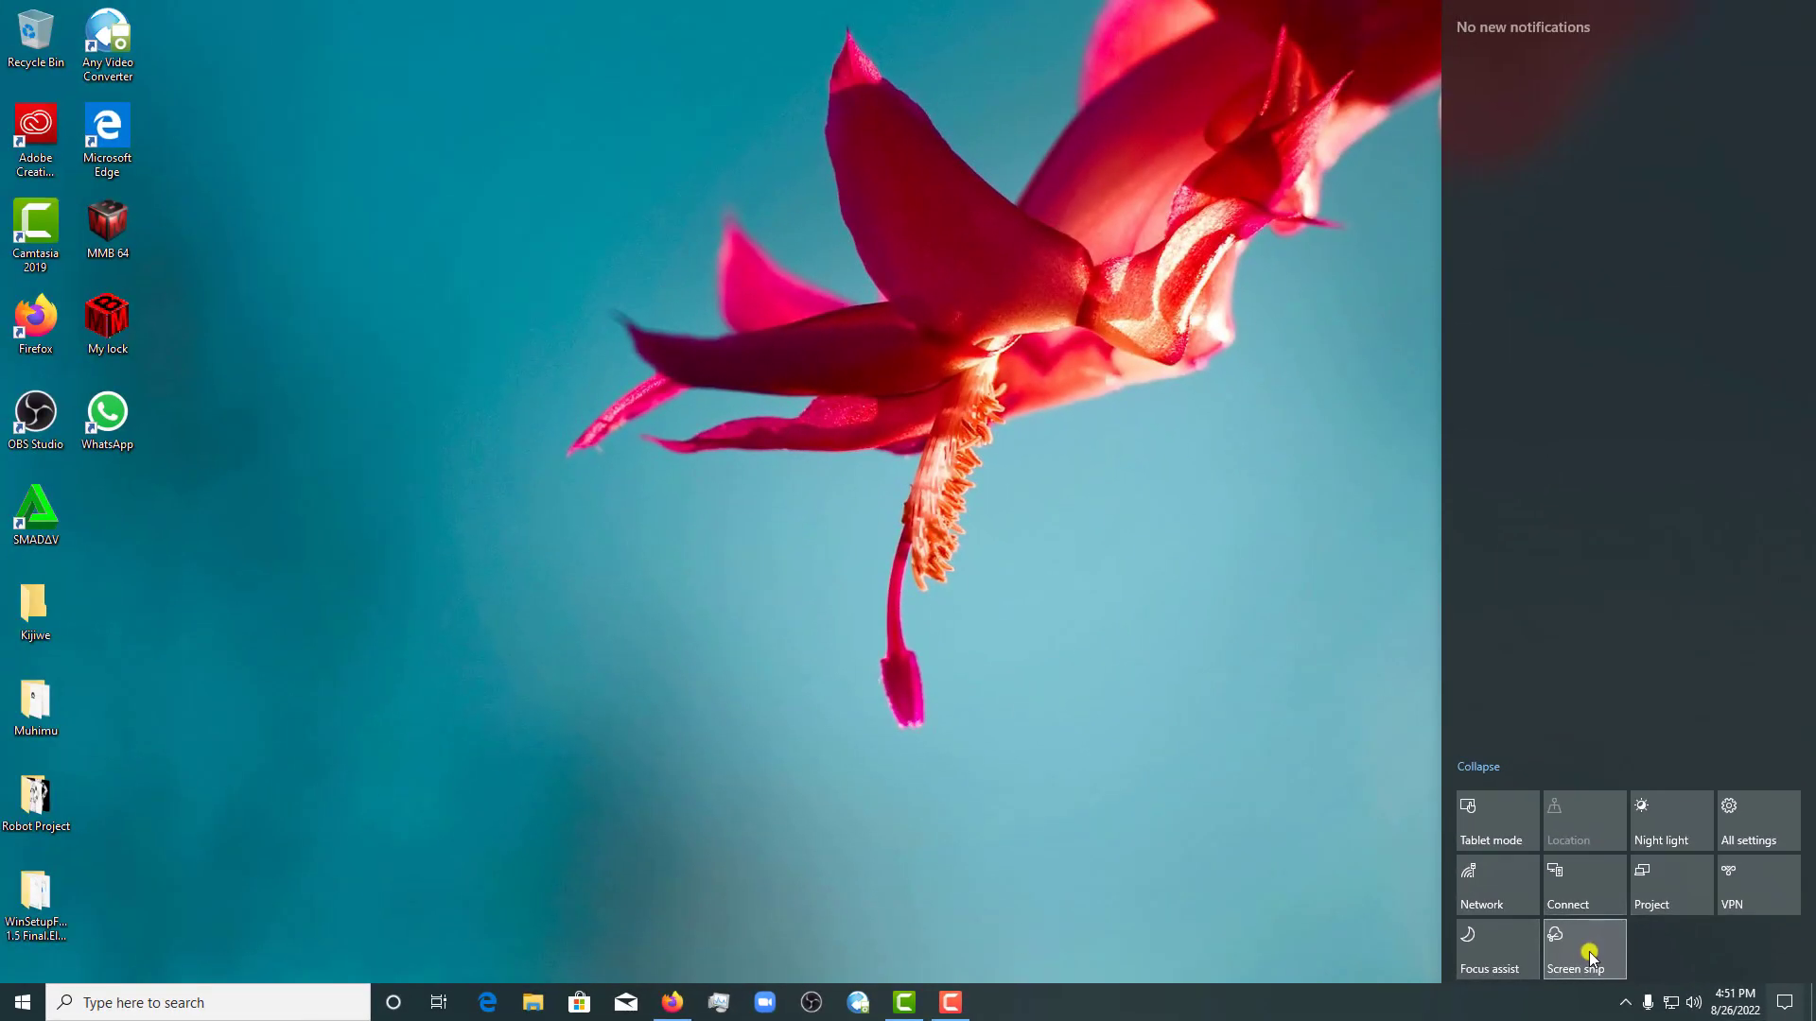
{"action": "left_click", "coordinate": [1101, 818]}
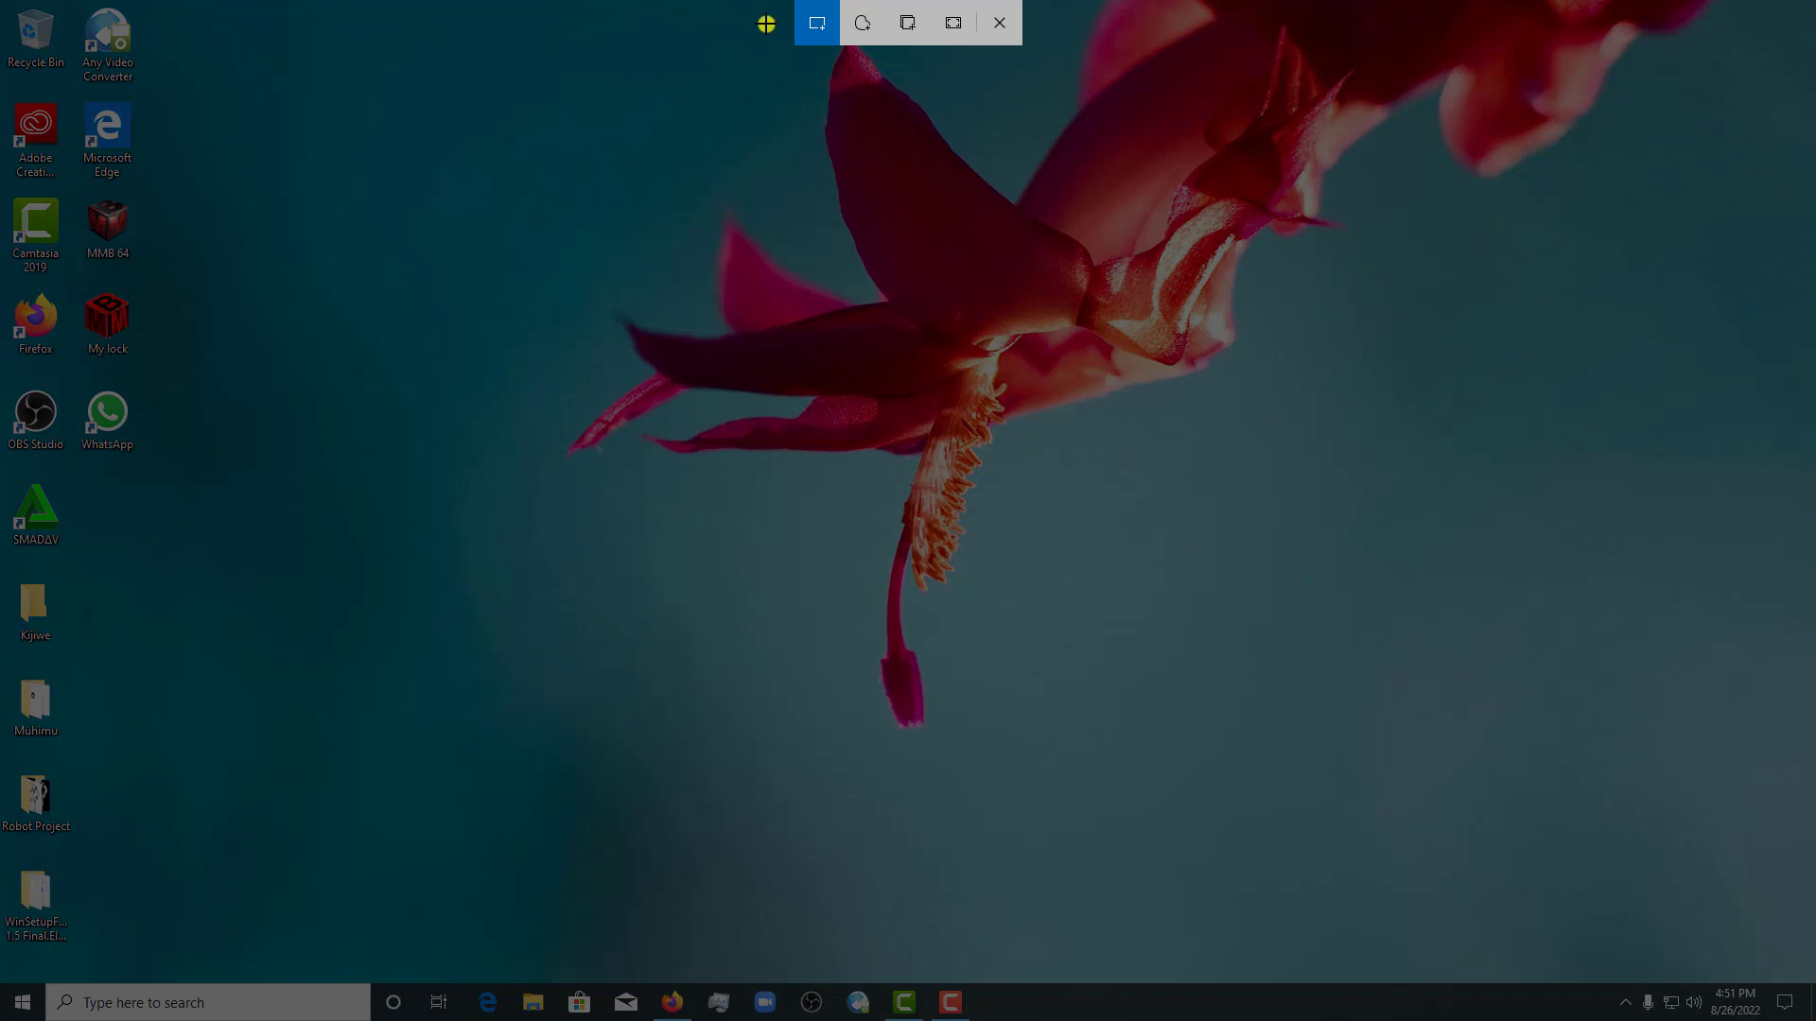
{"action": "left_click_drag", "start_coordinate": [2, 289], "coordinate": [255, 467]}
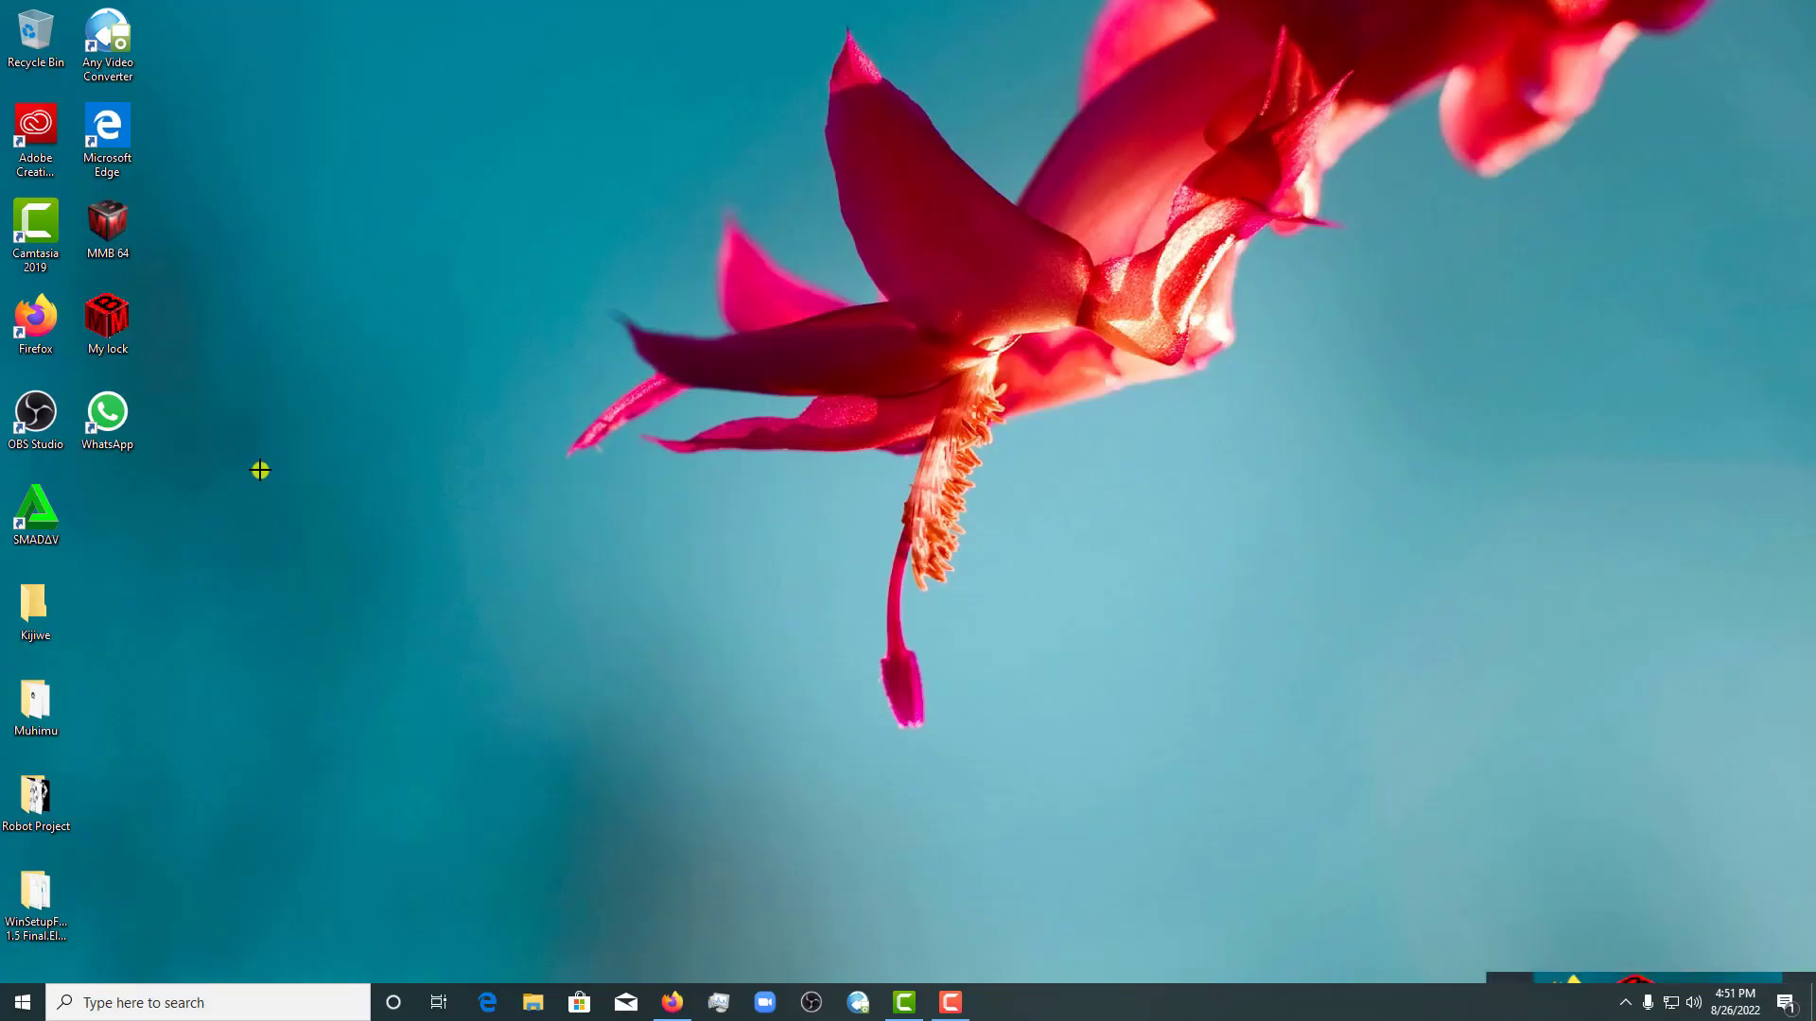
{"action": "left_click", "coordinate": [1635, 787]}
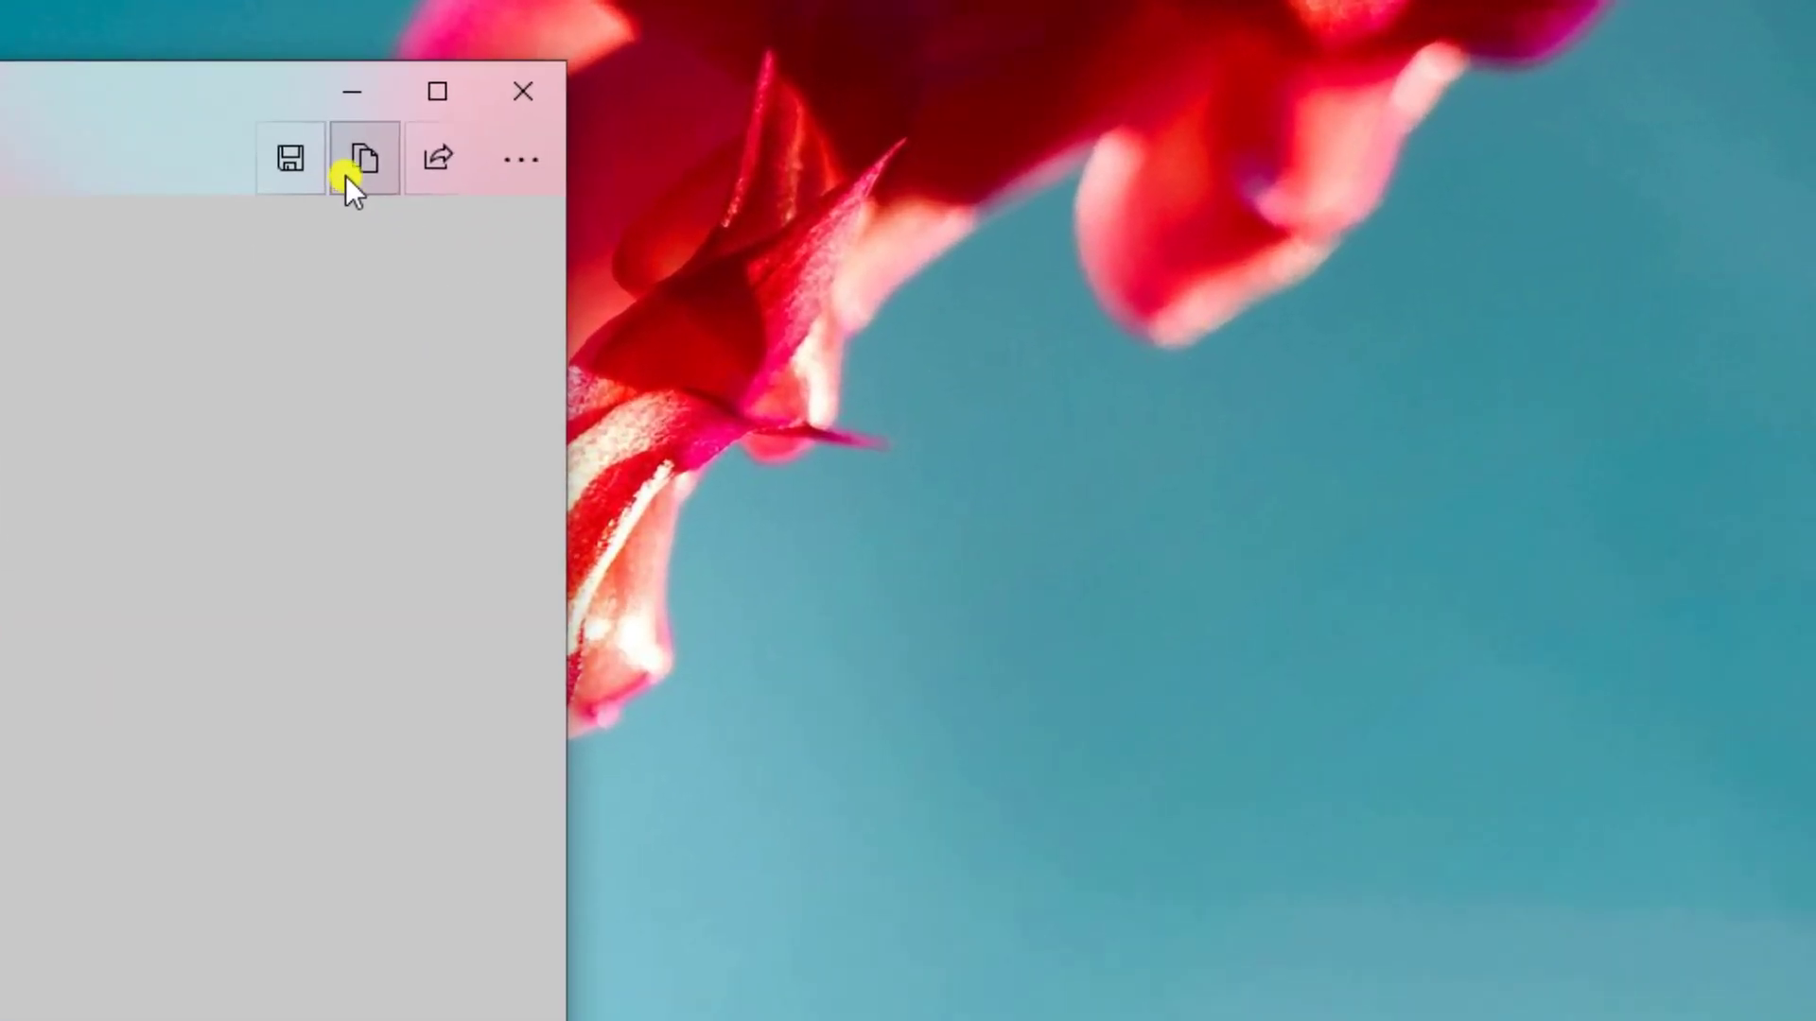
{"action": "left_click", "coordinate": [1078, 80]}
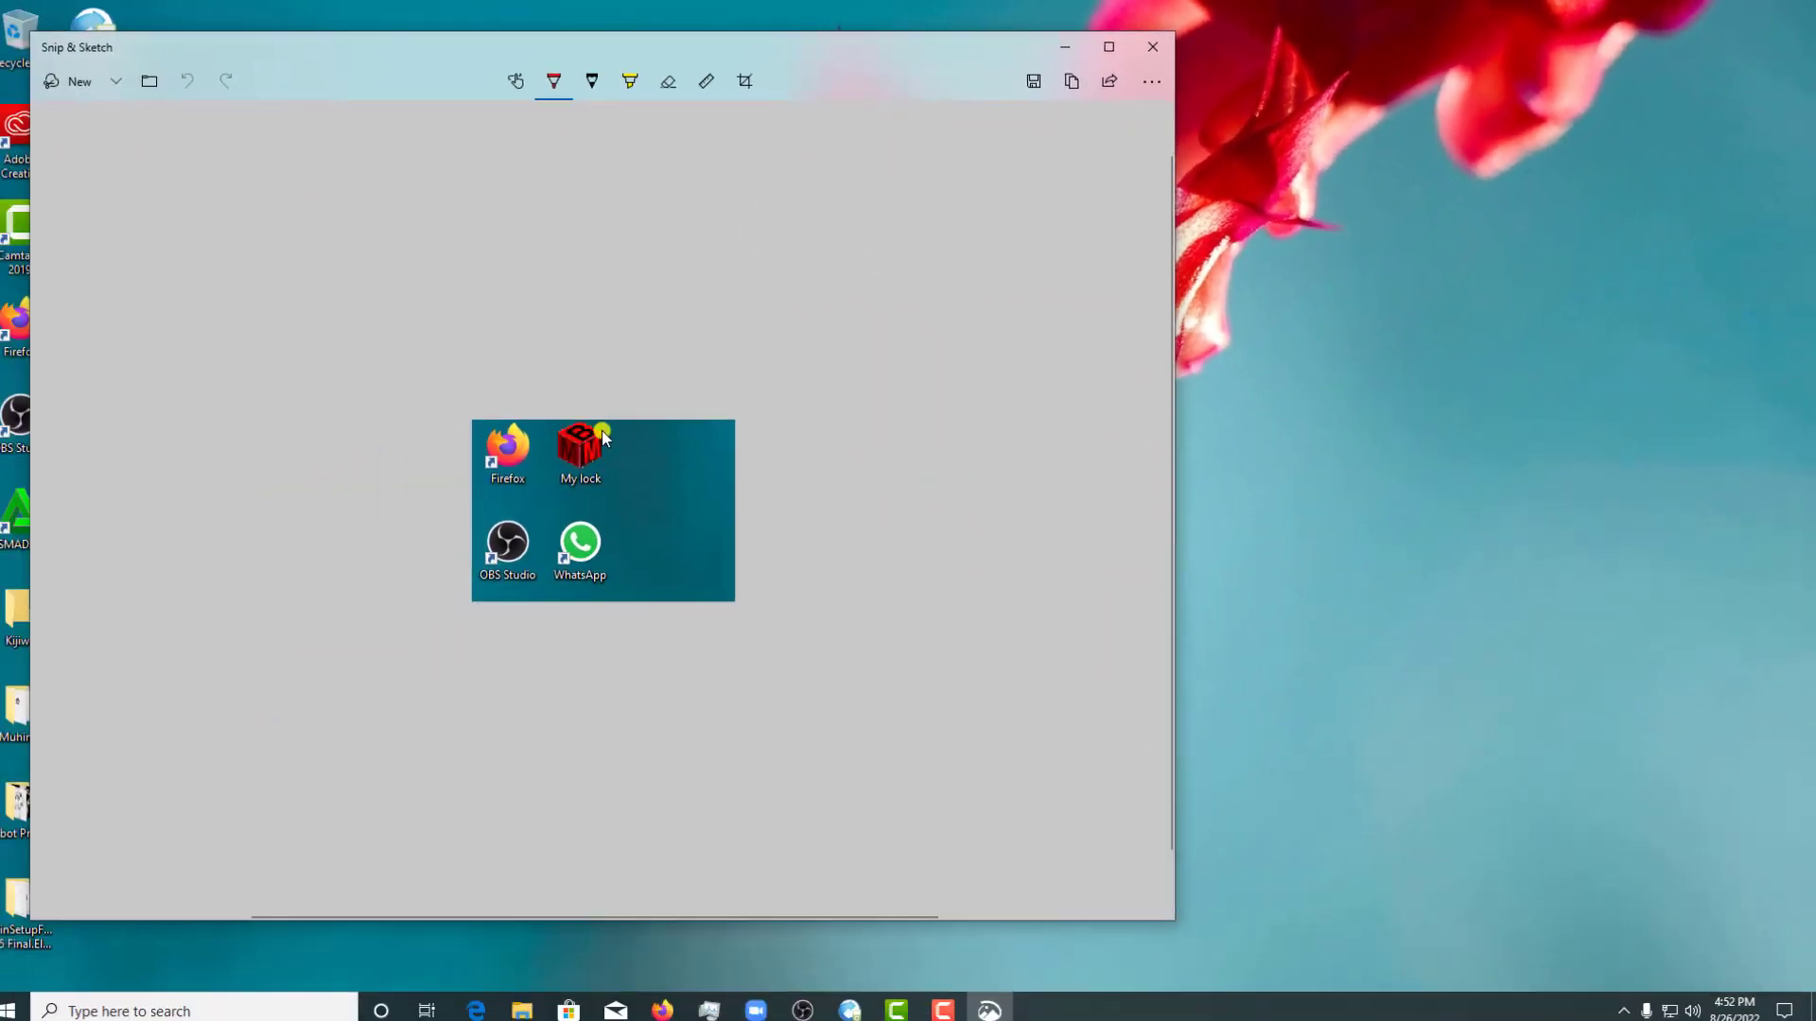
Save the captured snip as a JPG in the Downloads folder under the suggested file name
{"action": "left_click_drag", "start_coordinate": [605, 42], "coordinate": [1137, 41]}
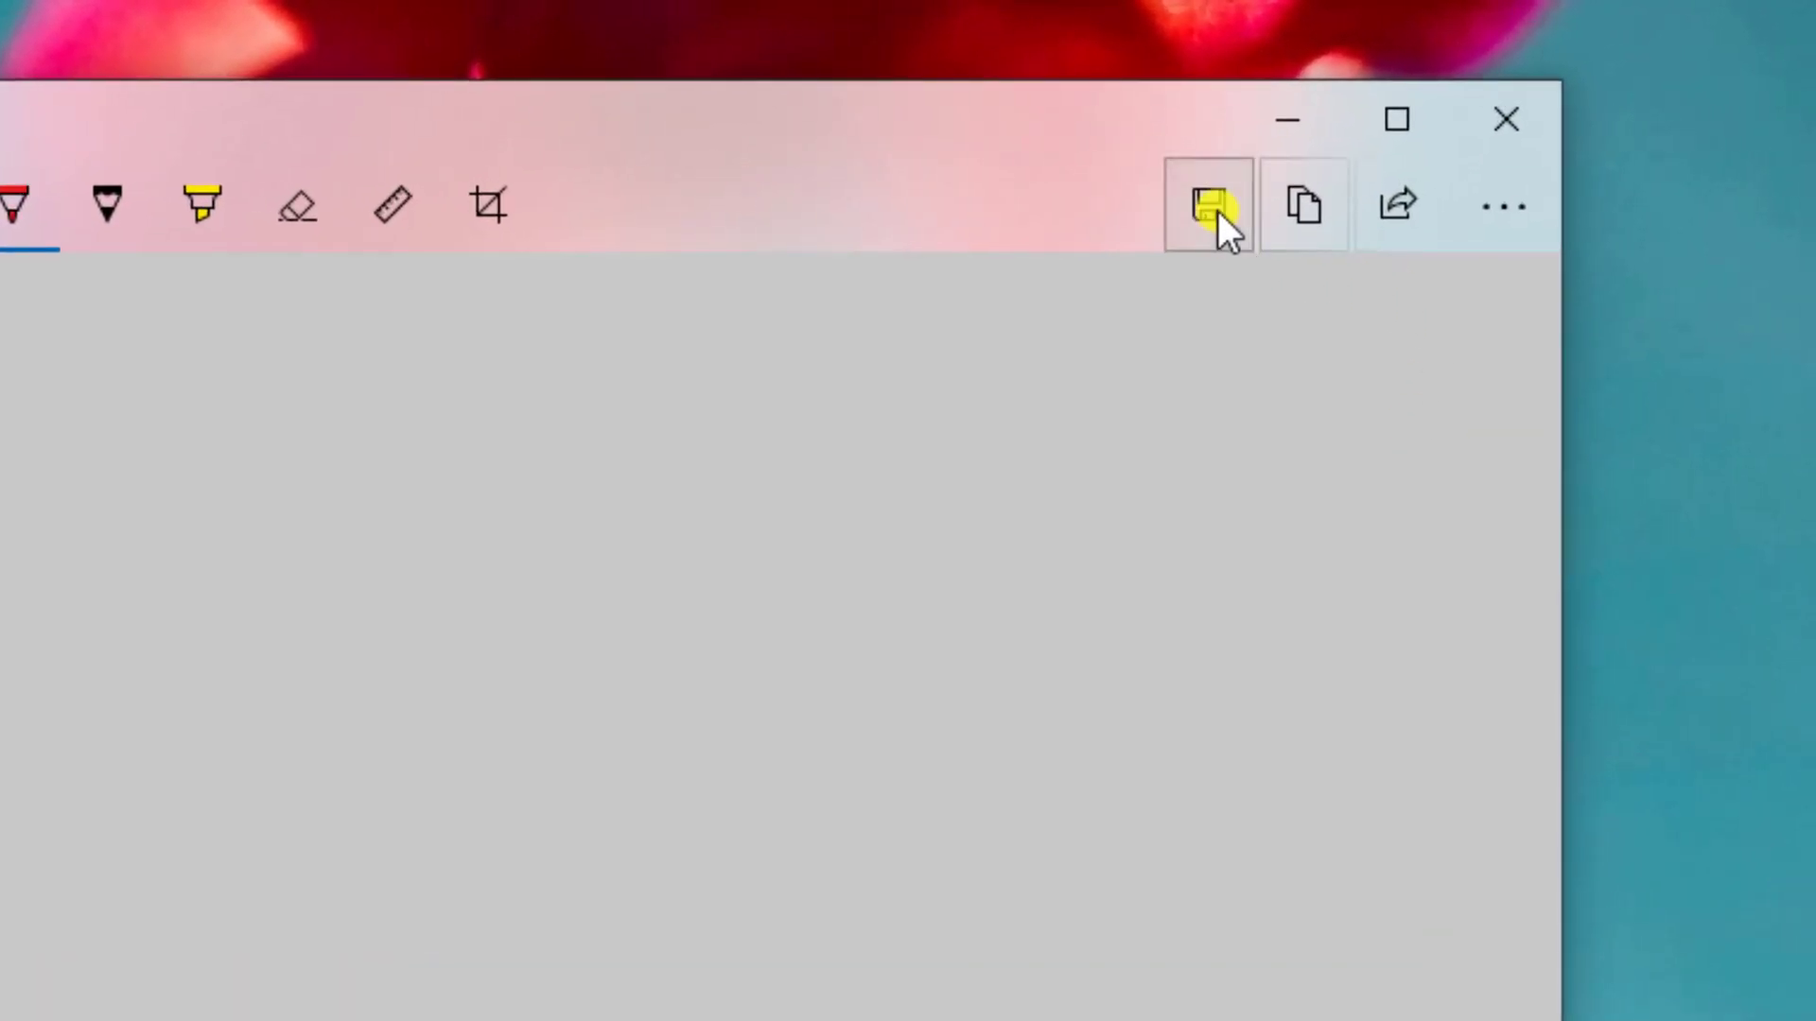
{"action": "left_click", "coordinate": [1217, 210]}
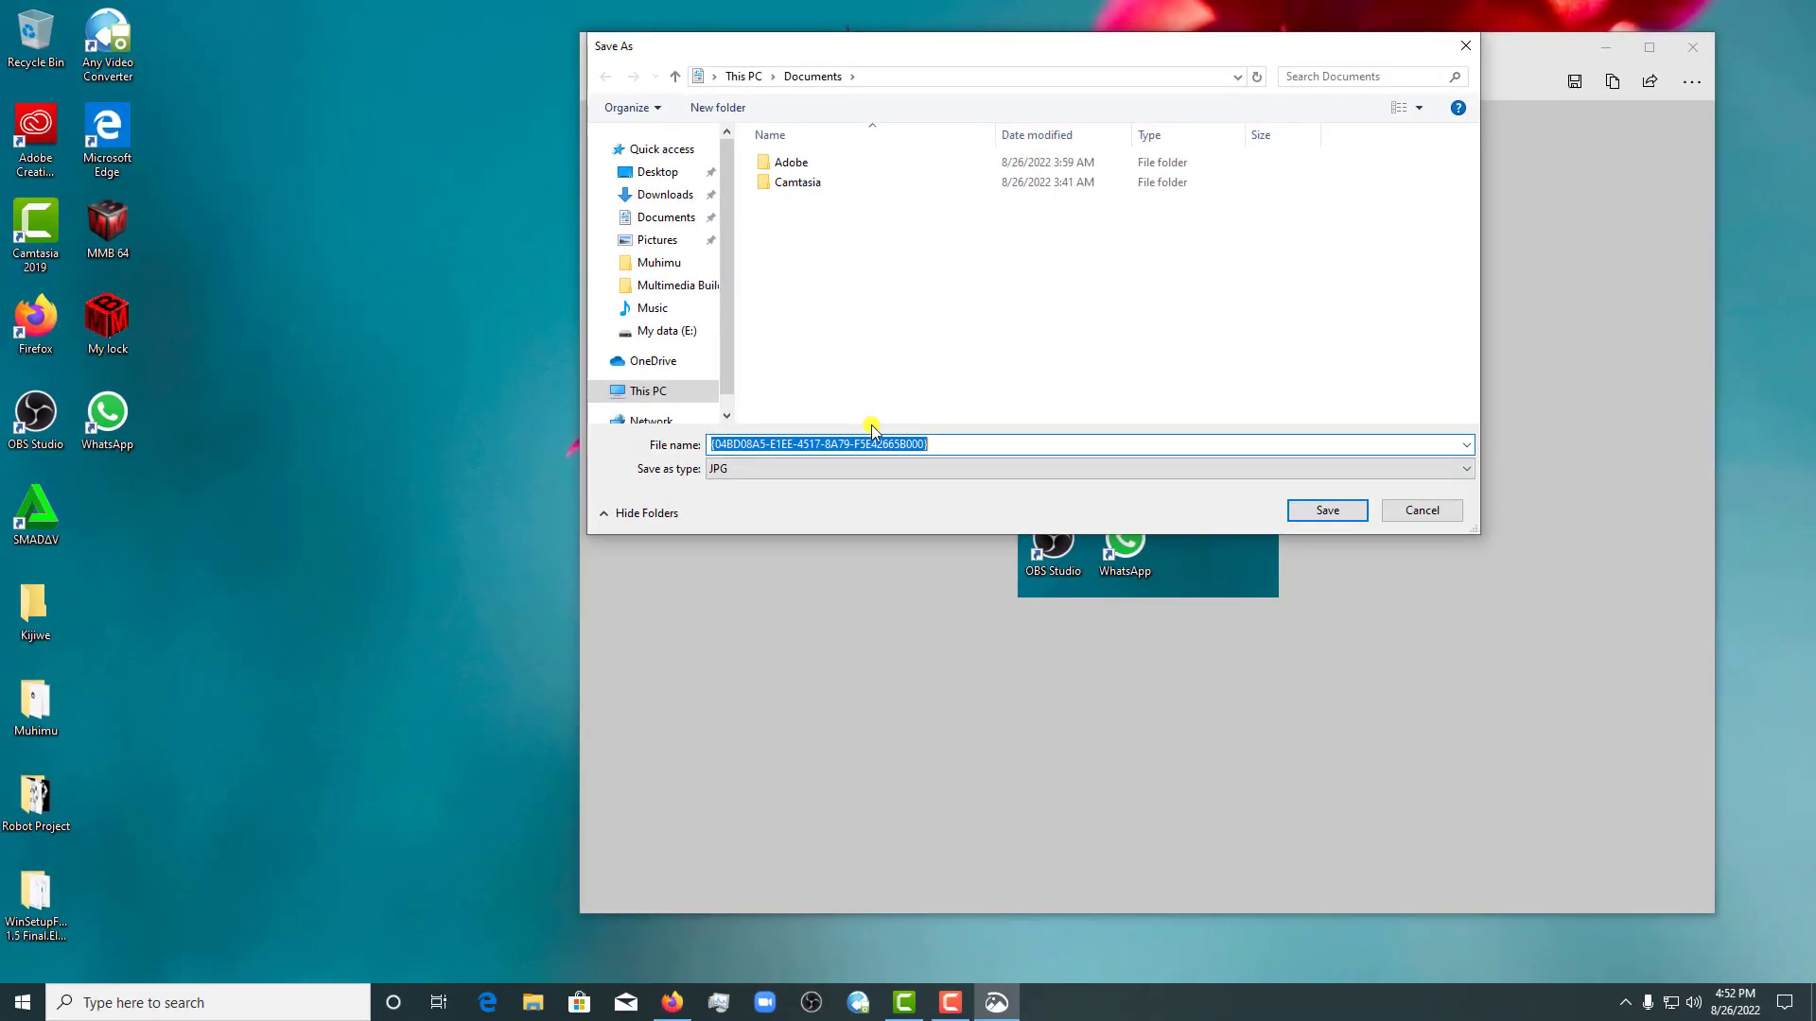
{"action": "left_click", "coordinate": [632, 547]}
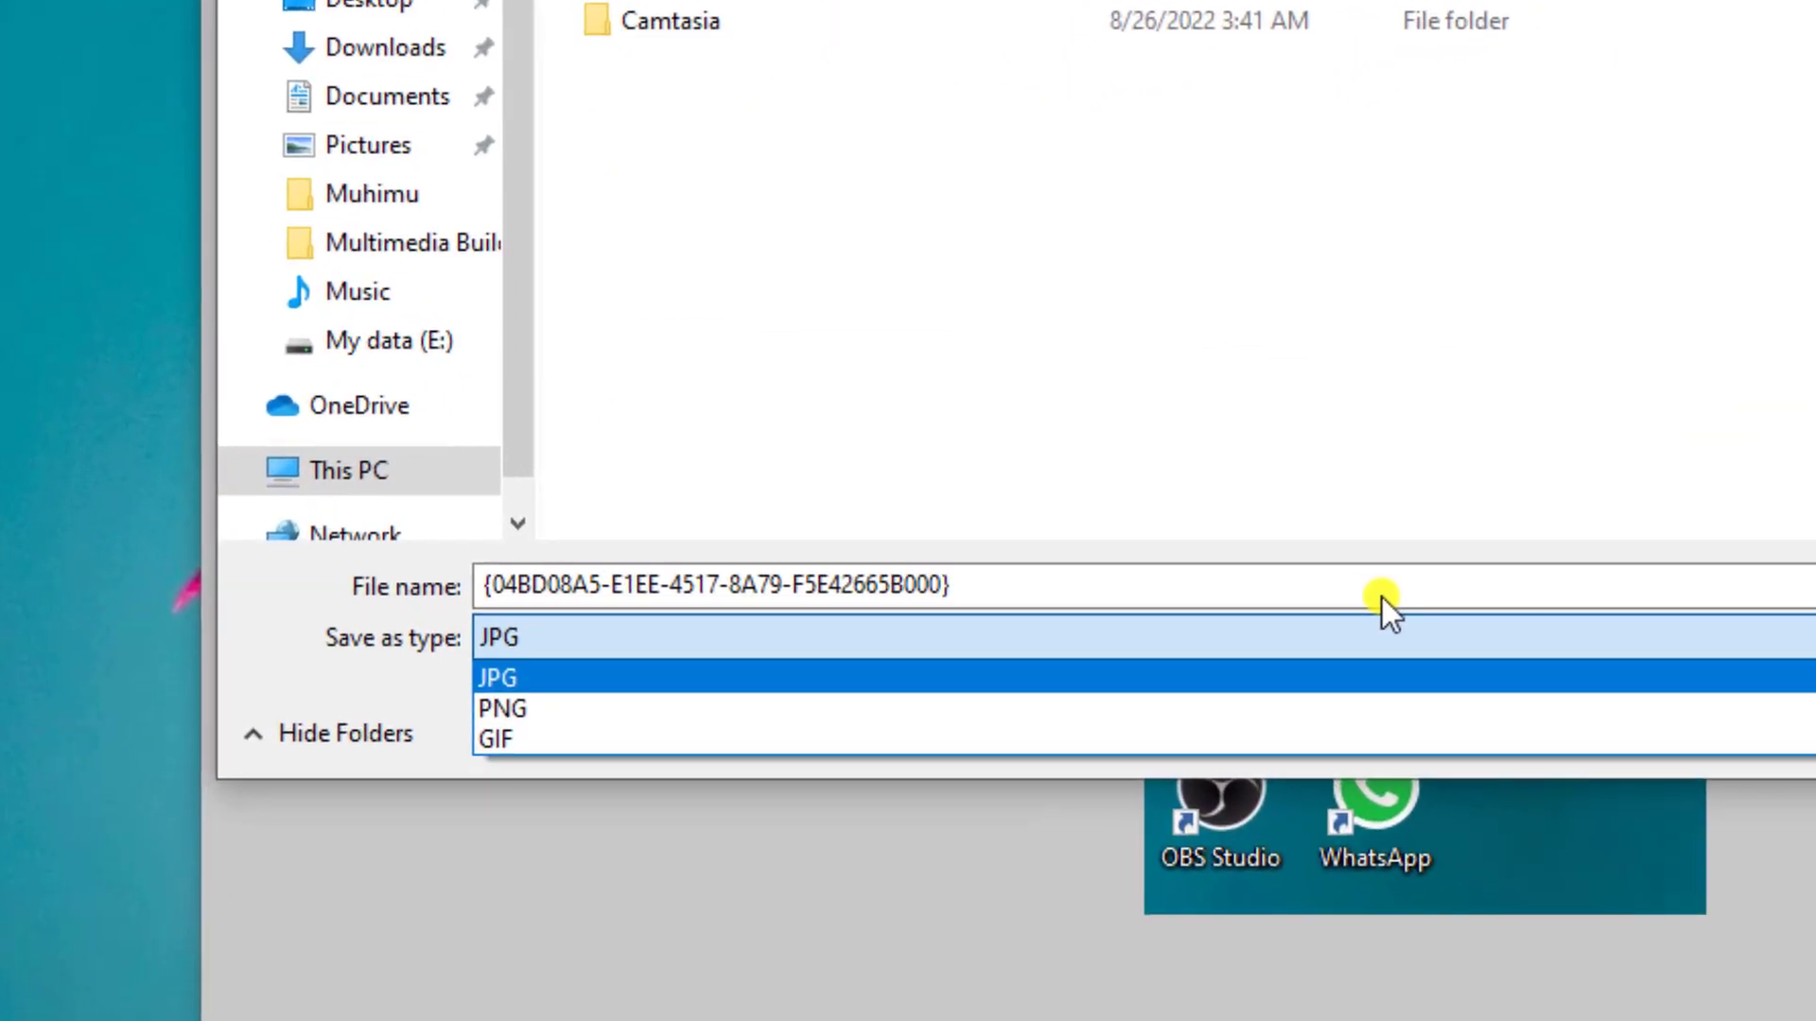
{"action": "left_click", "coordinate": [1382, 598]}
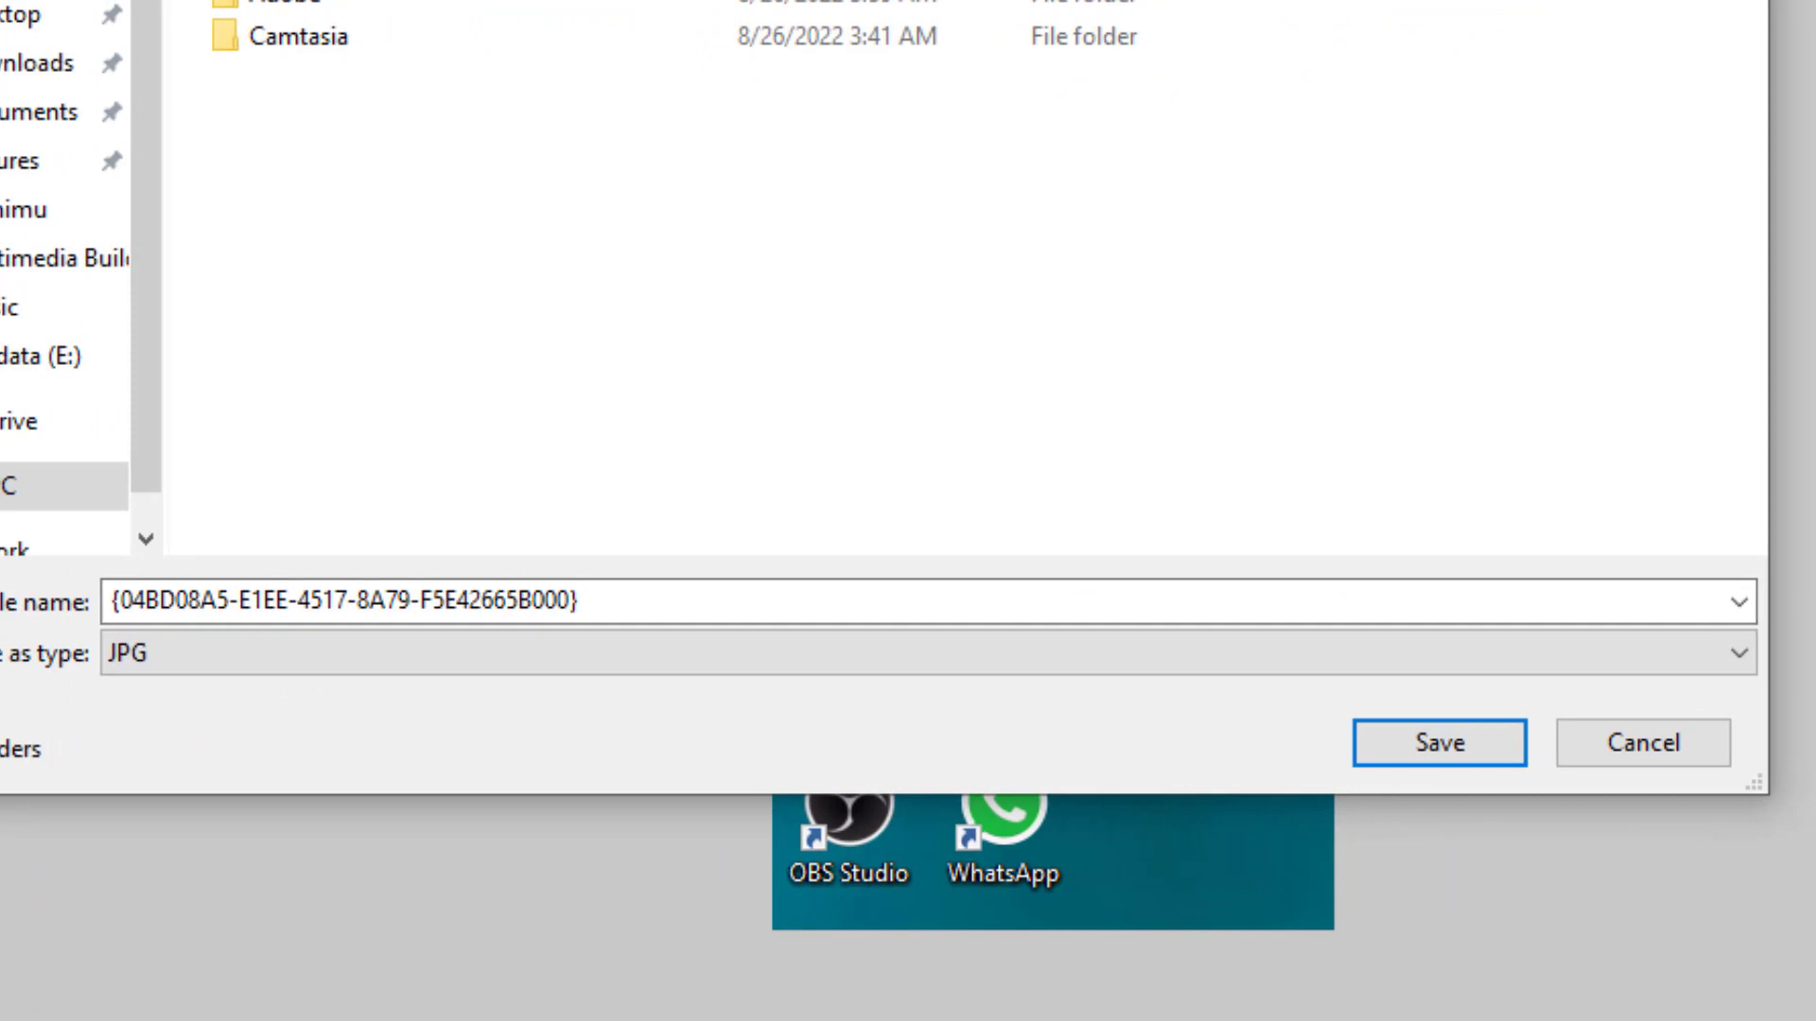
{"action": "left_click", "coordinate": [44, 81]}
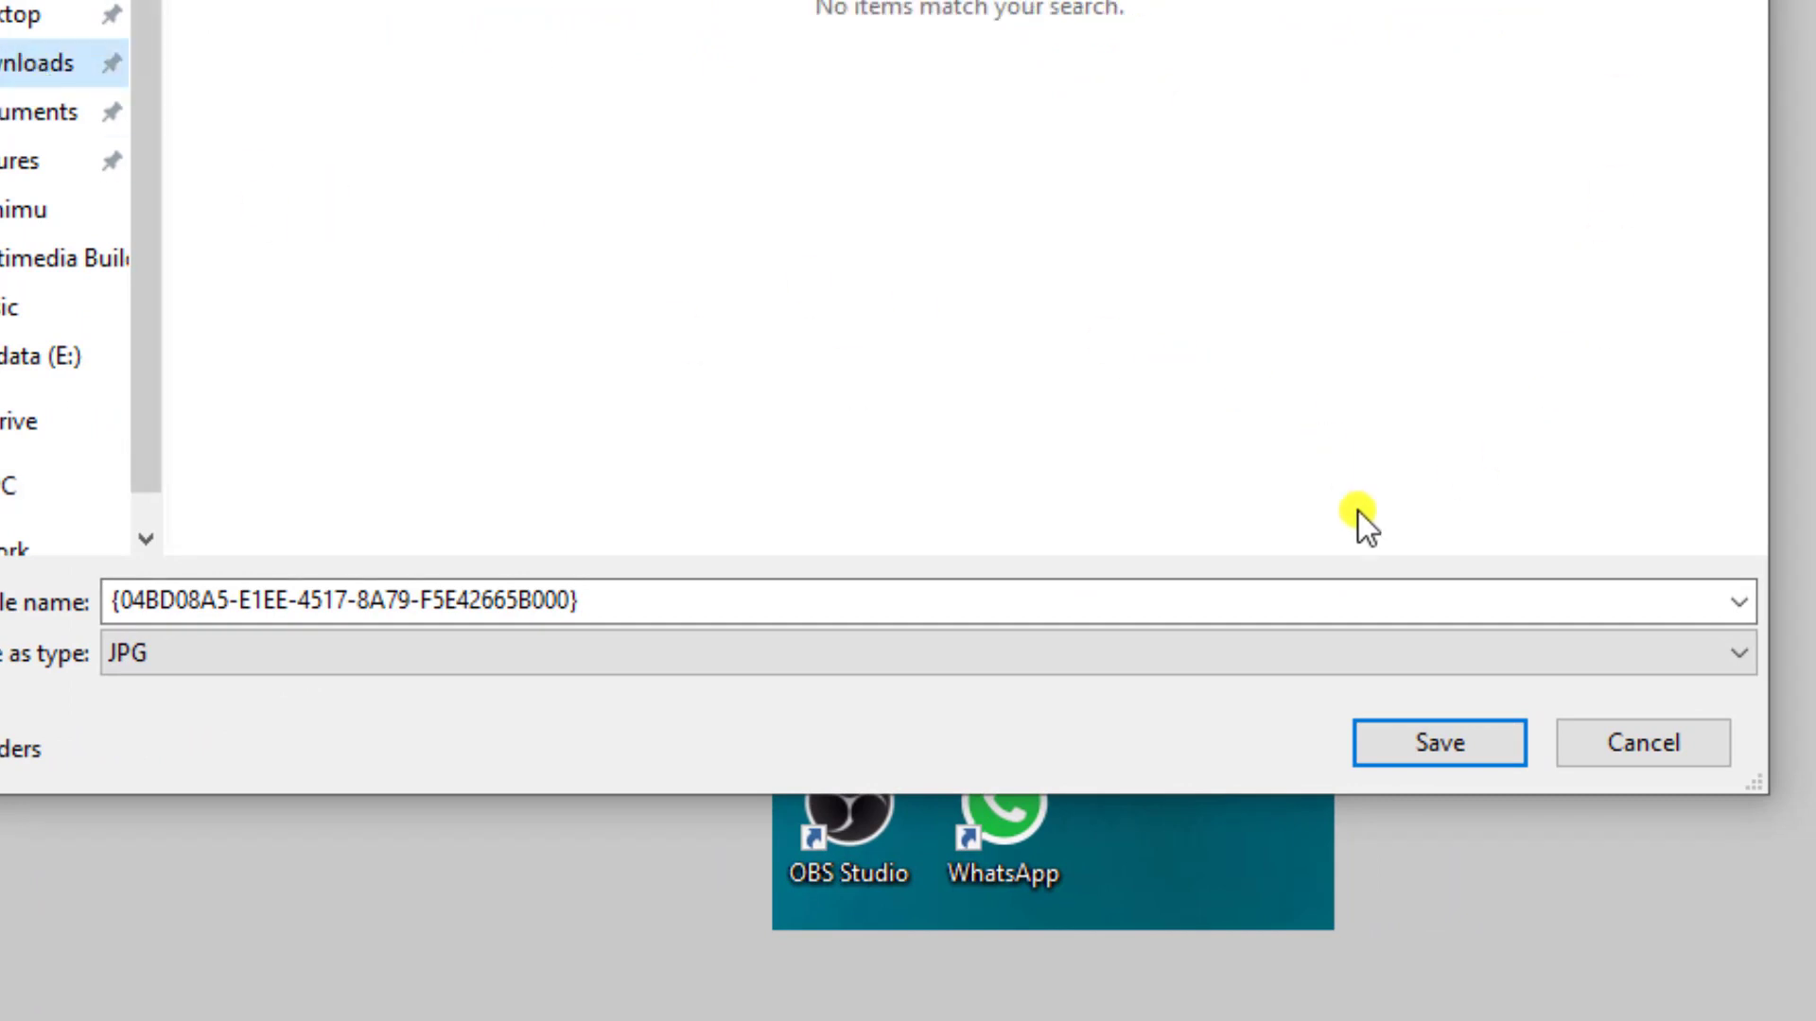
{"action": "left_click", "coordinate": [1440, 742]}
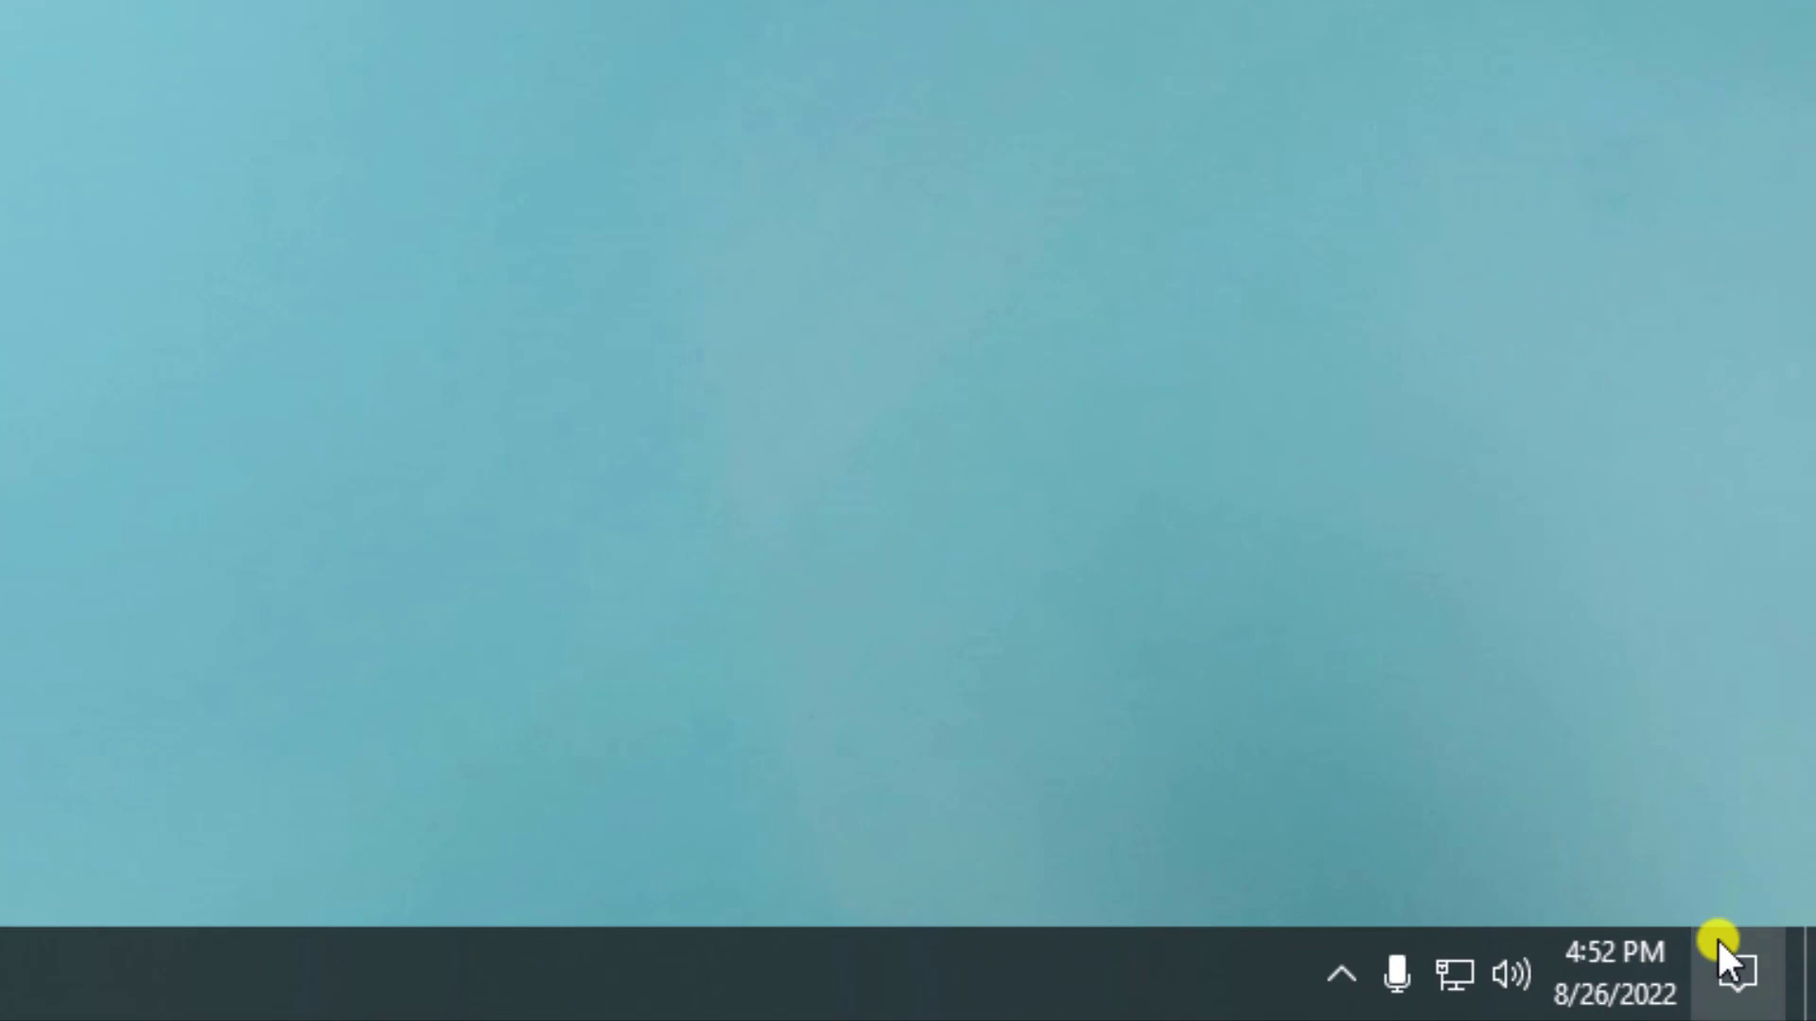
Turn on Night light from the quick actions, and return to the desktop
{"action": "left_click", "coordinate": [1780, 995]}
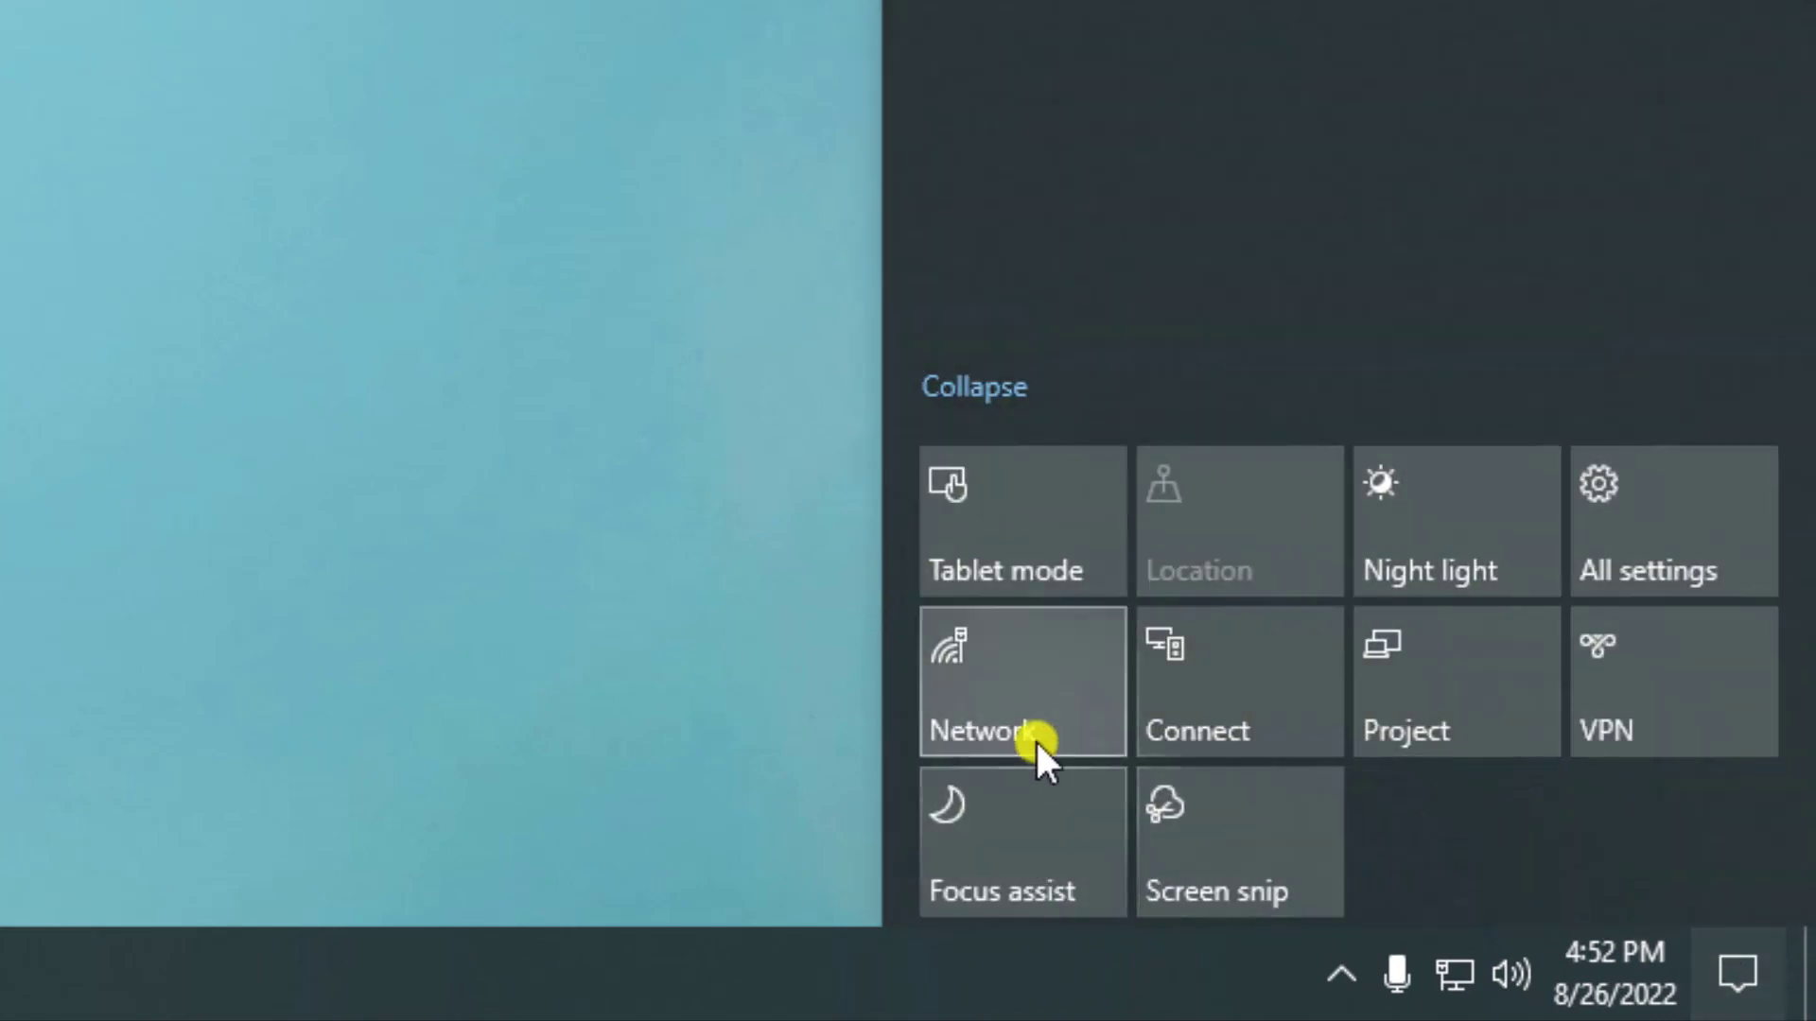
{"action": "left_click", "coordinate": [1437, 562]}
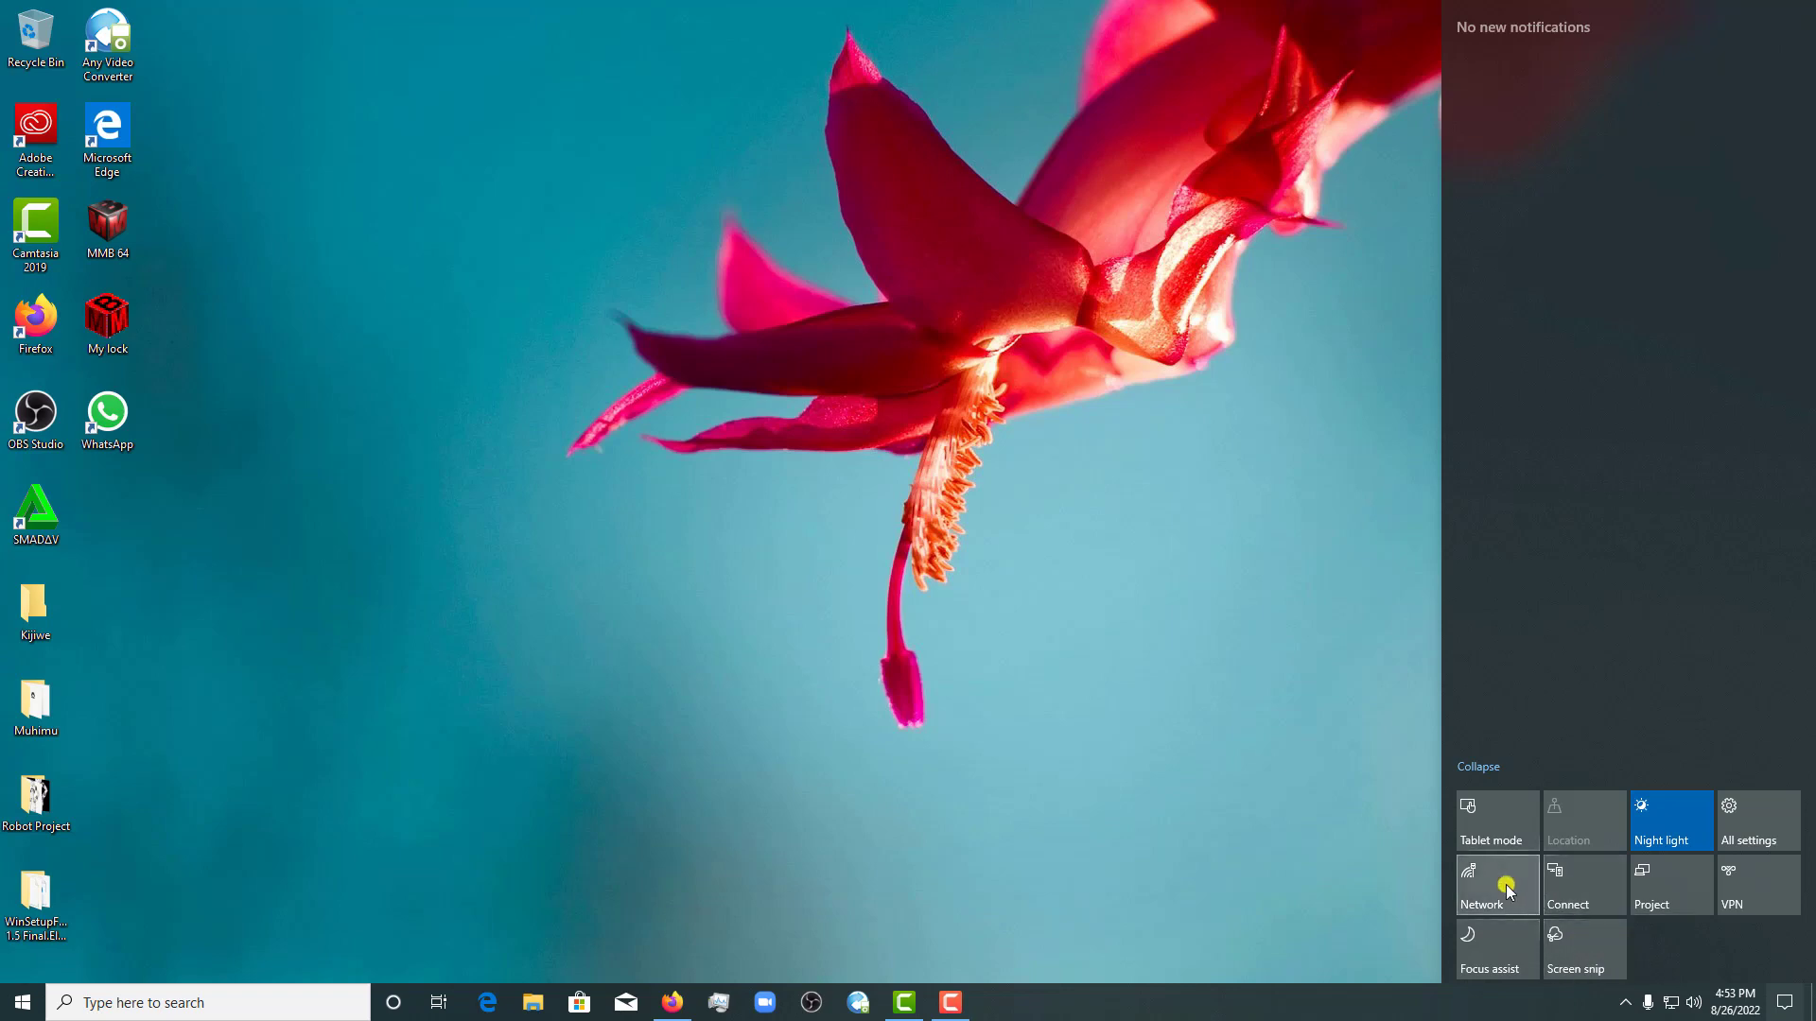
{"action": "left_click", "coordinate": [1298, 663]}
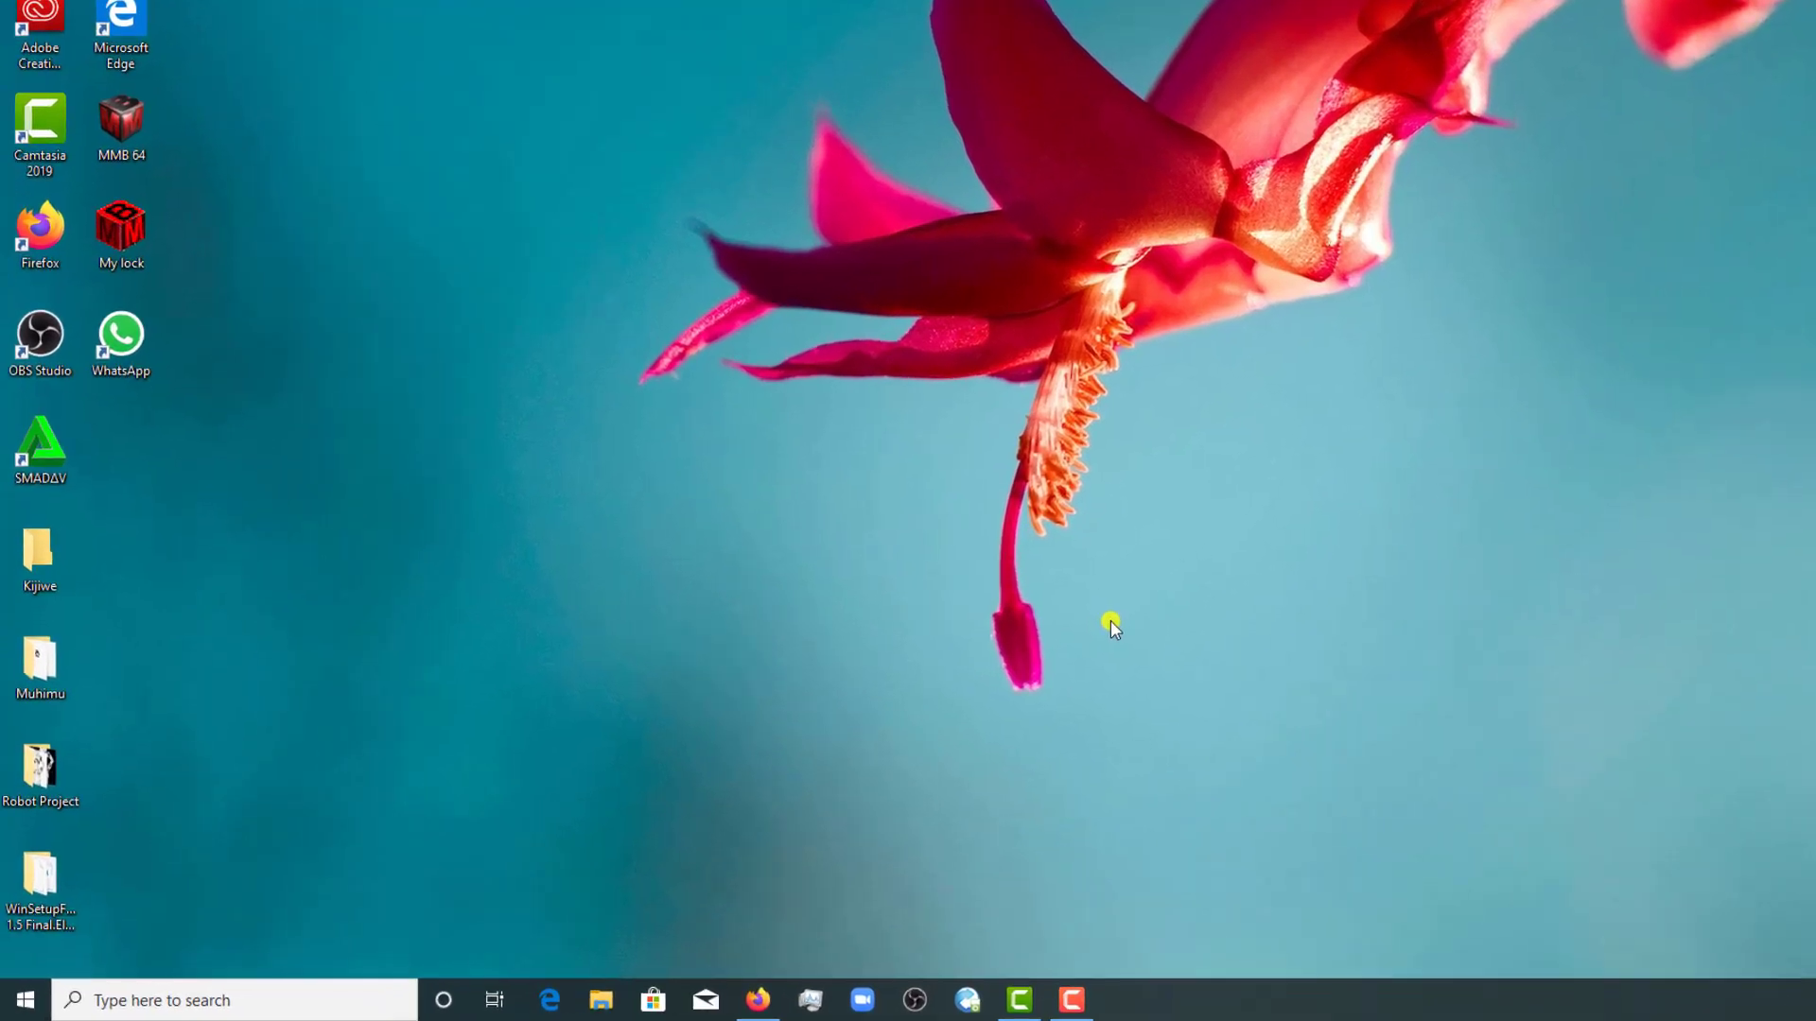
{"action": "key", "text": "super"}
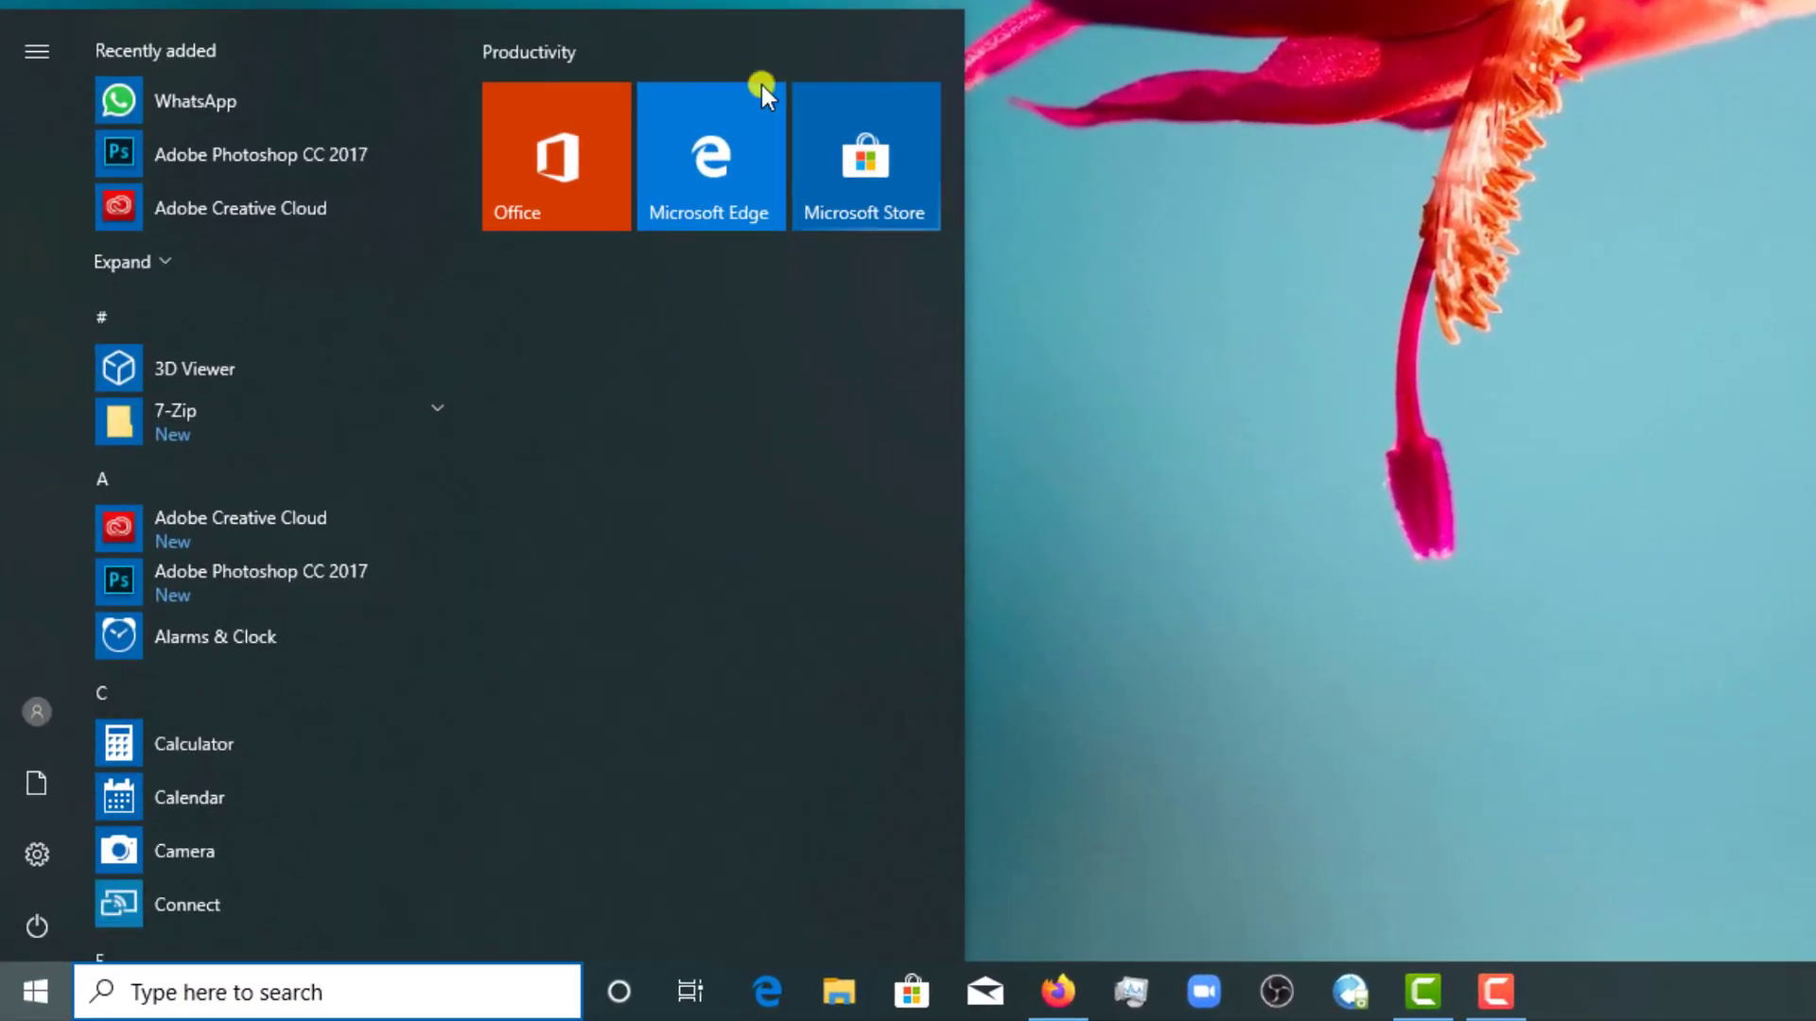
{"action": "left_click", "coordinate": [1246, 189]}
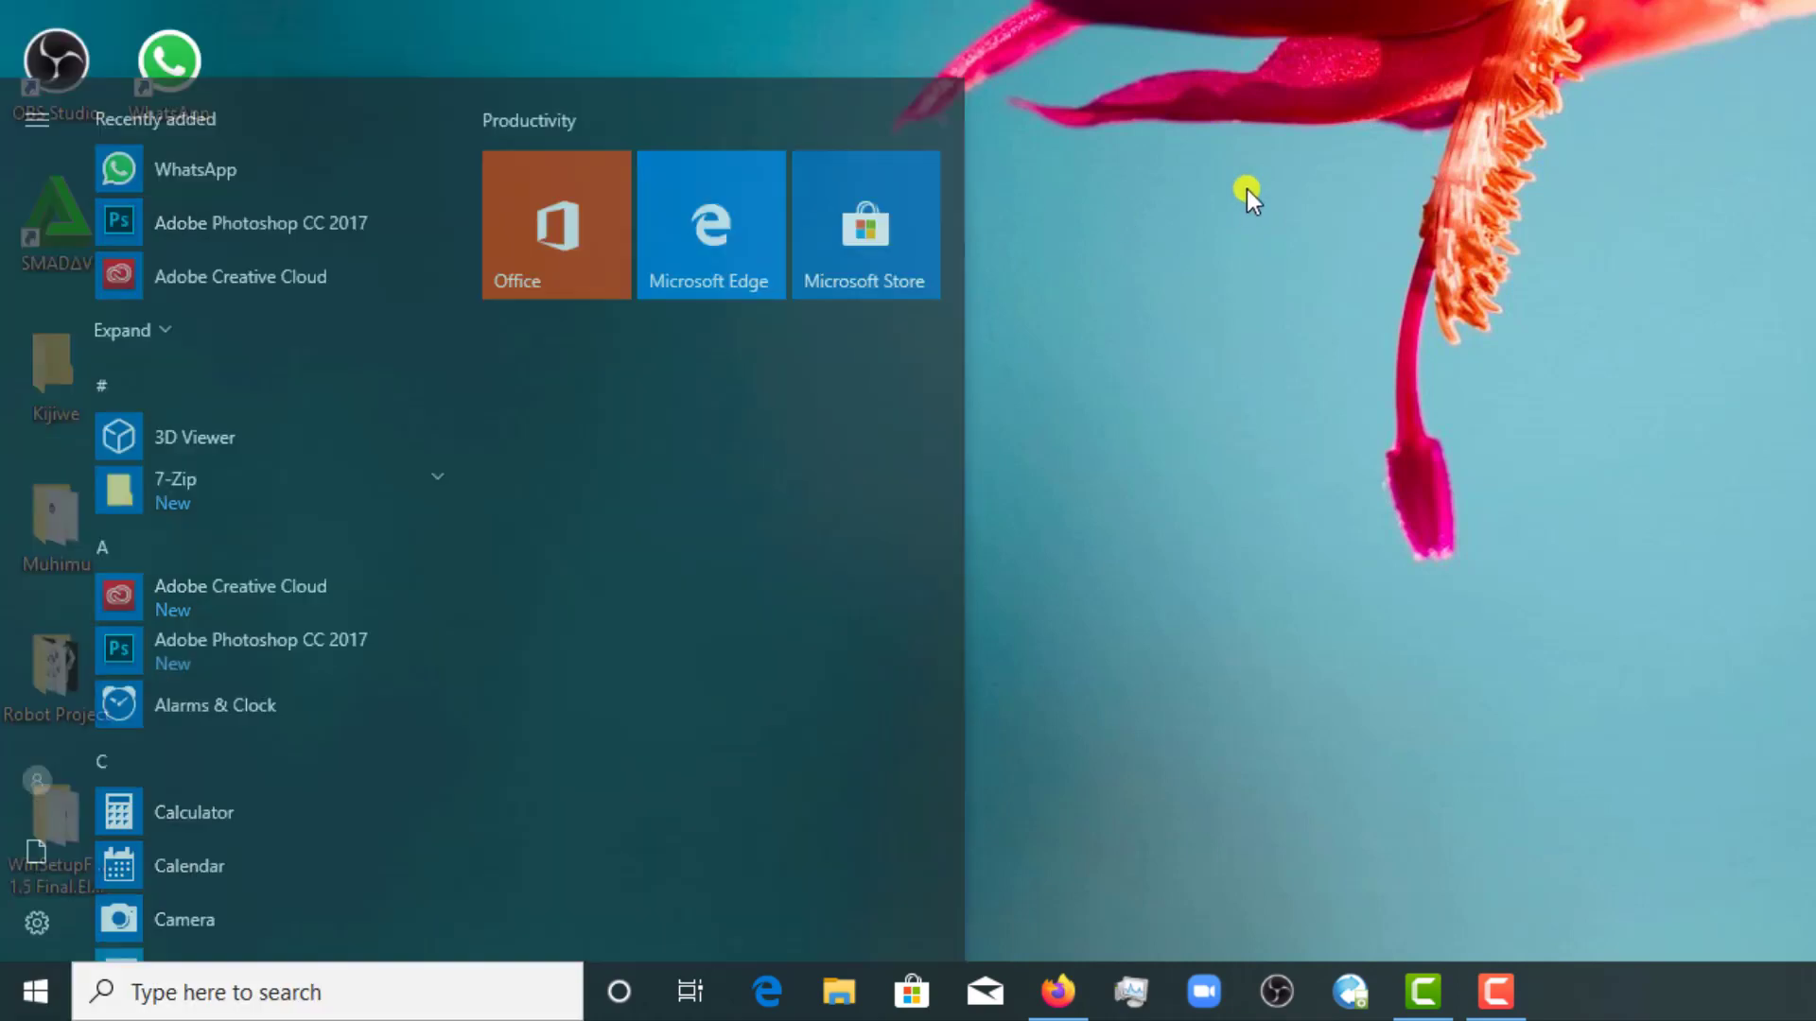
{"action": "right_click", "coordinate": [1246, 189]}
{"action": "left_click", "coordinate": [1334, 273]}
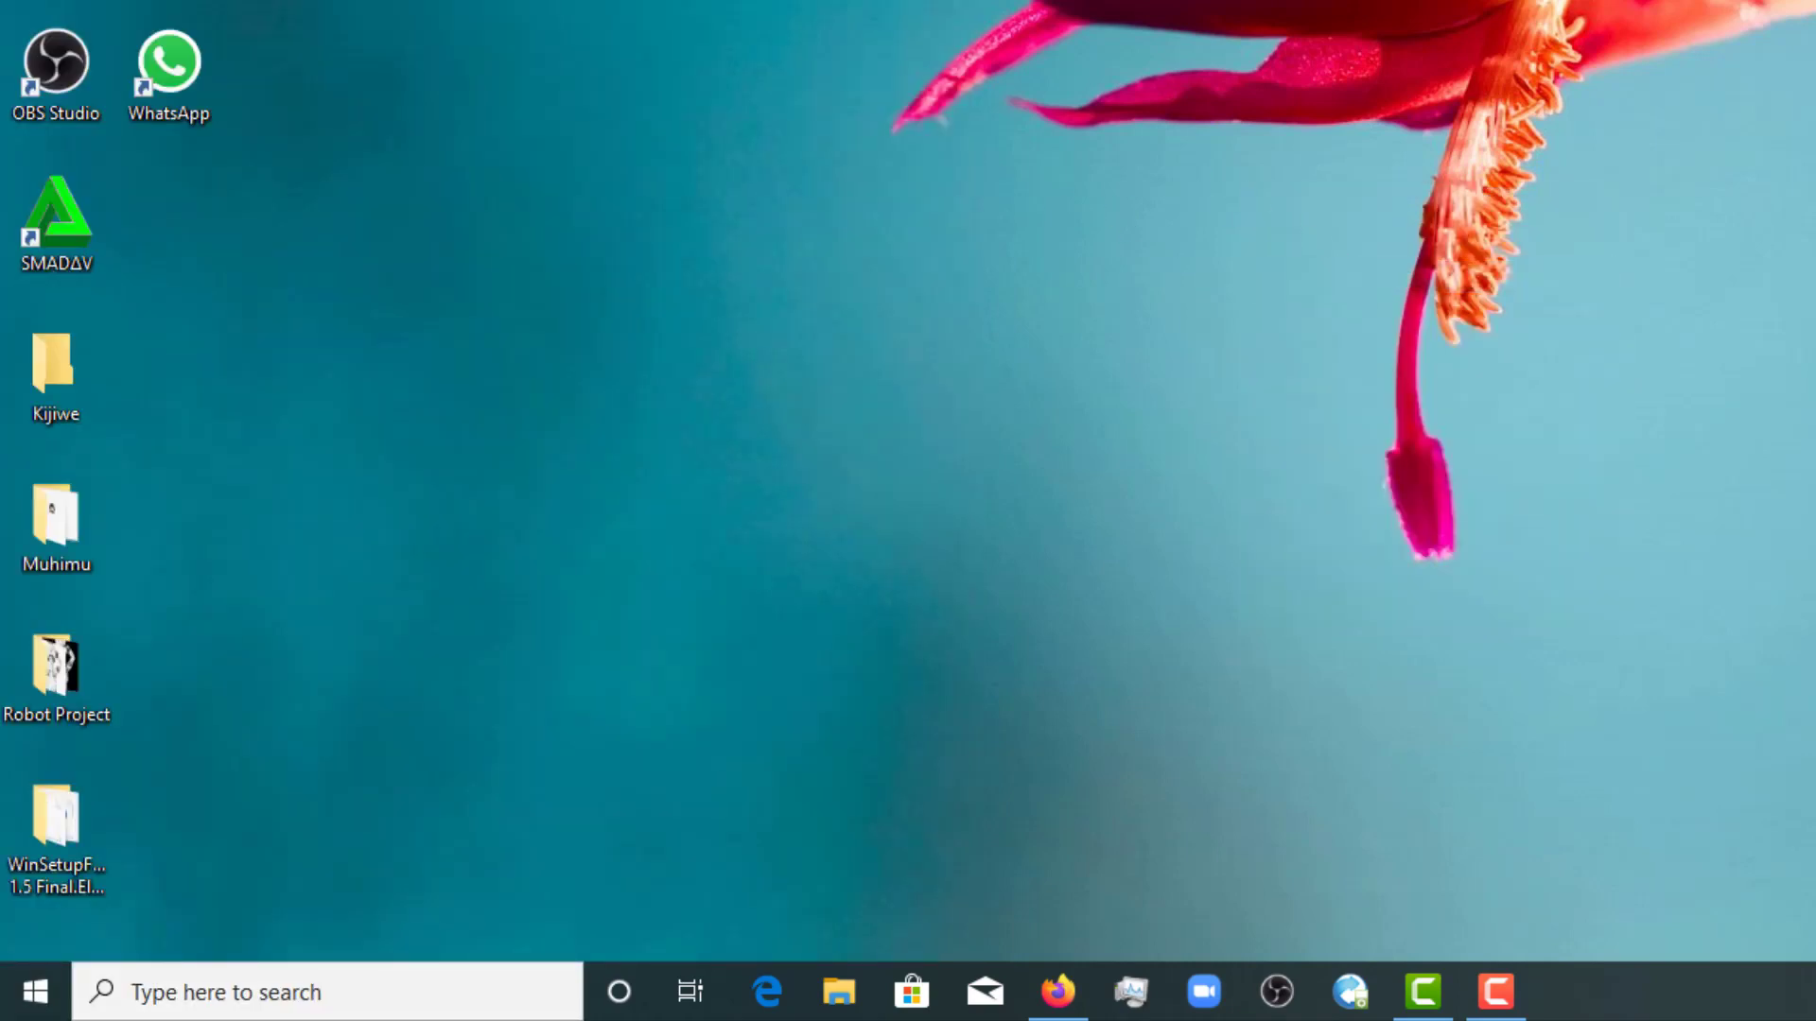
{"action": "right_click", "coordinate": [957, 11]}
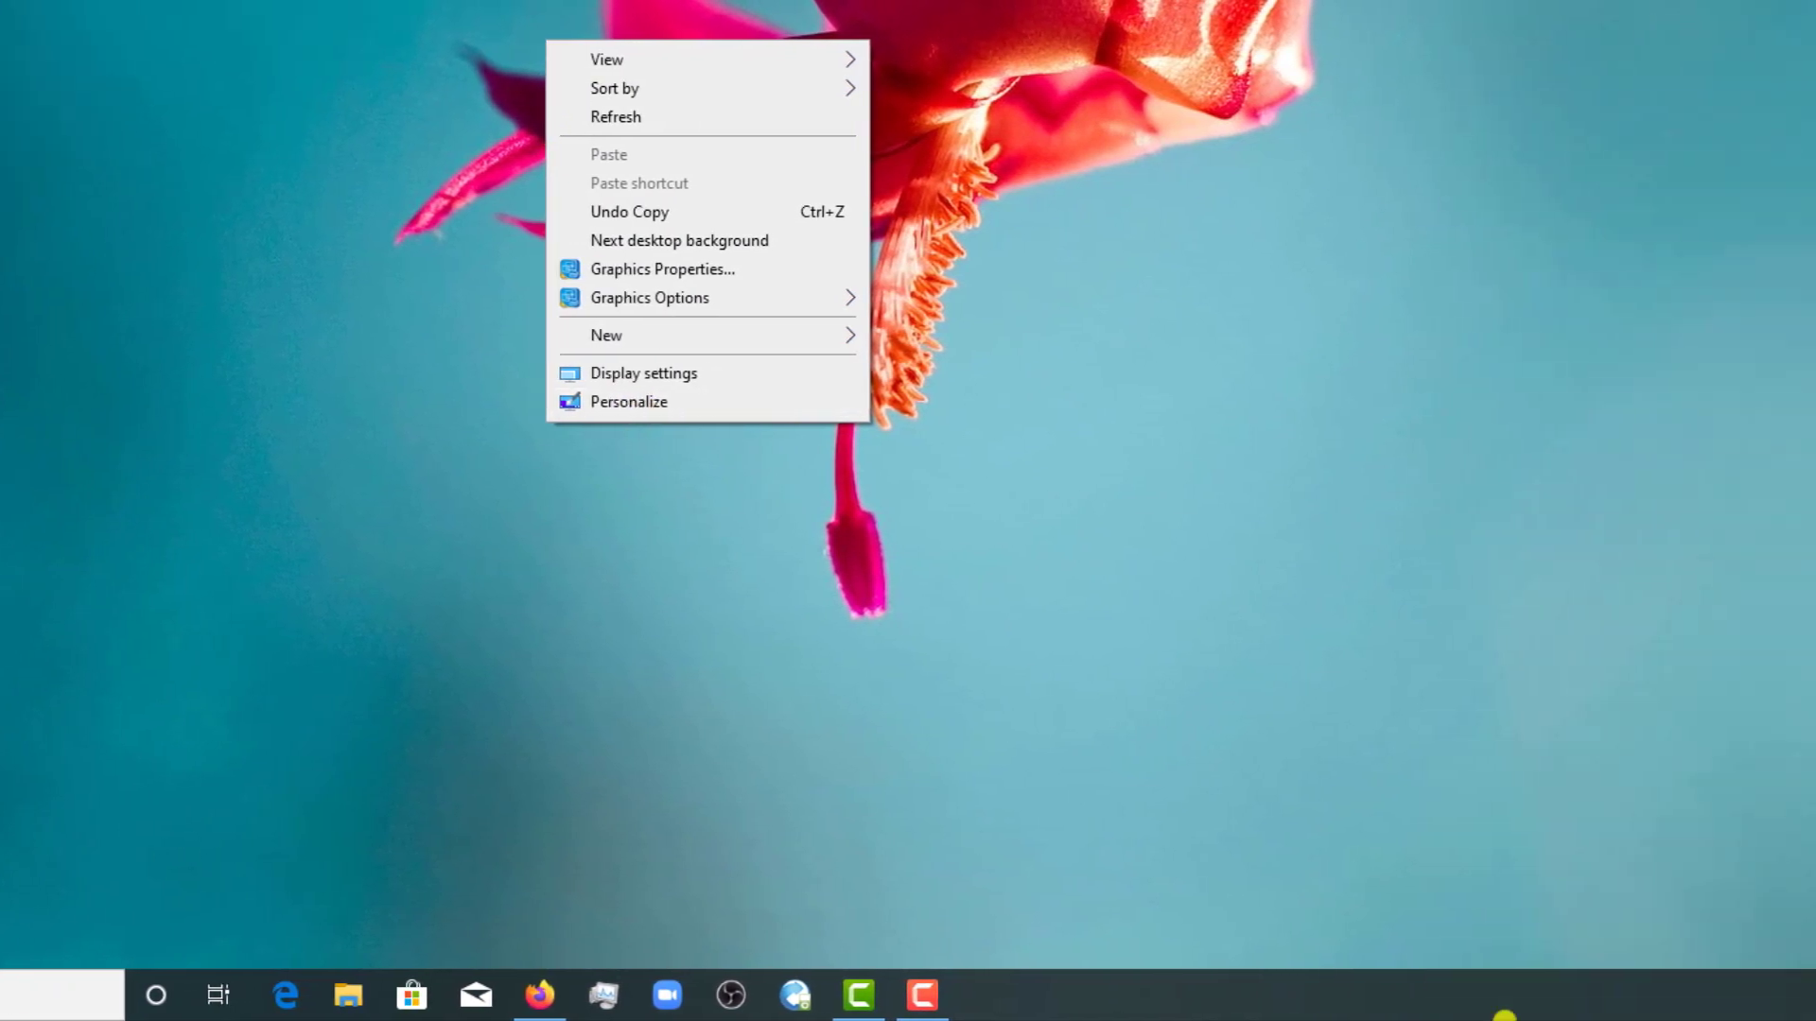
{"action": "key", "text": "Escape"}
Open the Start page of the Personalization settings, and move the Settings window clear of the Start menu area
{"action": "right_click", "coordinate": [1220, 993]}
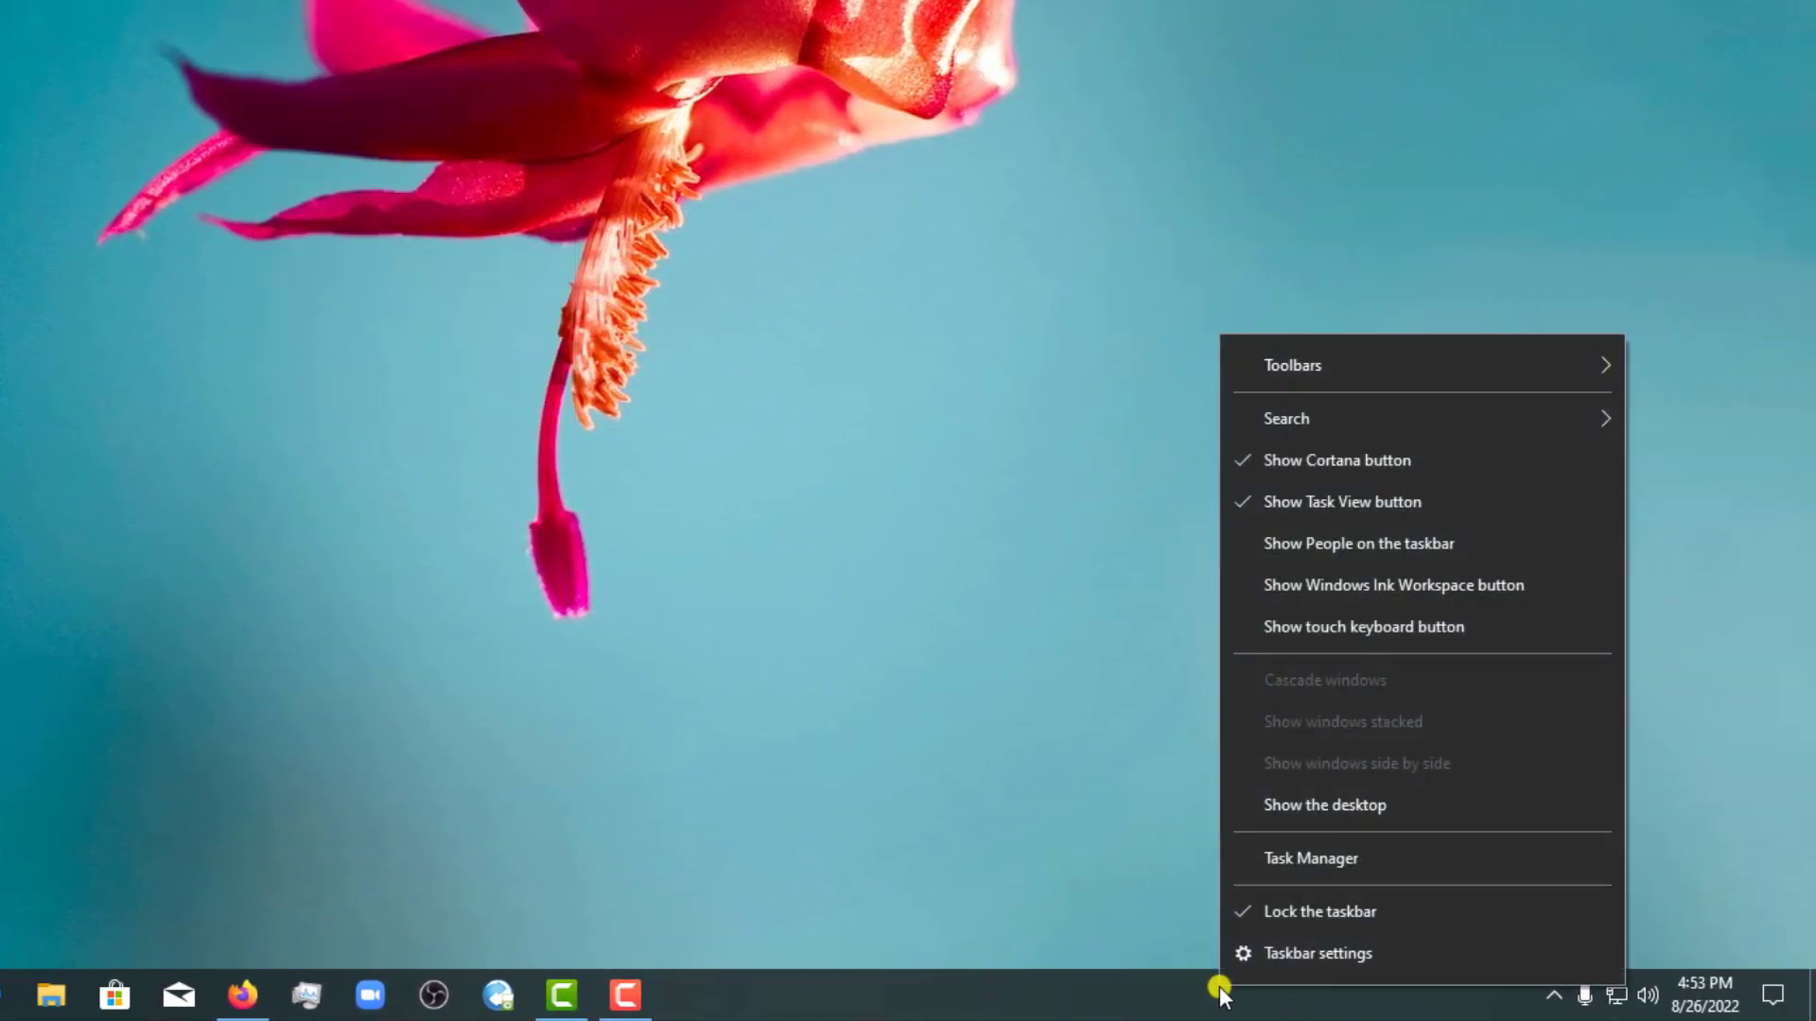
{"action": "left_click", "coordinate": [1307, 956]}
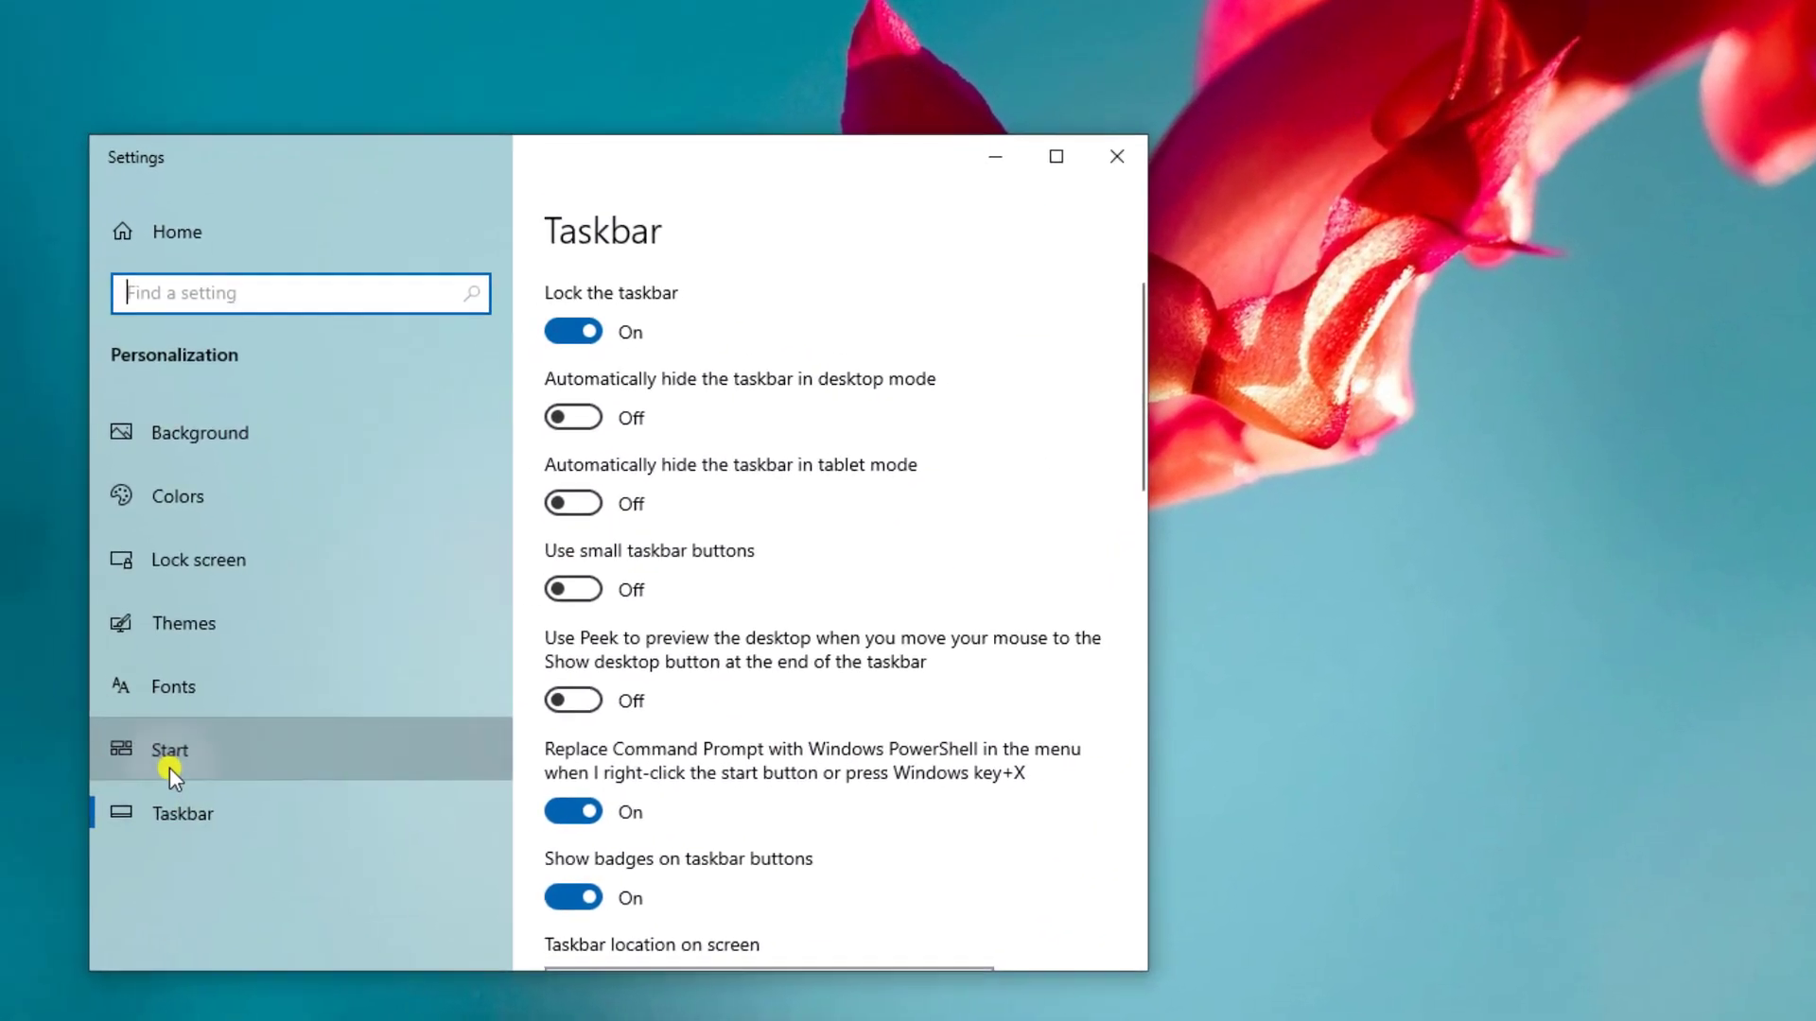
{"action": "left_click", "coordinate": [102, 721]}
{"action": "left_click_drag", "start_coordinate": [916, 126], "coordinate": [1540, 135]}
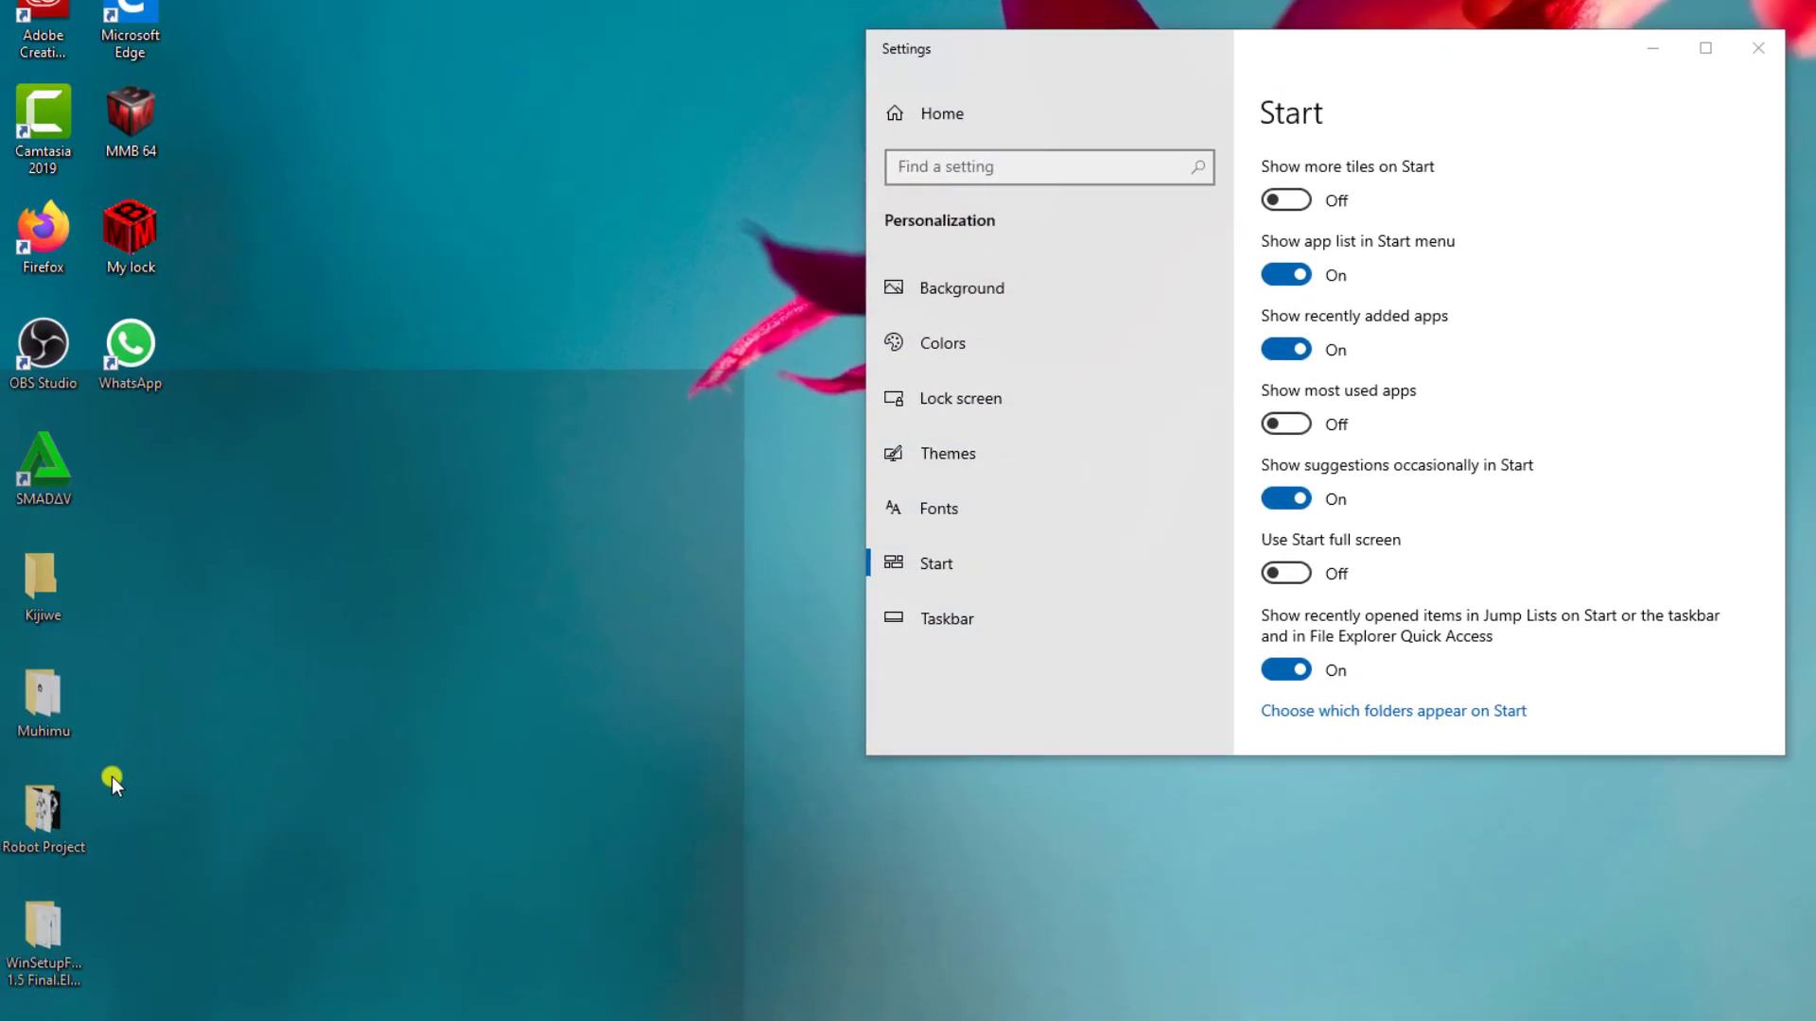
Turn off Show app list in Start menu, and compare the Start menu with and without the app list
{"action": "key", "text": "super"}
{"action": "scroll", "coordinate": [131, 639], "scroll_direction": "down", "scroll_amount": 5}
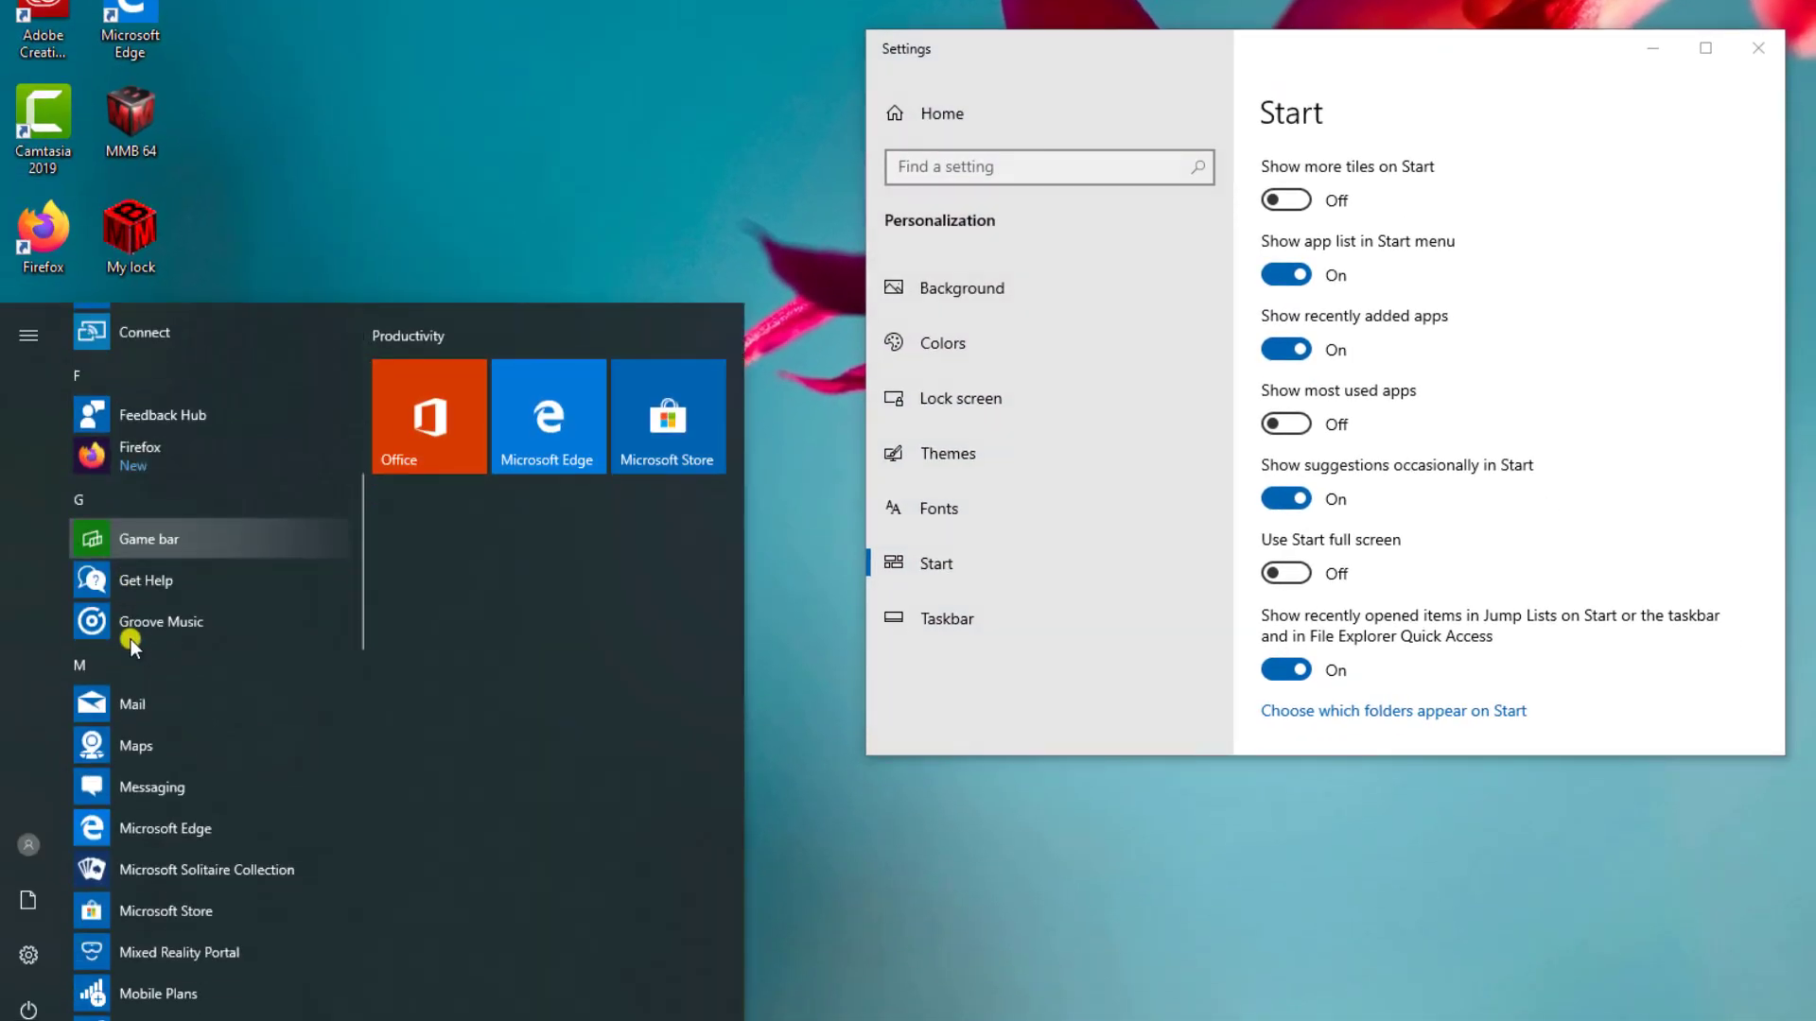
{"action": "left_click", "coordinate": [1279, 276]}
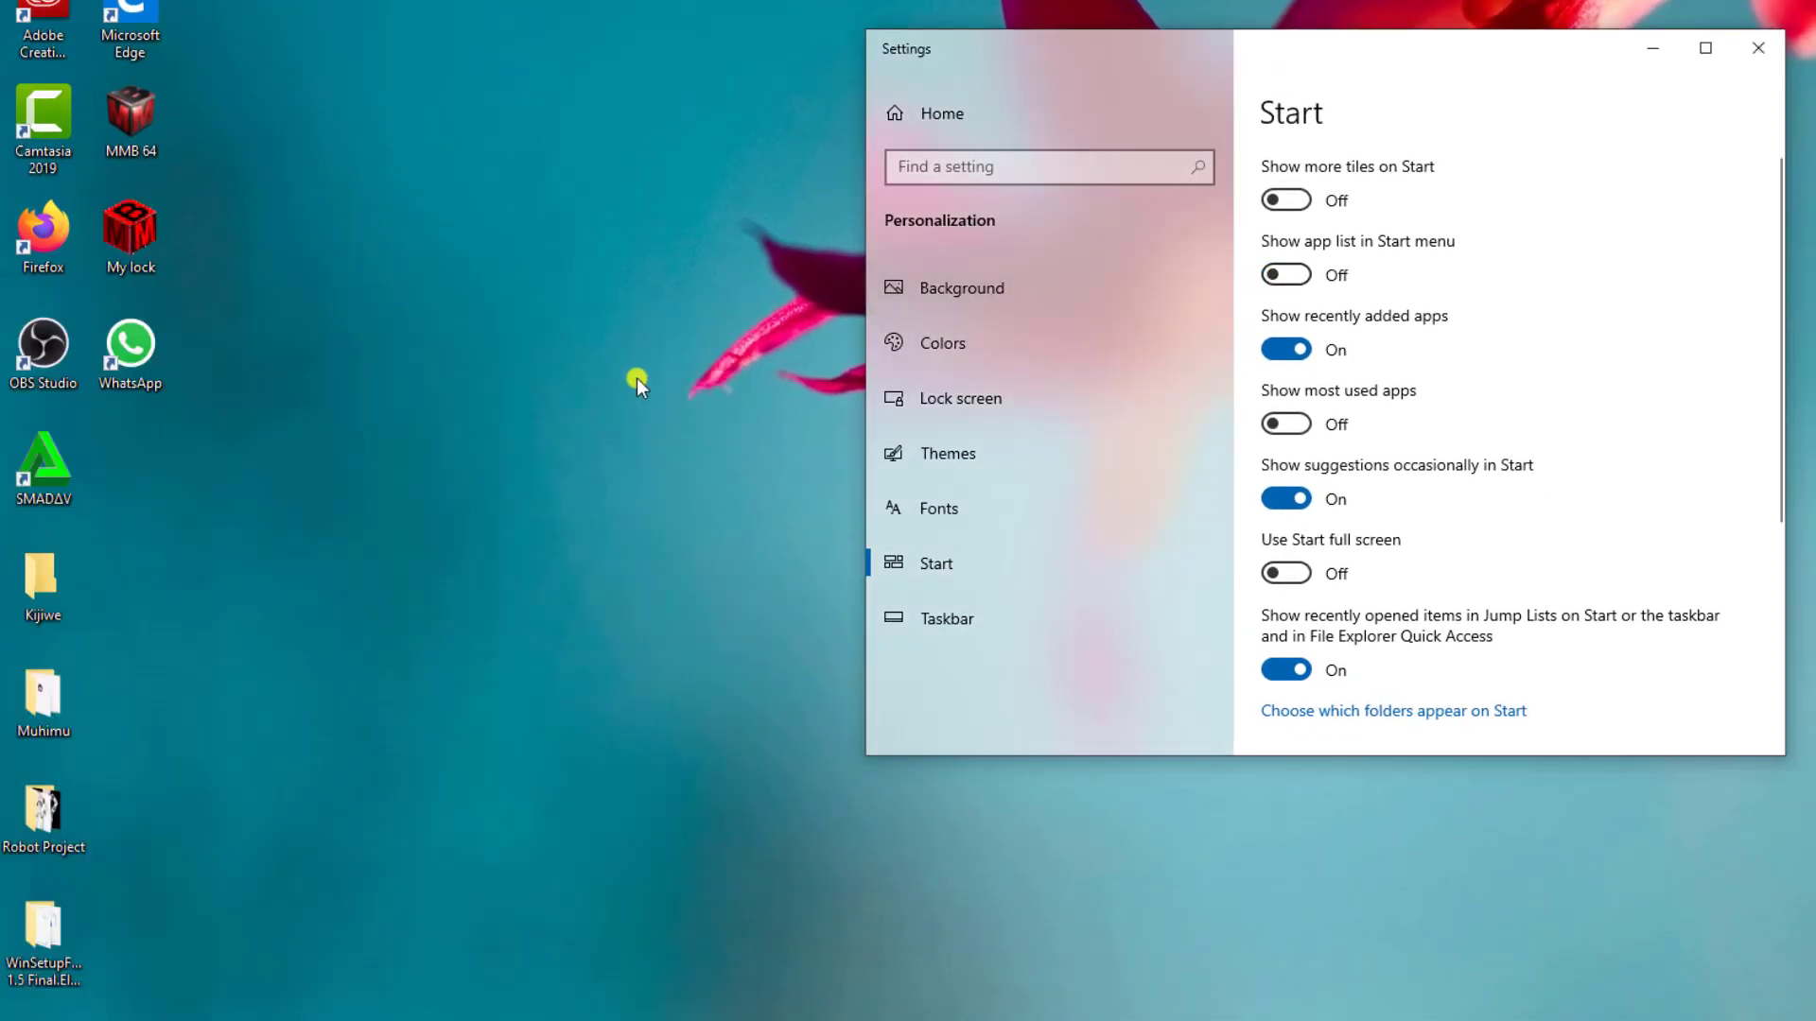
{"action": "key", "text": "super"}
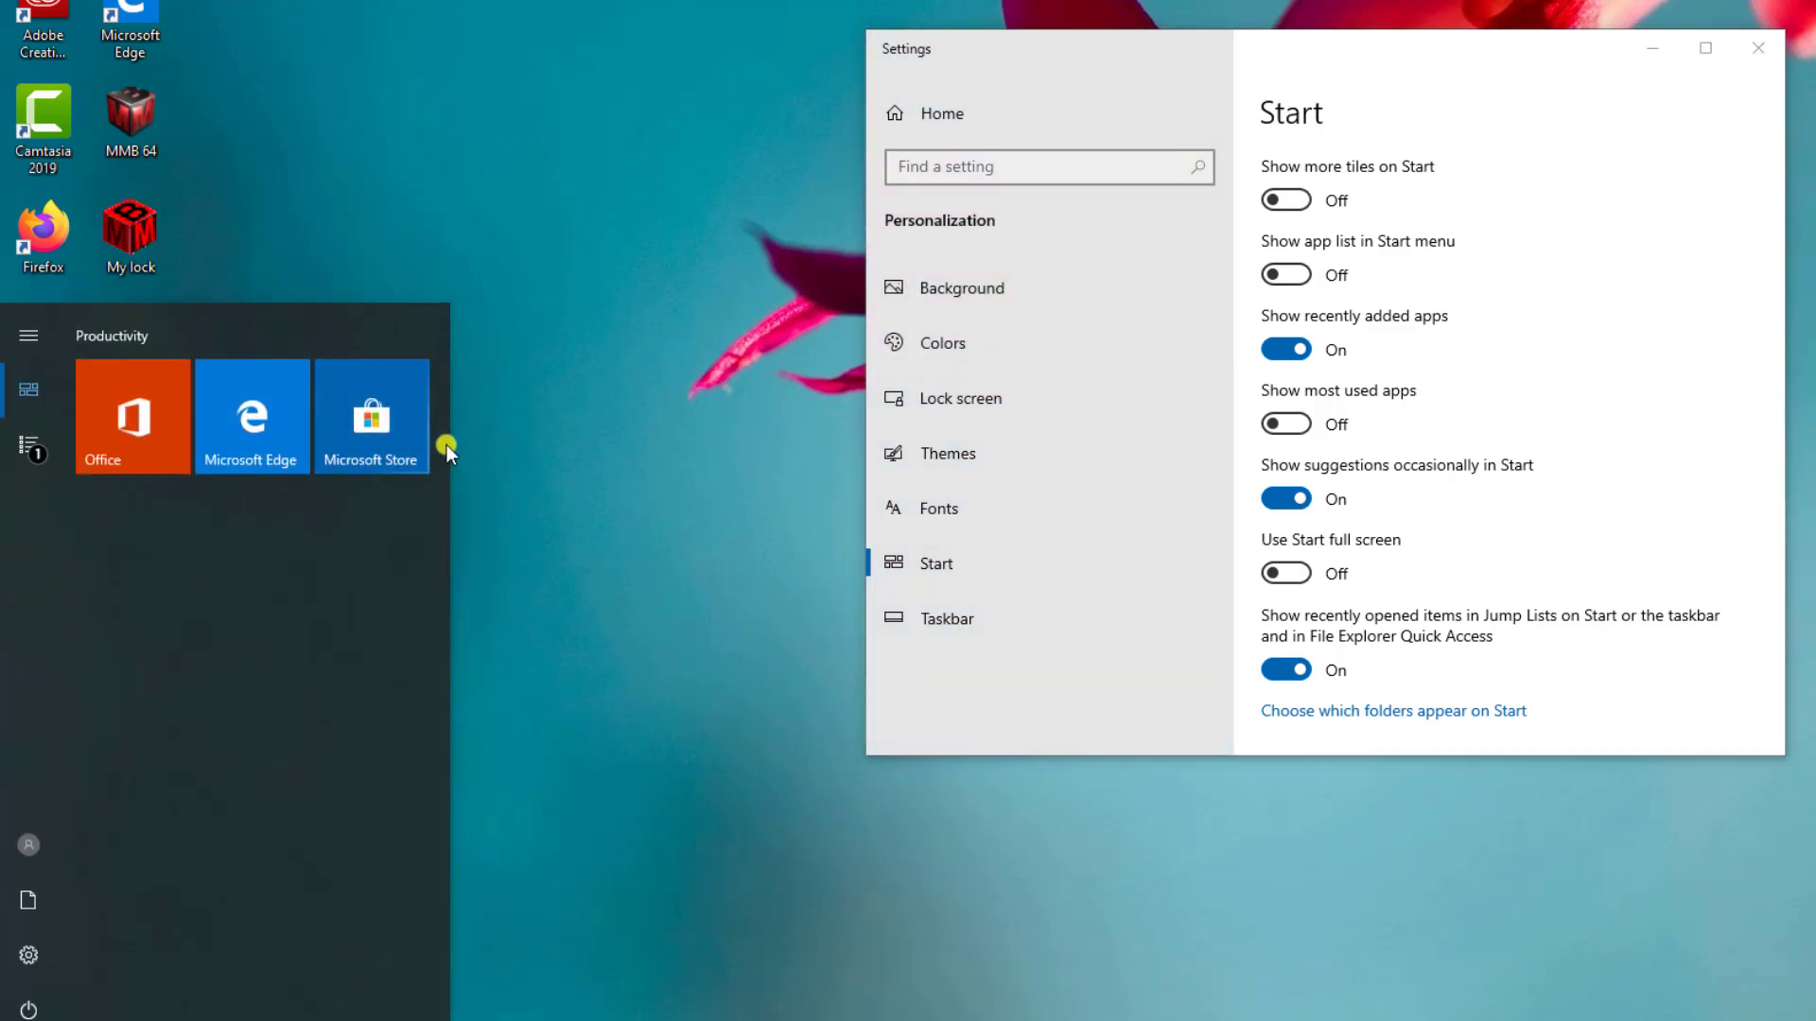
{"action": "left_click", "coordinate": [25, 448]}
{"action": "left_click", "coordinate": [30, 390]}
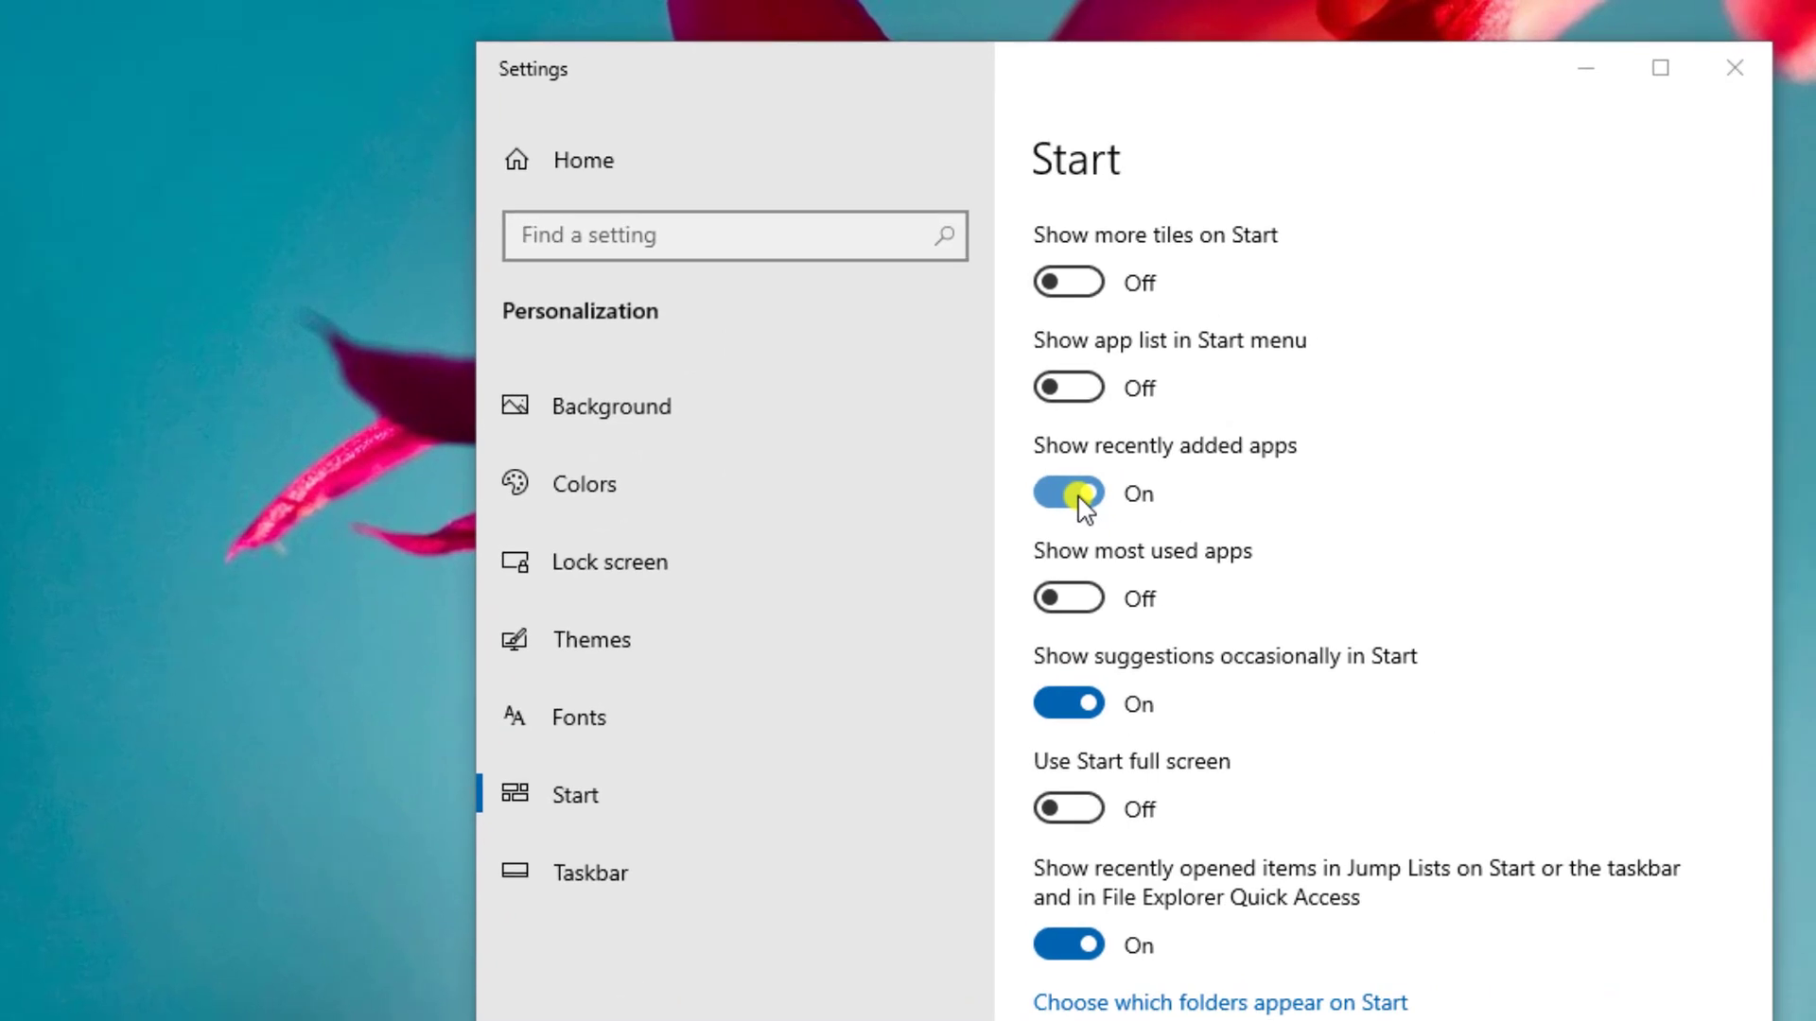
Toggle Show recently added apps off and back on, and set Show most used apps to On
{"action": "left_click", "coordinate": [1067, 498]}
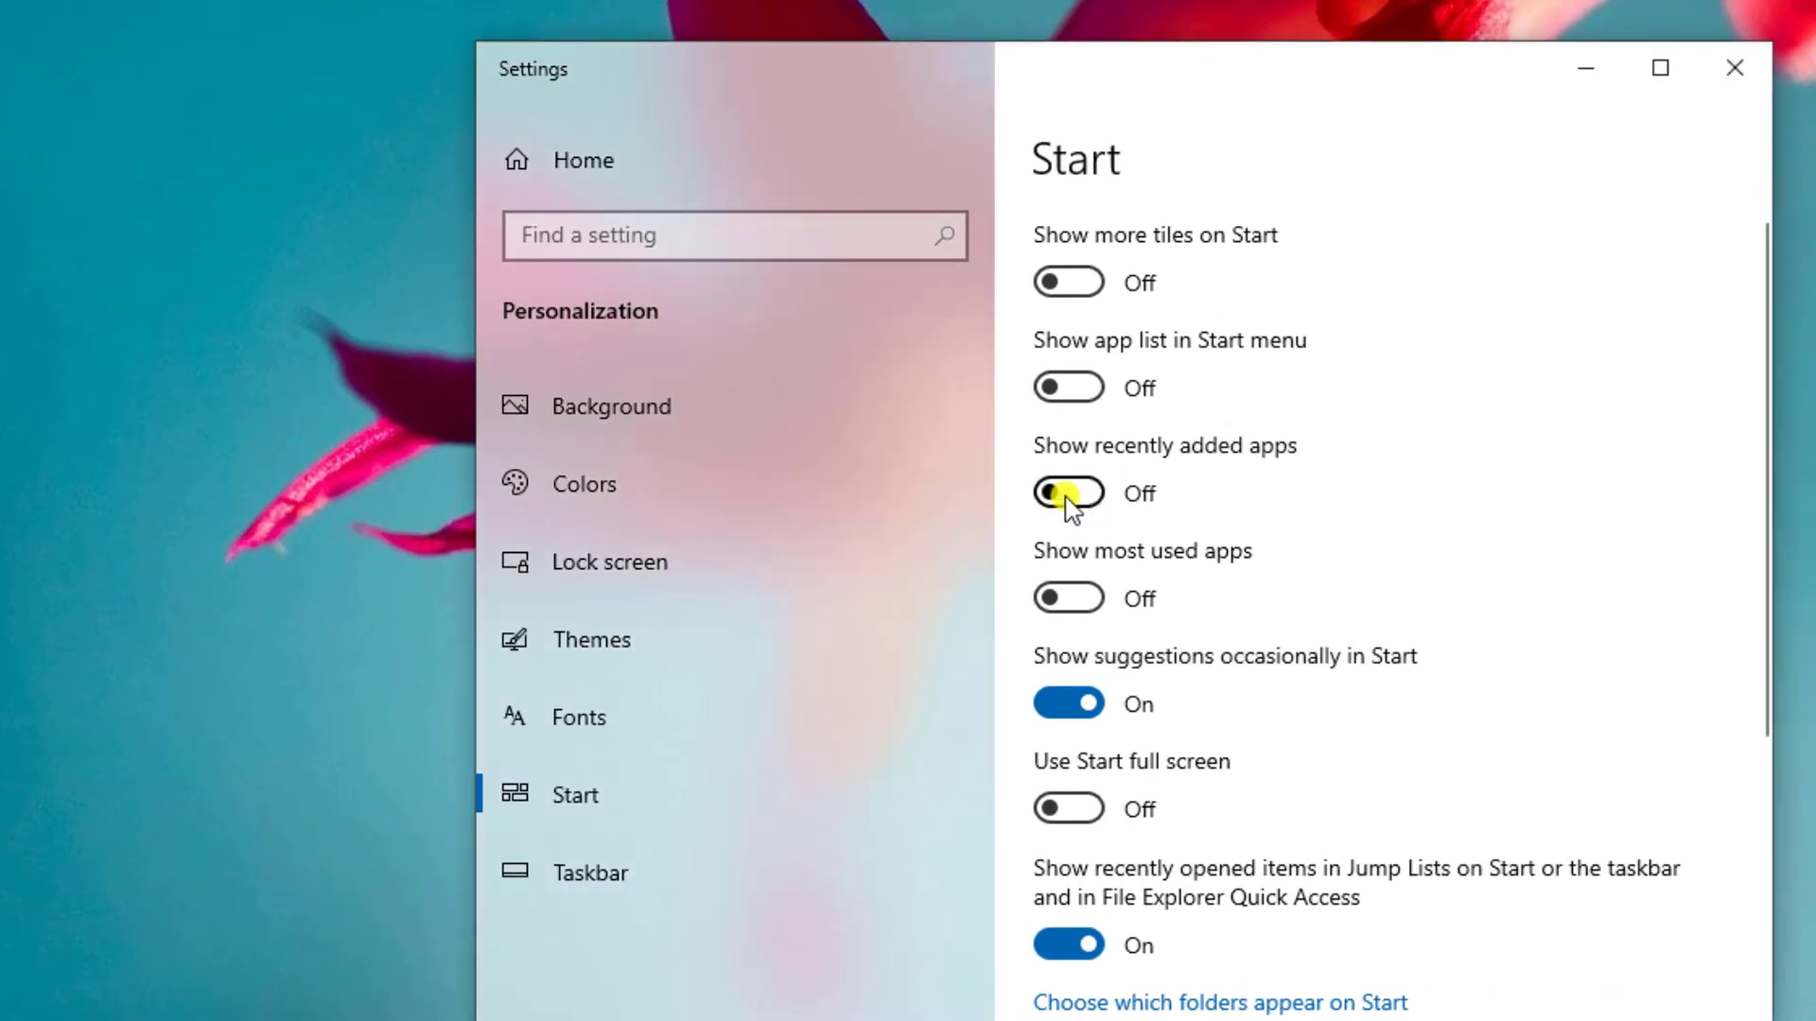
{"action": "left_click", "coordinate": [1067, 495]}
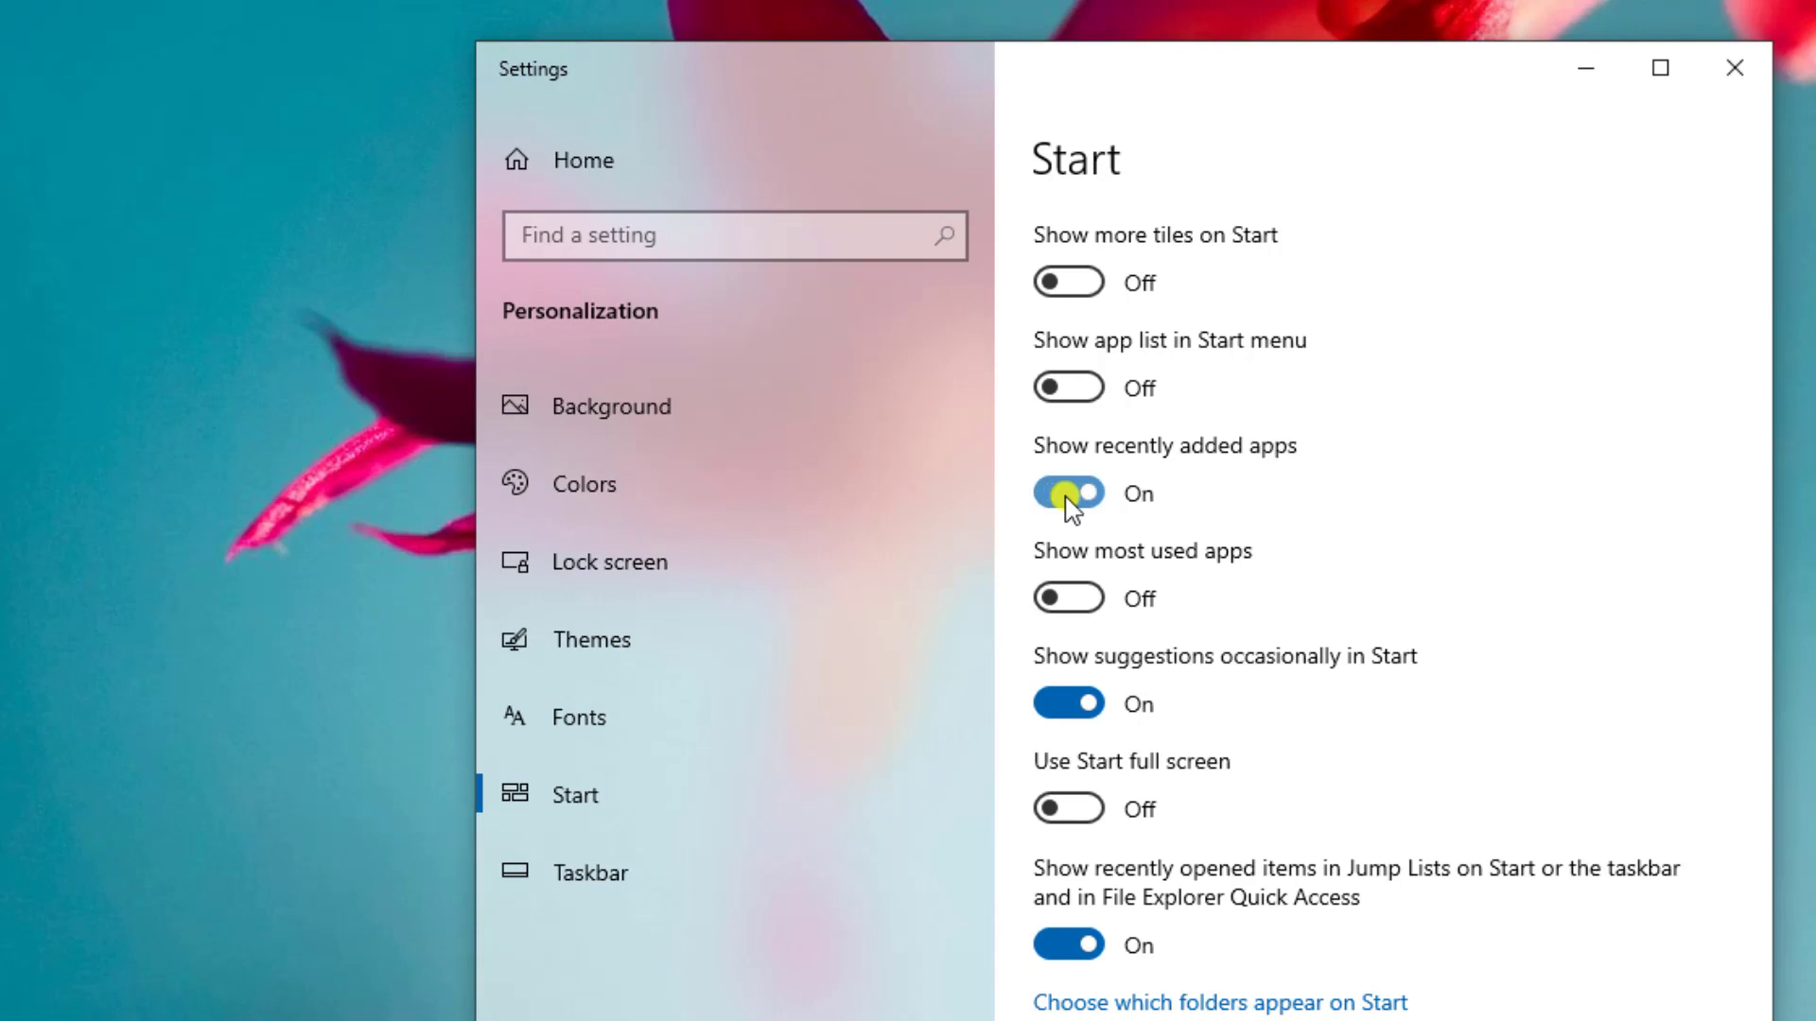
{"action": "left_click", "coordinate": [1088, 600]}
{"action": "left_click", "coordinate": [1087, 599]}
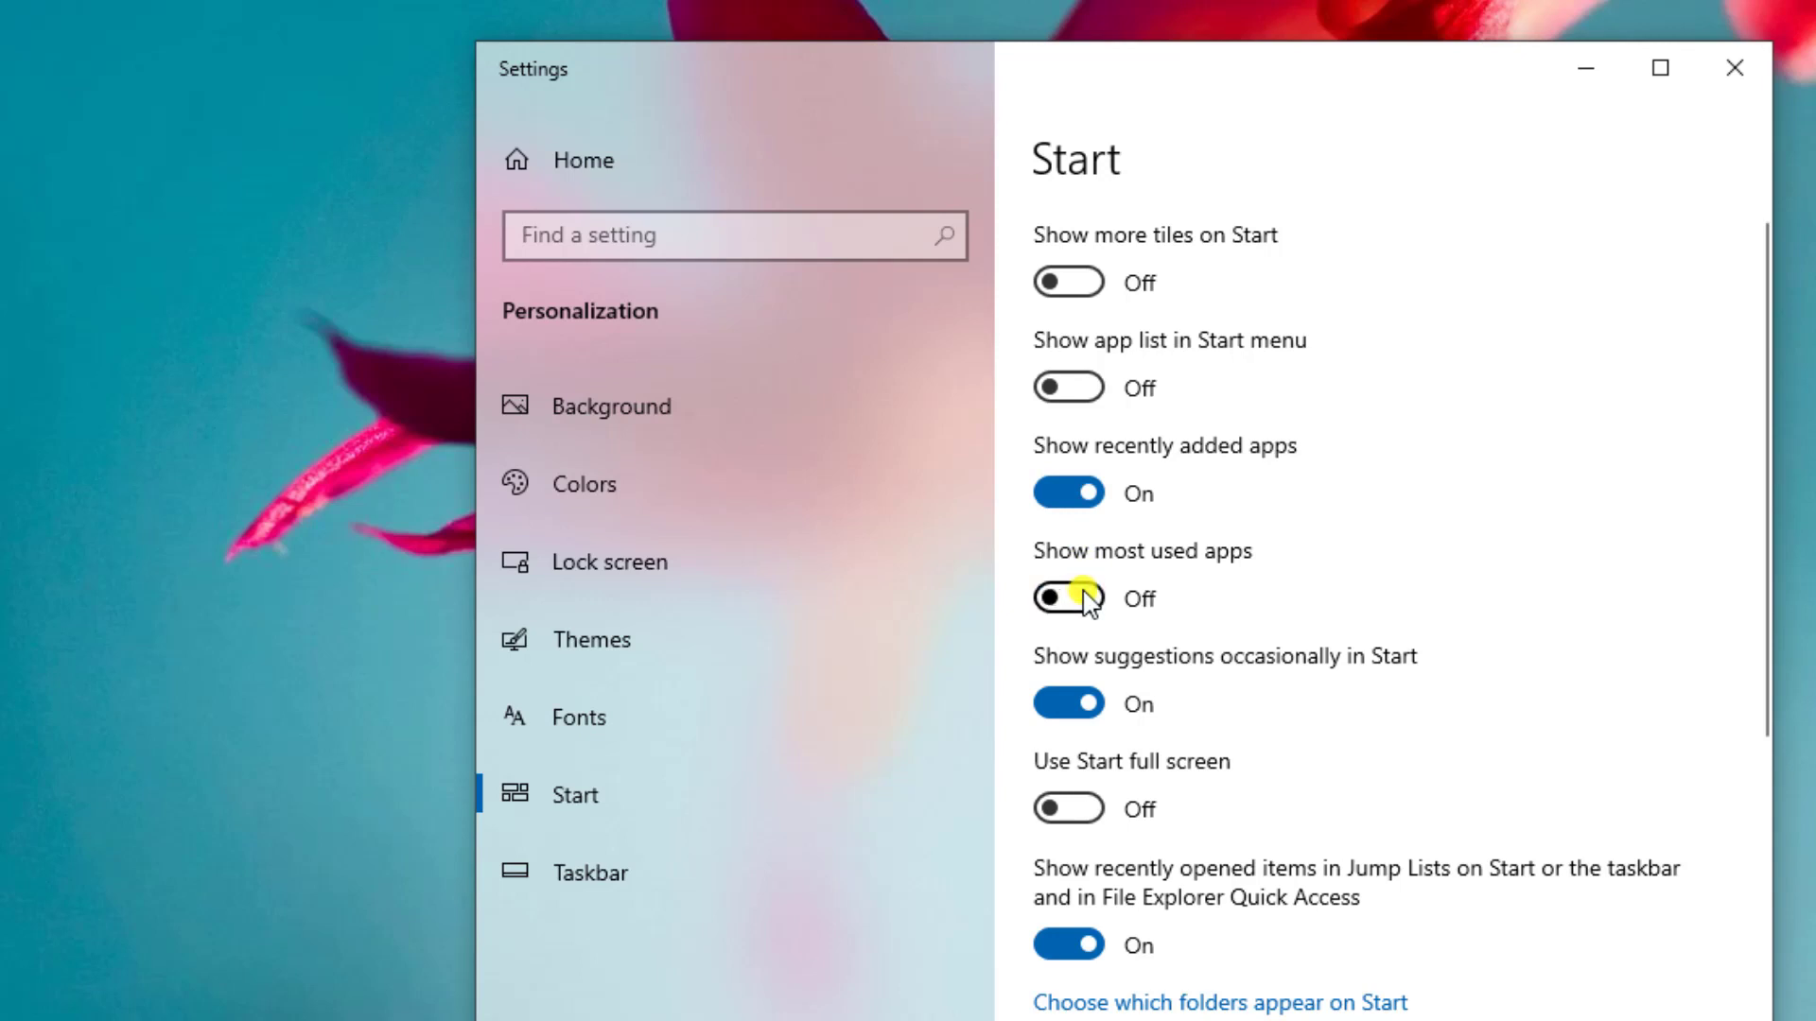
{"action": "left_click", "coordinate": [1088, 600]}
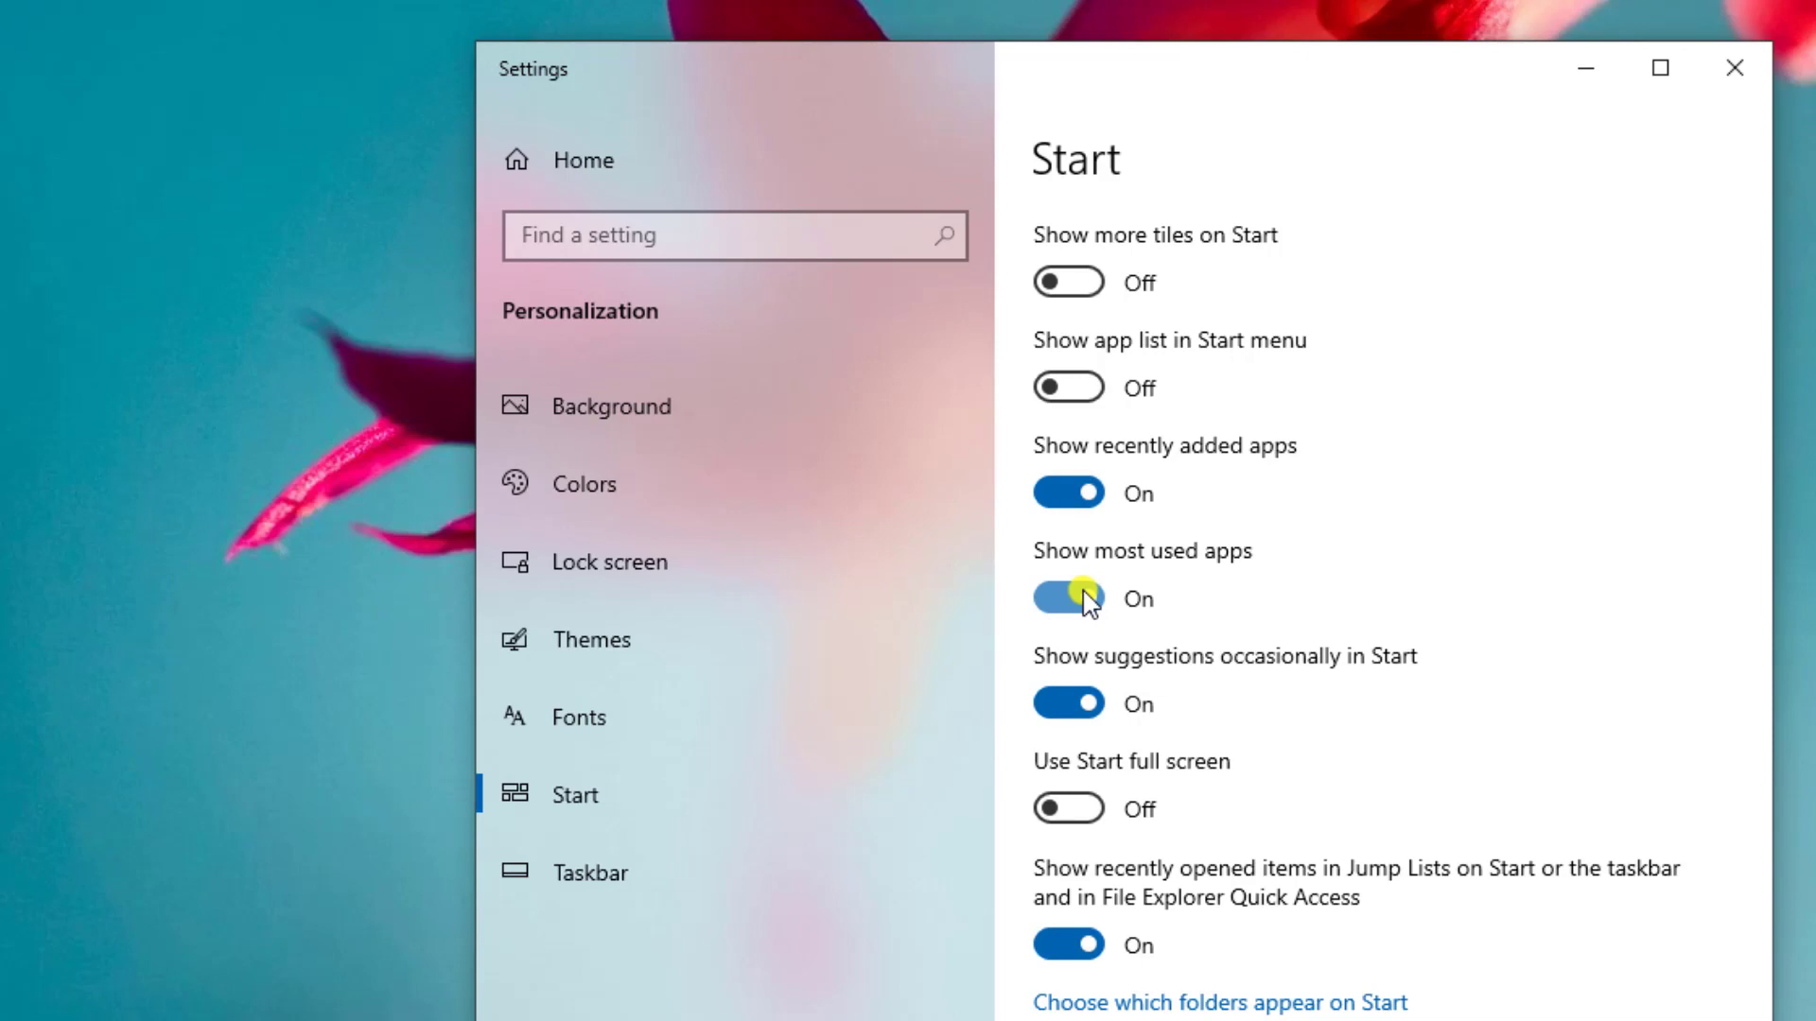
Turn on Use Start full screen, and open the Start menu to check its layout
{"action": "left_click", "coordinate": [1062, 809]}
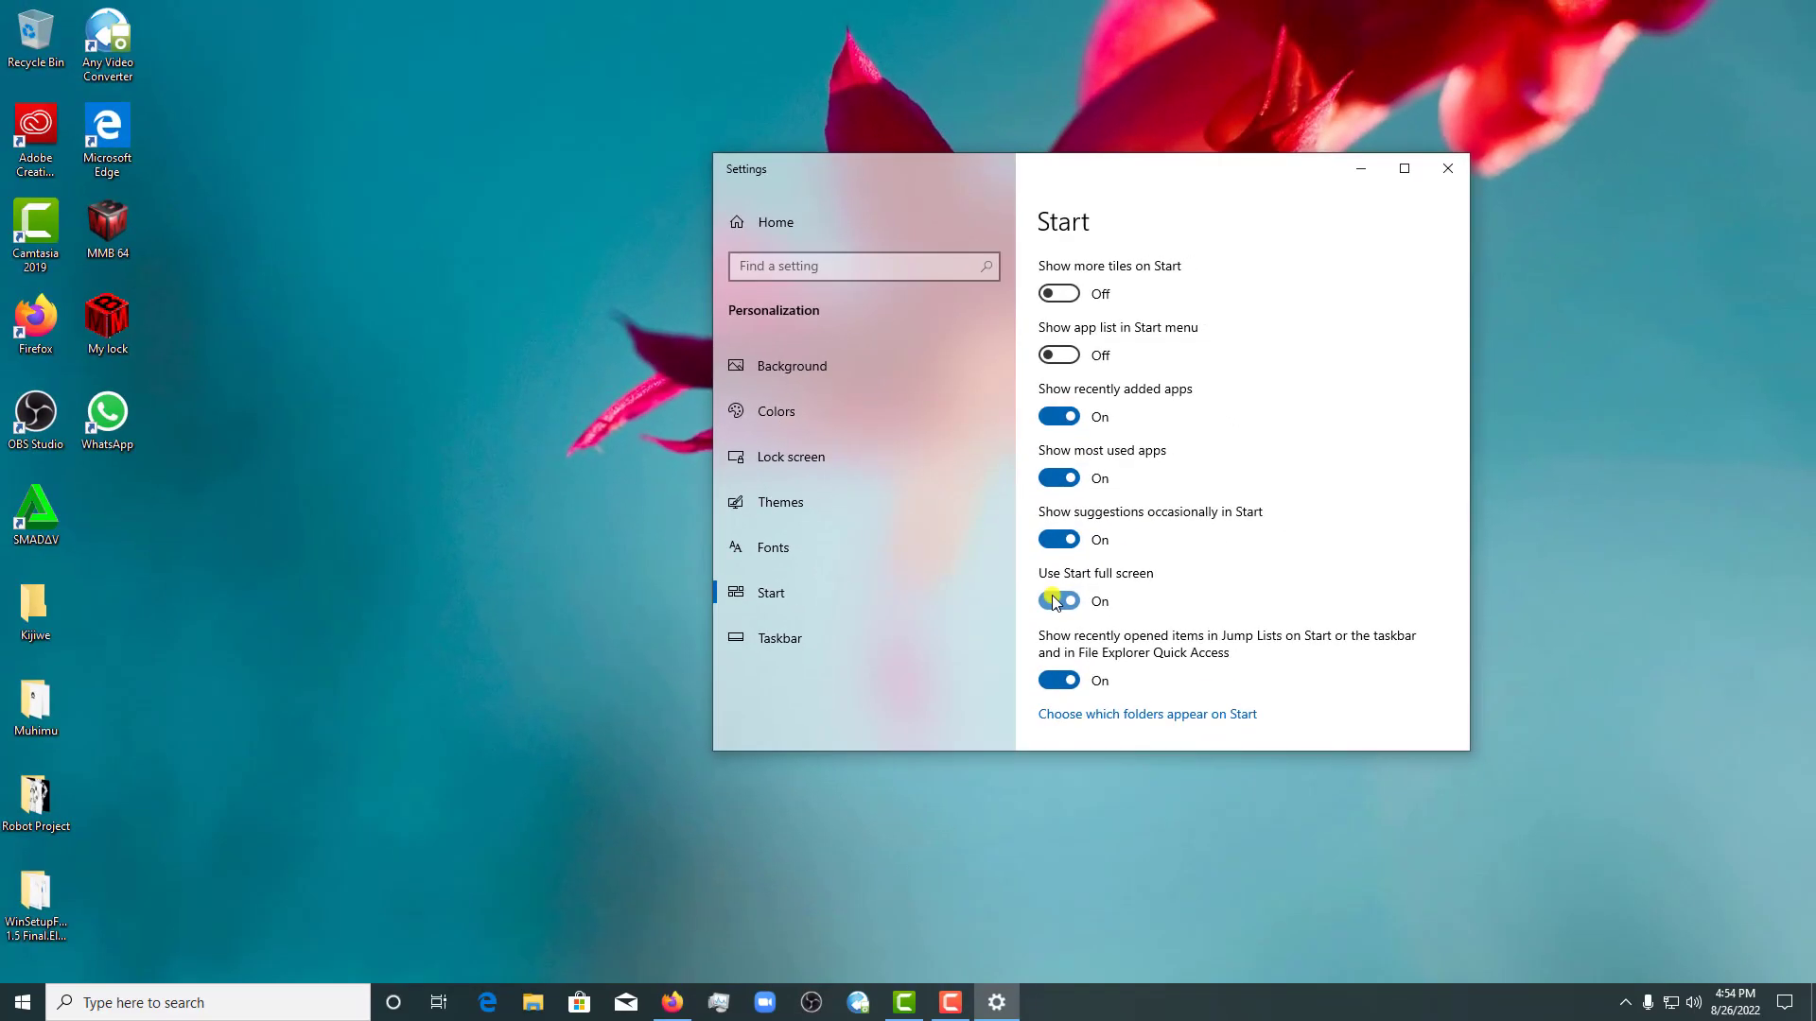
{"action": "key", "text": "super"}
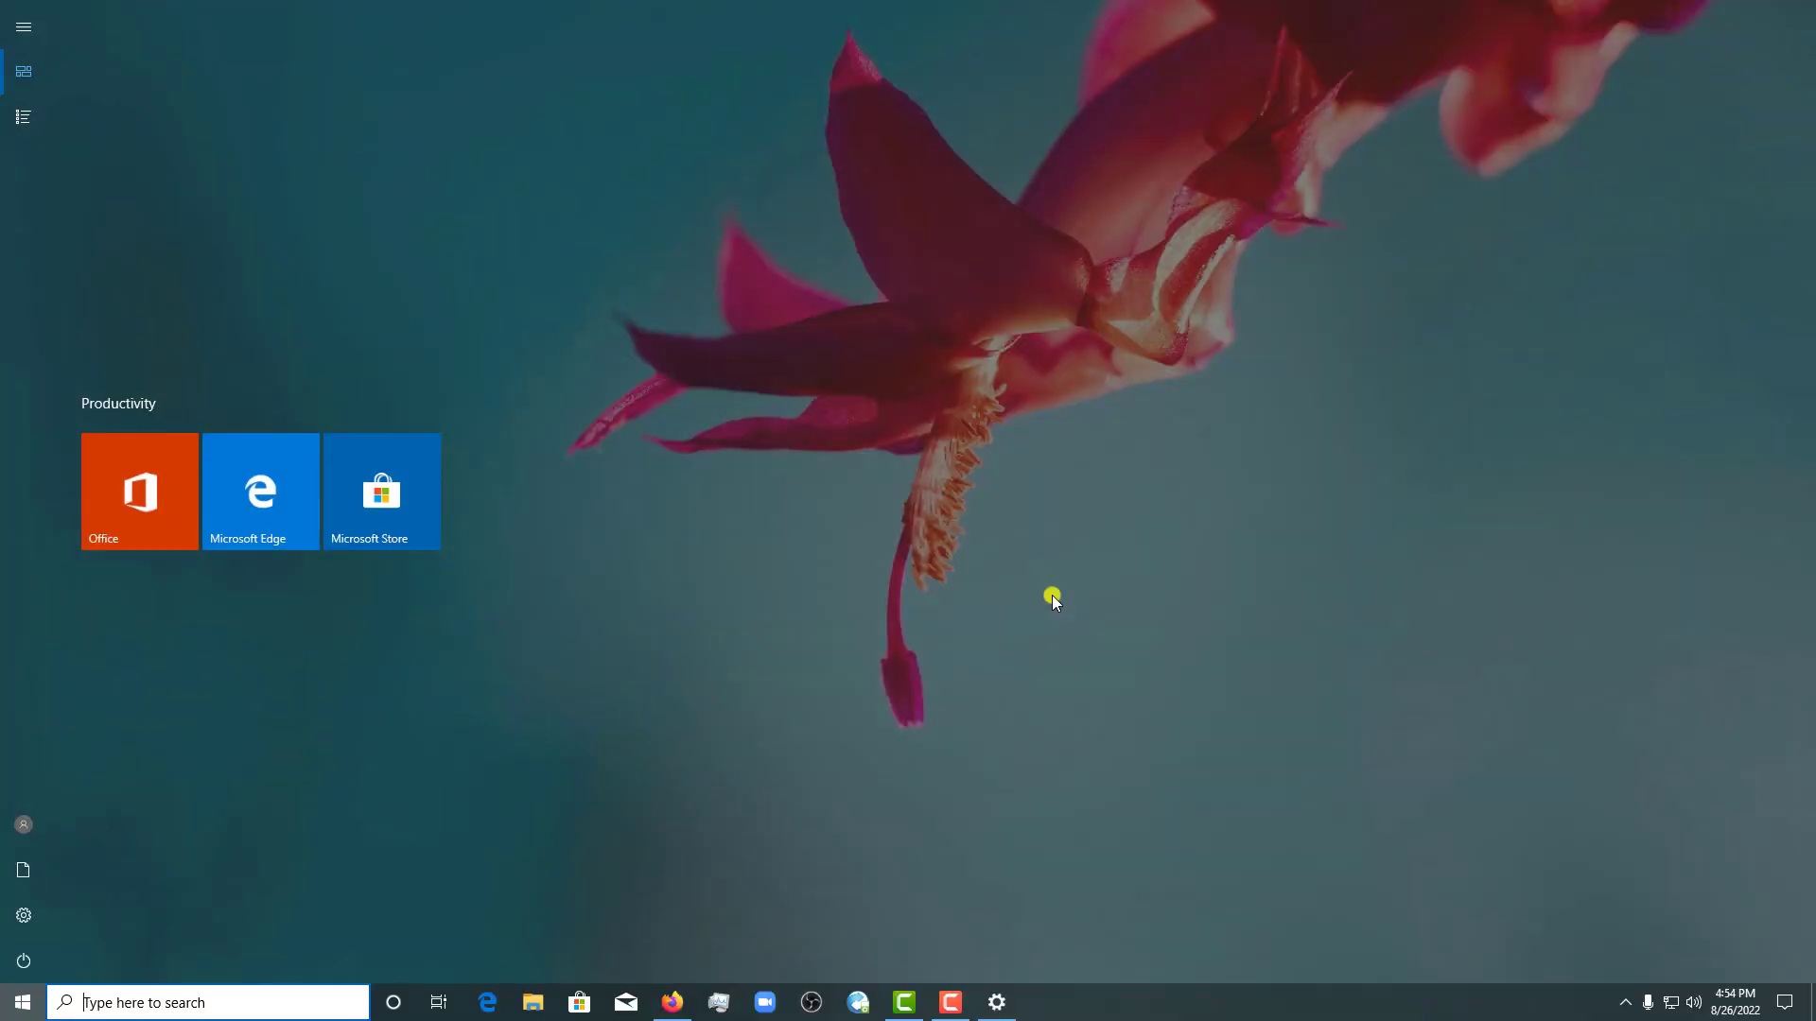
Show all apps in the full-screen Start menu and look through the alphabetical list
{"action": "left_click", "coordinate": [34, 123]}
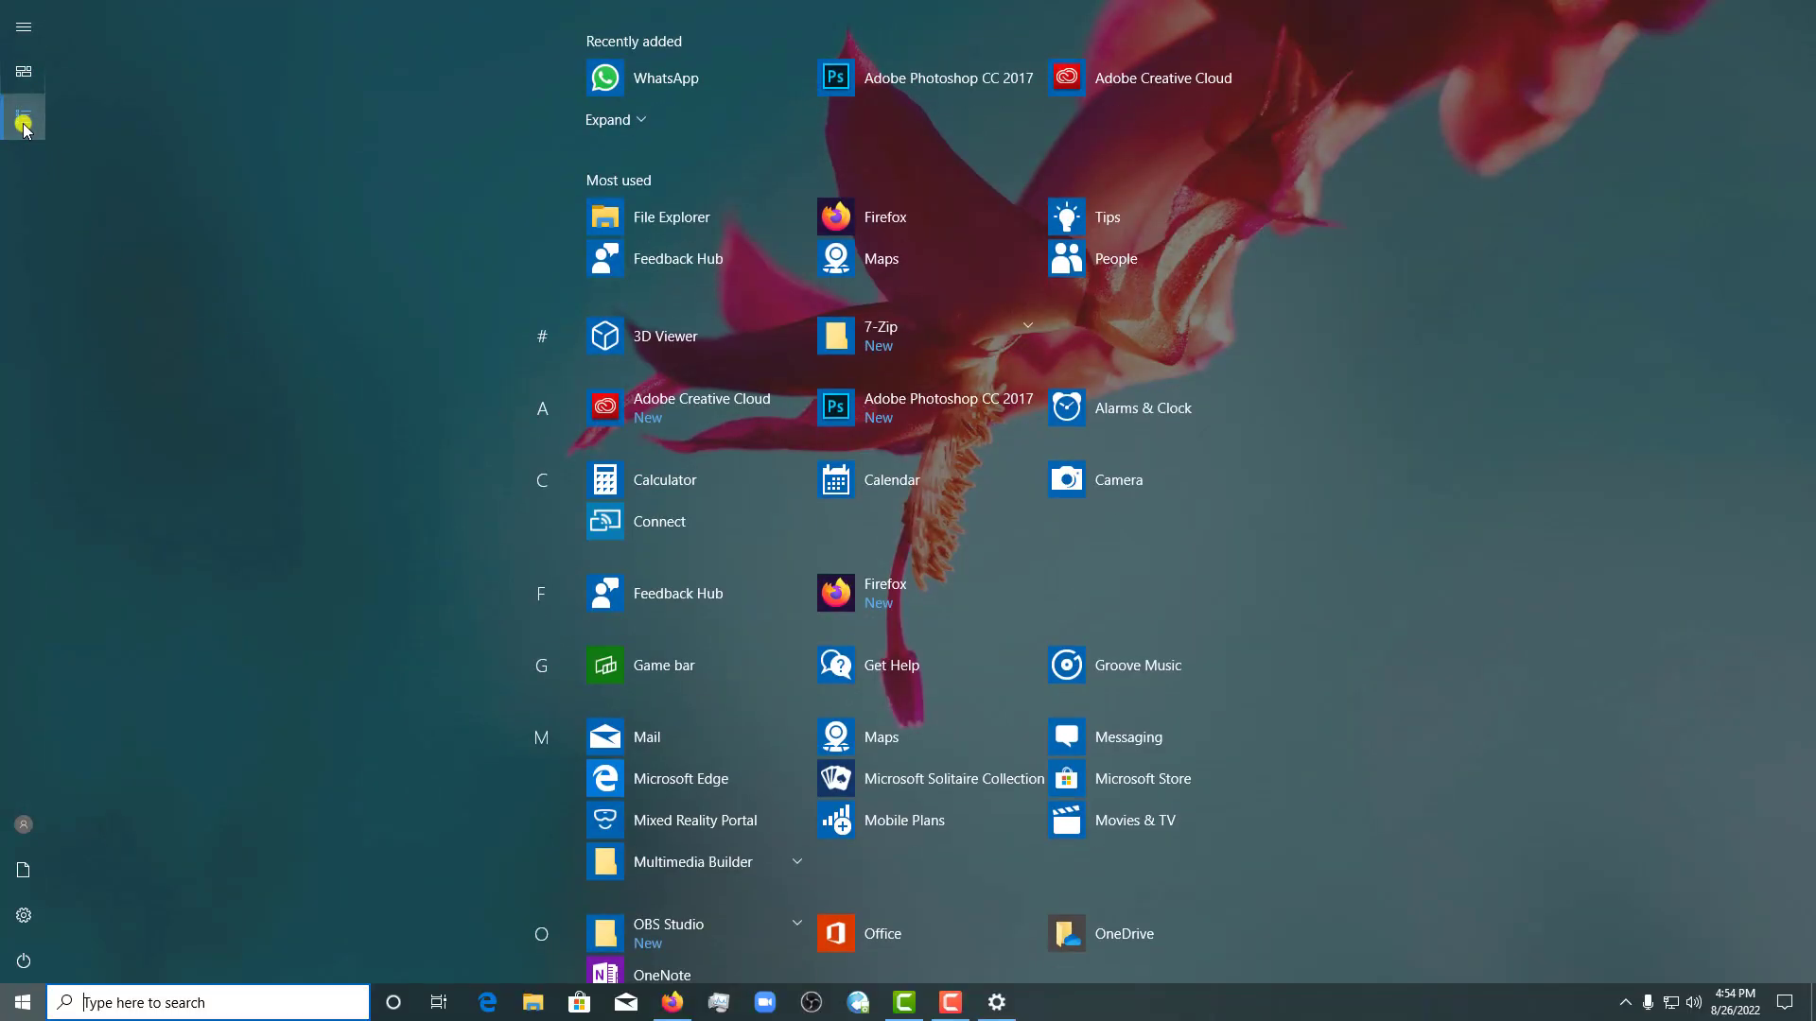
{"action": "scroll", "coordinate": [974, 373], "scroll_direction": "down", "scroll_amount": 8}
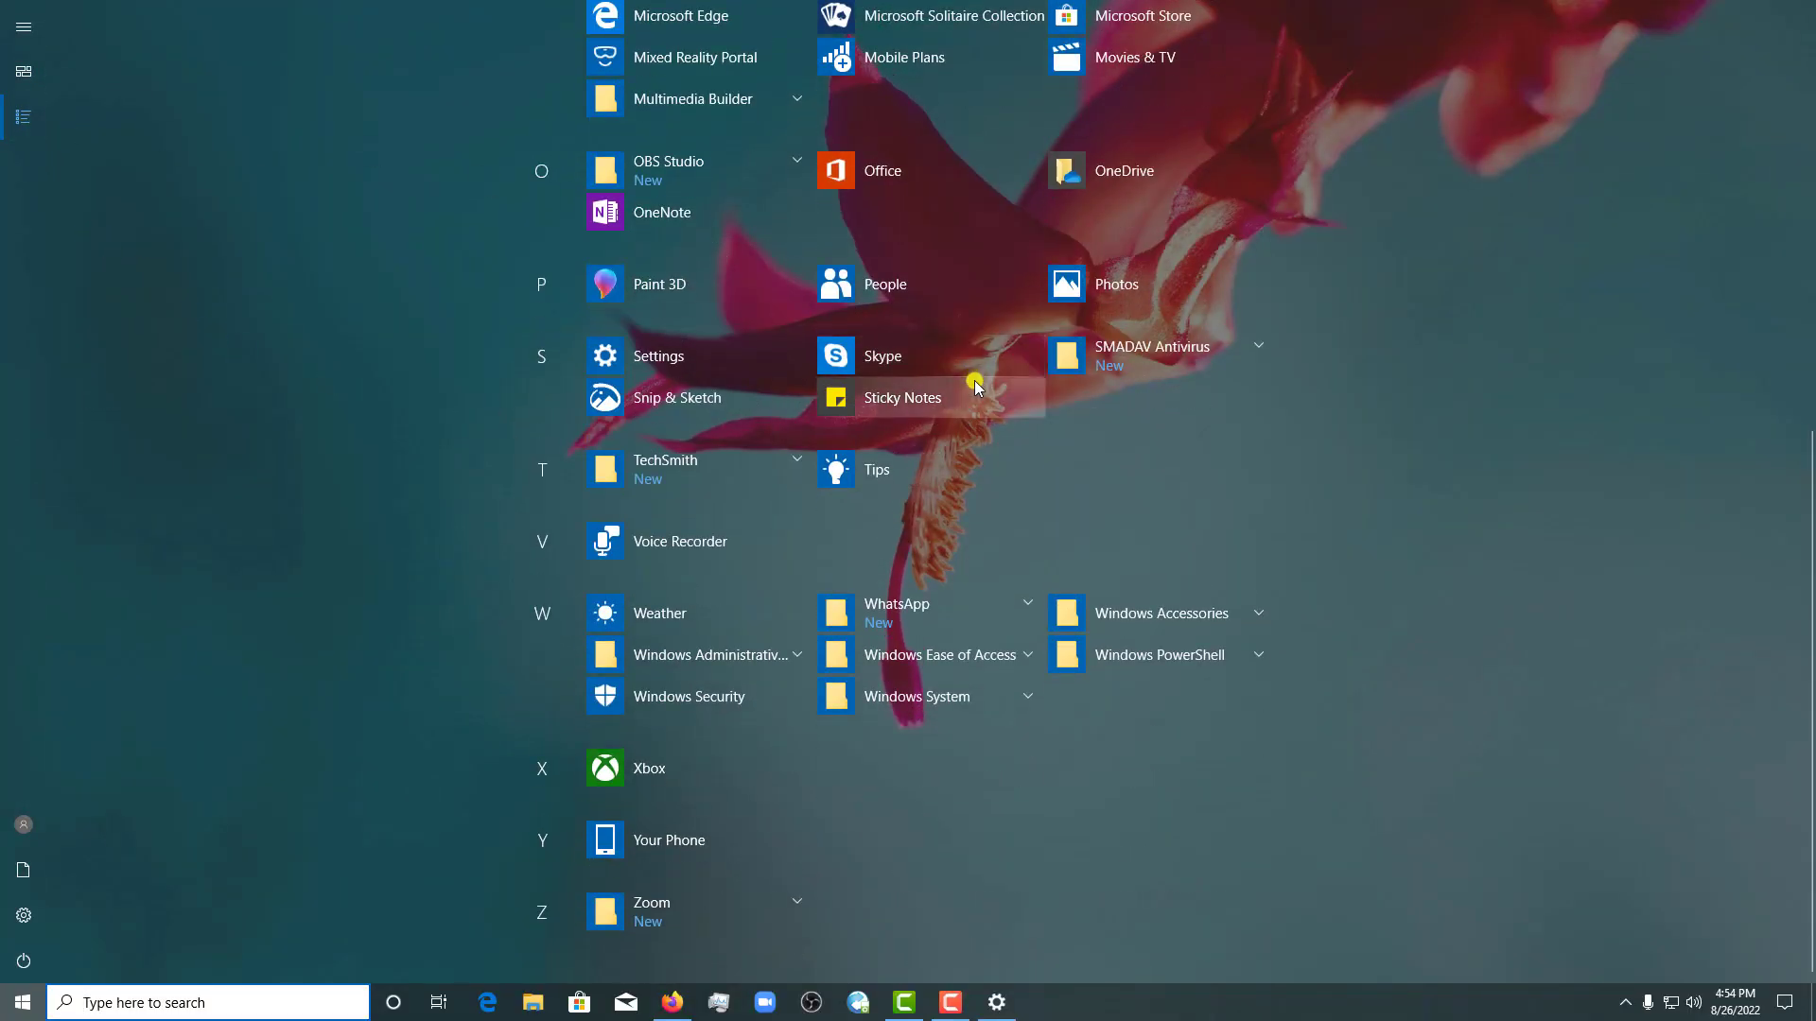
{"action": "scroll", "coordinate": [976, 386], "scroll_direction": "up", "scroll_amount": 8}
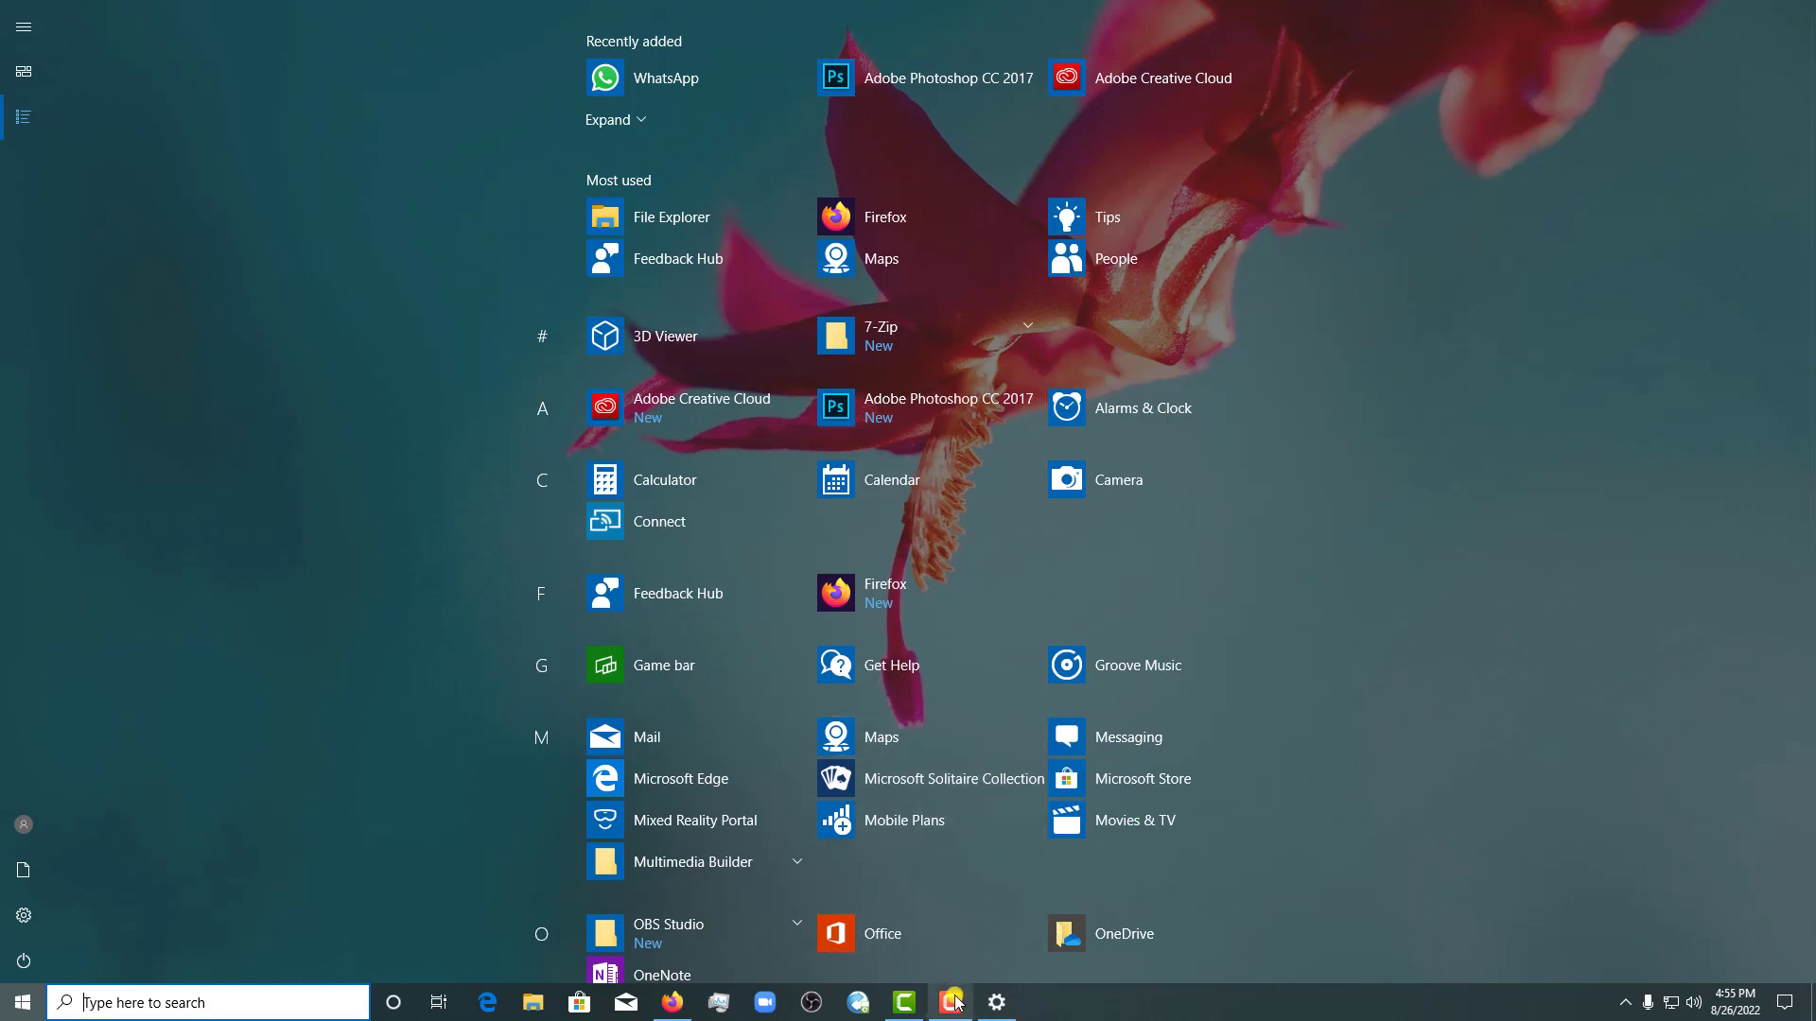
{"action": "scroll", "coordinate": [1396, 399], "scroll_direction": "down", "scroll_amount": 5}
{"action": "left_click", "coordinate": [1396, 399]}
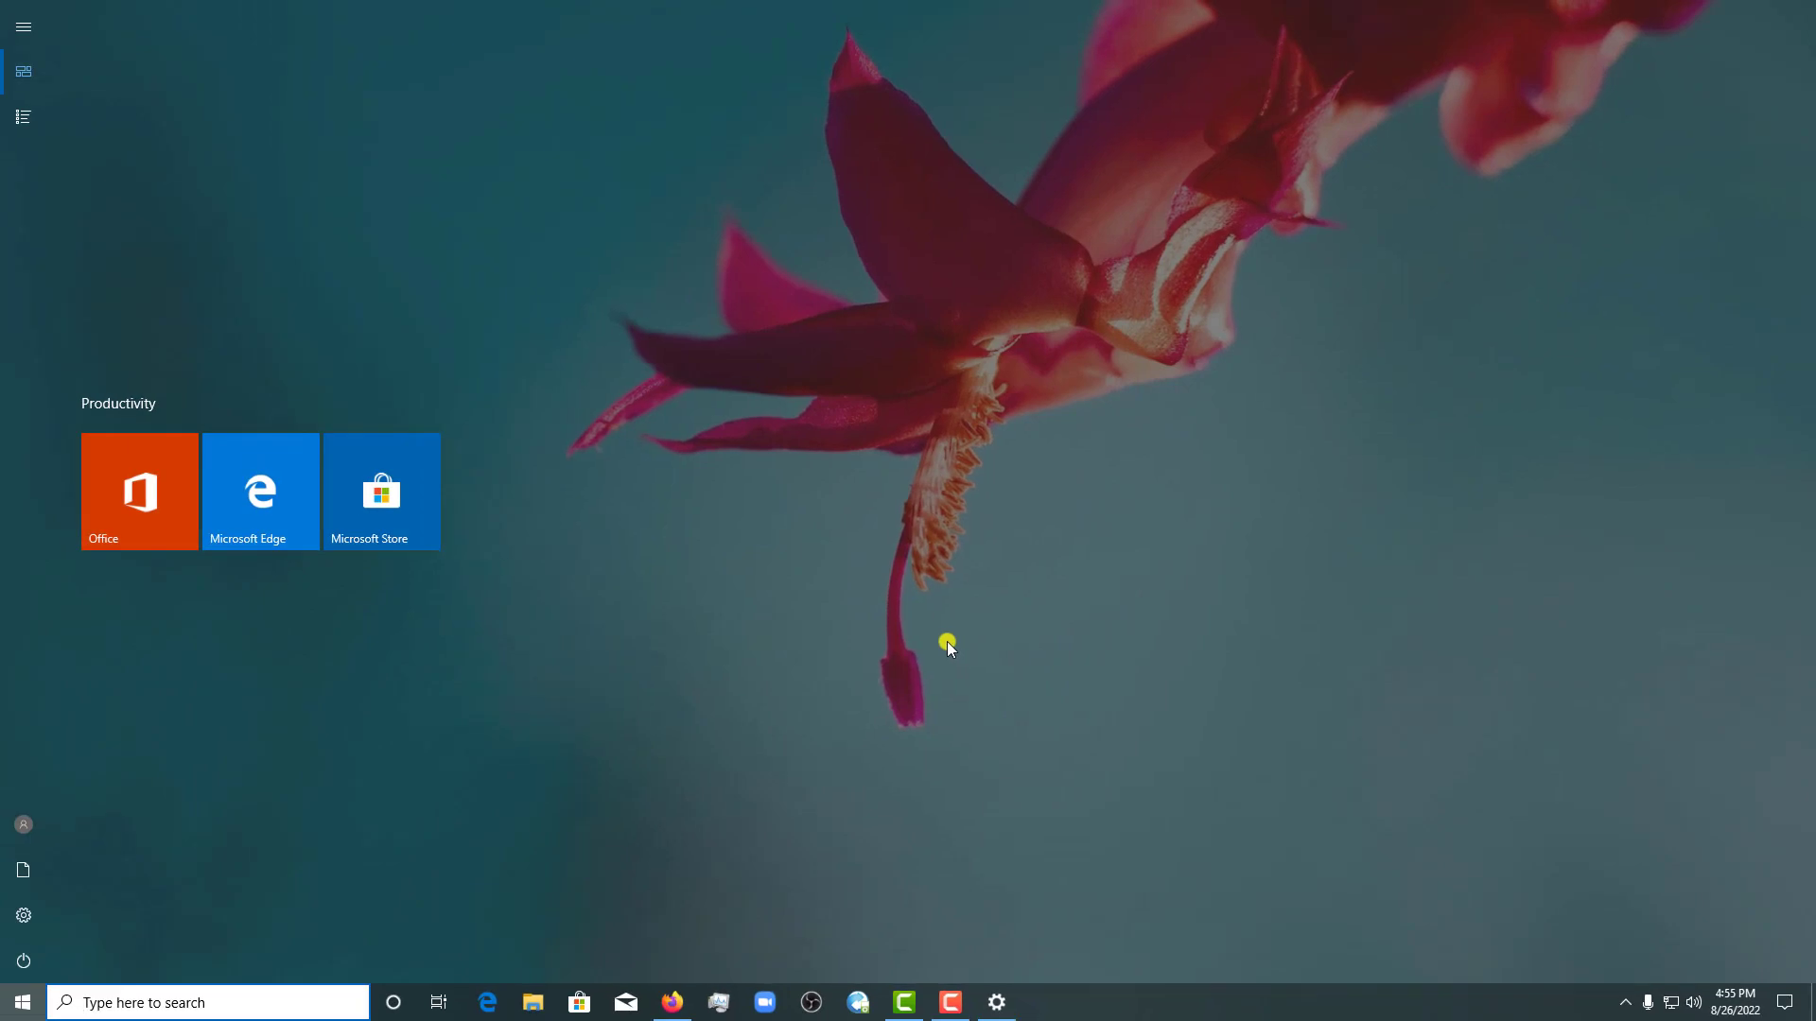
Turn off Use Start full screen, and open the Start menu to check its layout
{"action": "left_click", "coordinate": [946, 641]}
{"action": "left_click", "coordinate": [1059, 601]}
{"action": "key", "text": "super"}
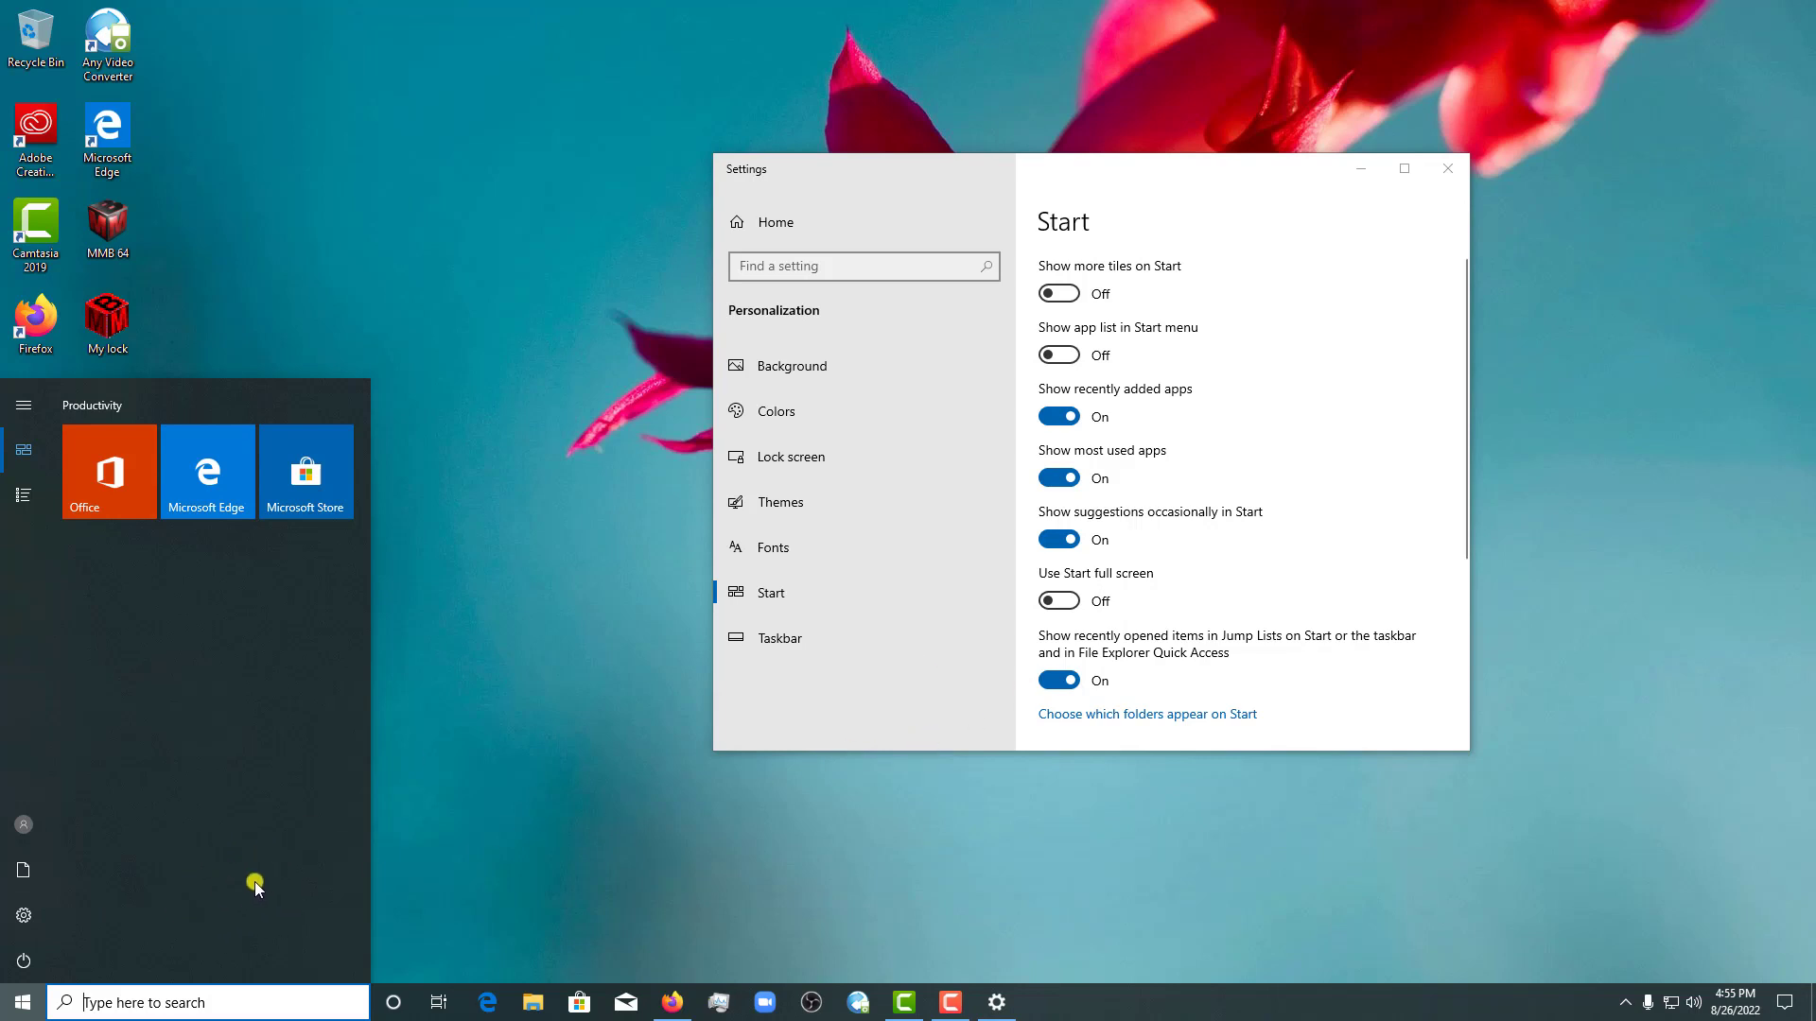
Turn off showing recently opened items in Jump Lists and File Explorer Quick Access, and reposition the Settings window
{"action": "left_click", "coordinate": [1059, 680]}
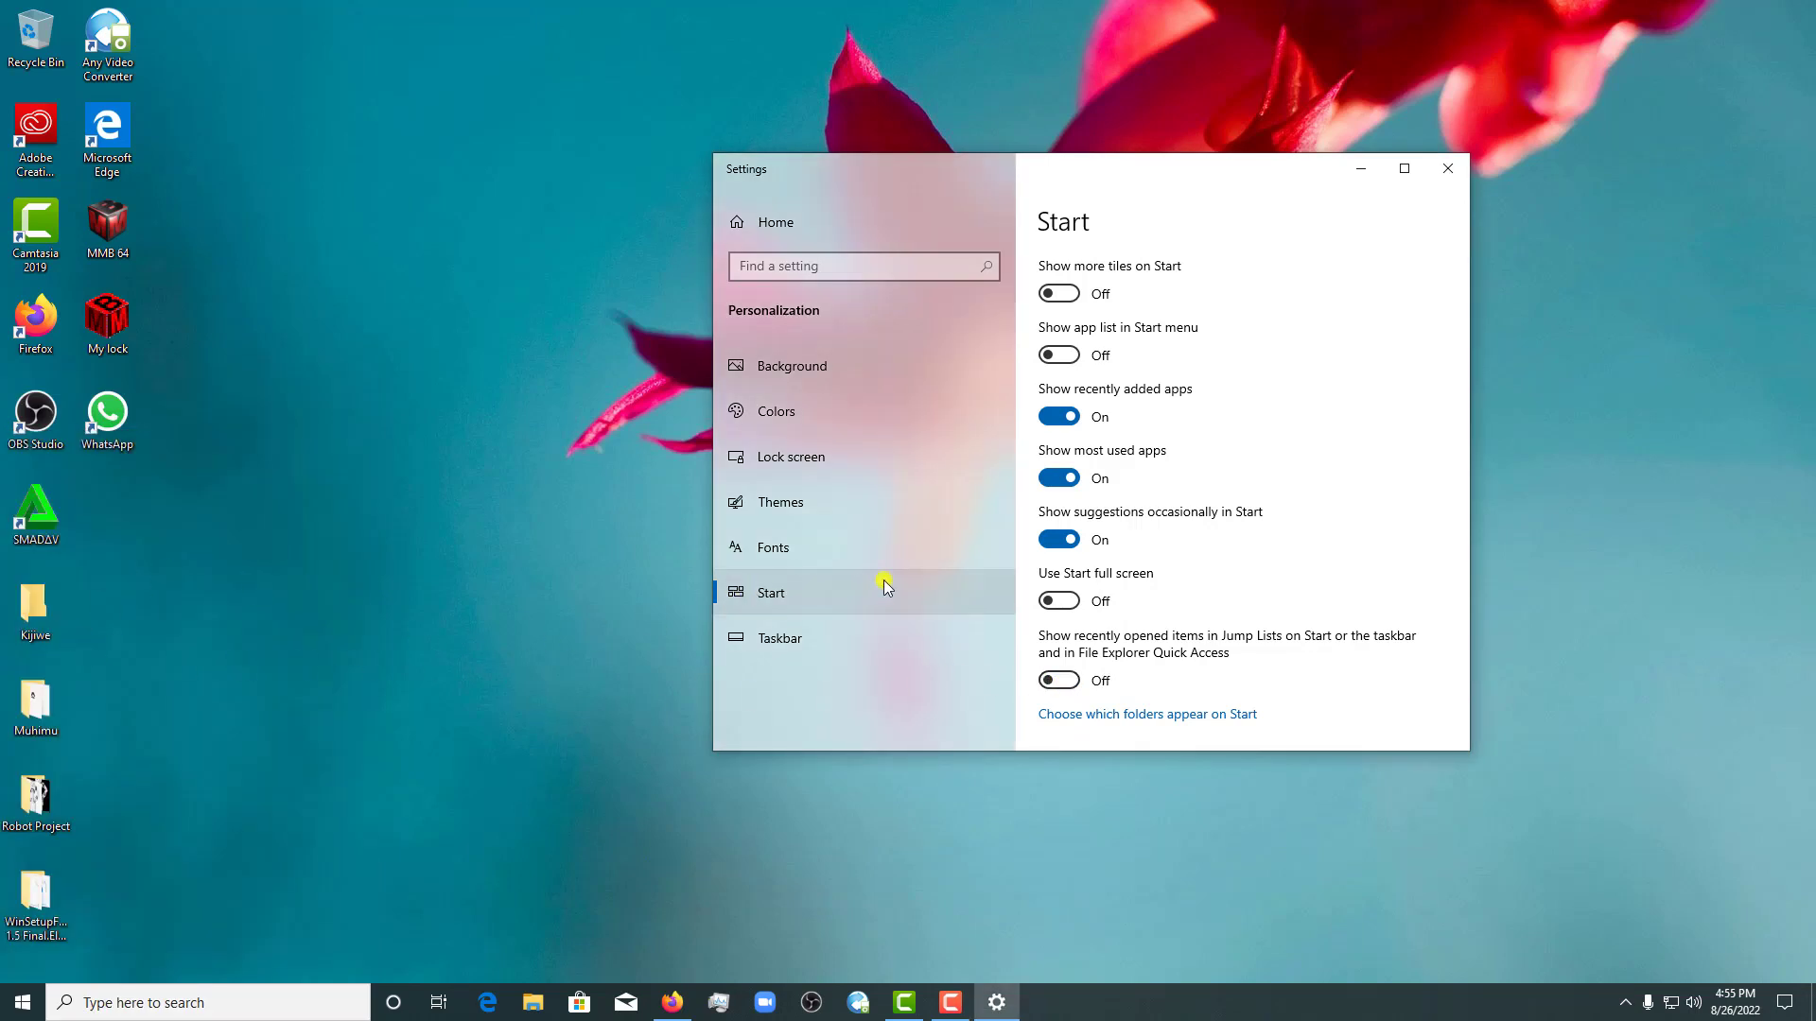
{"action": "left_click", "coordinate": [116, 323]}
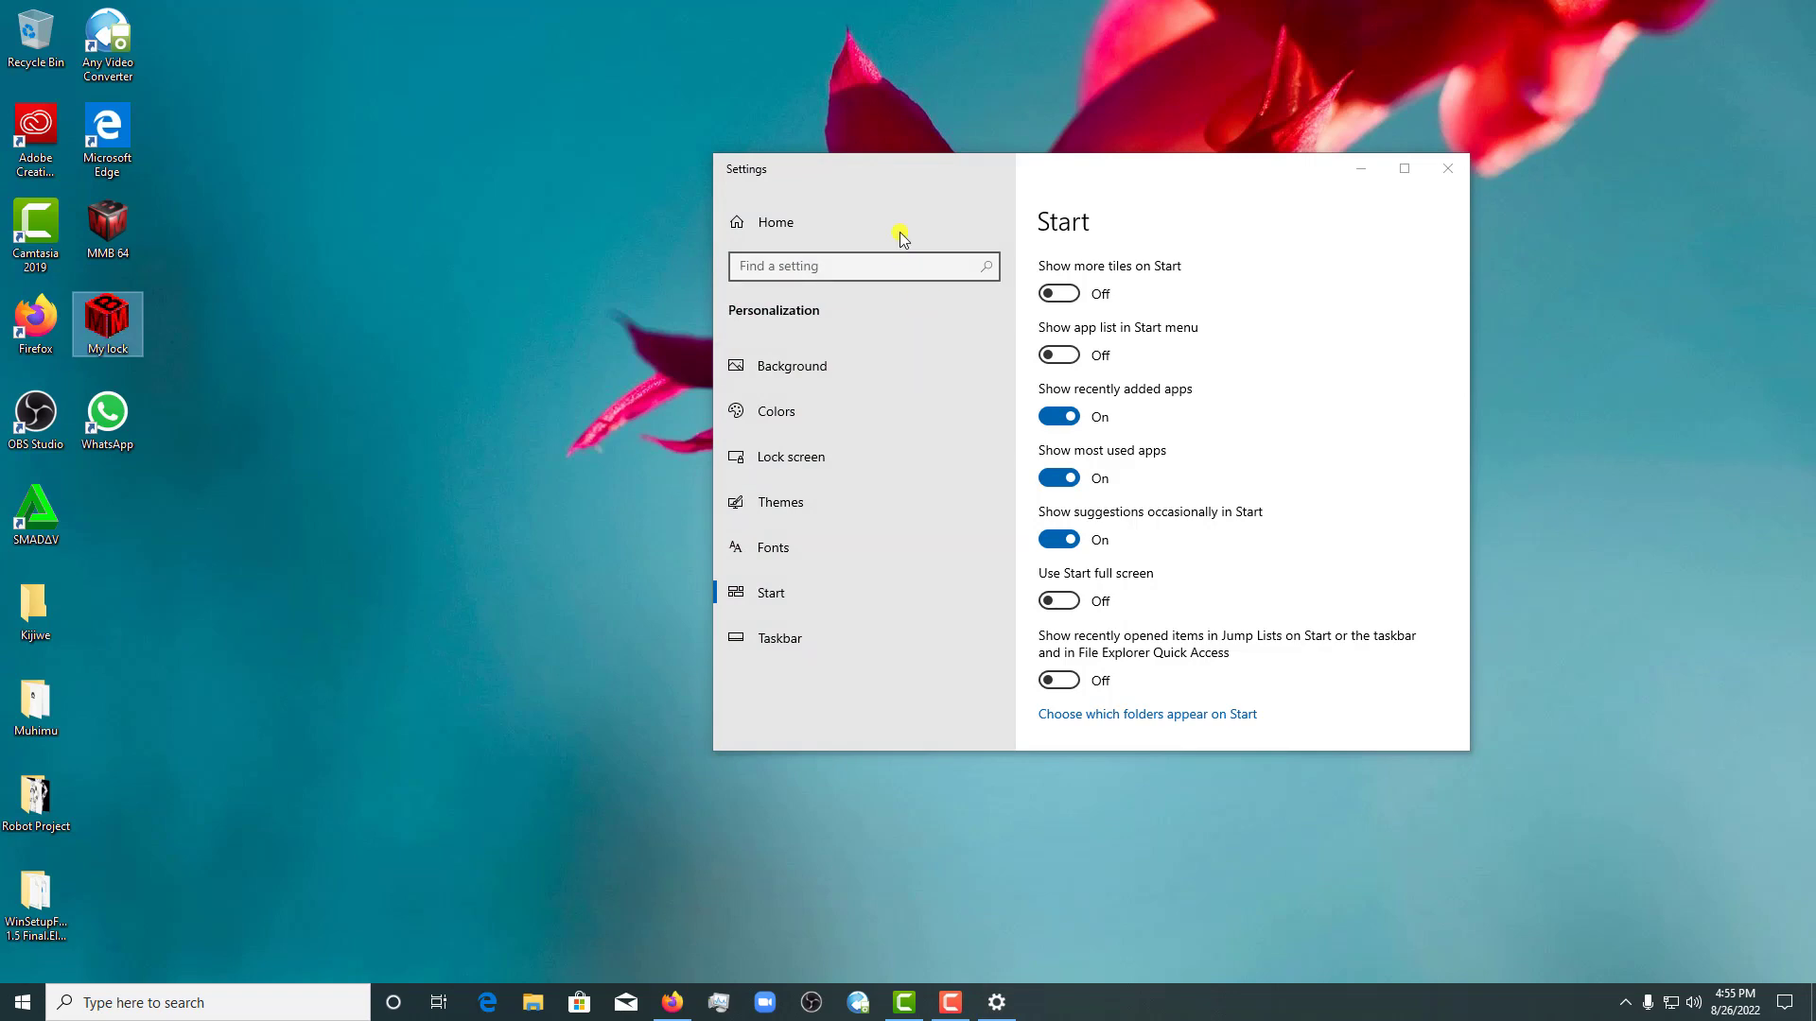
{"action": "left_click_drag", "start_coordinate": [904, 167], "coordinate": [1528, 158]}
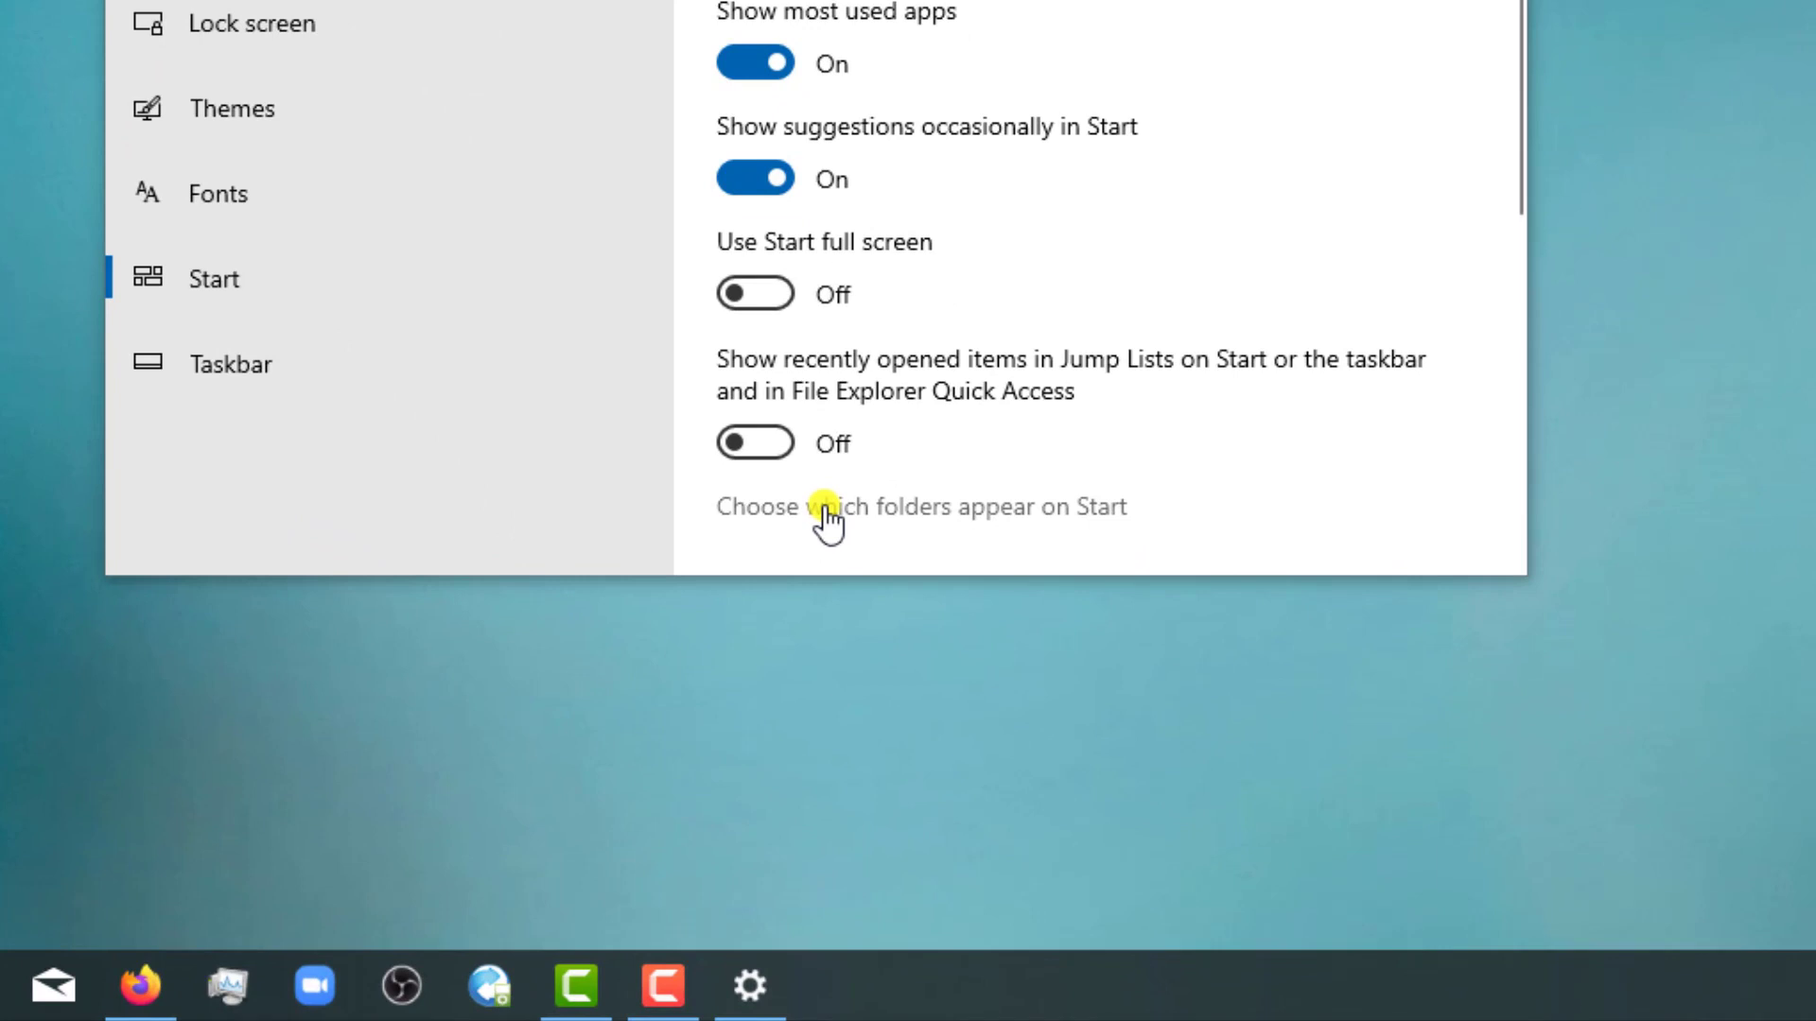
In the choice of folders shown on Start, turn Downloads on and Settings off, and check the Start menu
{"action": "left_click", "coordinate": [827, 516]}
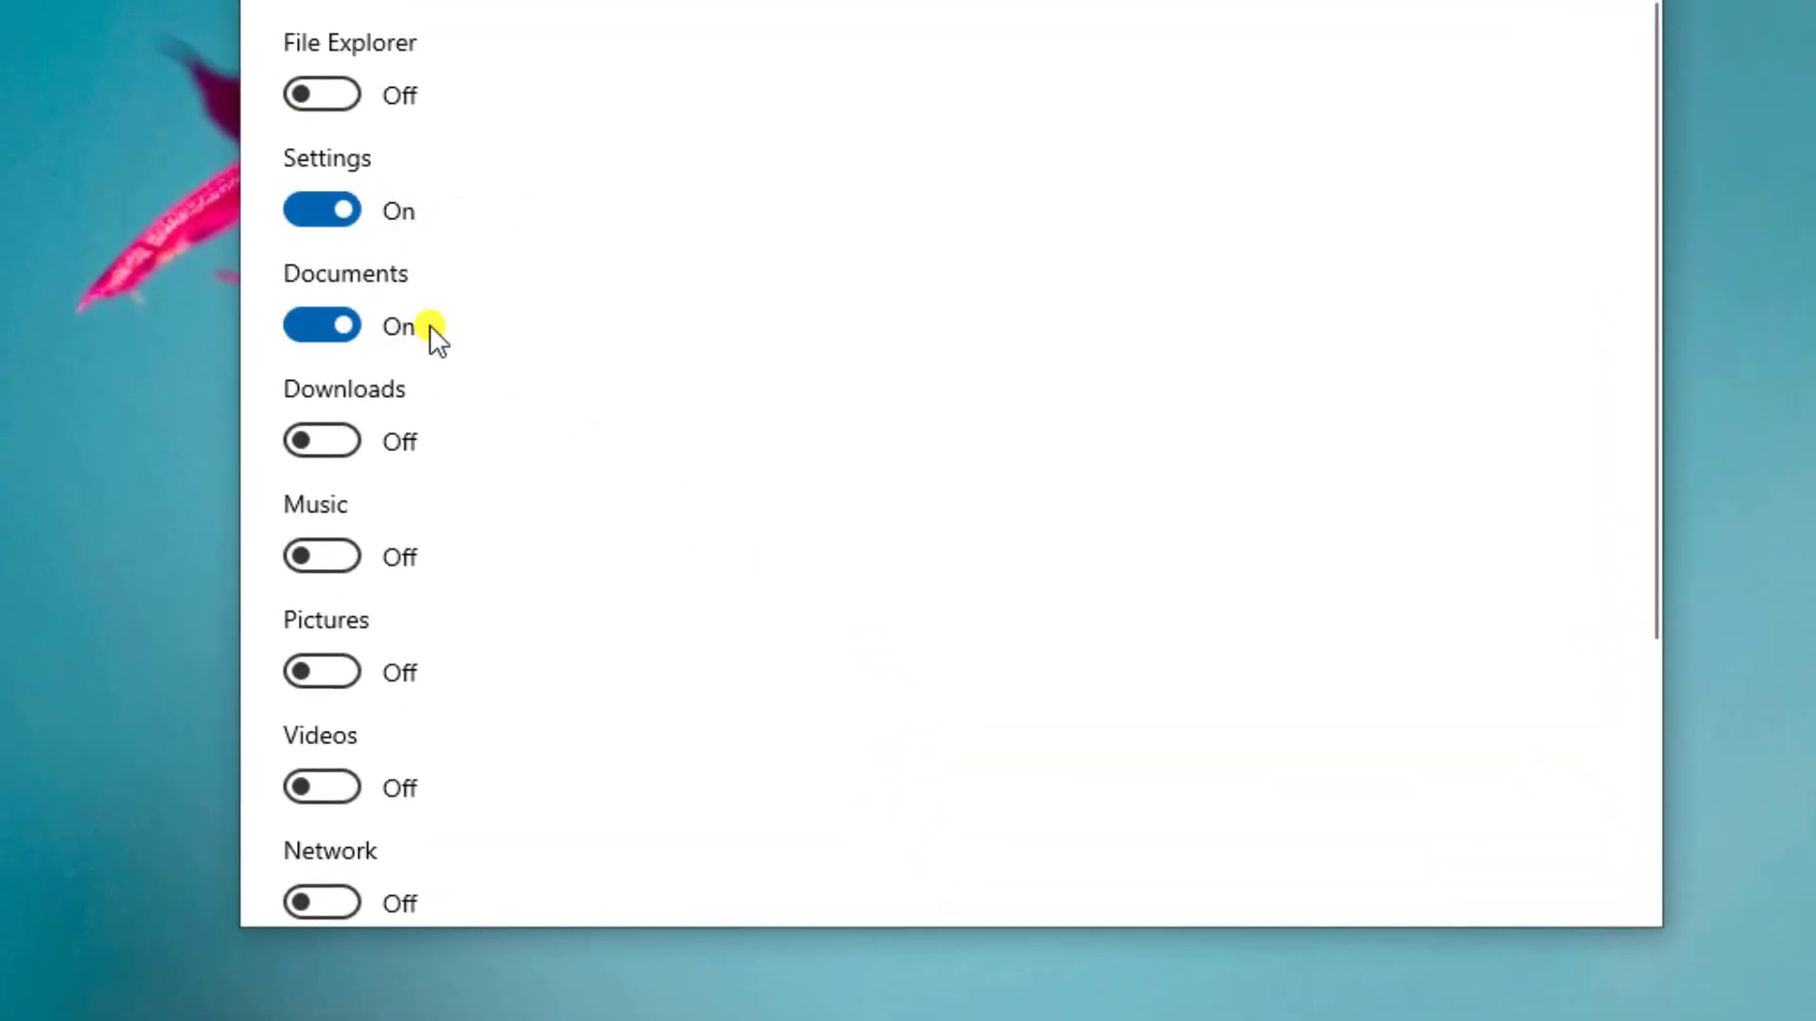
{"action": "left_click", "coordinate": [322, 463]}
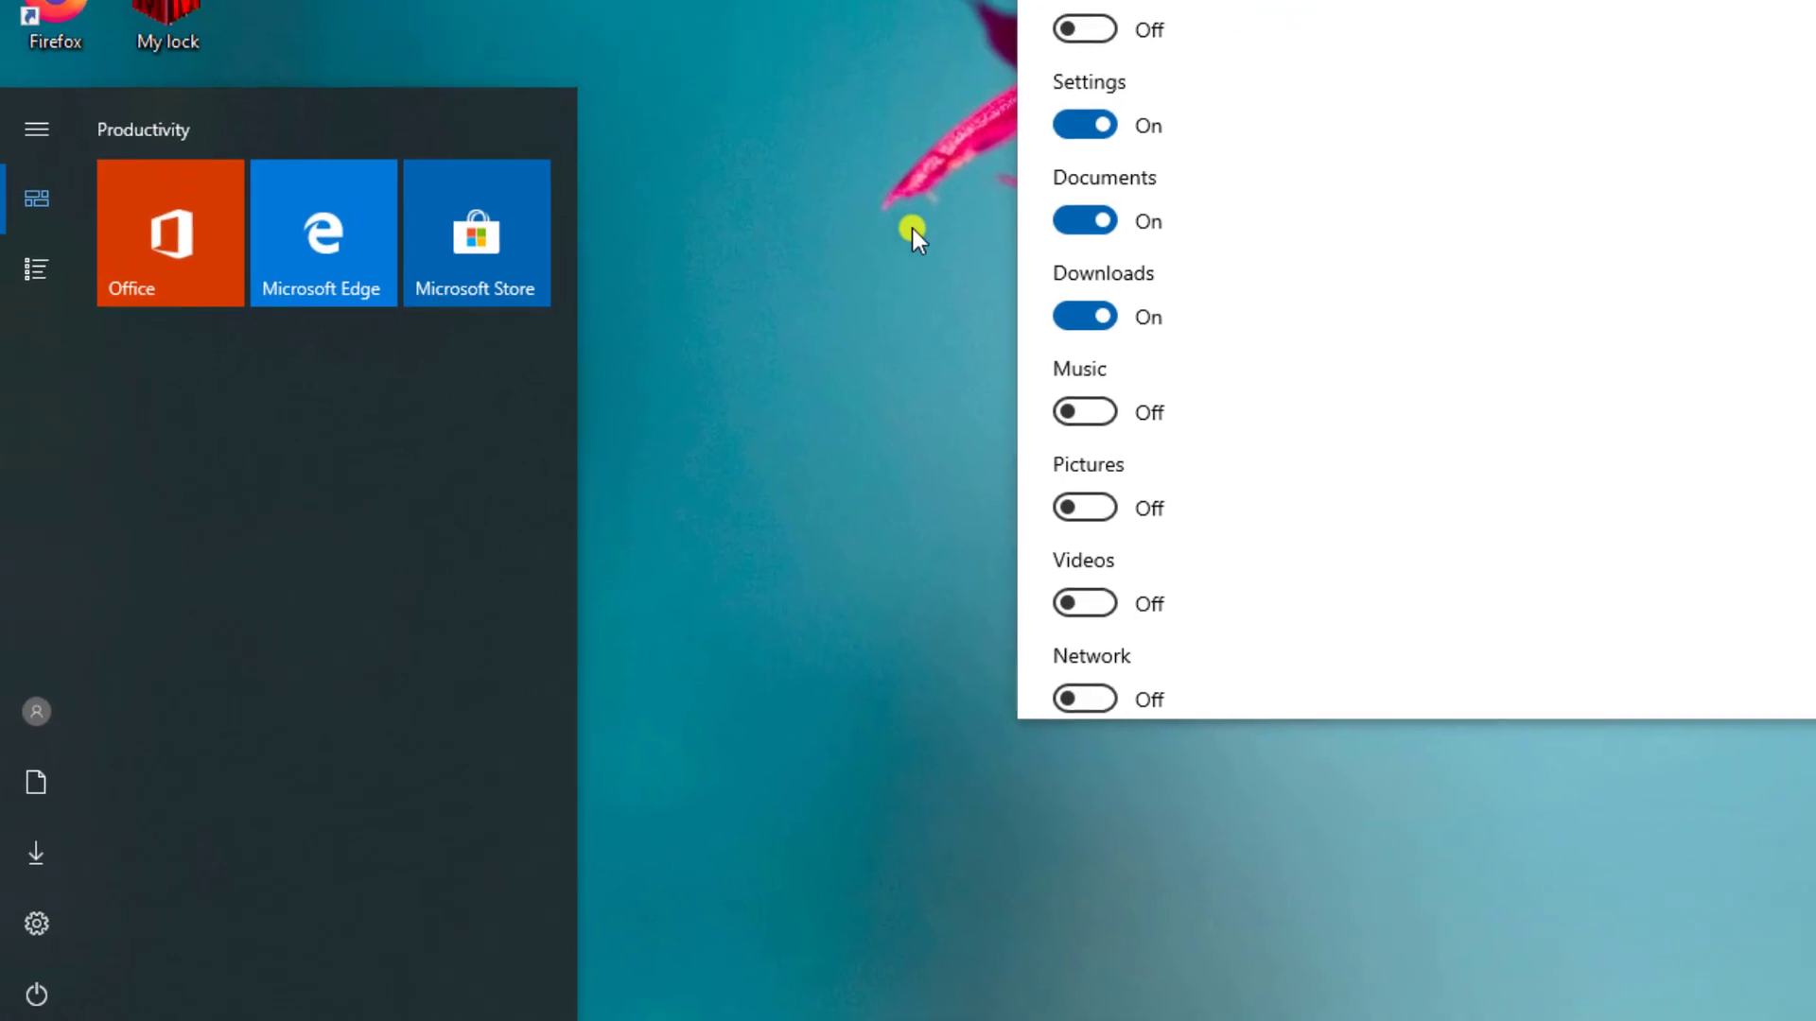
{"action": "left_click", "coordinate": [1078, 130]}
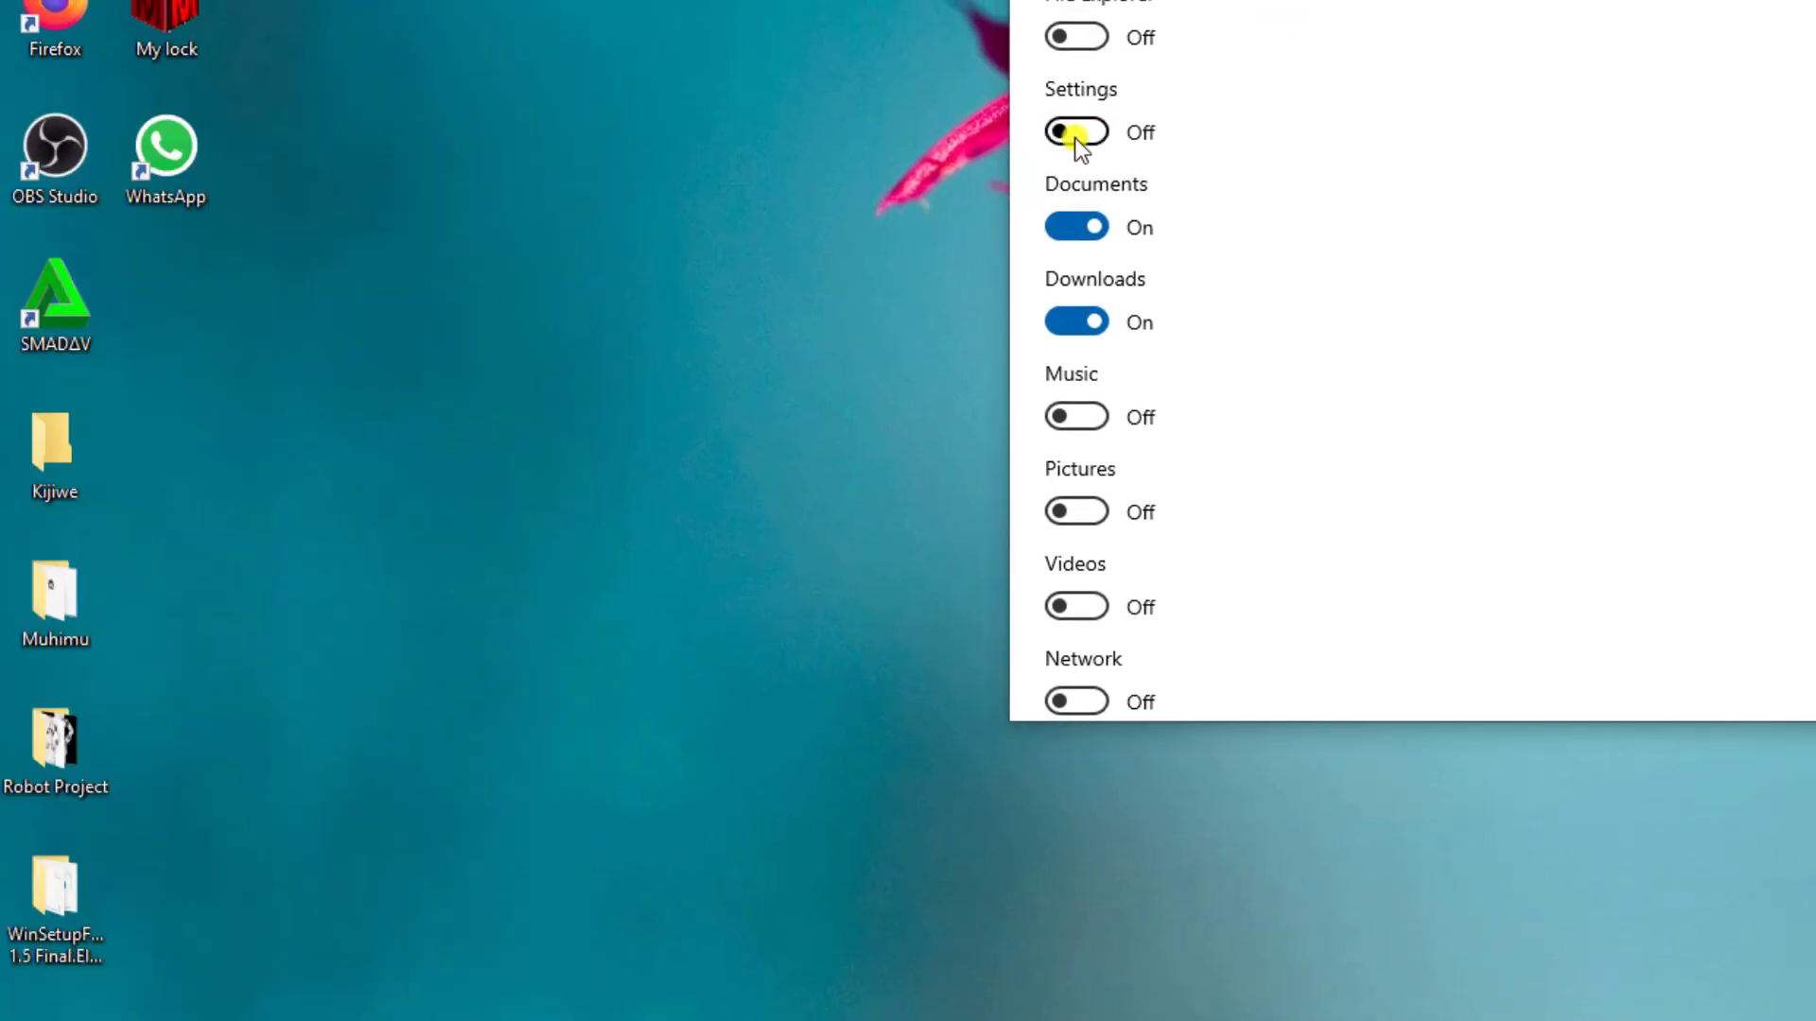
{"action": "key", "text": "super"}
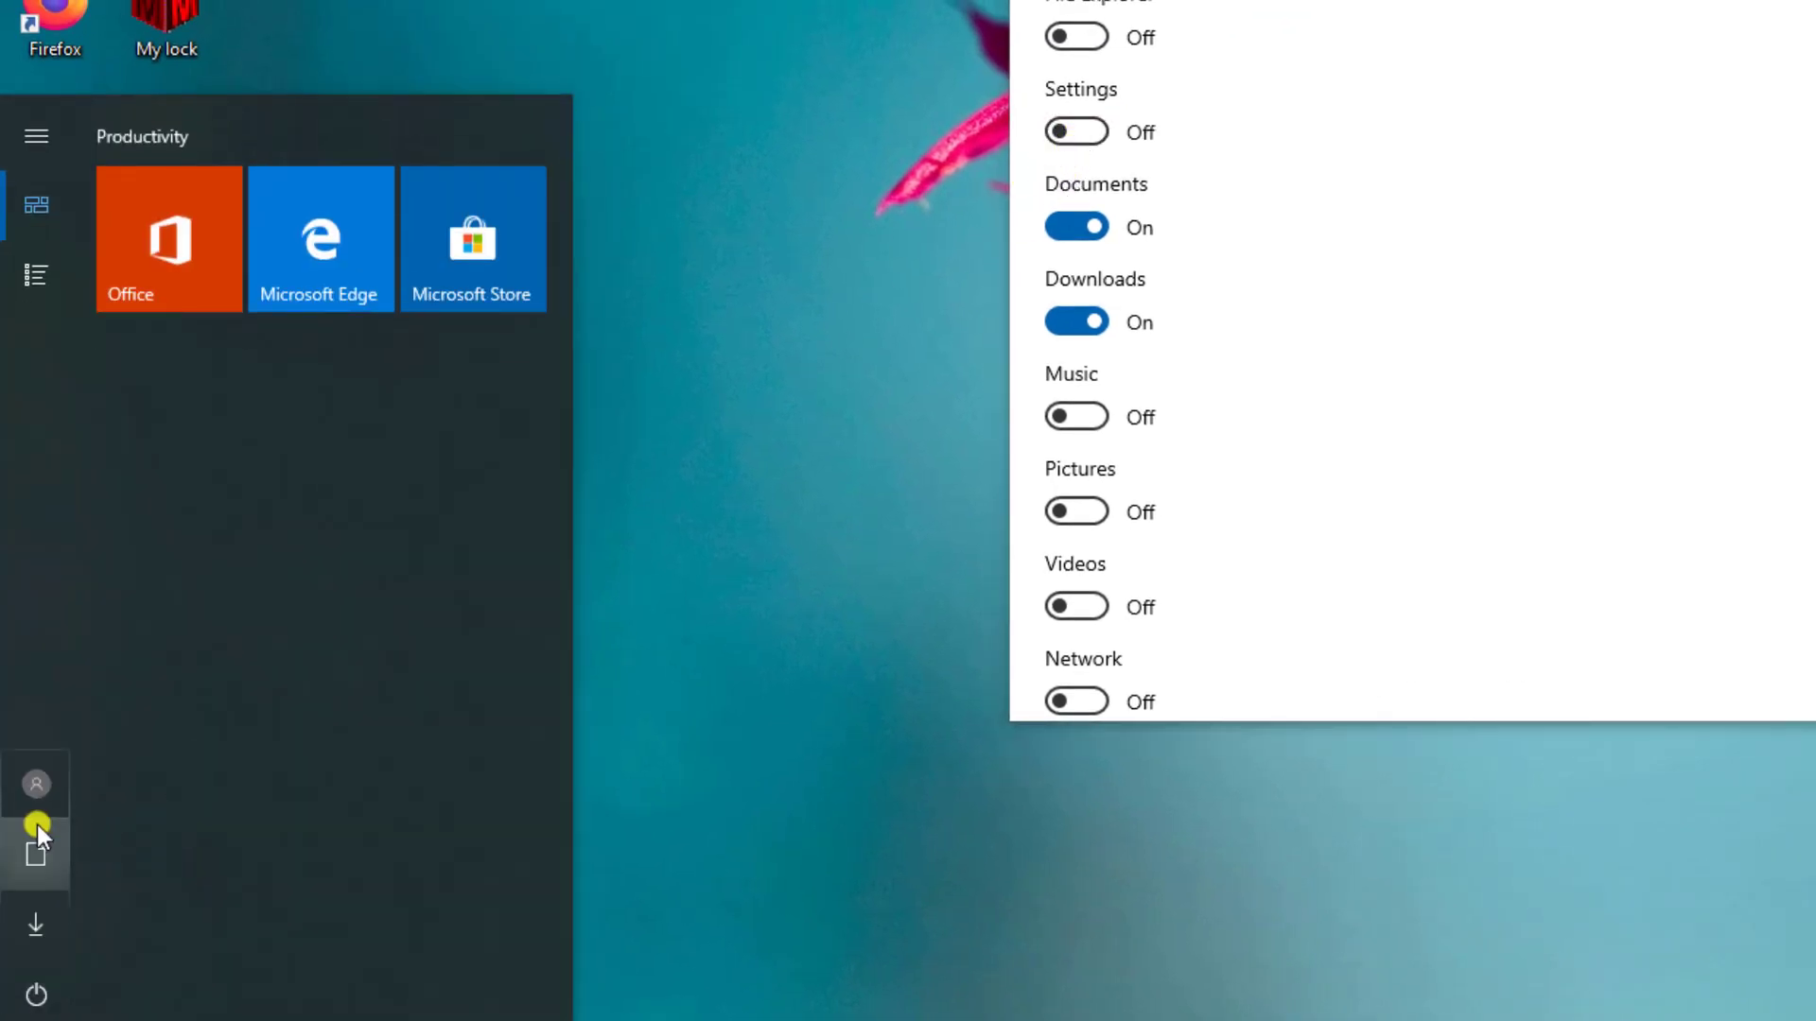
Turn off Documents and Downloads for Start, check the Start menu's folder icons, and close Settings
{"action": "left_click", "coordinate": [1077, 225]}
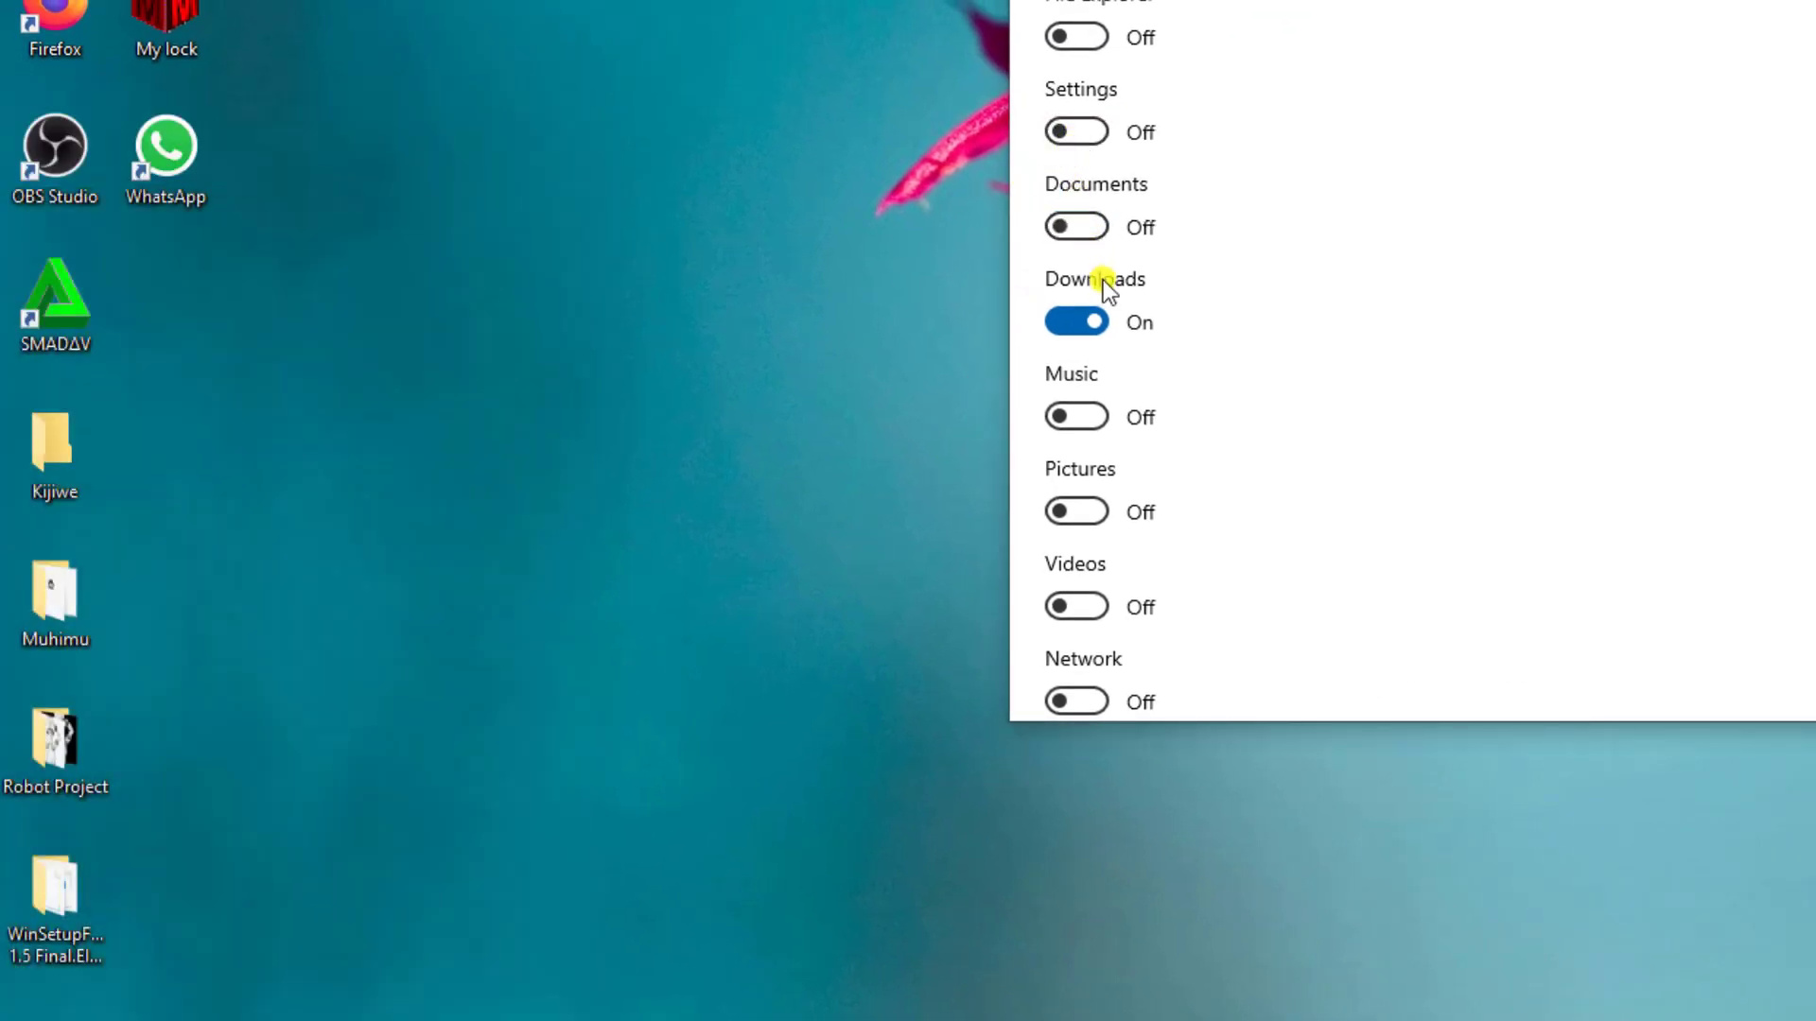
{"action": "left_click", "coordinate": [1068, 322]}
{"action": "key", "text": "super"}
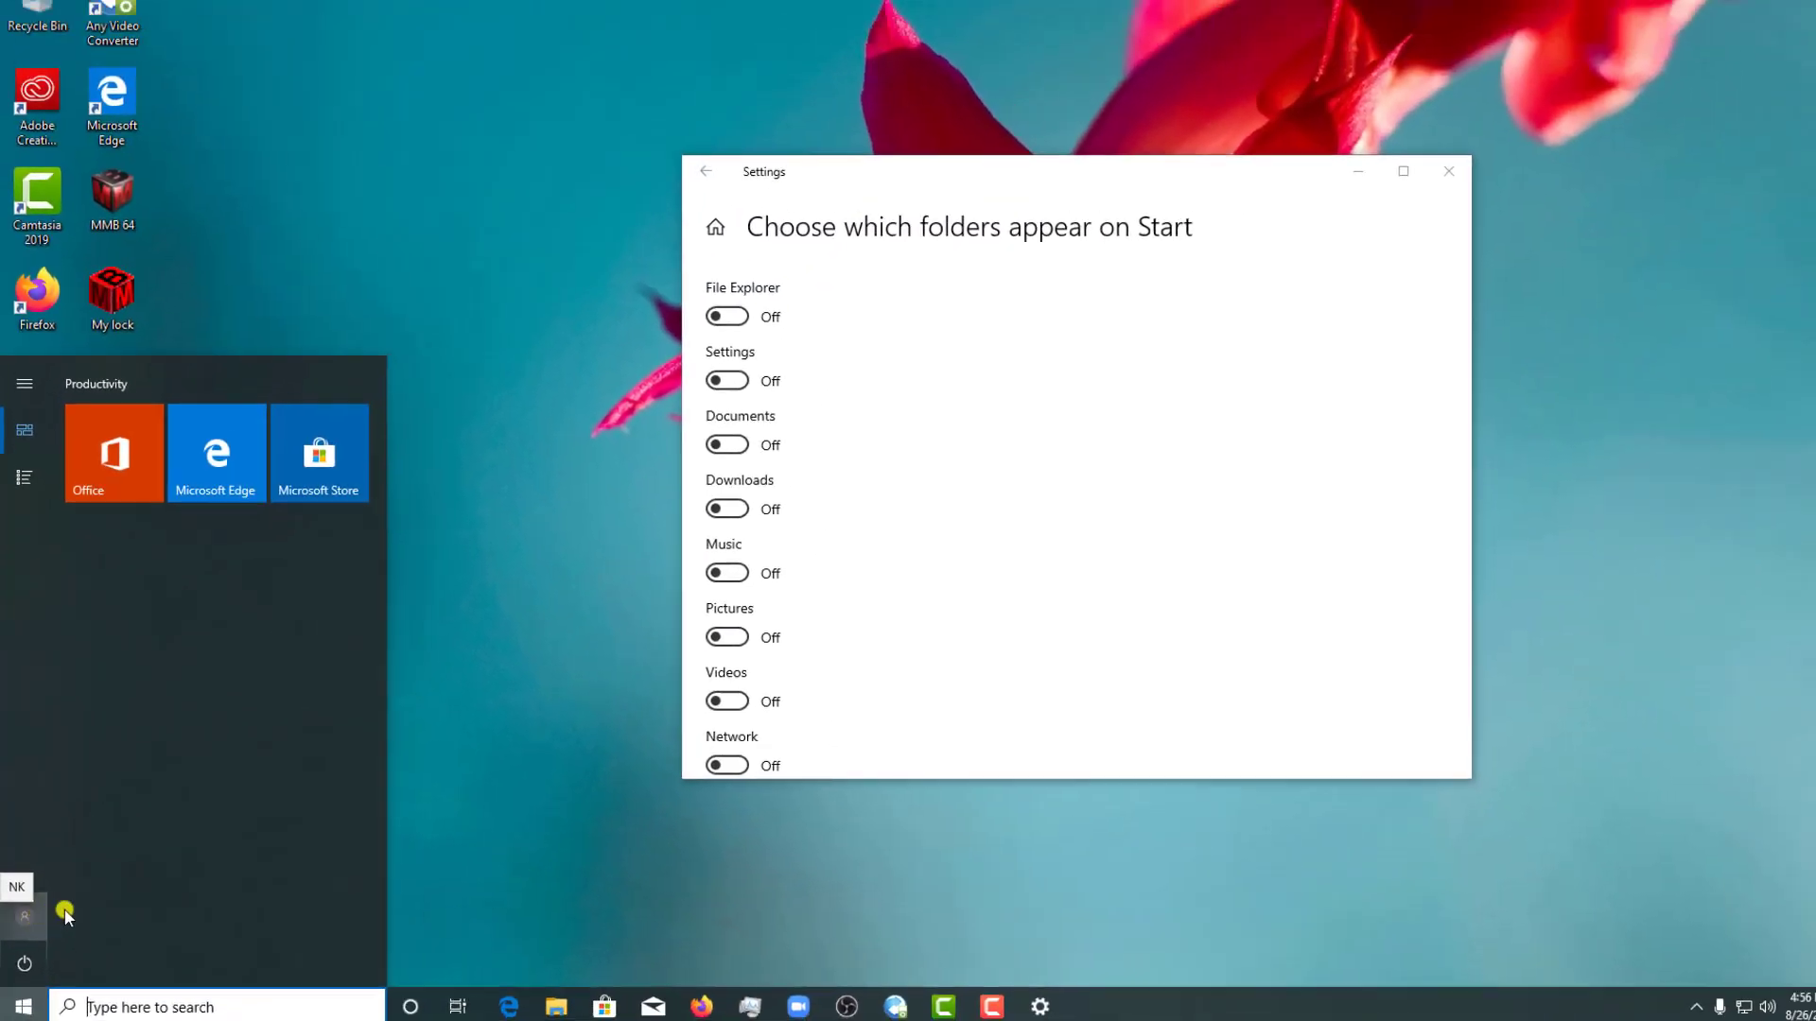
{"action": "left_click", "coordinate": [1440, 168]}
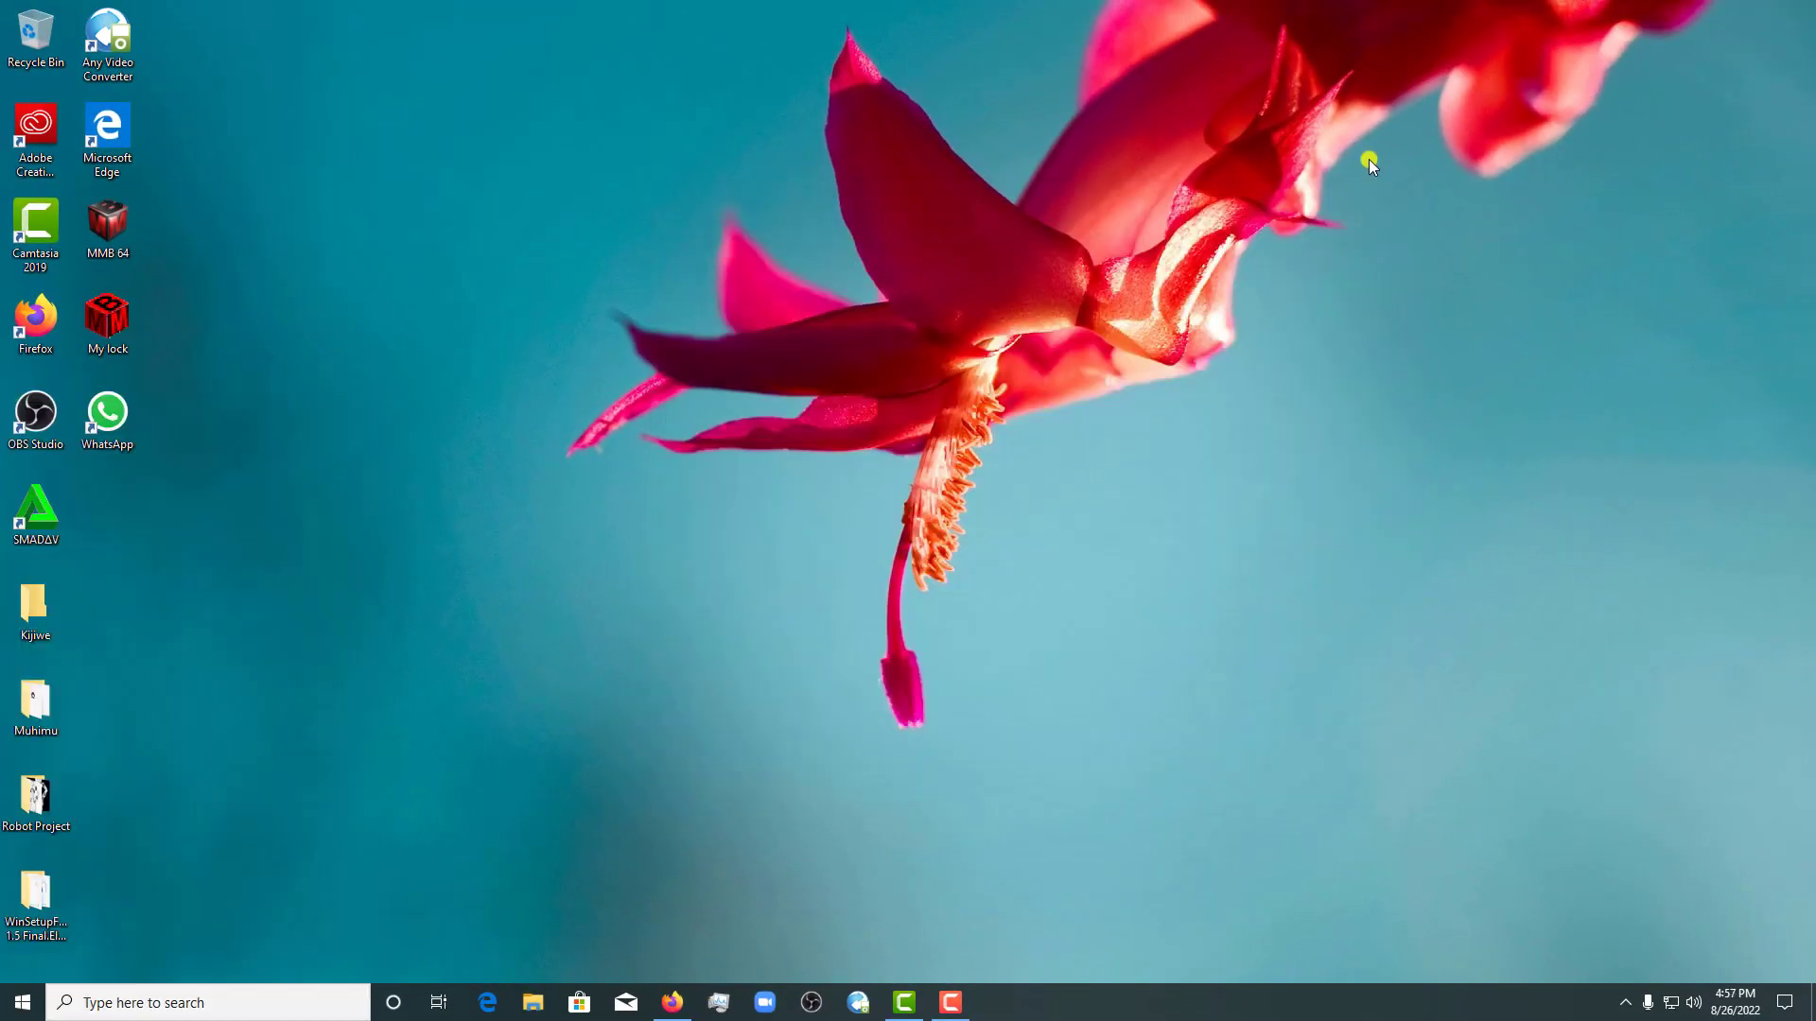
View the calendar from the taskbar clock, and open the Date & time settings through Adjust date/time
{"action": "right_click", "coordinate": [1298, 390]}
{"action": "left_click", "coordinate": [1324, 444]}
{"action": "left_click", "coordinate": [1729, 1000]}
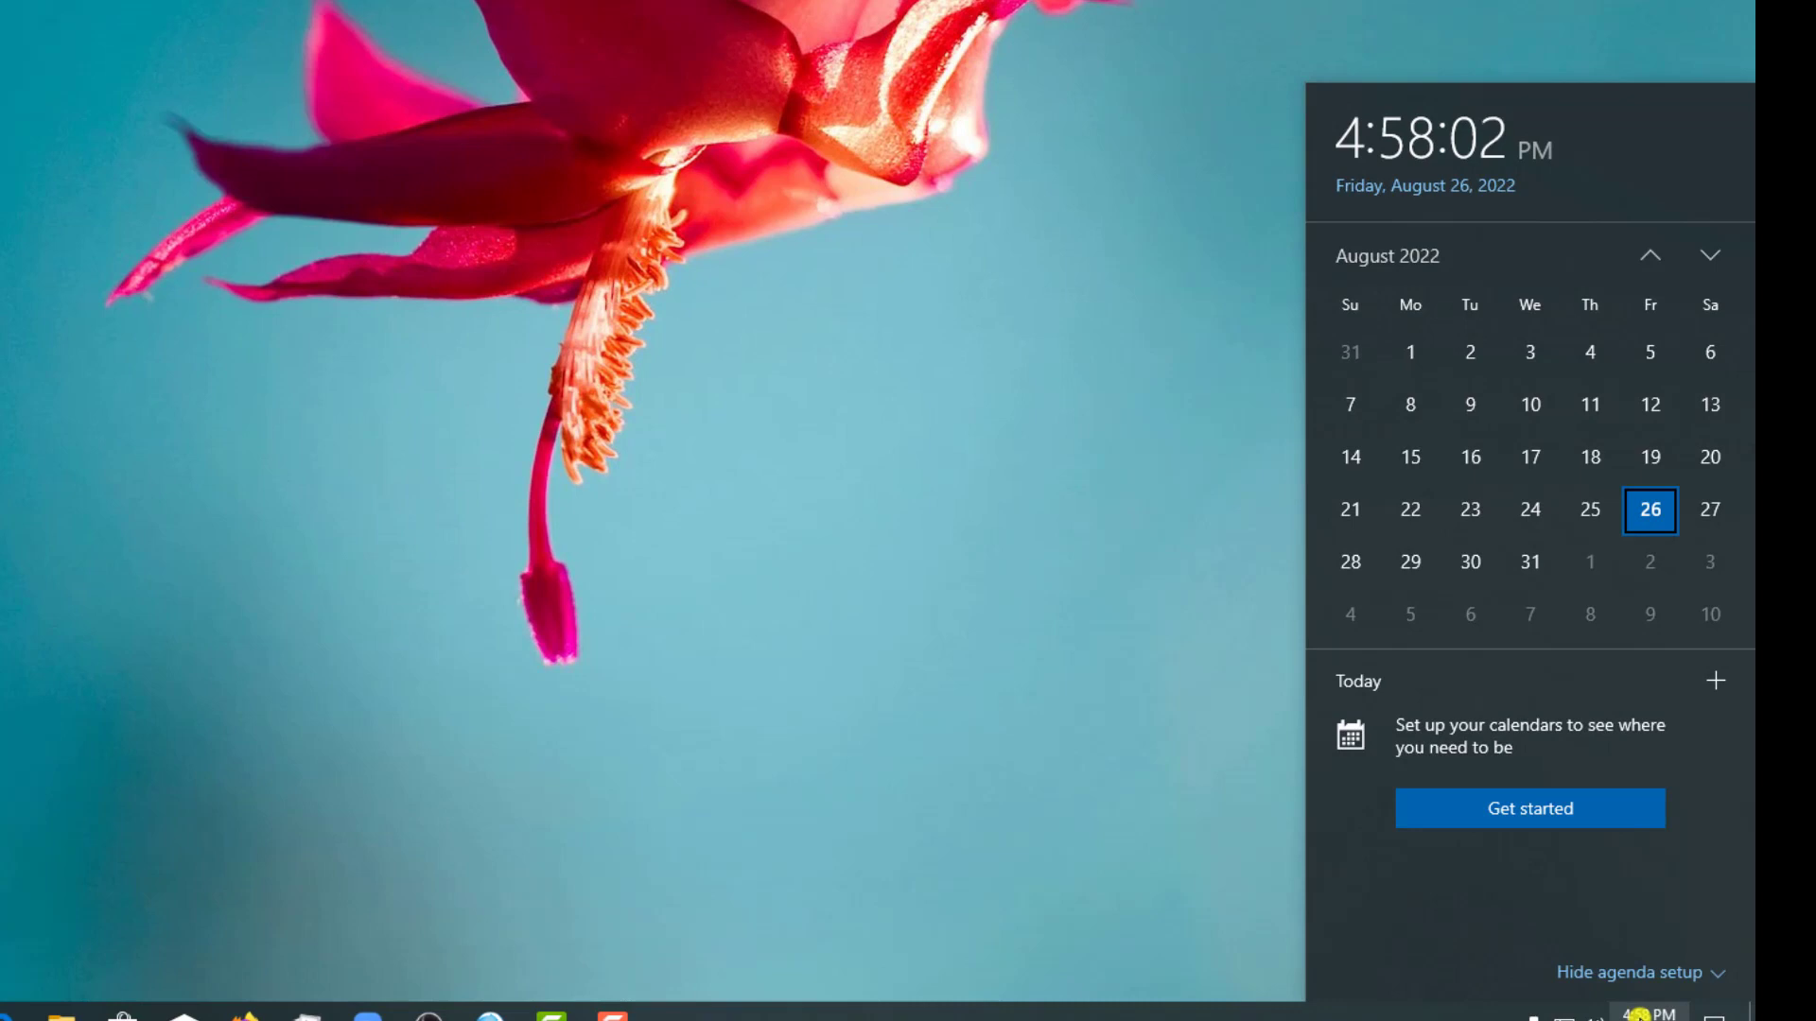
{"action": "left_click", "coordinate": [1639, 1014]}
{"action": "right_click", "coordinate": [1639, 1014]}
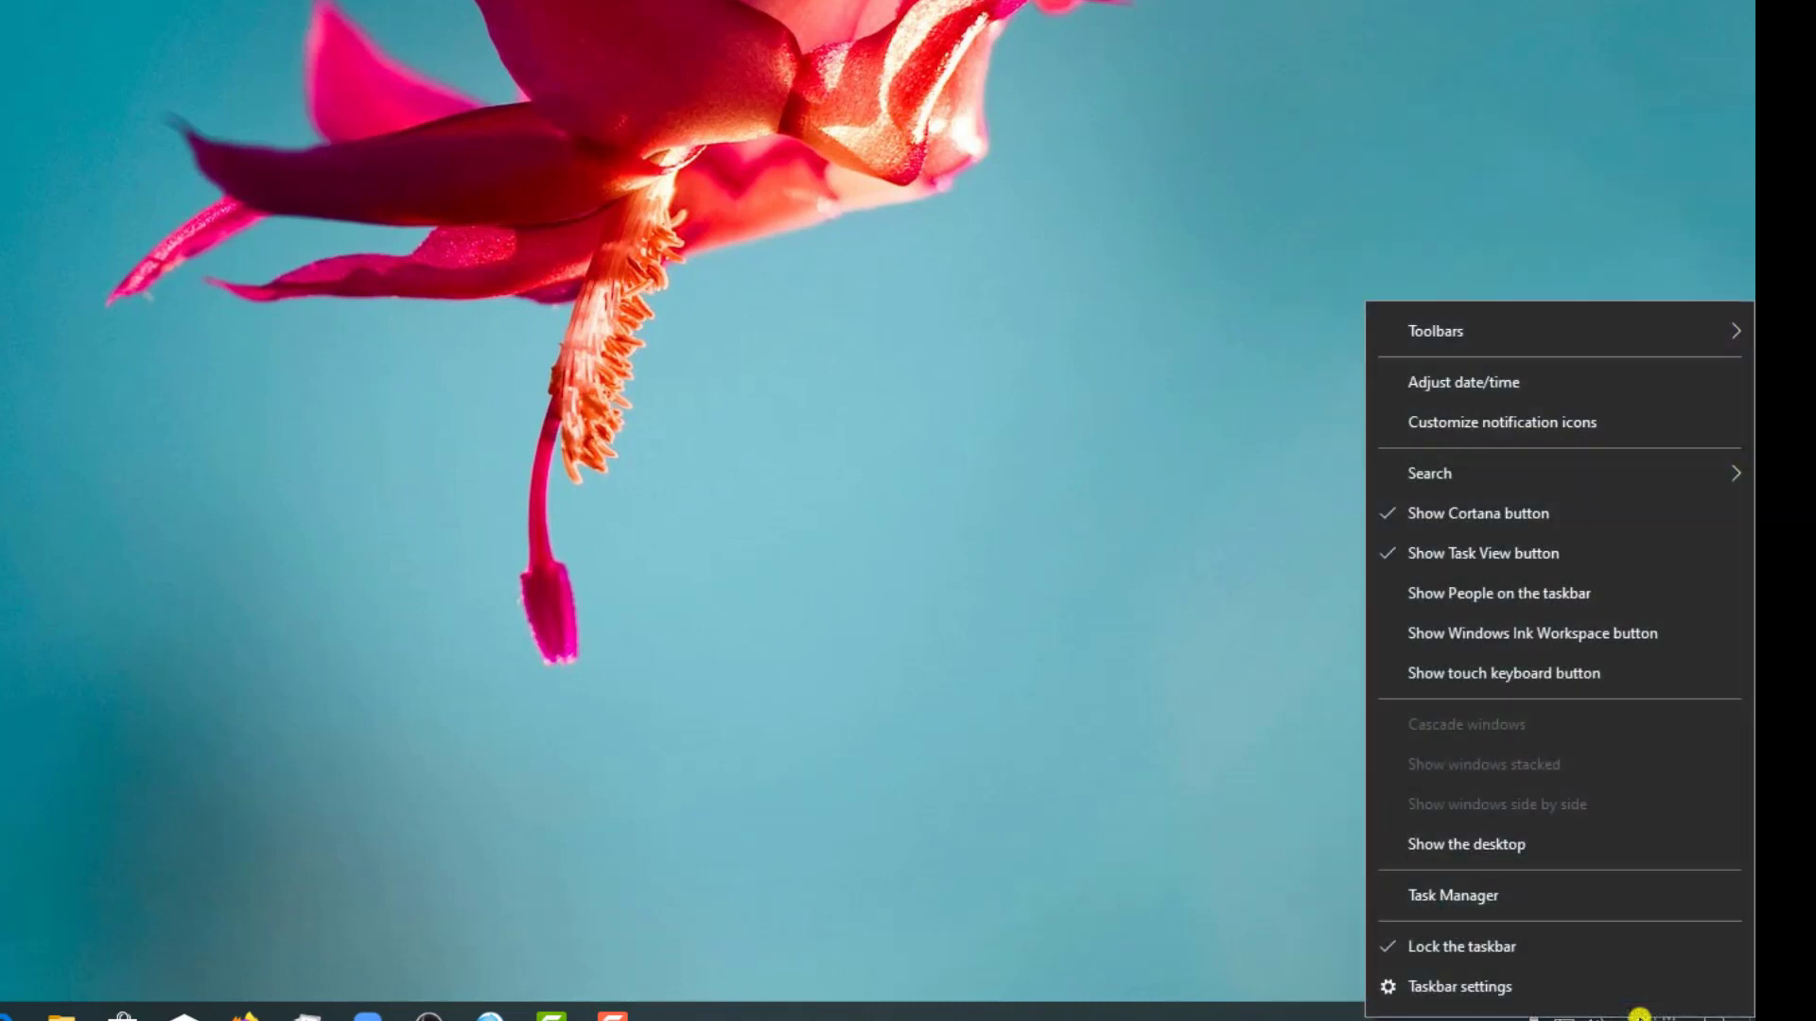
{"action": "left_click", "coordinate": [1465, 381]}
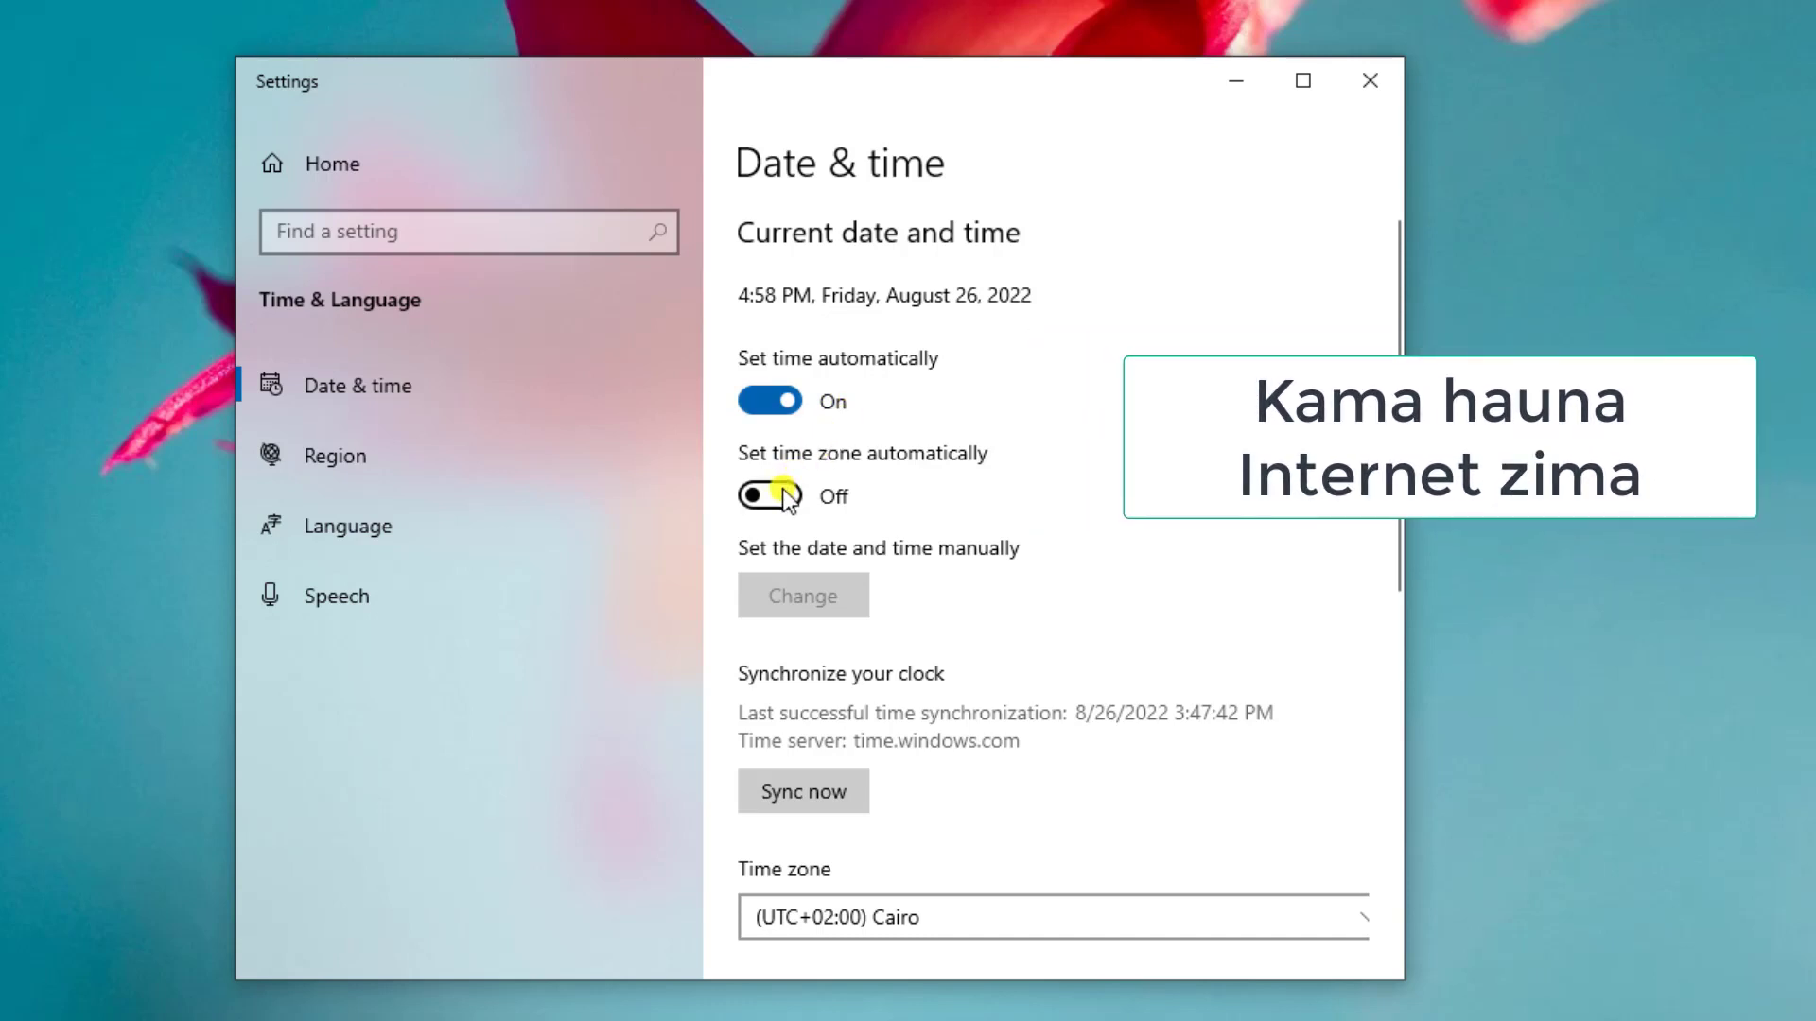
Switch Set time zone automatically on and back off
{"action": "scroll", "coordinate": [836, 485], "scroll_direction": "down", "scroll_amount": 1}
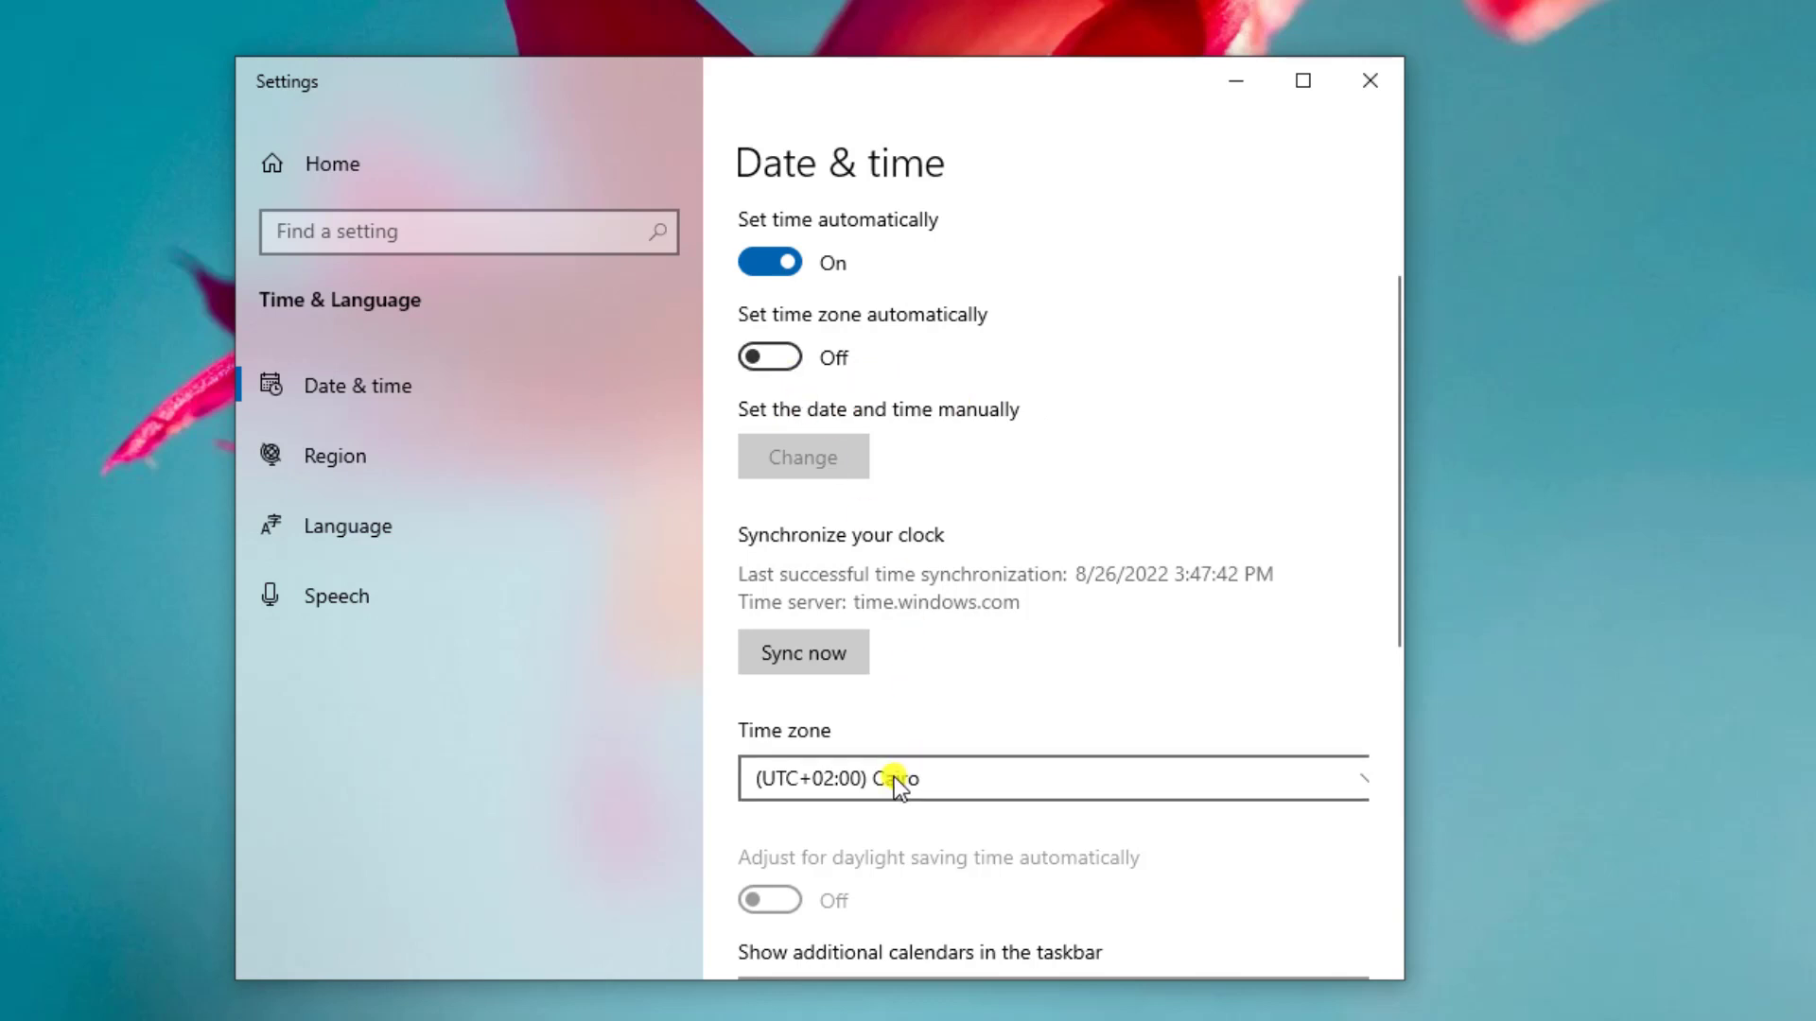
{"action": "left_click", "coordinate": [768, 358]}
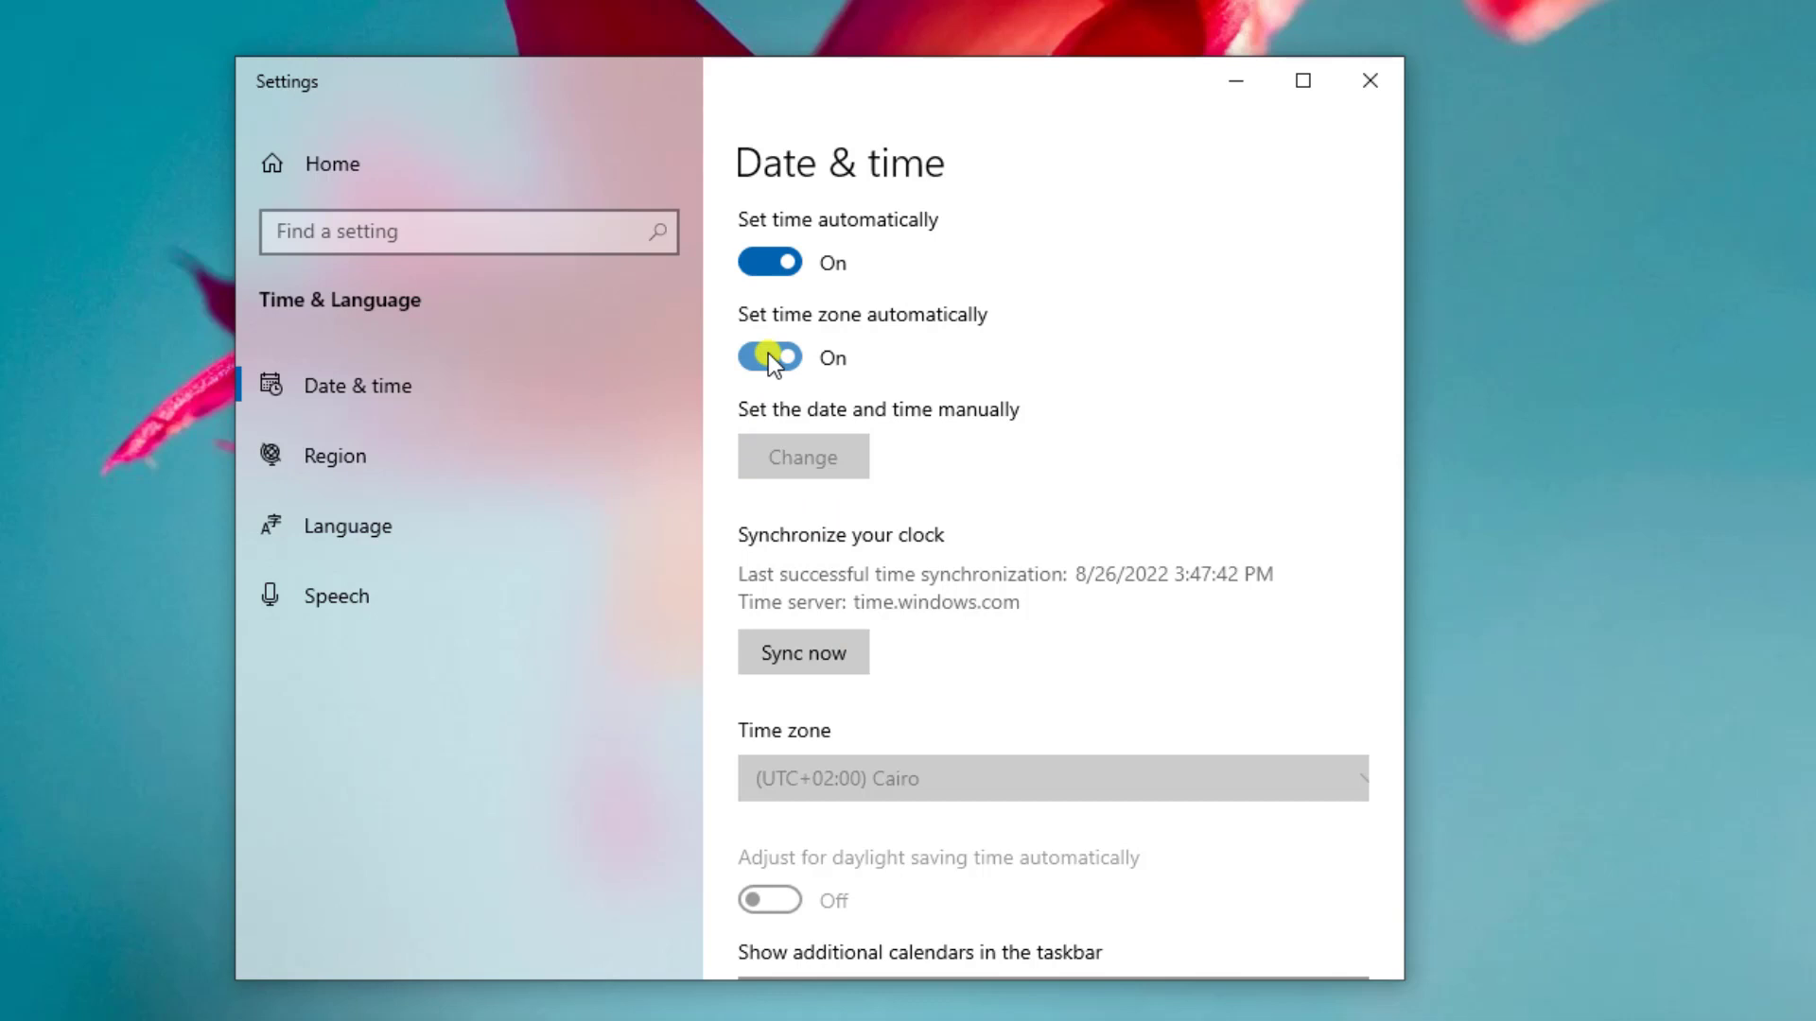
{"action": "left_click", "coordinate": [768, 356]}
Look through the available time zones and choose (UTC+02:00) Cairo
{"action": "left_click", "coordinate": [989, 779]}
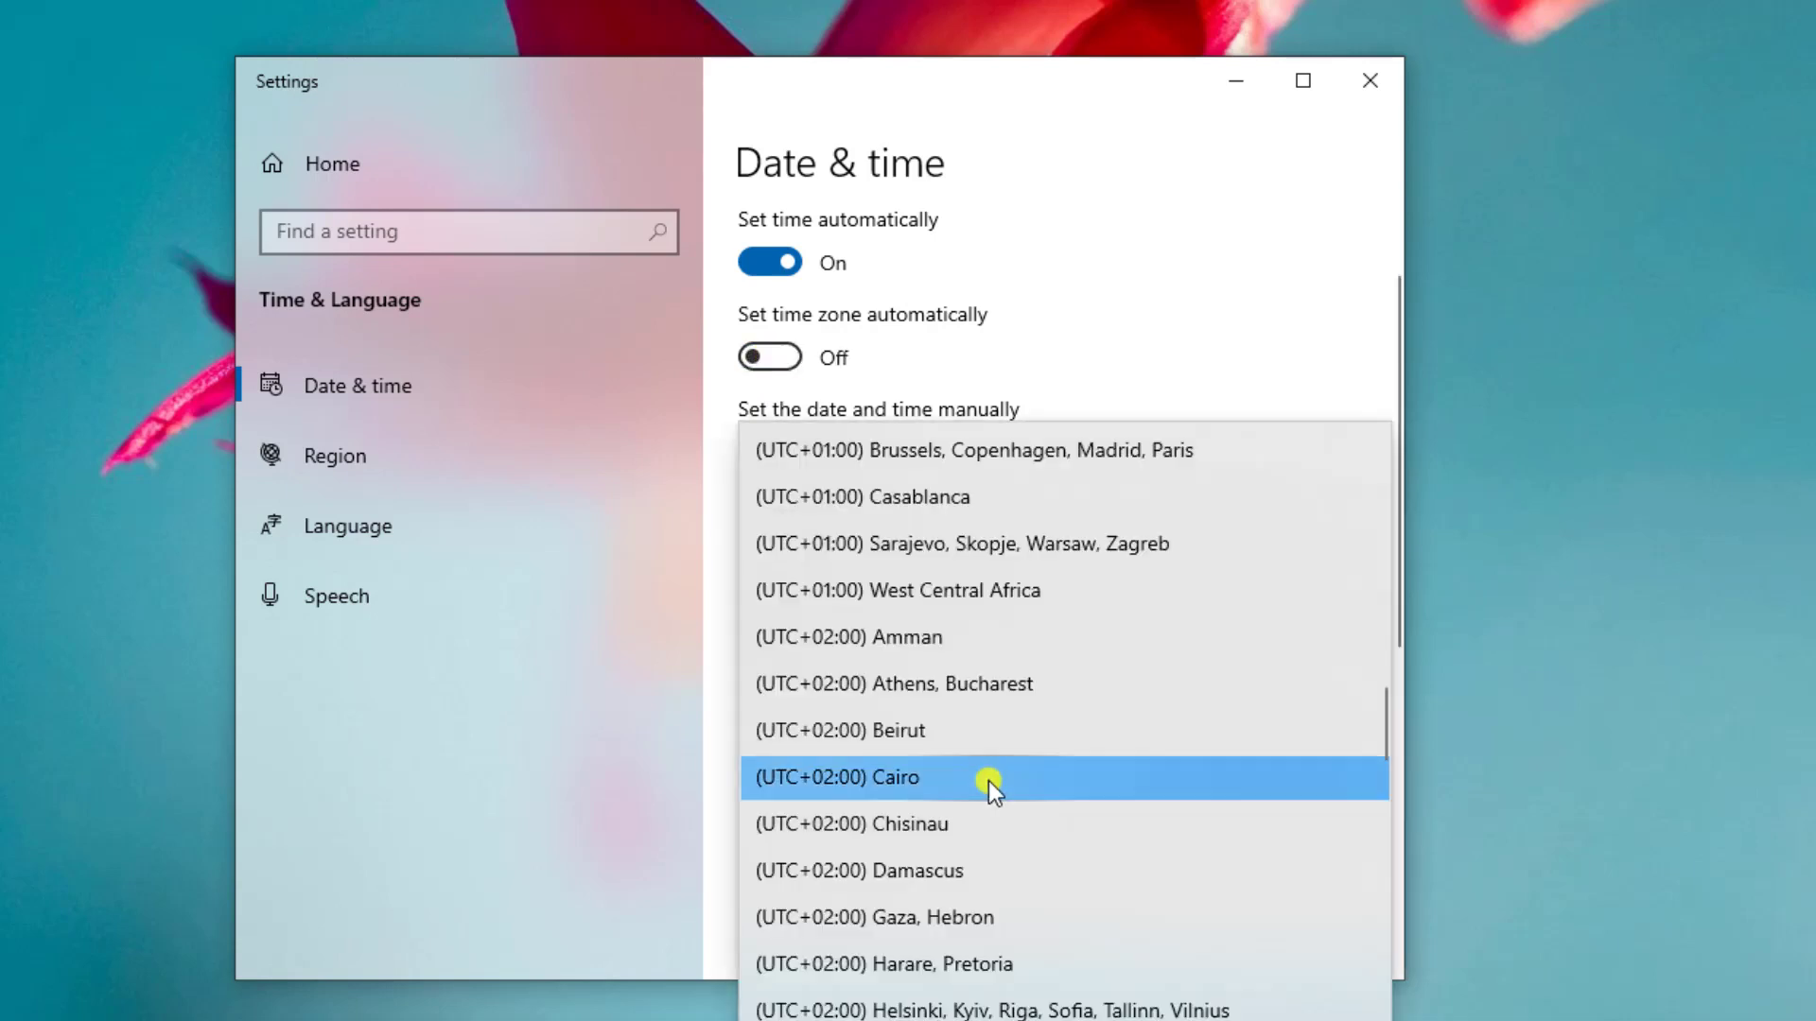
{"action": "scroll", "coordinate": [923, 650], "scroll_direction": "up", "scroll_amount": 5}
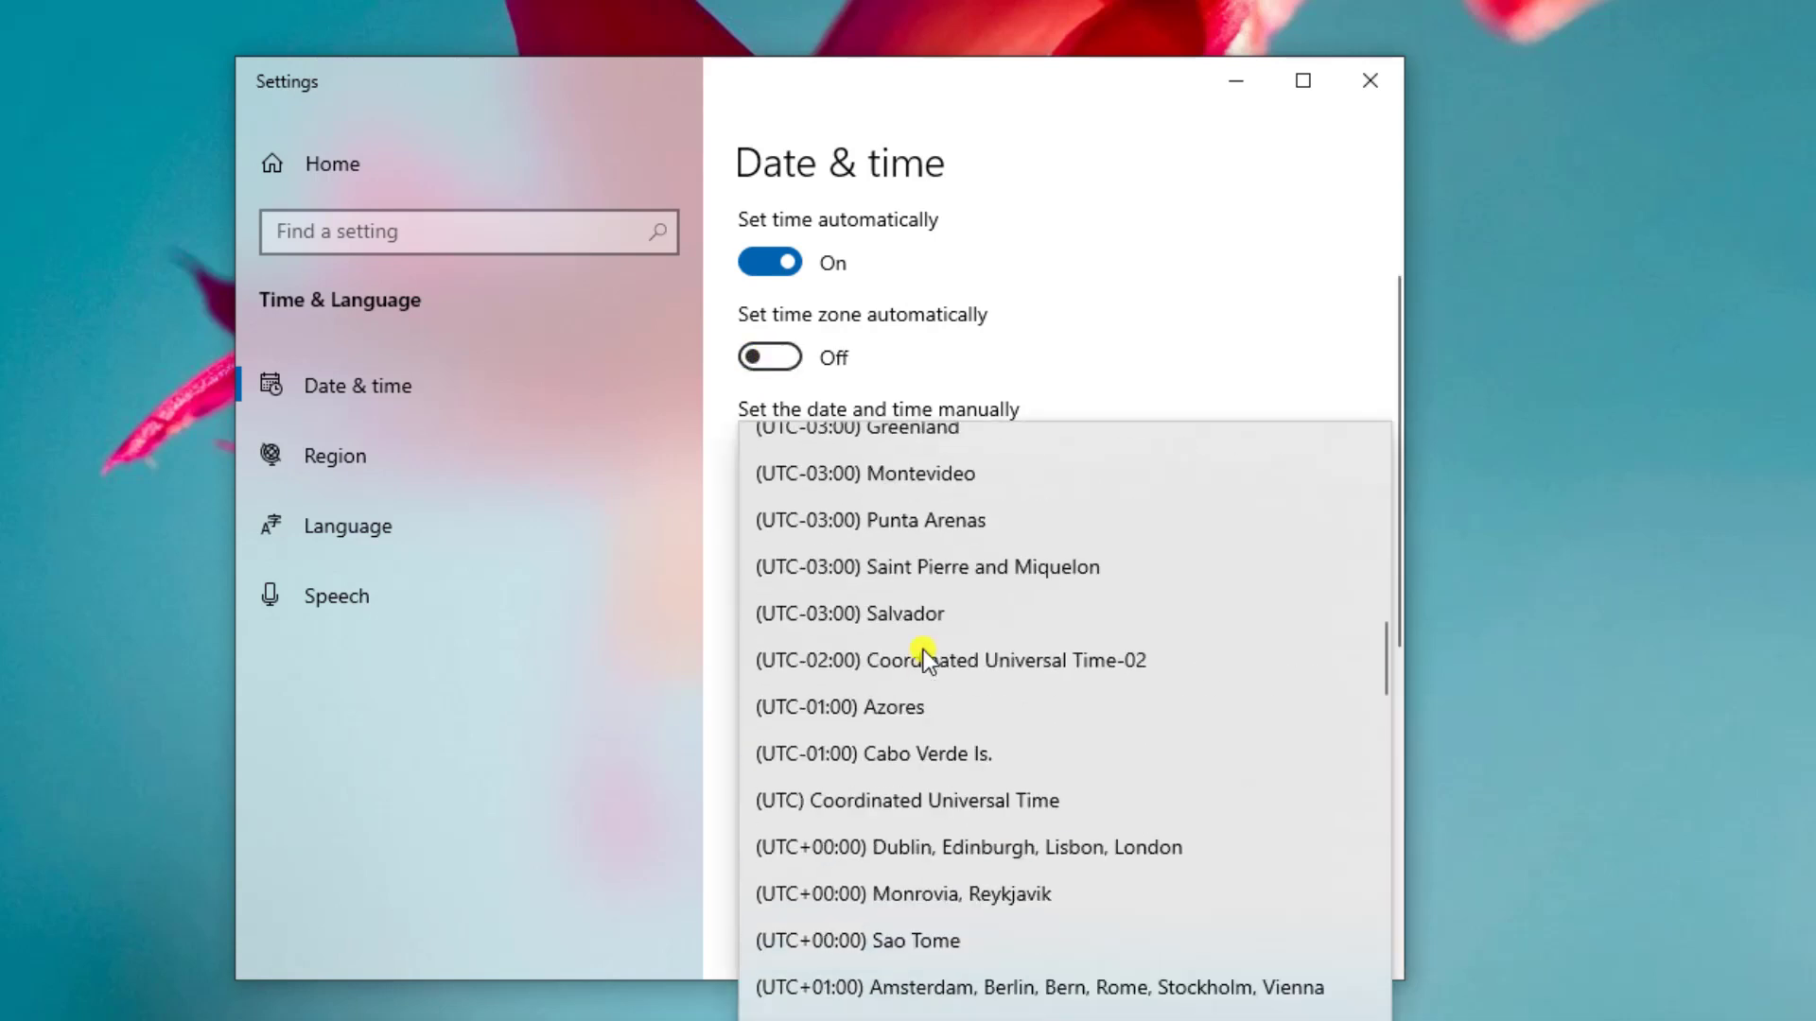
{"action": "scroll", "coordinate": [923, 650], "scroll_direction": "up", "scroll_amount": 10}
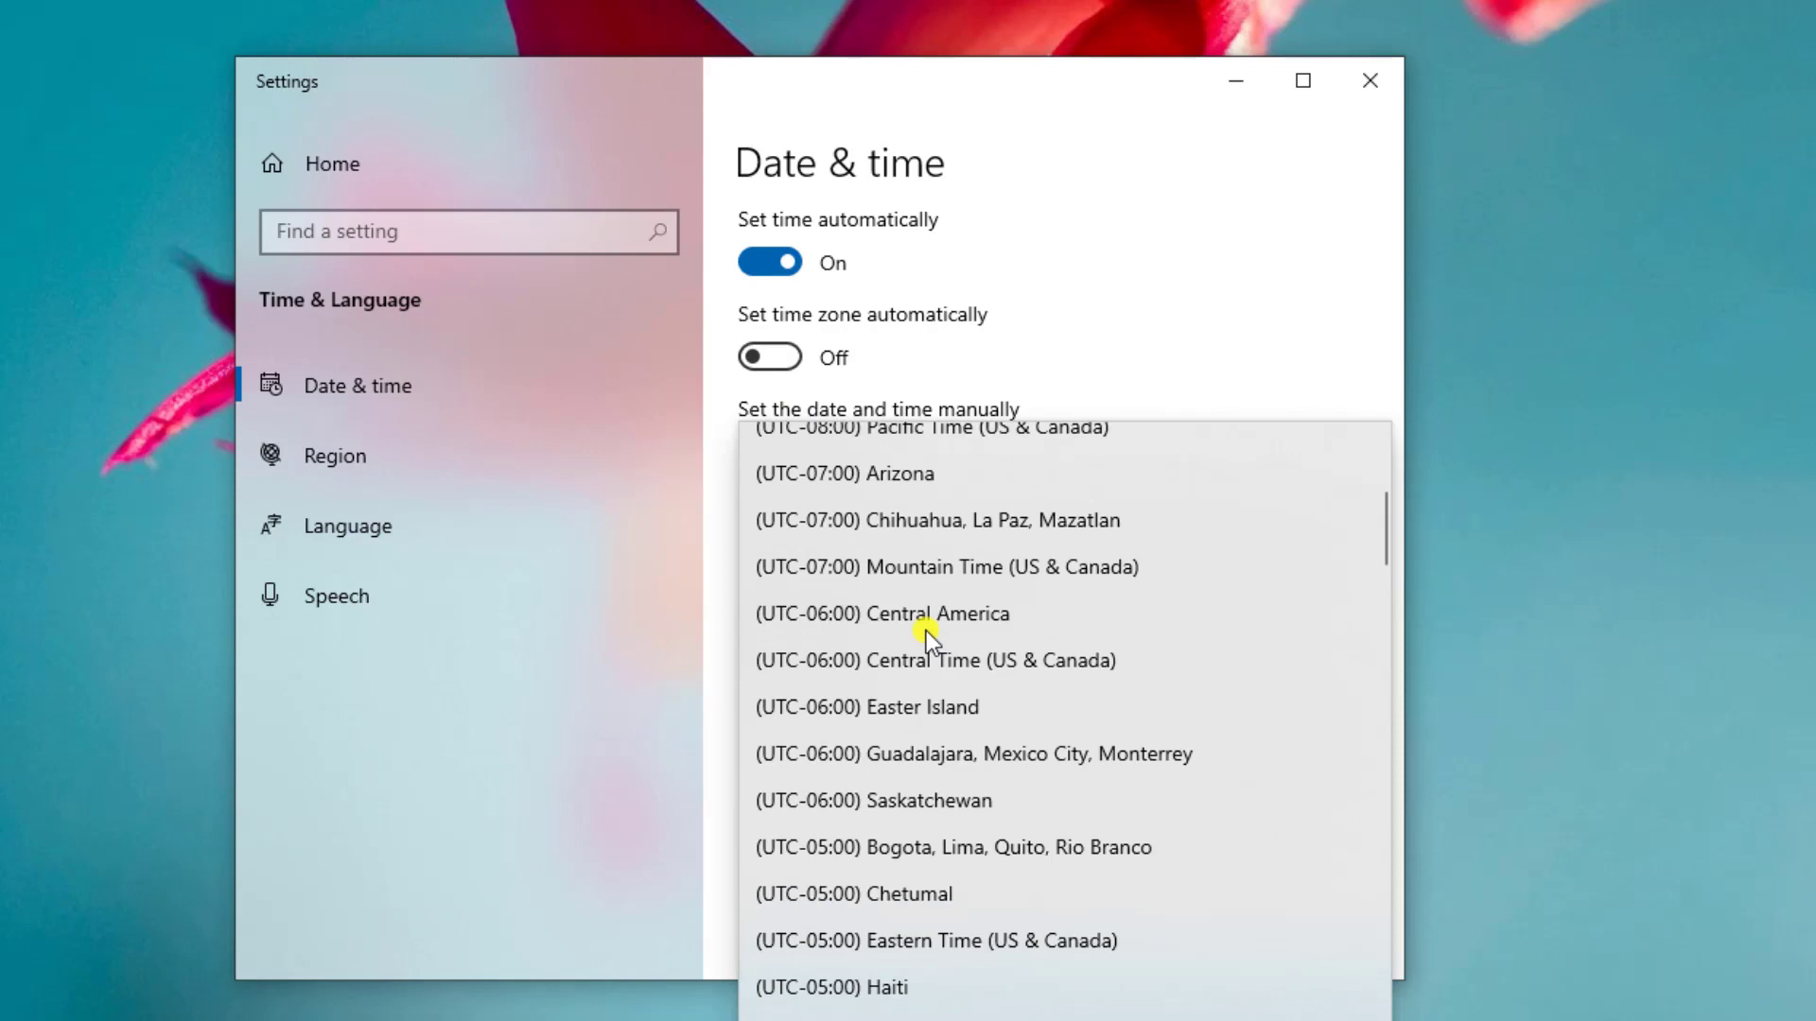
{"action": "scroll", "coordinate": [927, 632], "scroll_direction": "up", "scroll_amount": 4}
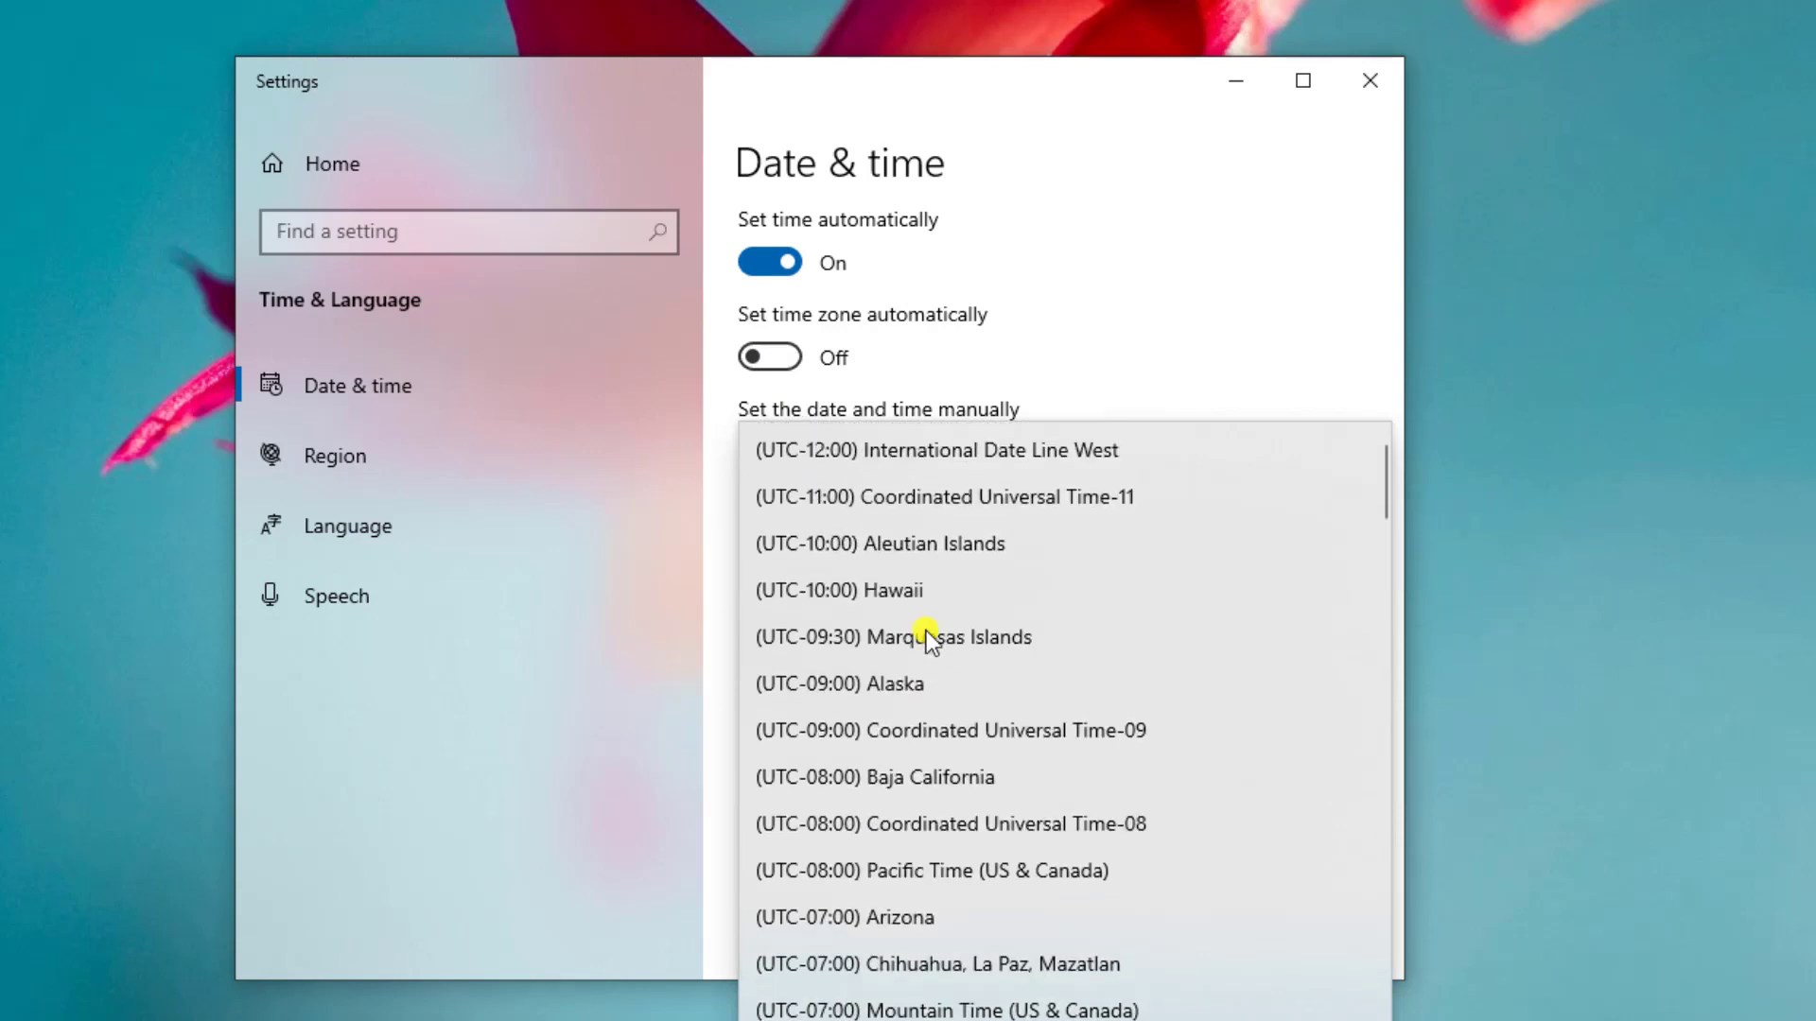
{"action": "scroll", "coordinate": [927, 631], "scroll_direction": "down", "scroll_amount": 4}
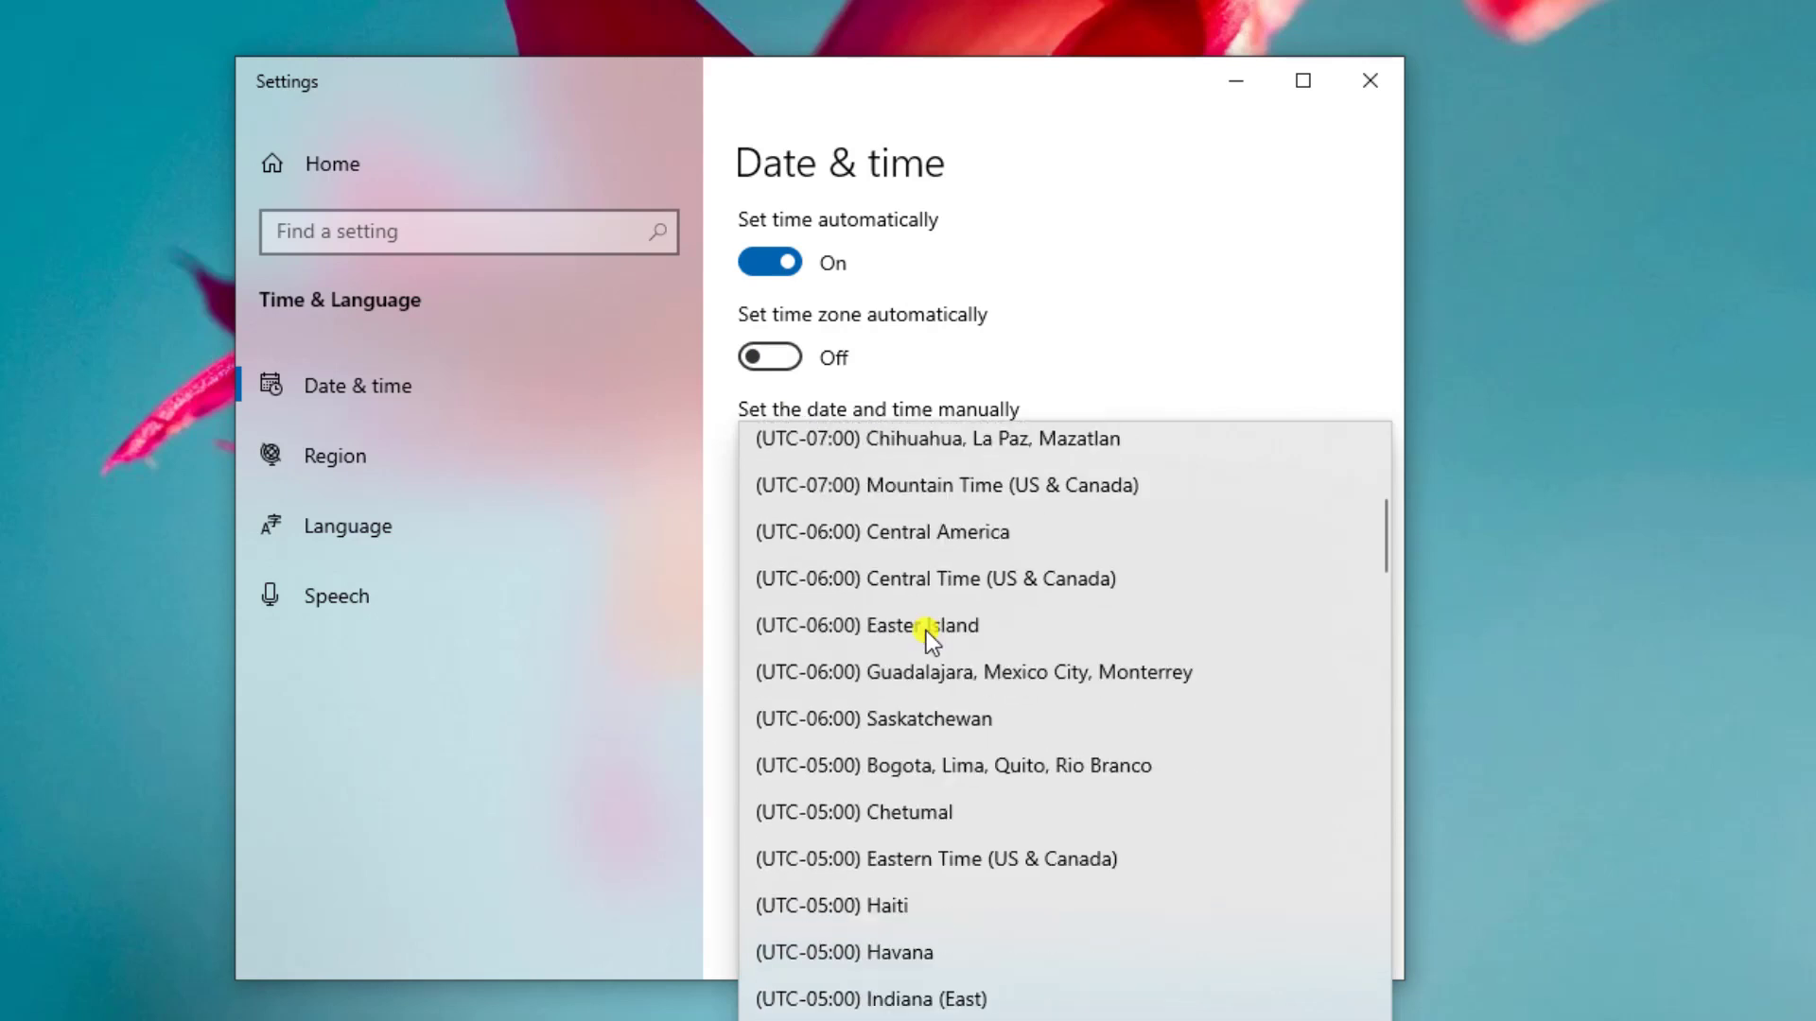
{"action": "scroll", "coordinate": [927, 632], "scroll_direction": "down", "scroll_amount": 8}
{"action": "scroll", "coordinate": [927, 632], "scroll_direction": "up", "scroll_amount": 4}
{"action": "scroll", "coordinate": [927, 632], "scroll_direction": "down", "scroll_amount": 2}
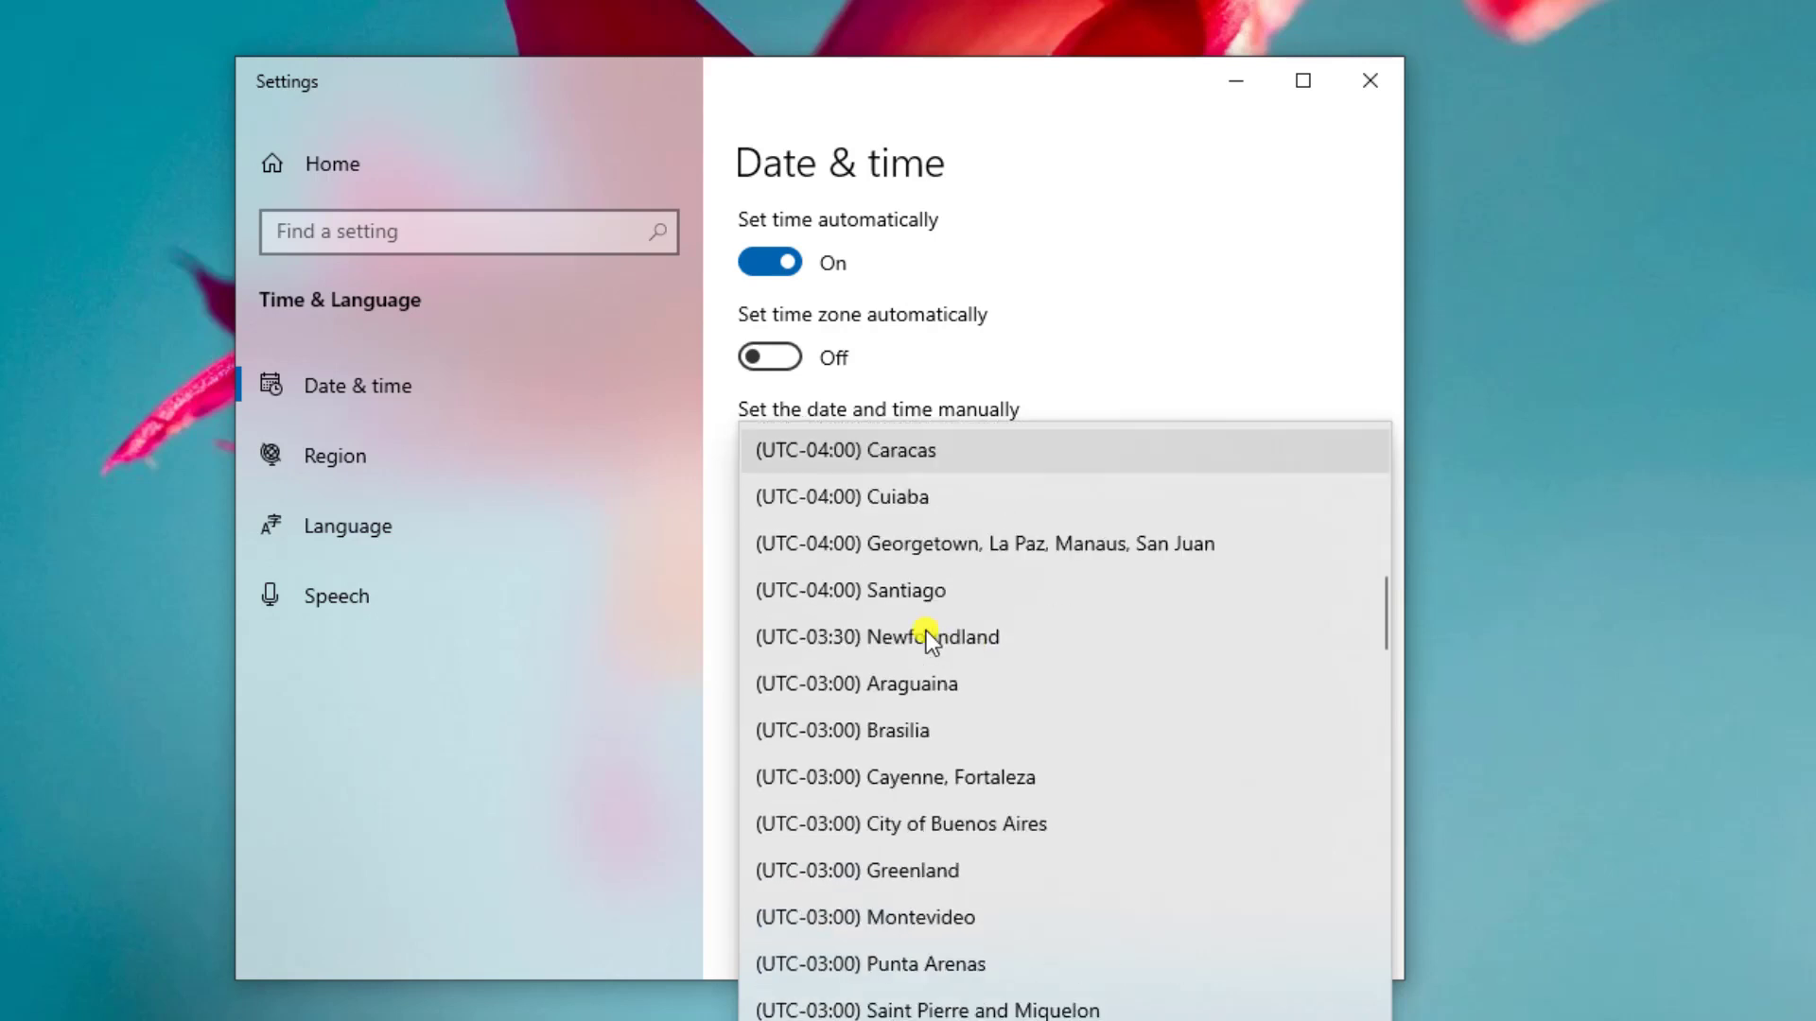
{"action": "scroll", "coordinate": [927, 631], "scroll_direction": "down", "scroll_amount": 10}
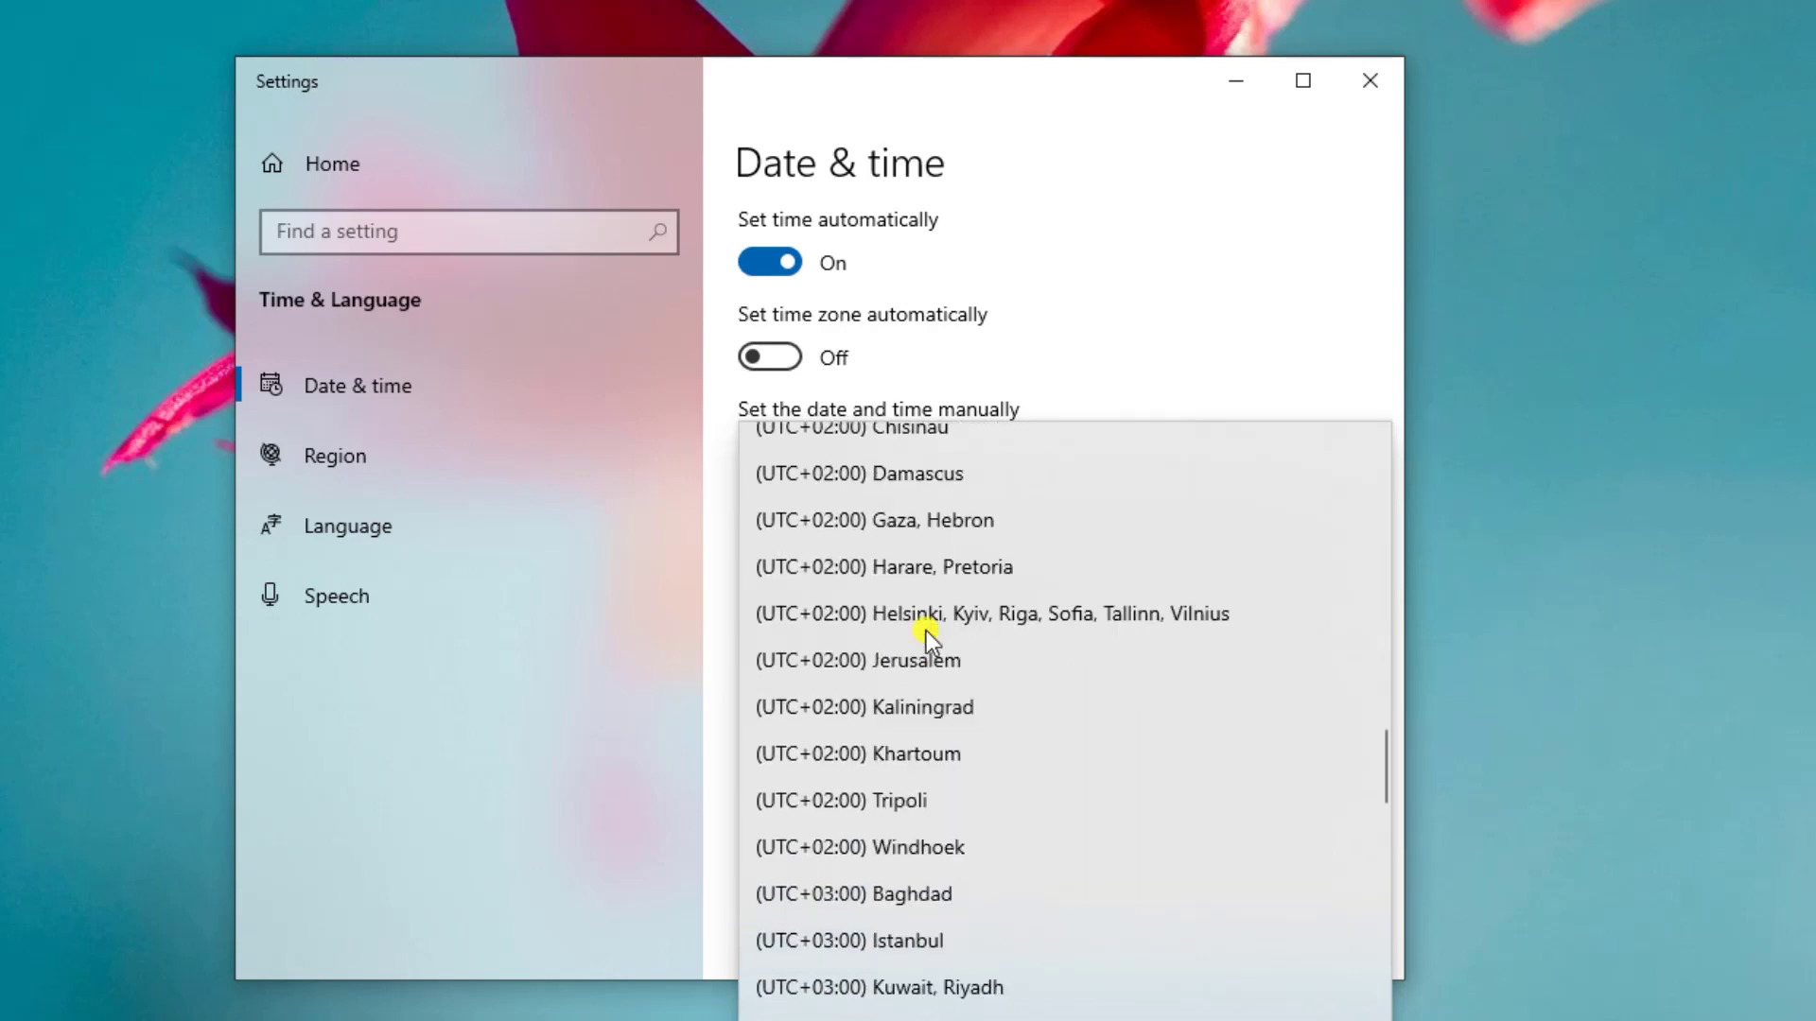
{"action": "scroll", "coordinate": [927, 632], "scroll_direction": "down", "scroll_amount": 4}
{"action": "scroll", "coordinate": [927, 631], "scroll_direction": "up", "scroll_amount": 8}
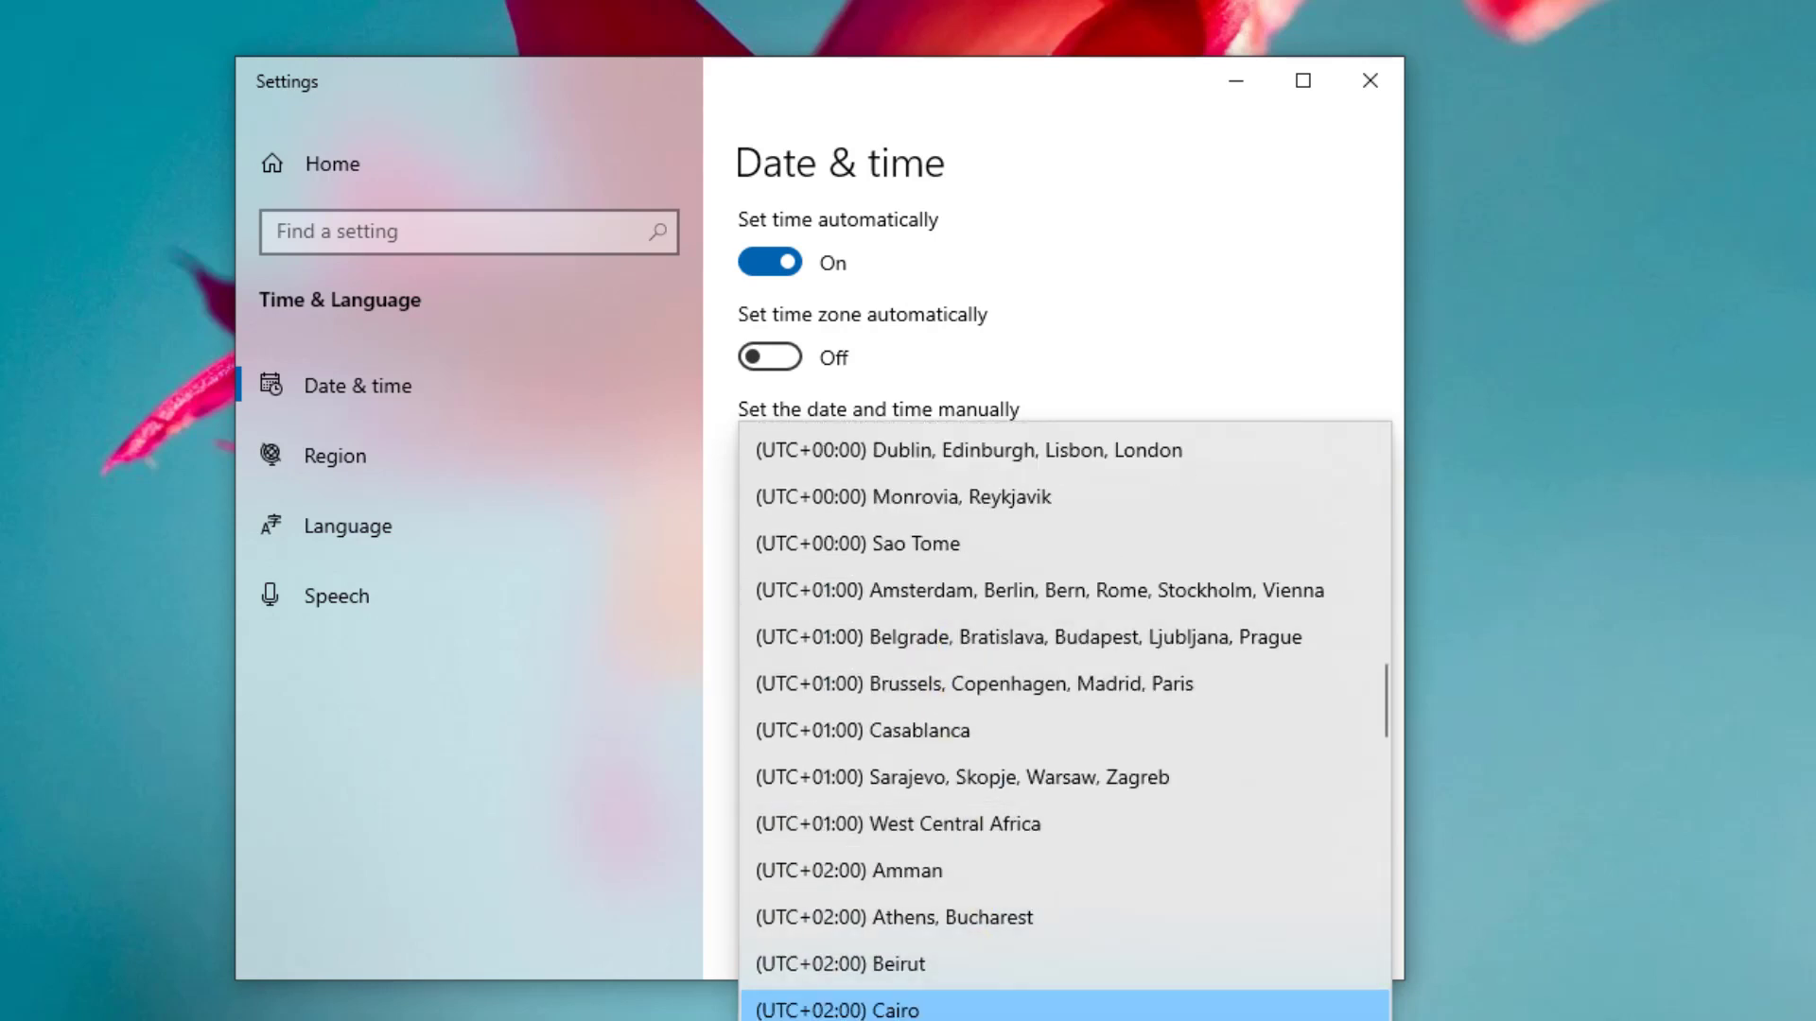
{"action": "left_click", "coordinate": [872, 1010]}
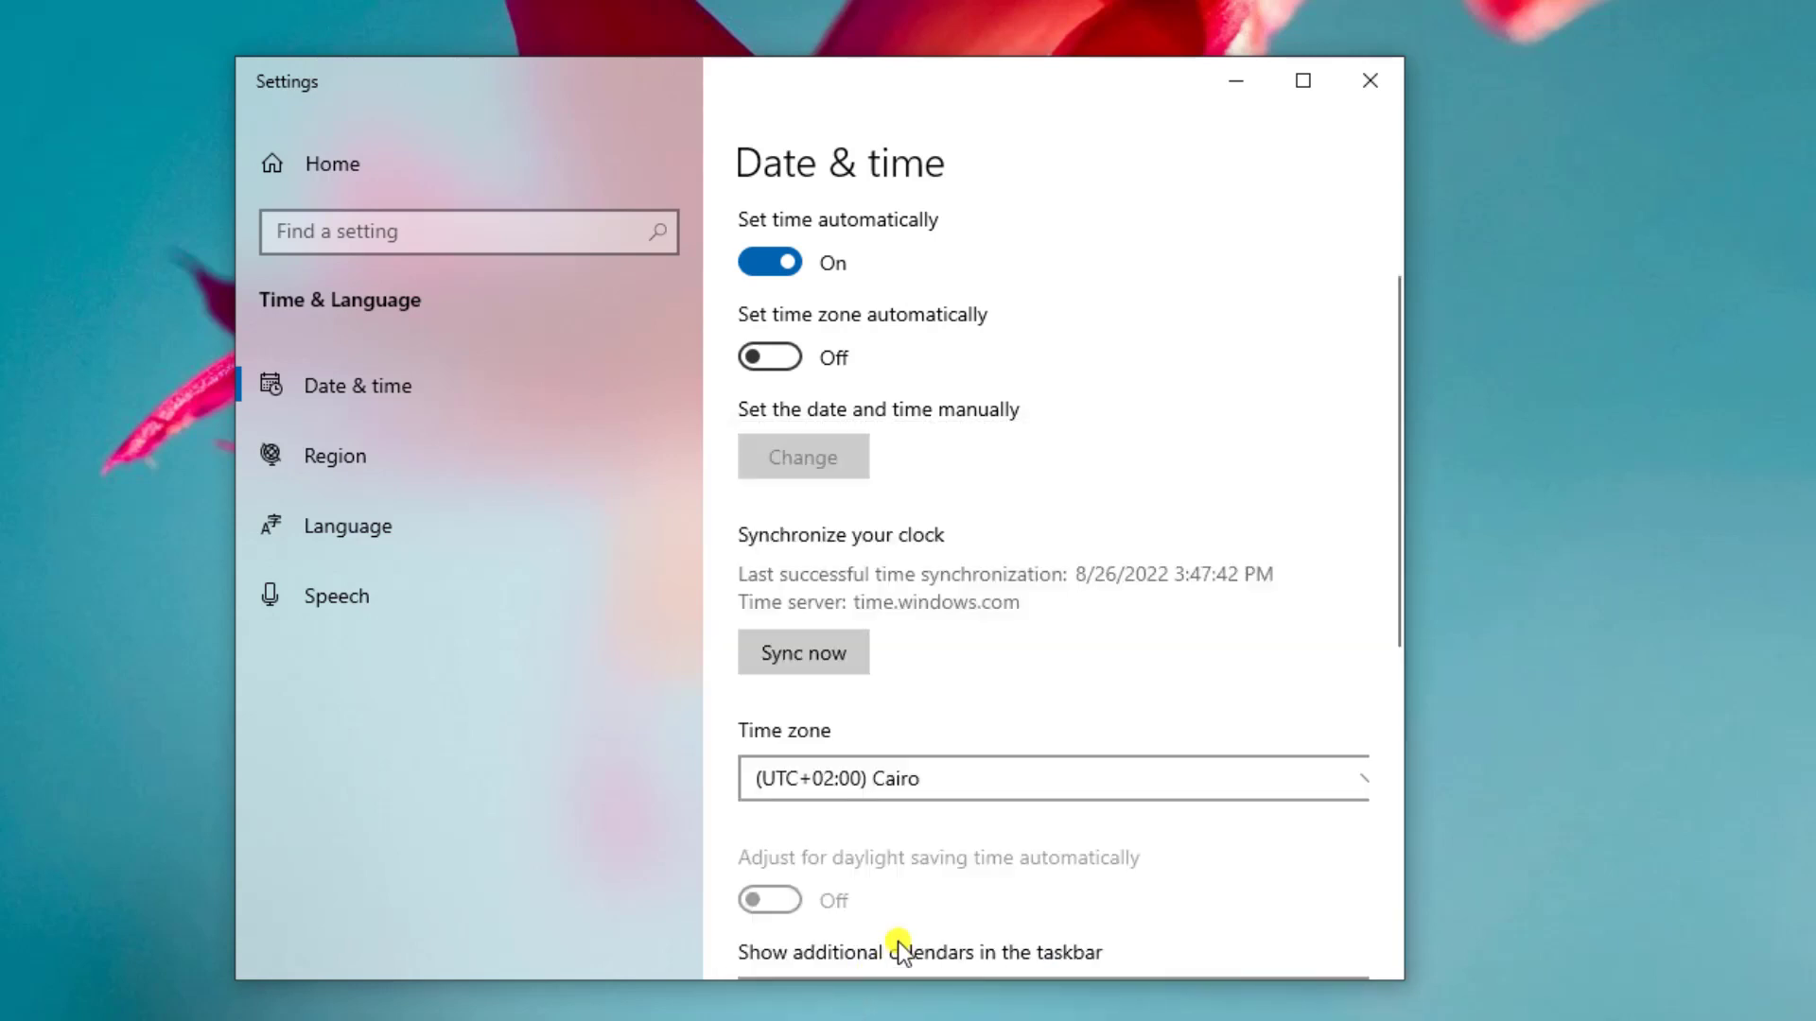
Review the remaining Date & time options and related settings, and open the Language page
{"action": "scroll", "coordinate": [959, 898], "scroll_direction": "down", "scroll_amount": 5}
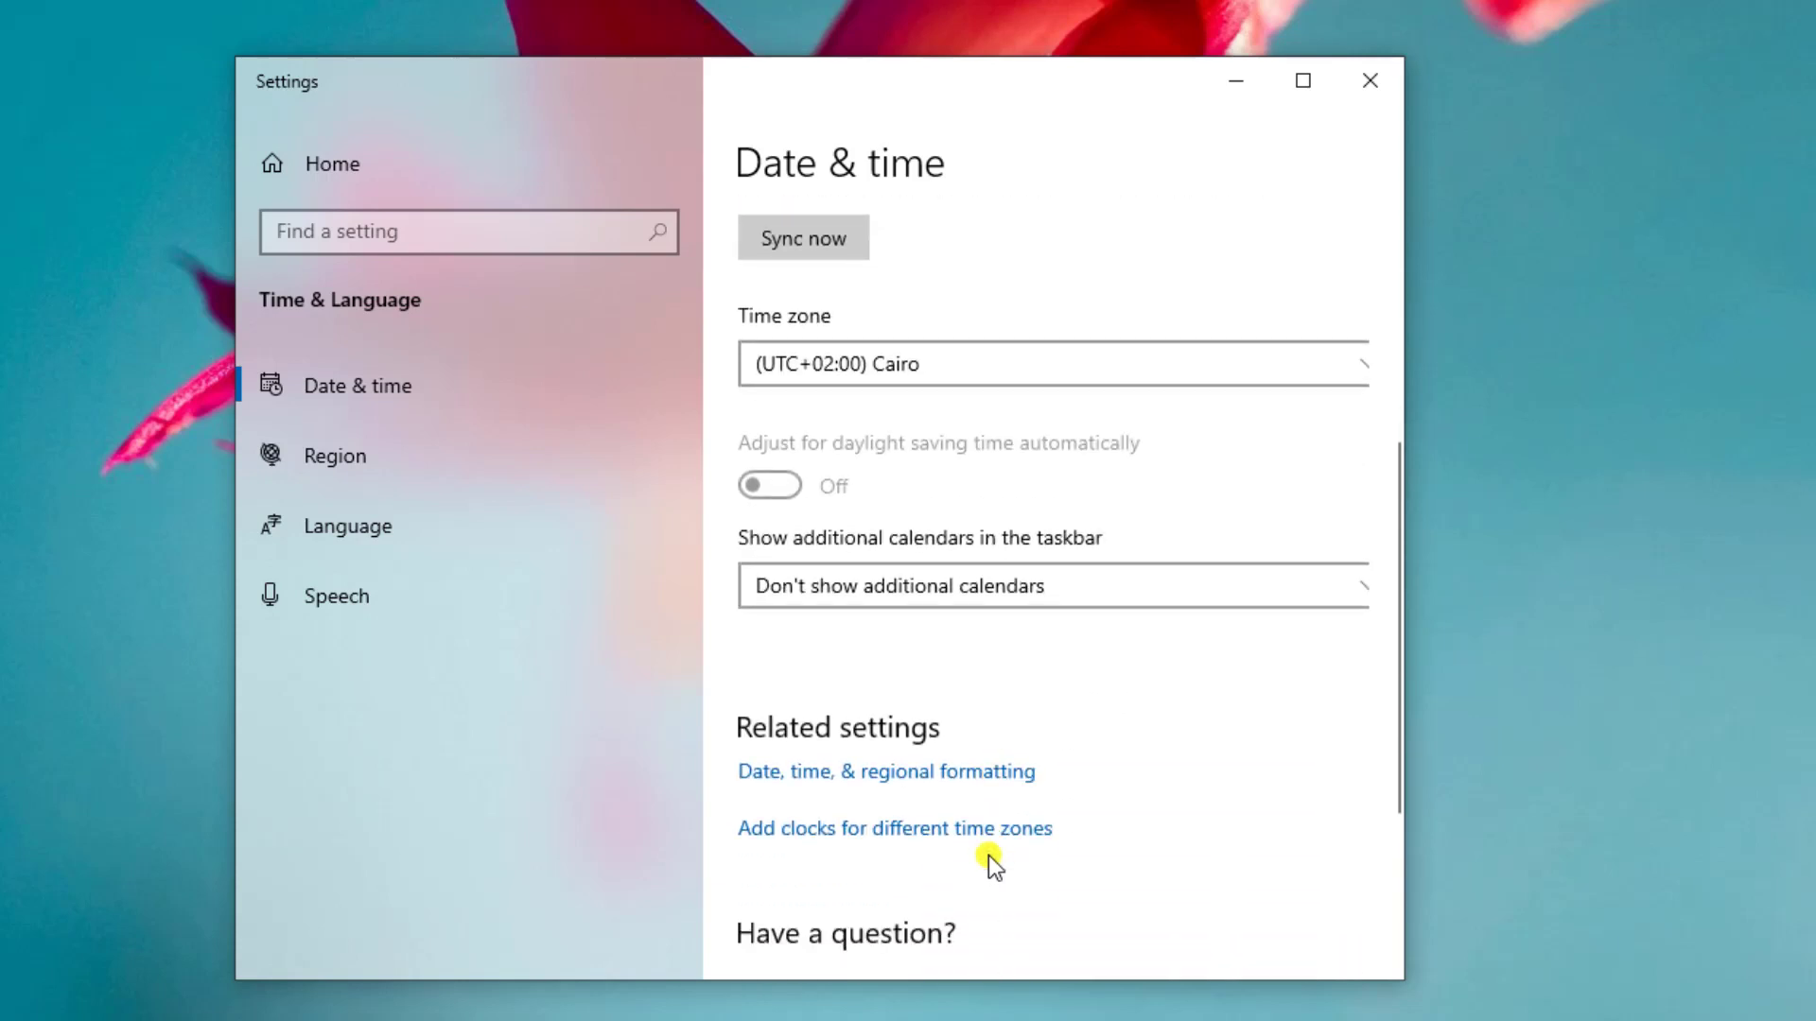
{"action": "scroll", "coordinate": [957, 702], "scroll_direction": "up", "scroll_amount": 3}
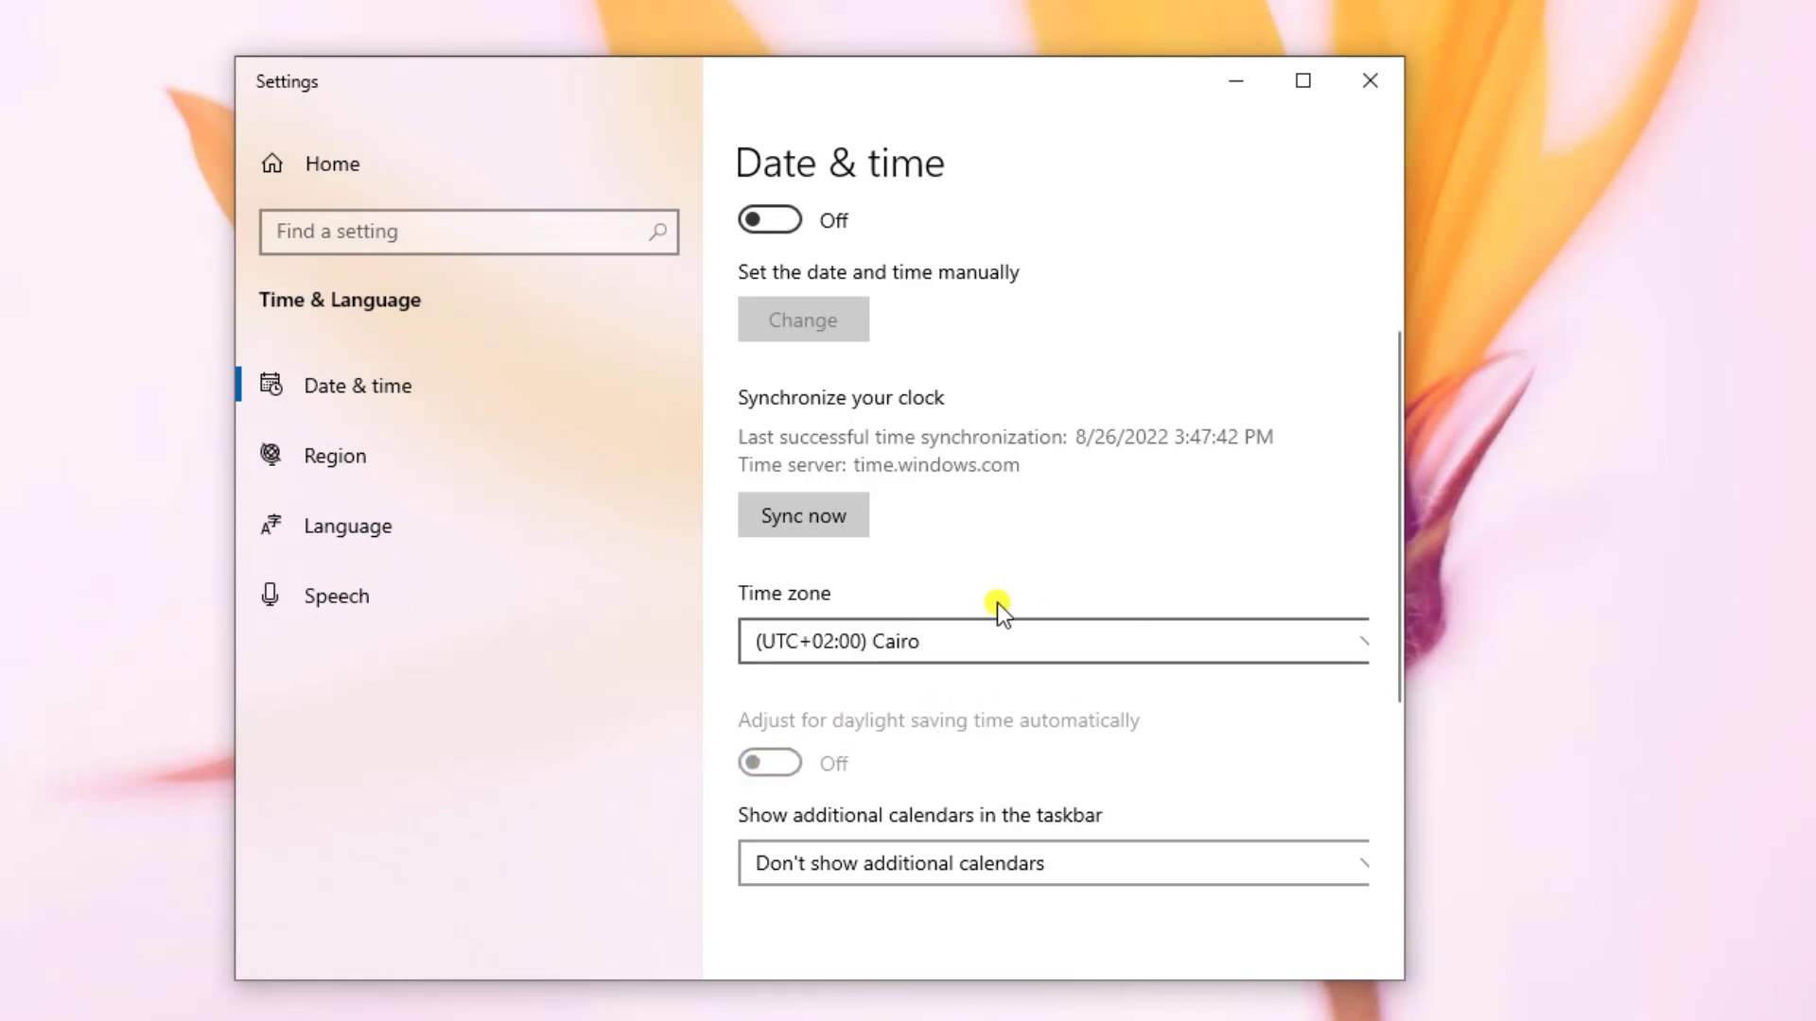
{"action": "left_click", "coordinate": [376, 536]}
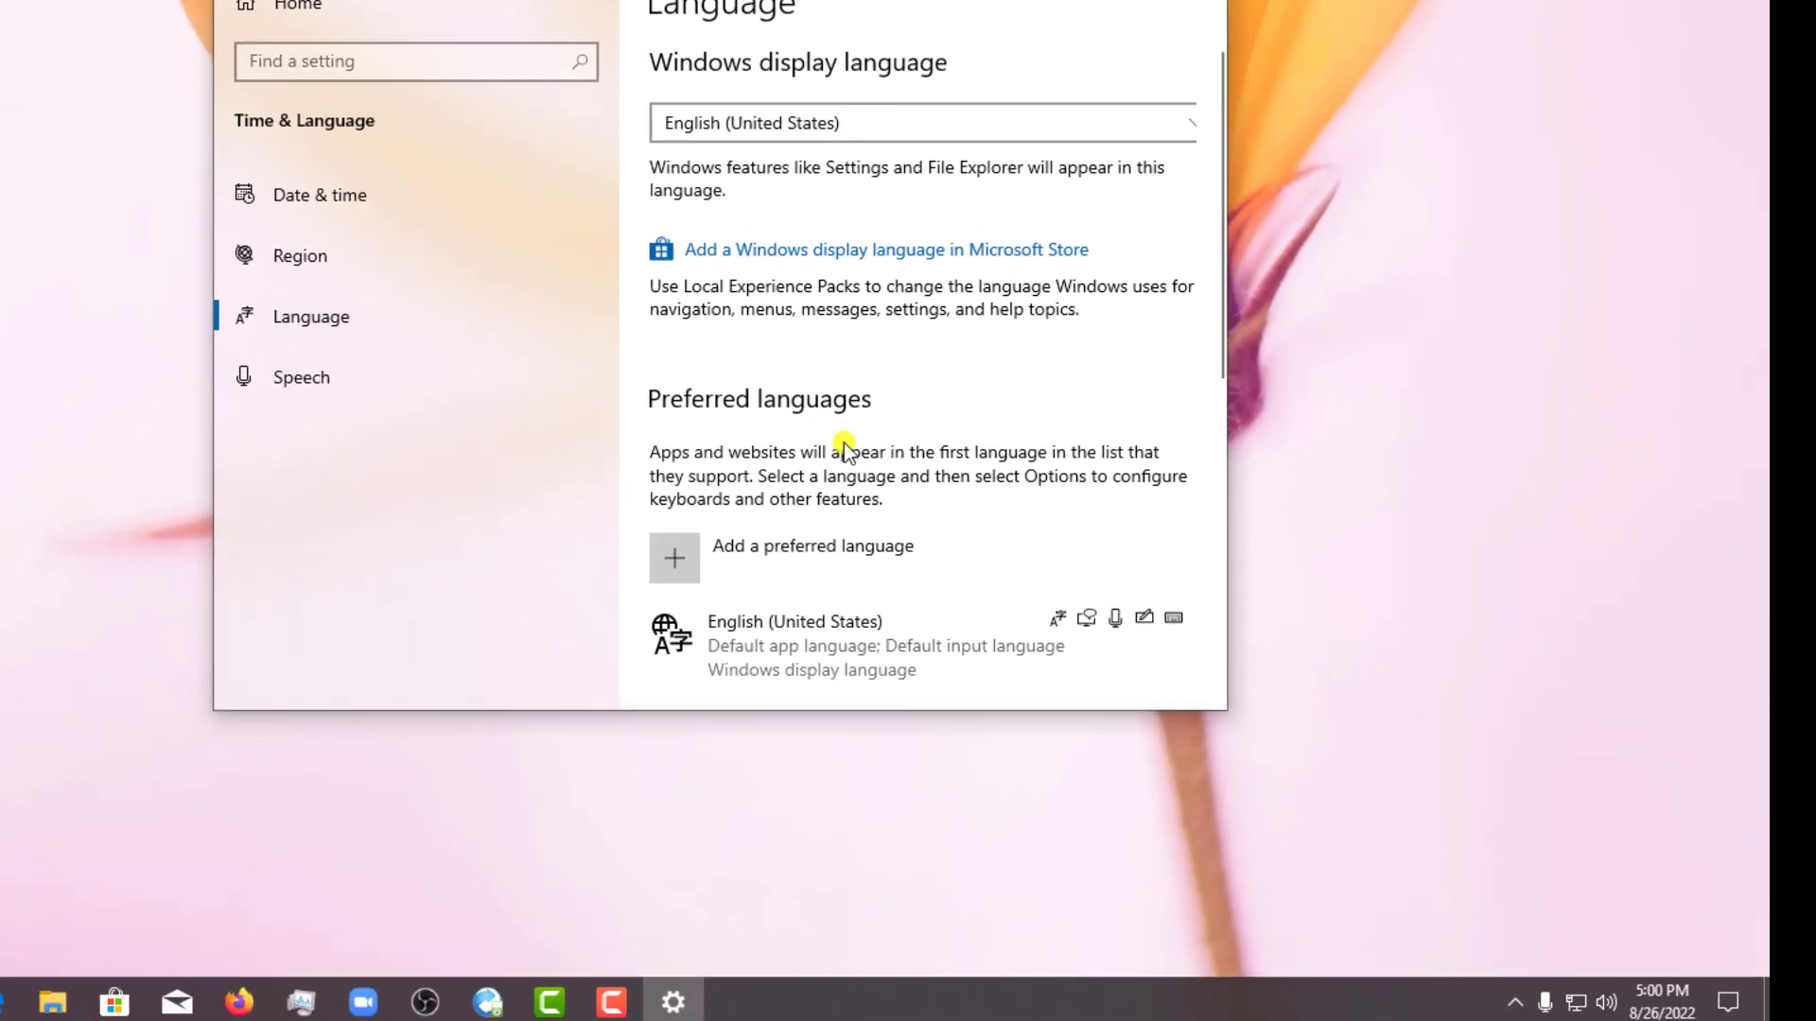
Add Arabic (Egypt) as a preferred language and install its language pack with the text-to-speech feature
{"action": "scroll", "coordinate": [1251, 320], "scroll_direction": "down", "scroll_amount": 3}
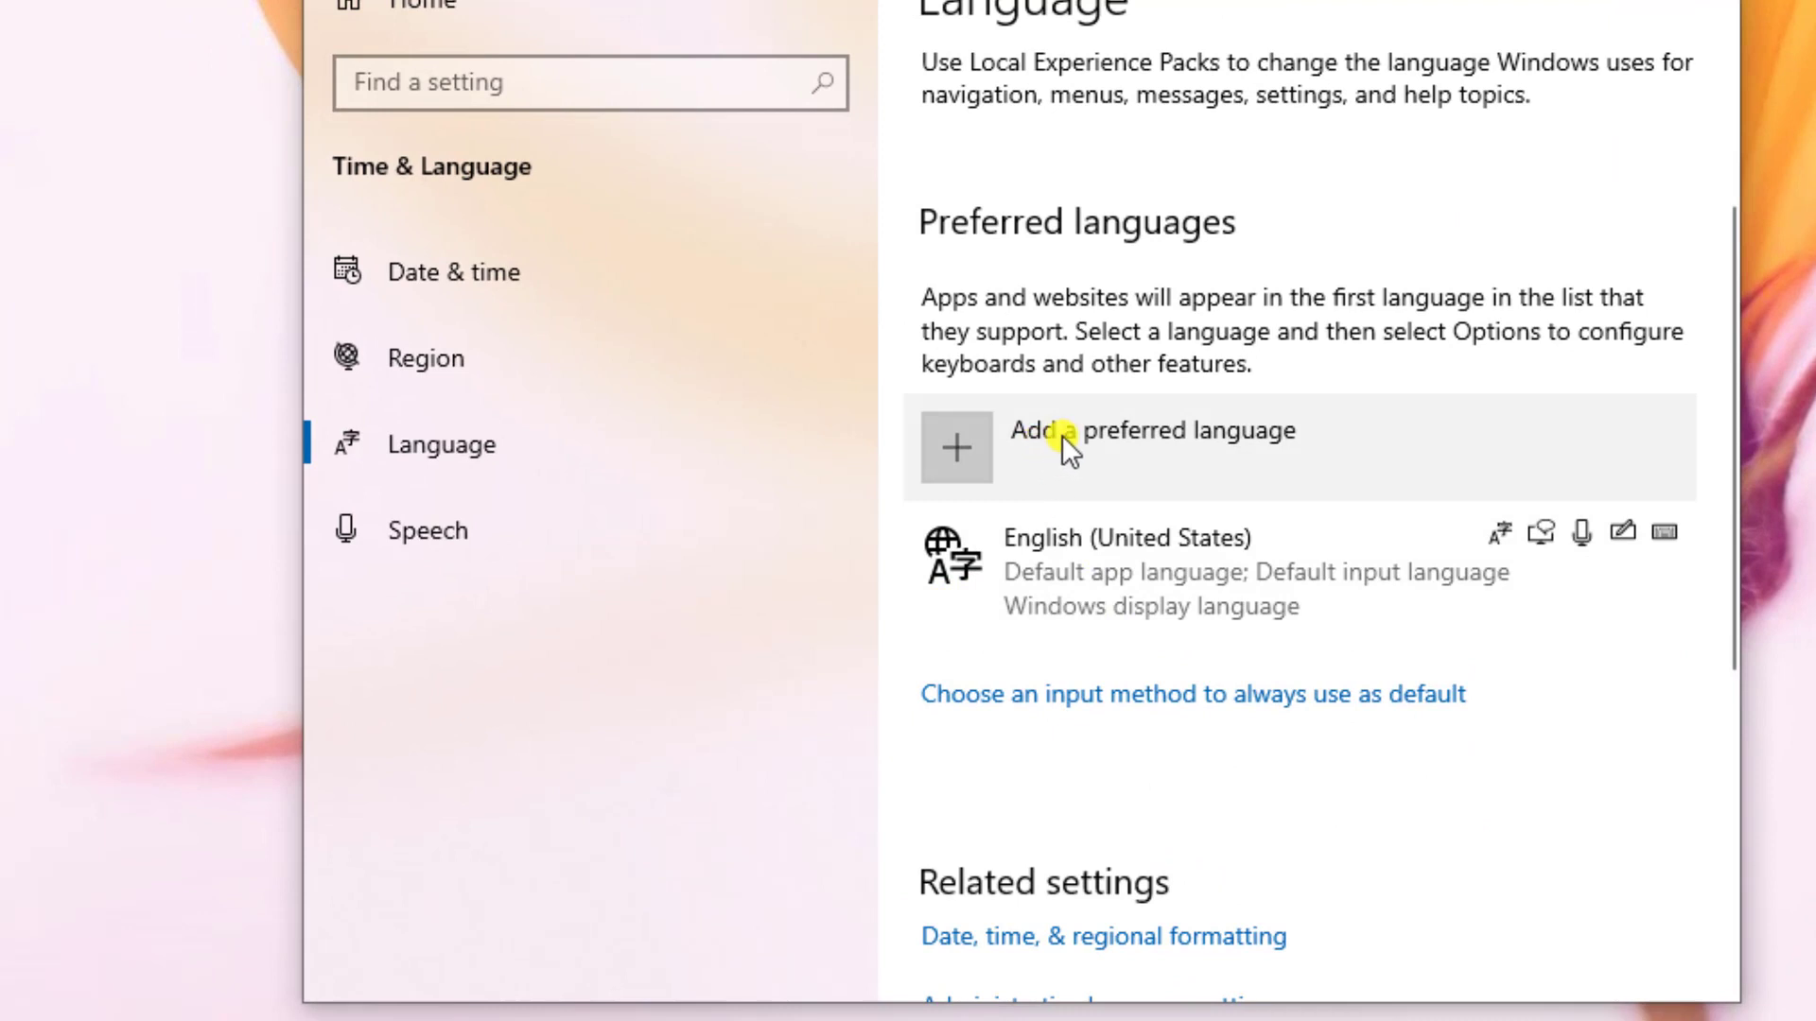
{"action": "left_click", "coordinate": [1063, 435]}
{"action": "scroll", "coordinate": [878, 520], "scroll_direction": "down", "scroll_amount": 3}
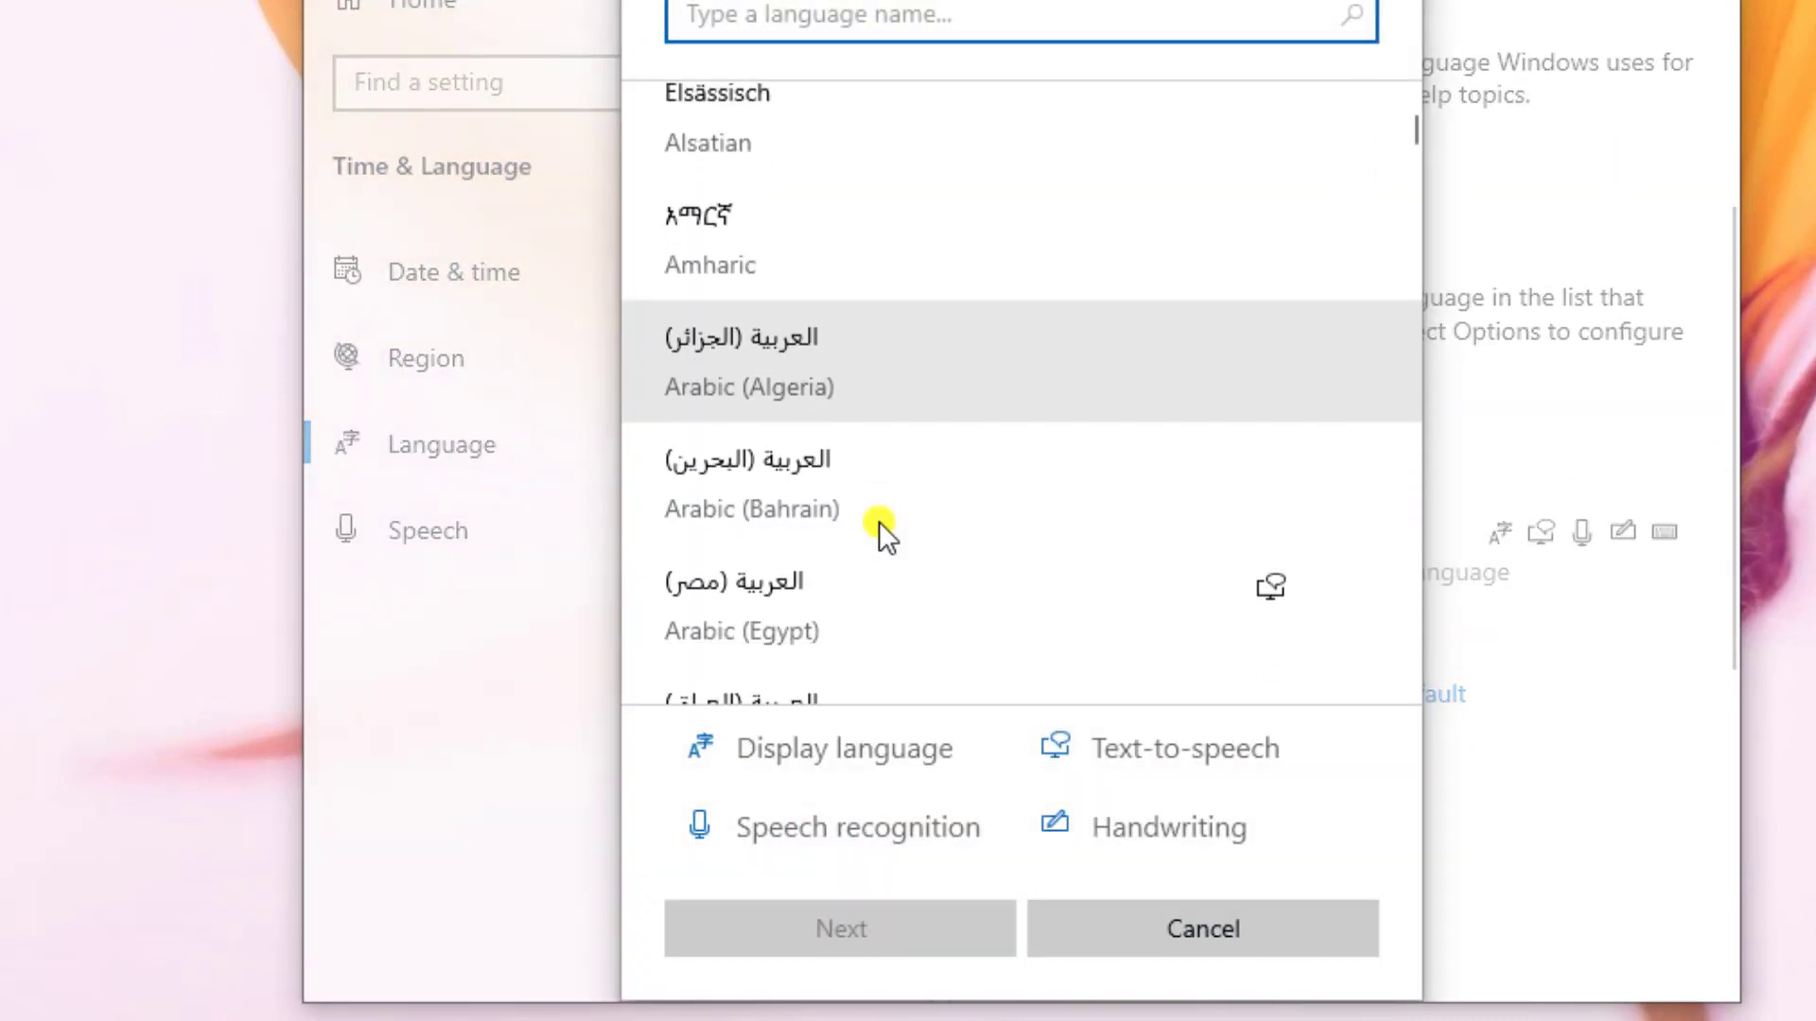
{"action": "left_click", "coordinate": [859, 518]}
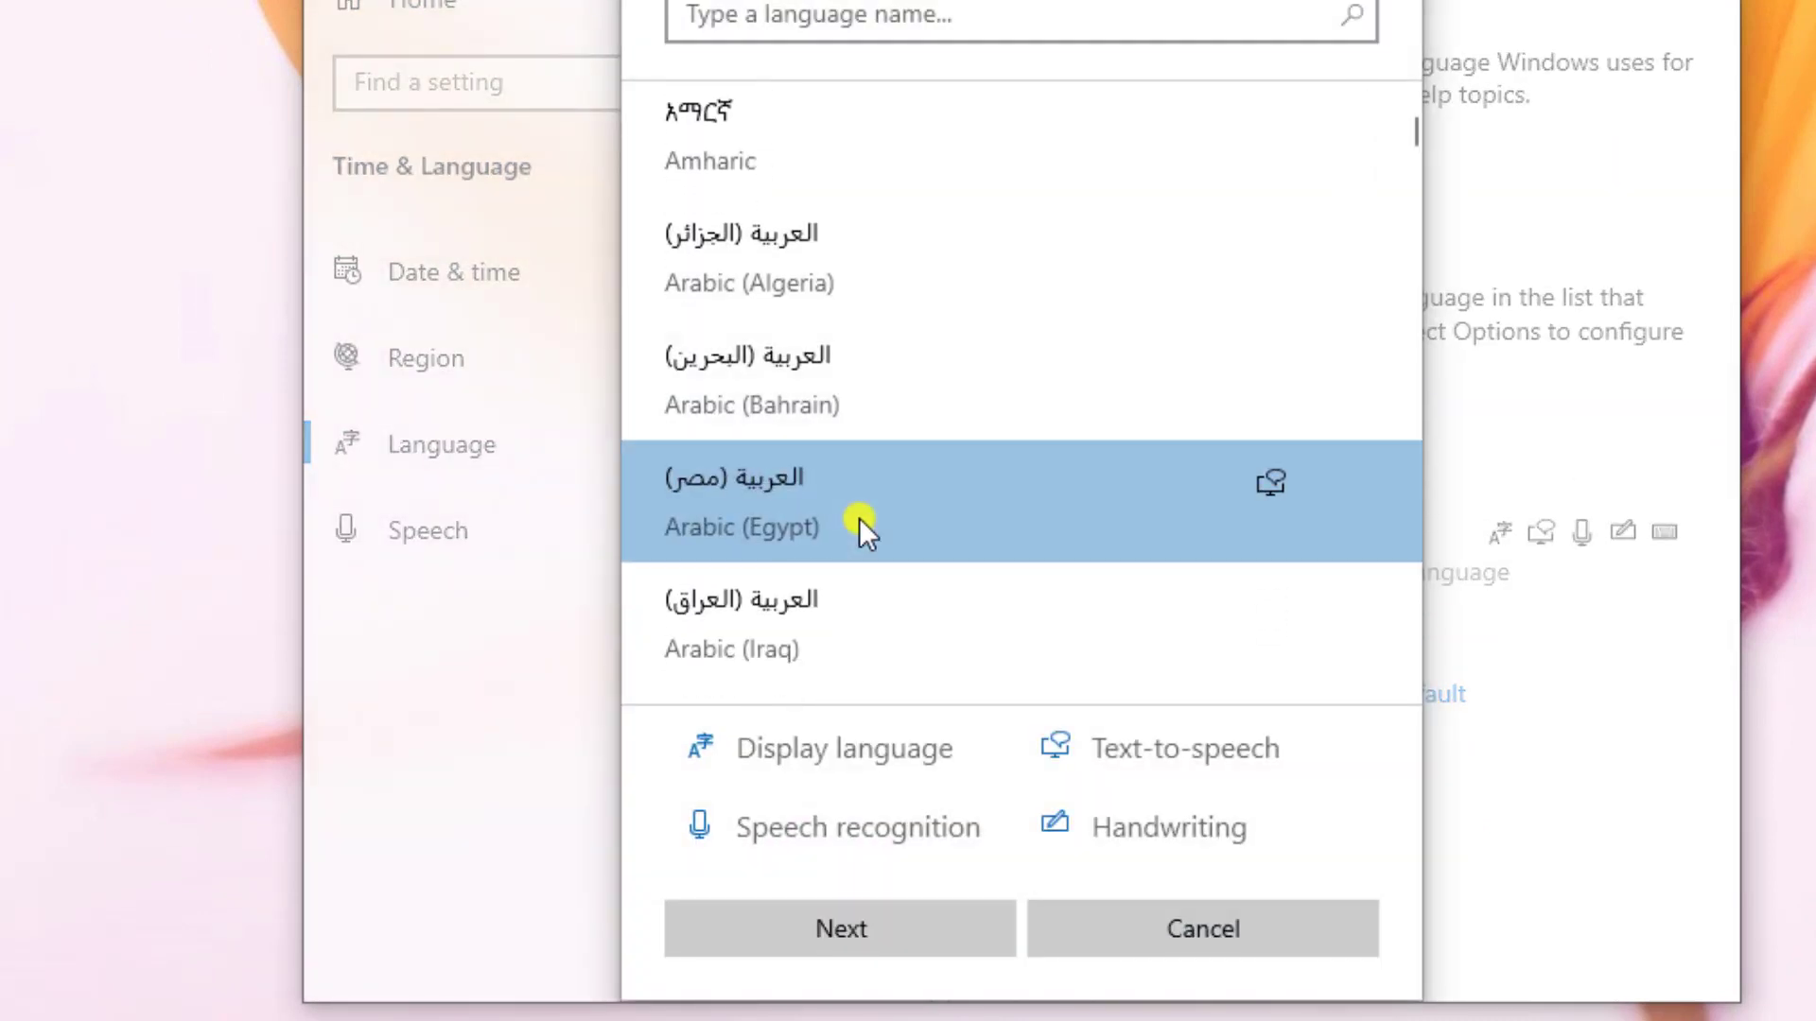
{"action": "left_click", "coordinate": [863, 929]}
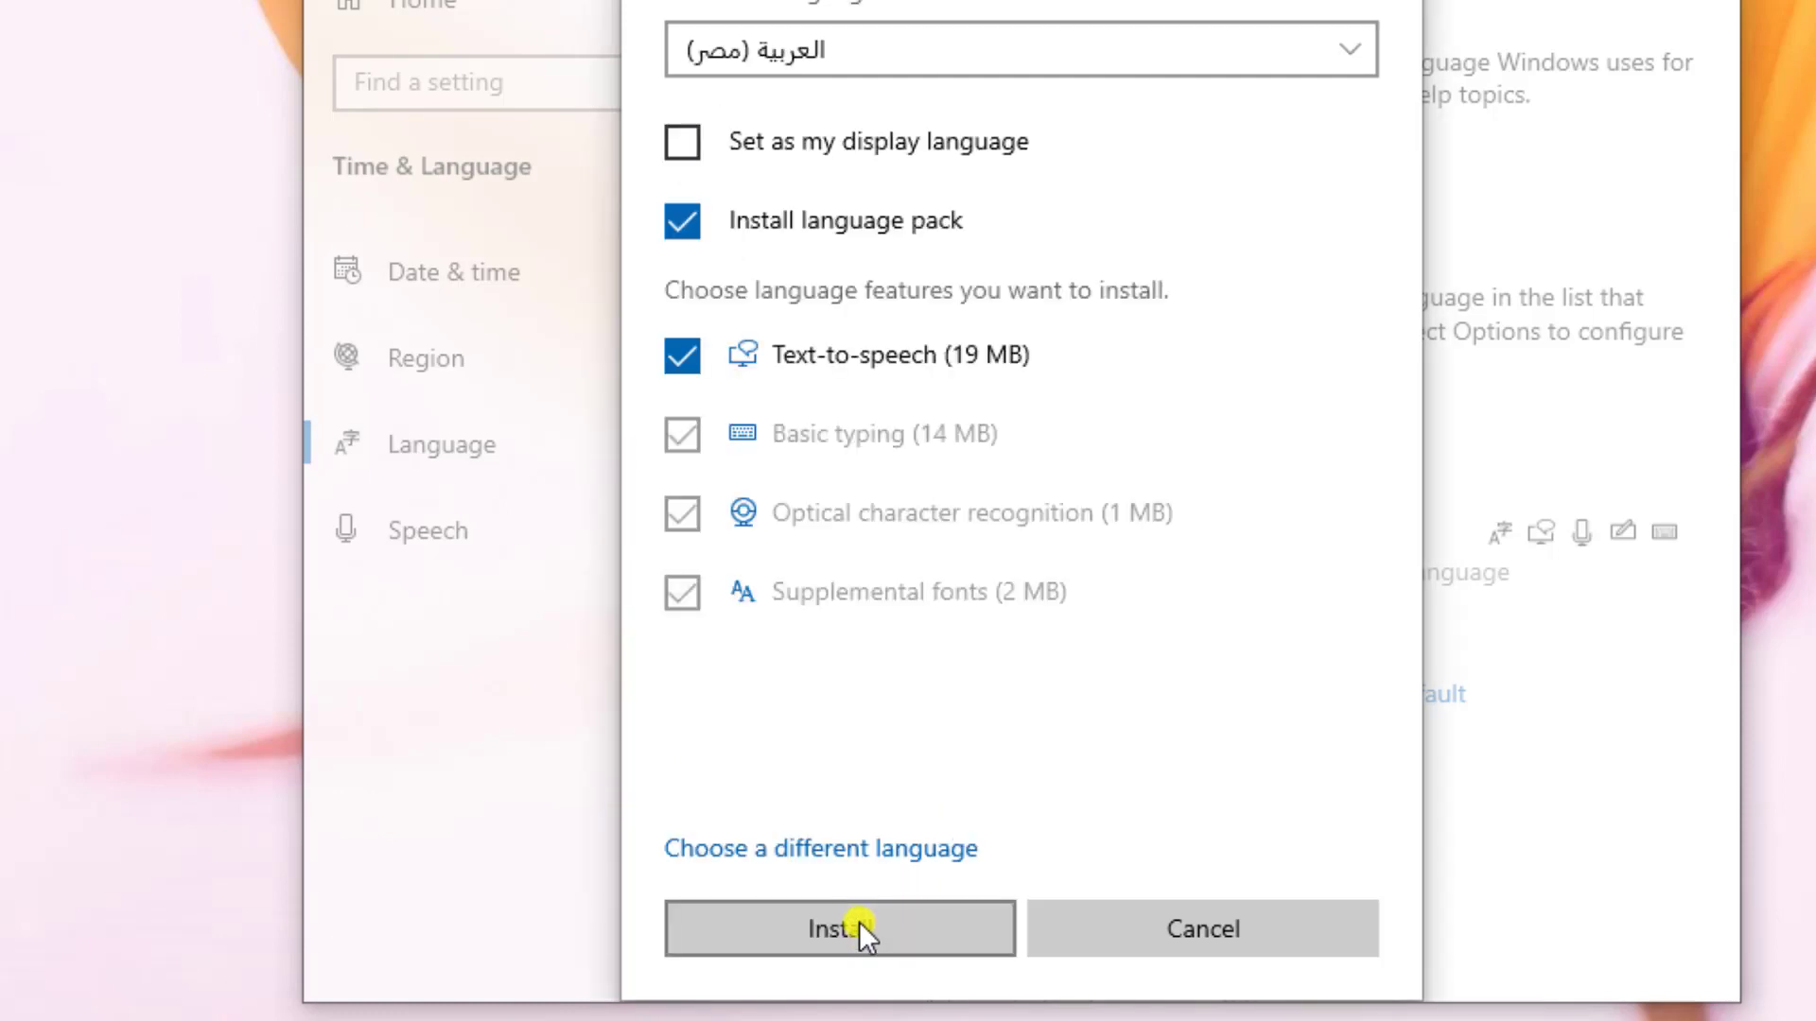
{"action": "left_click", "coordinate": [859, 929]}
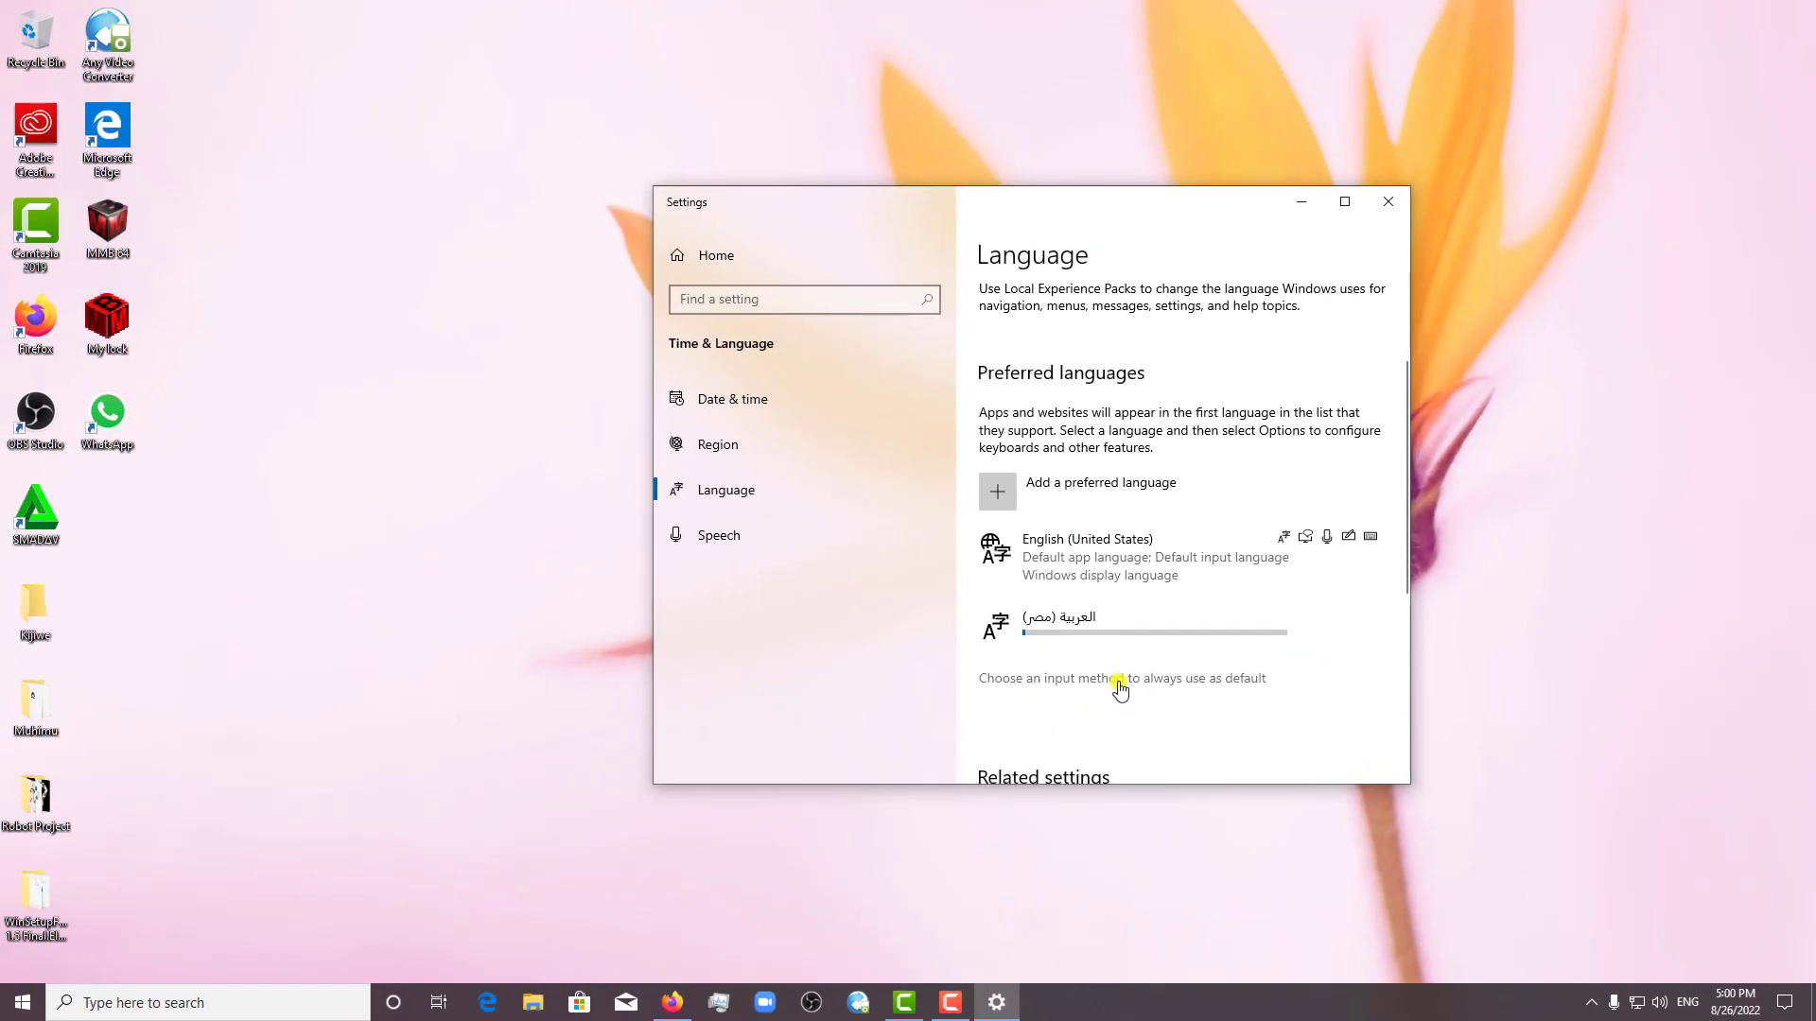
Reopen the time settings through Adjust date/time, review the Language and Region pages, and check the taskbar's input language indicator with Settings closed
{"action": "left_click", "coordinate": [1522, 859]}
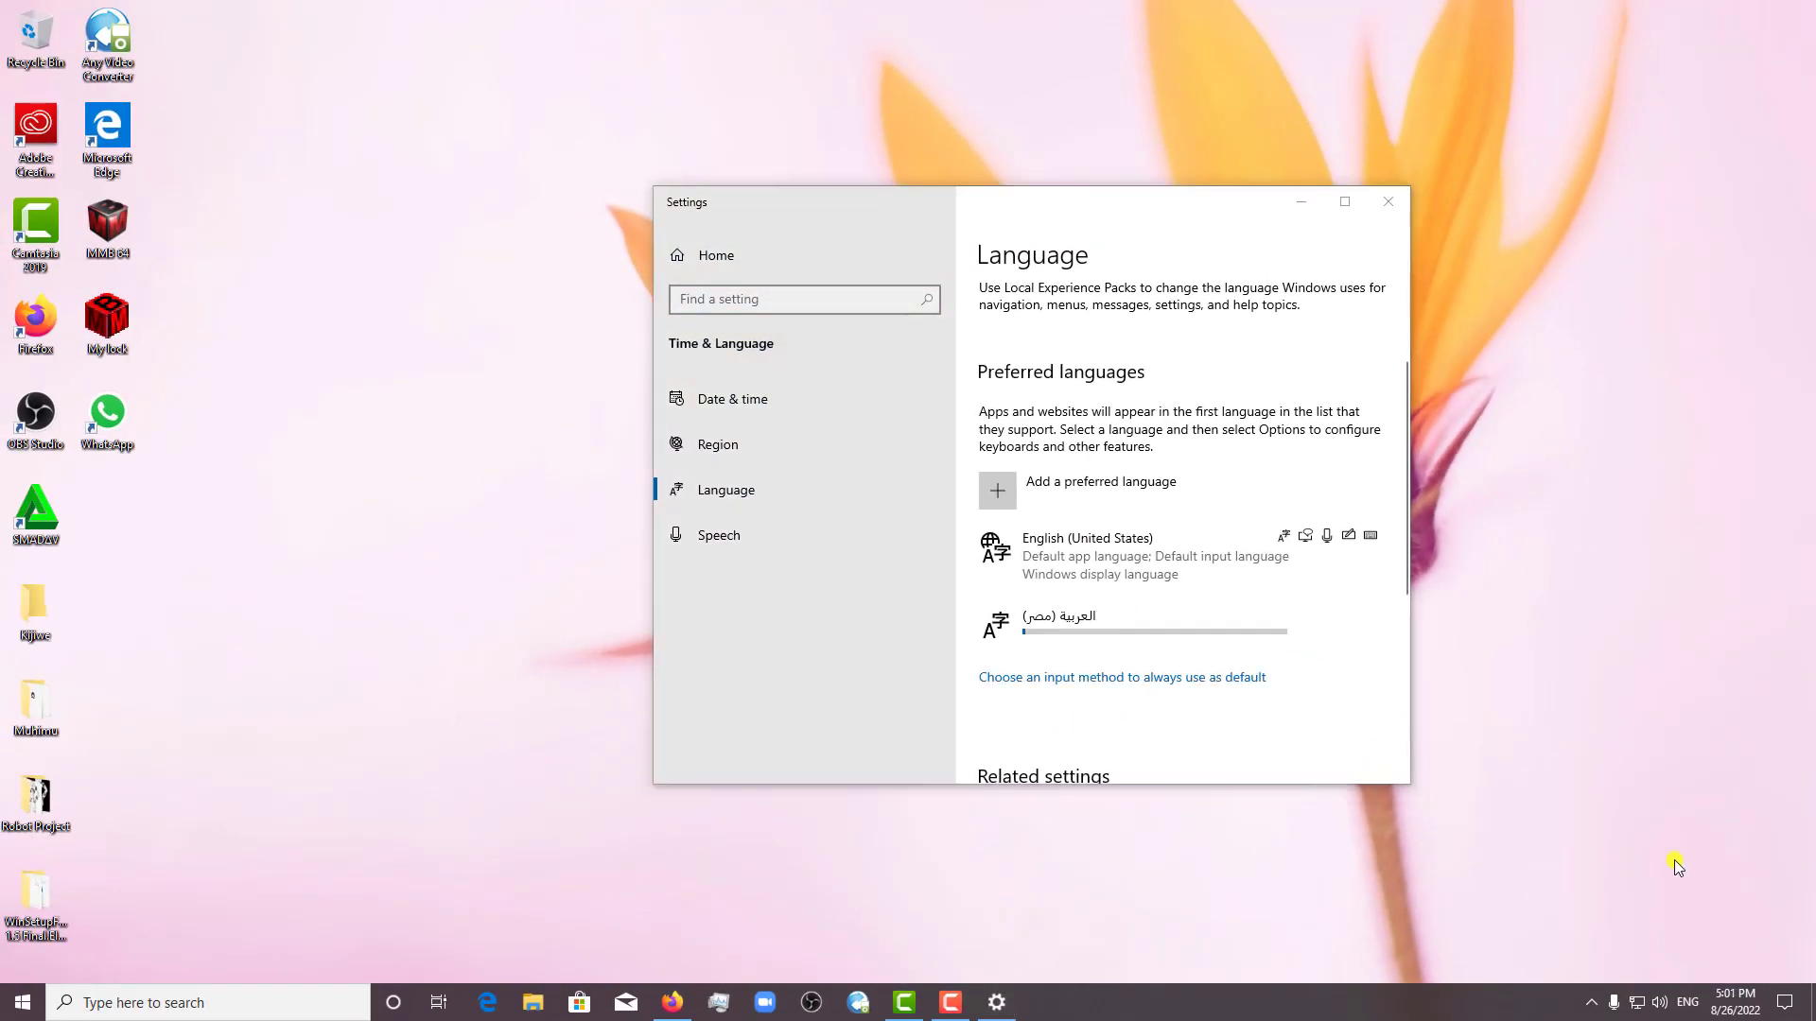
{"action": "right_click", "coordinate": [1725, 1010]}
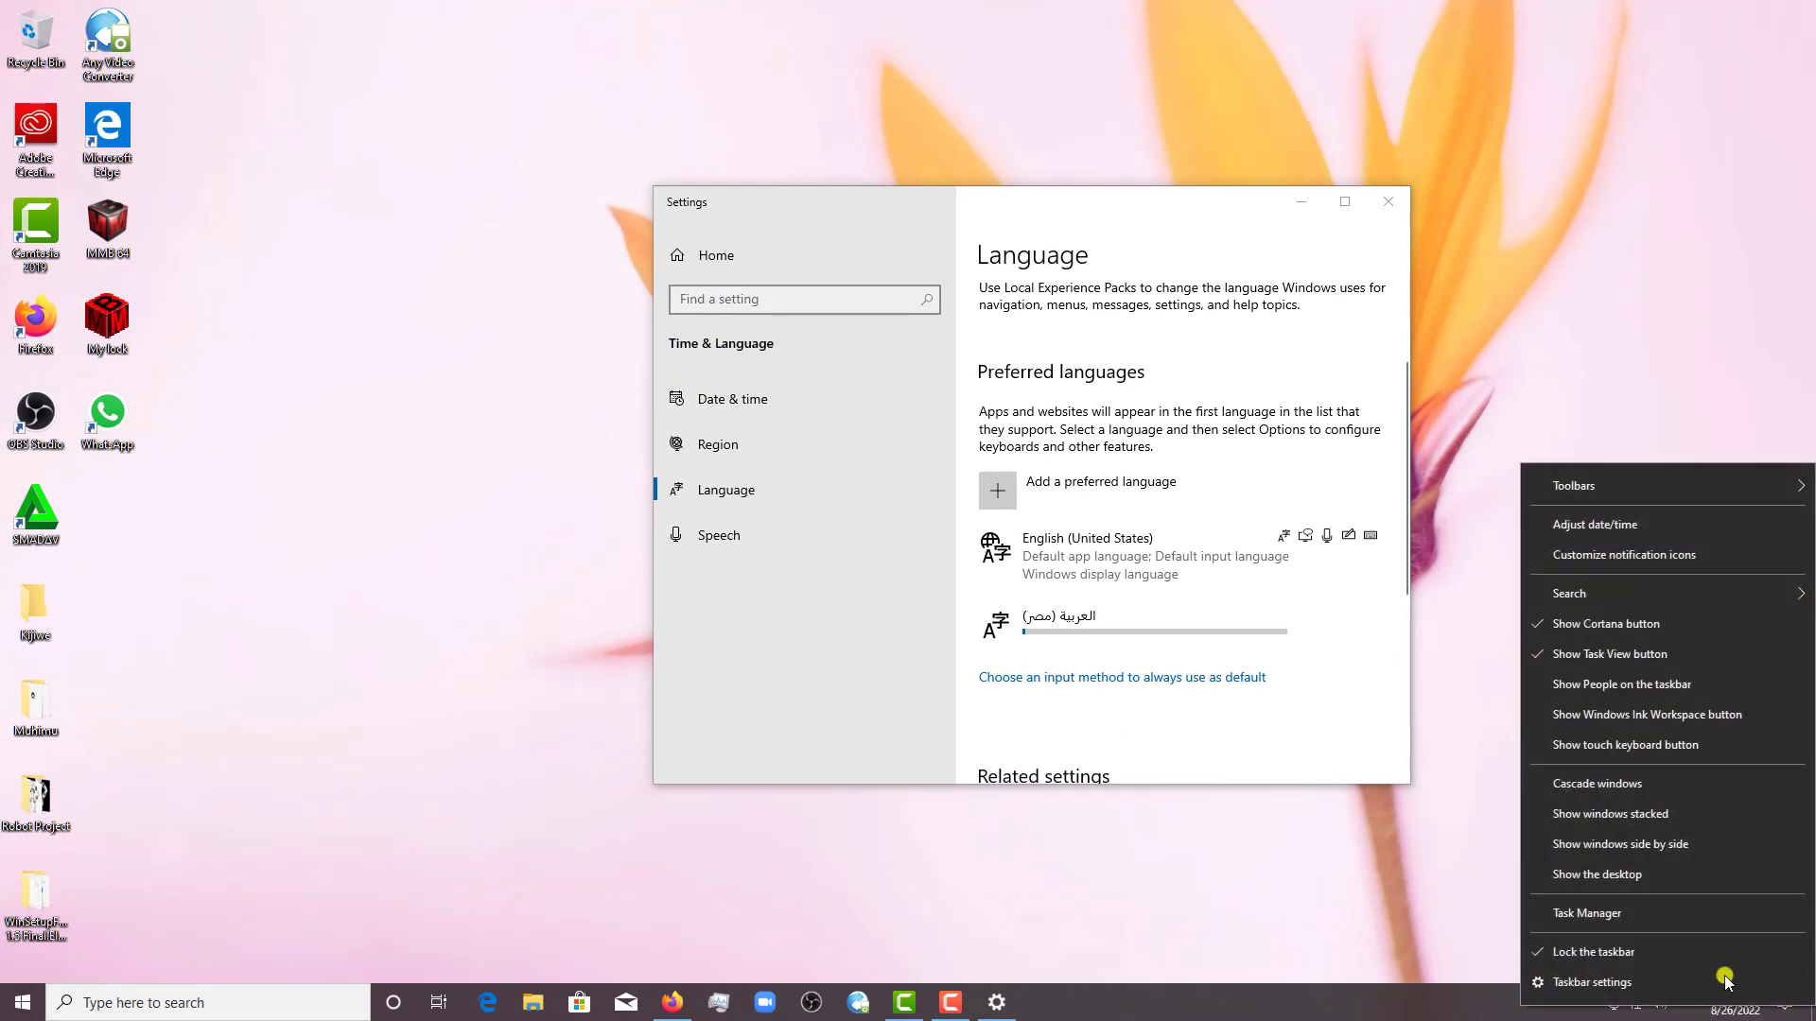
{"action": "left_click", "coordinate": [1585, 525]}
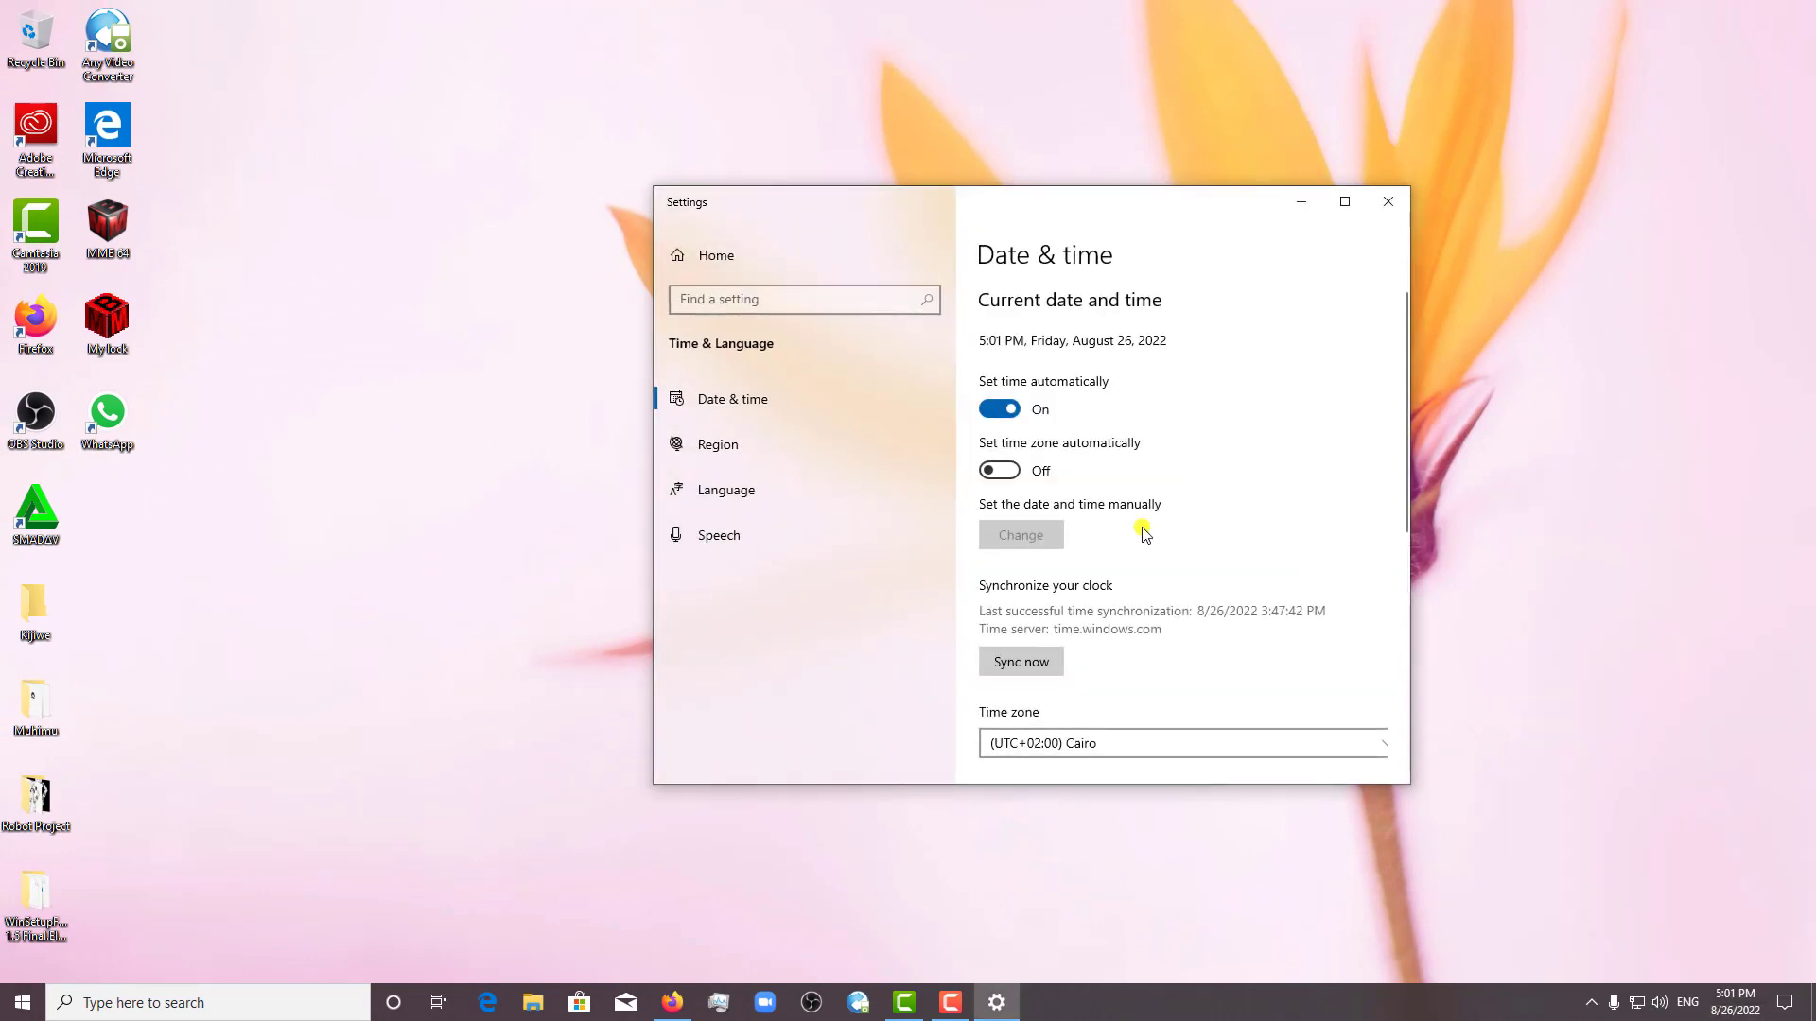
{"action": "left_click", "coordinate": [743, 507]}
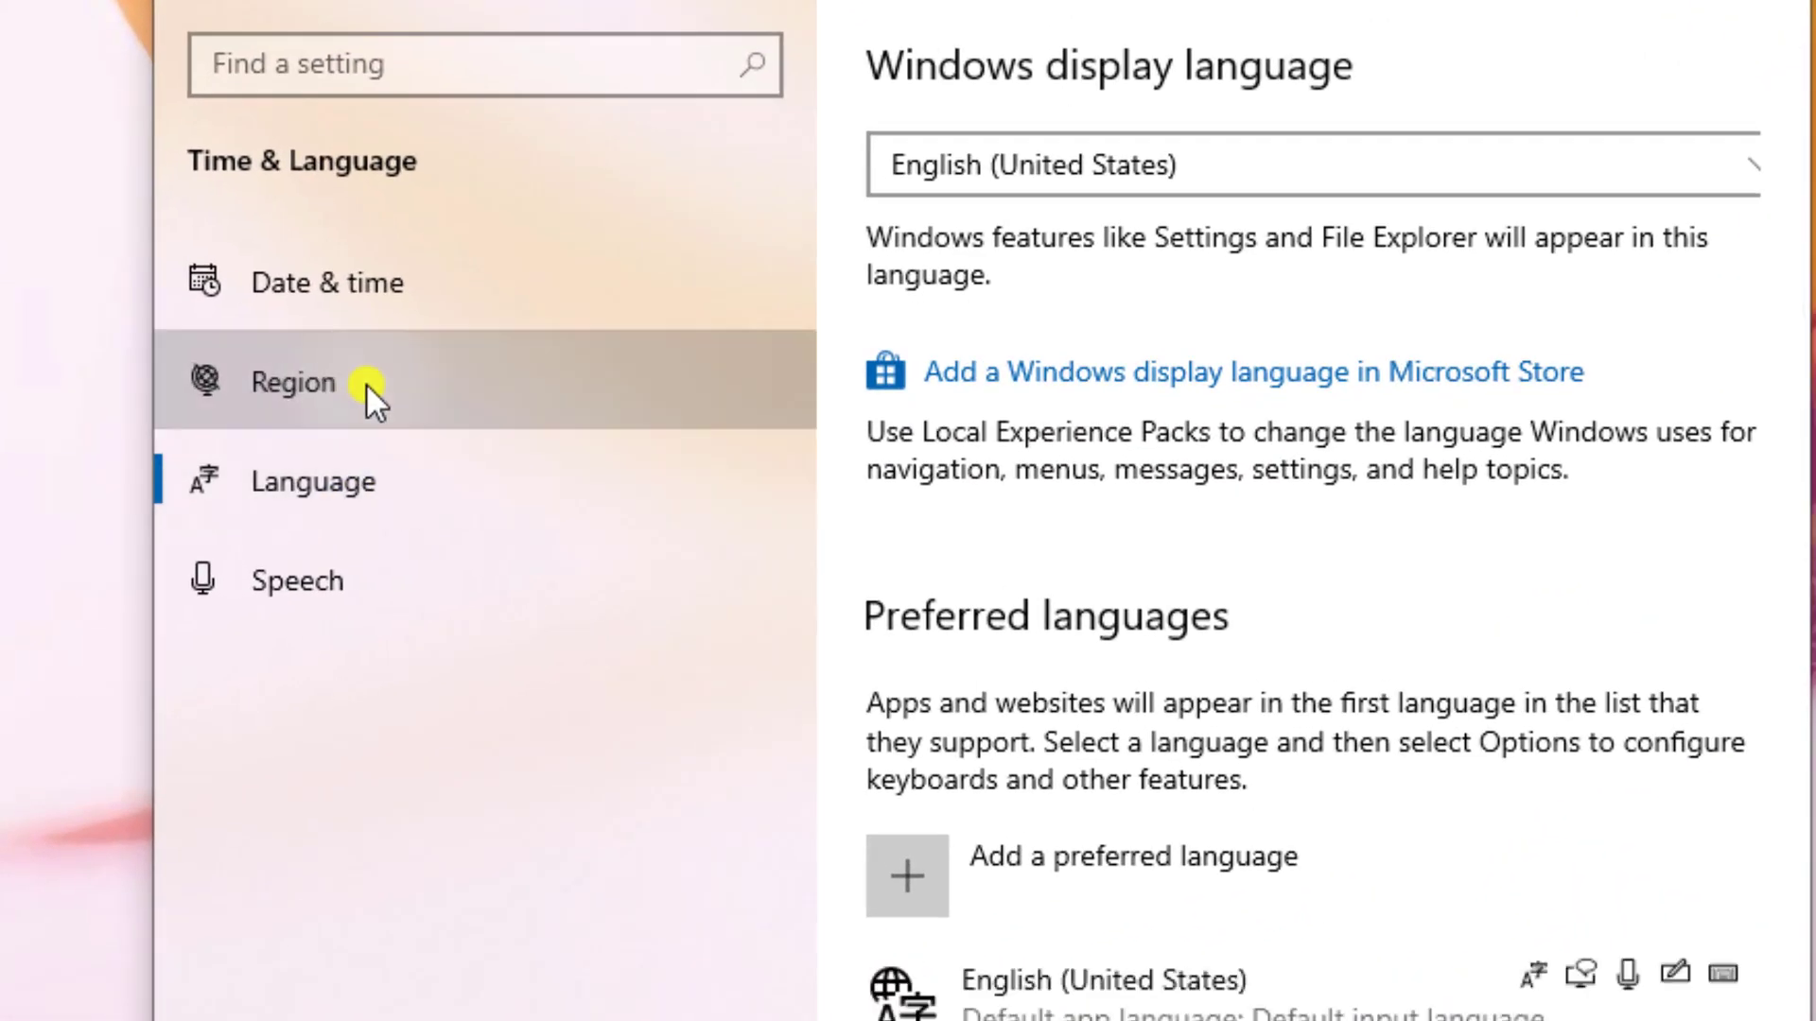
{"action": "left_click", "coordinate": [366, 384]}
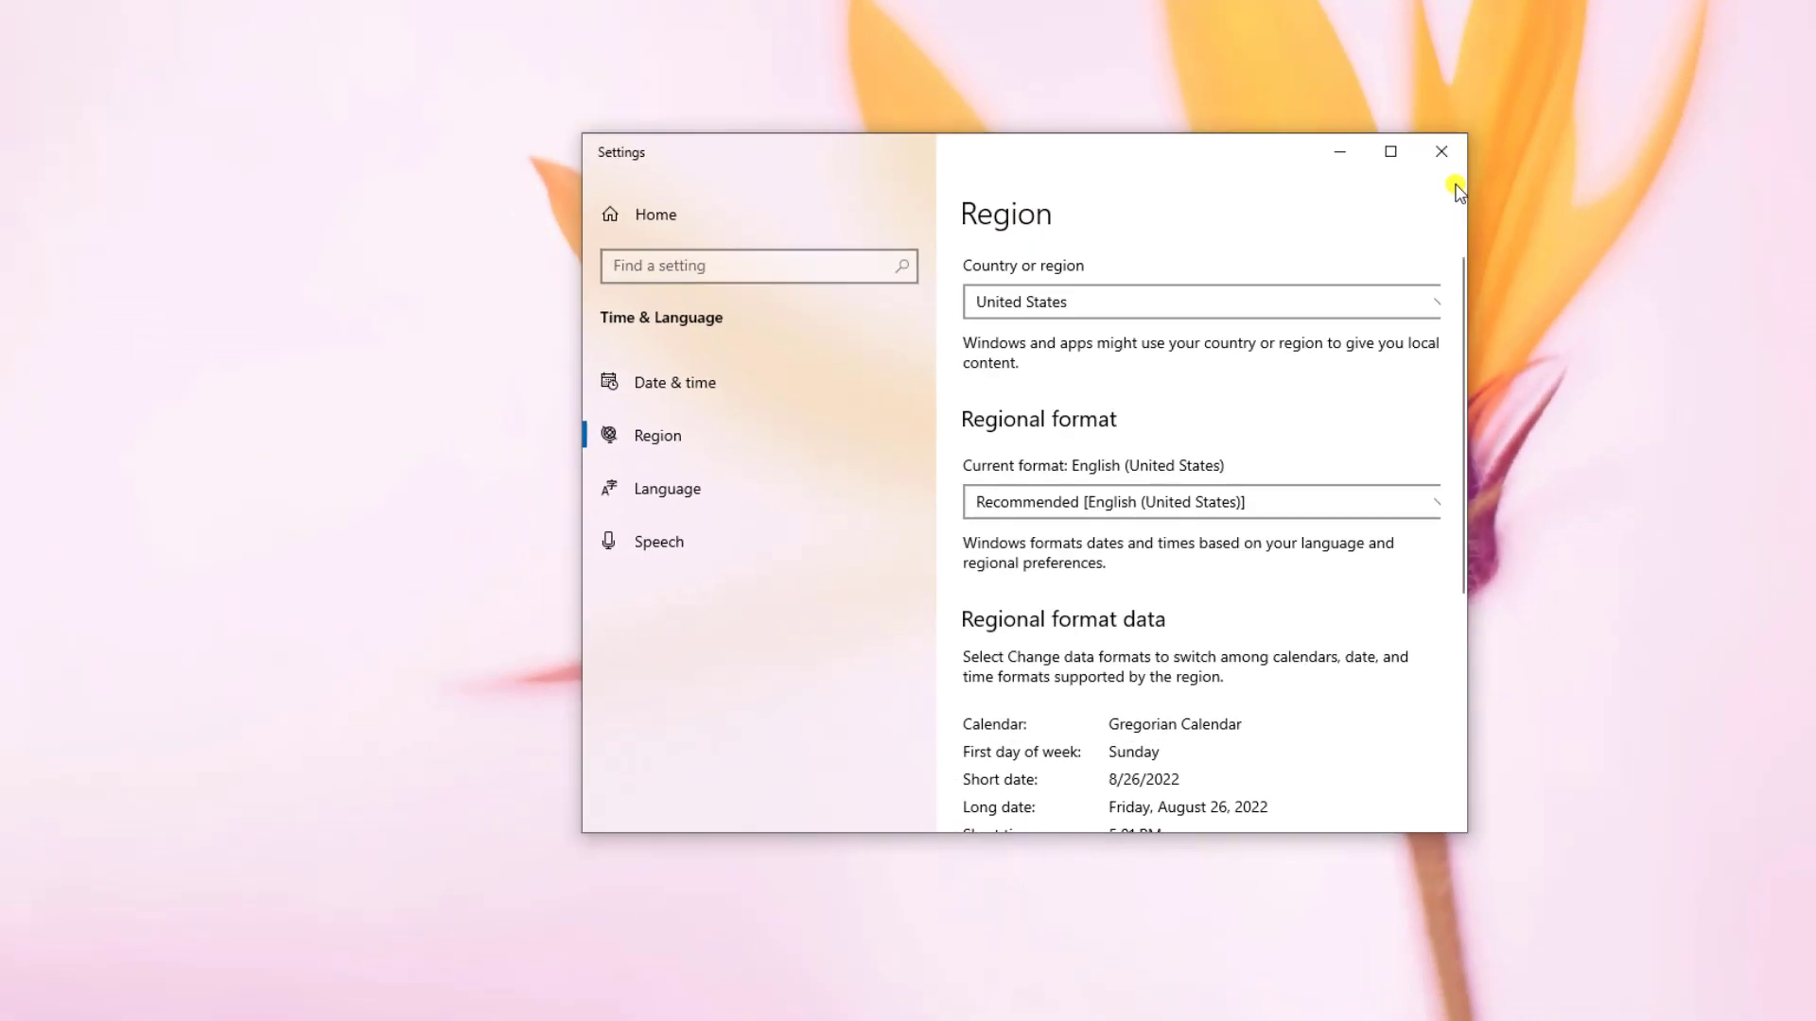
{"action": "left_click", "coordinate": [1383, 214]}
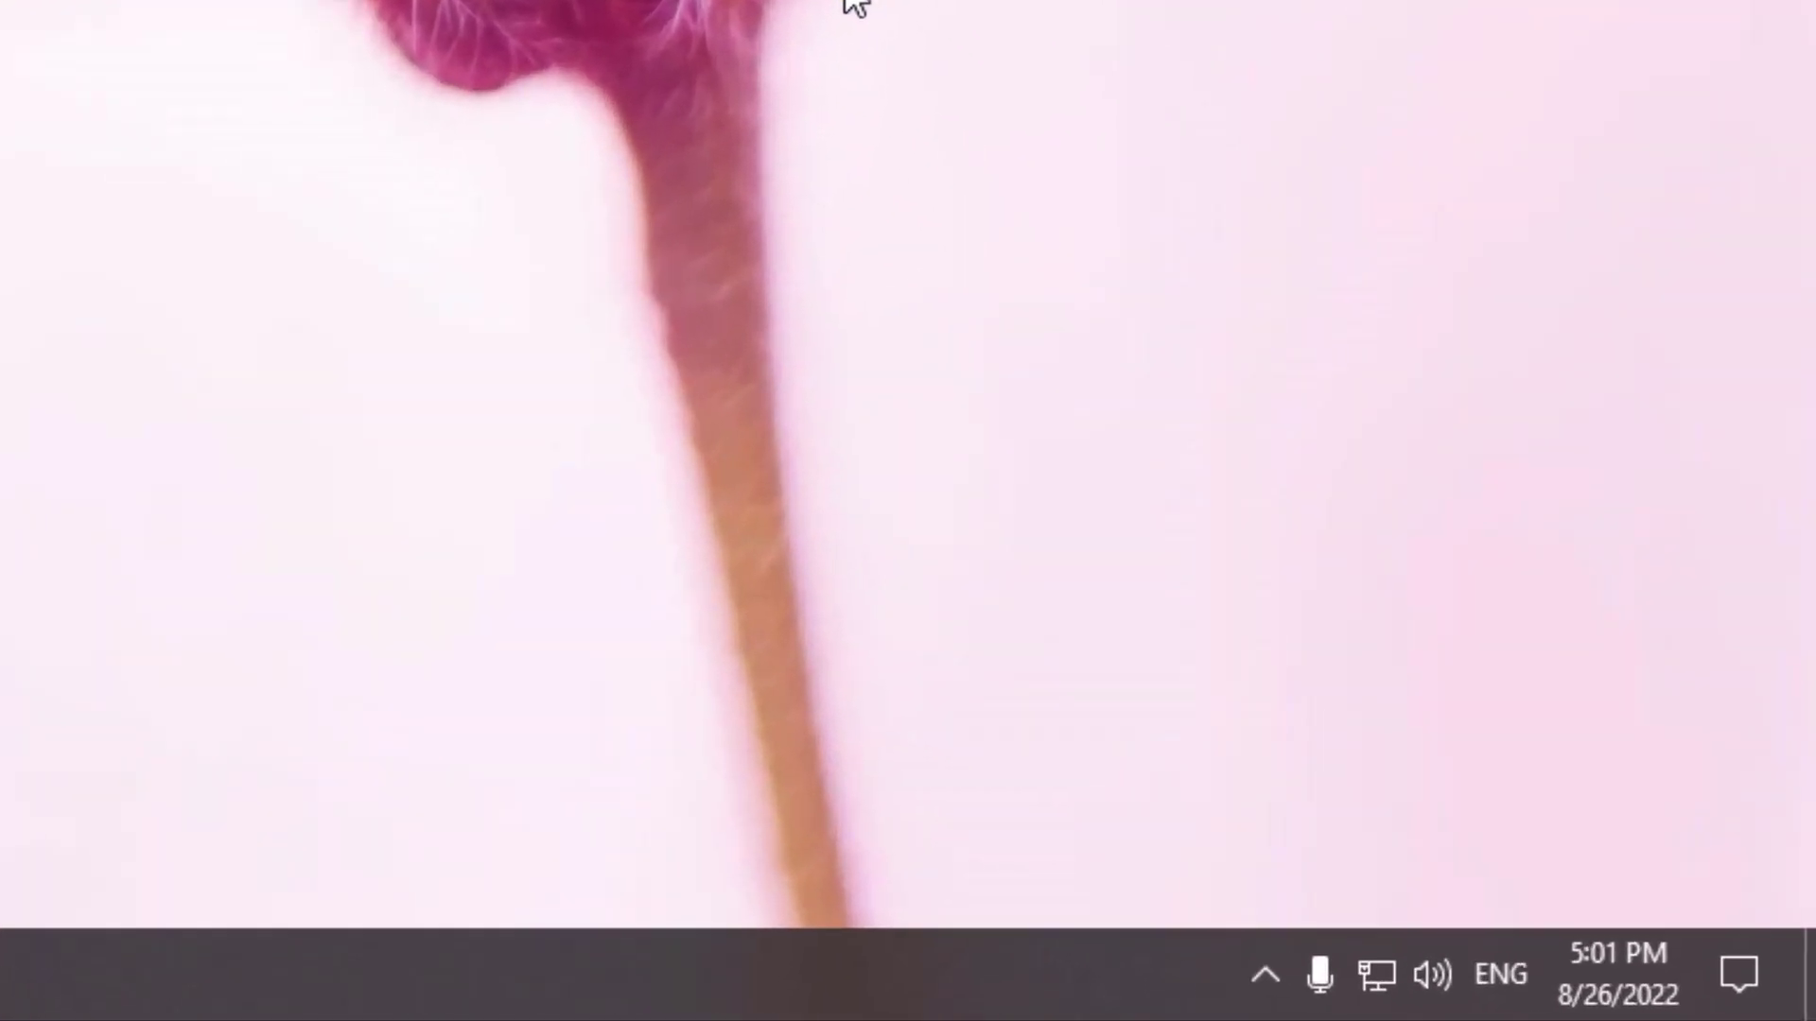
{"action": "left_click", "coordinate": [1499, 967]}
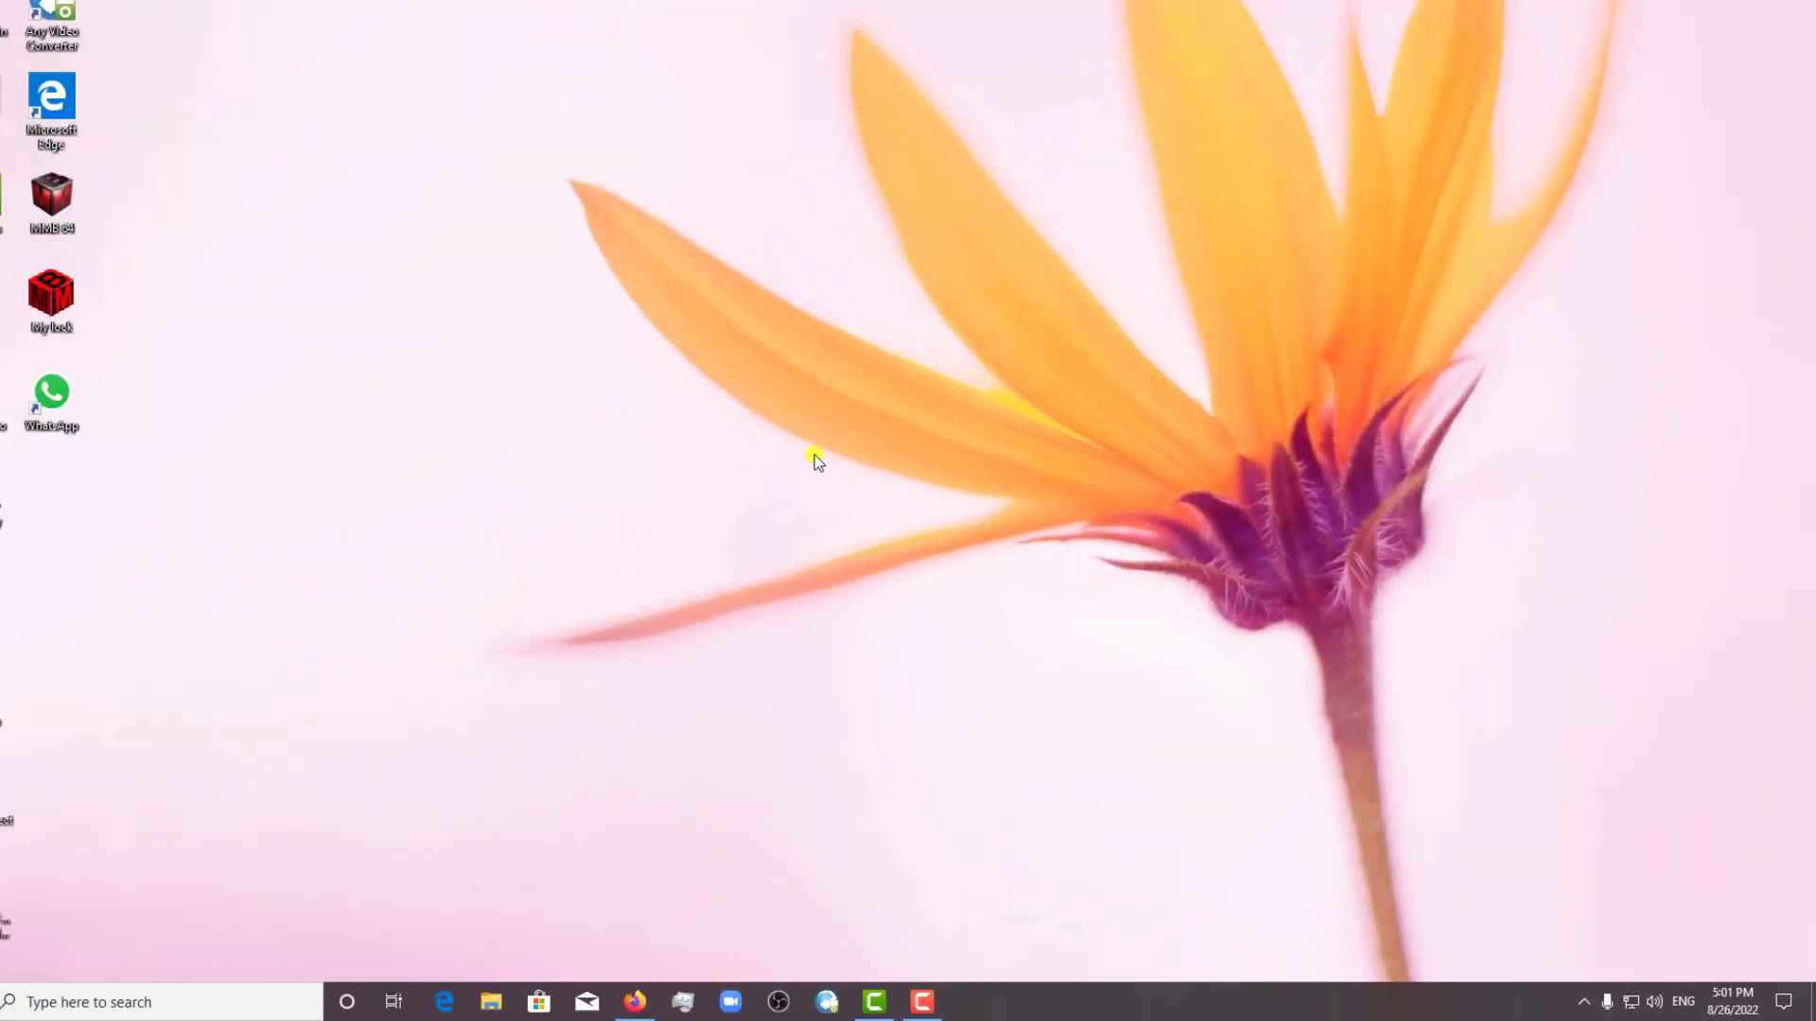
Refresh the desktop and try different icon sizes, leaving the desktop icons enlarged
{"action": "right_click", "coordinate": [849, 474]}
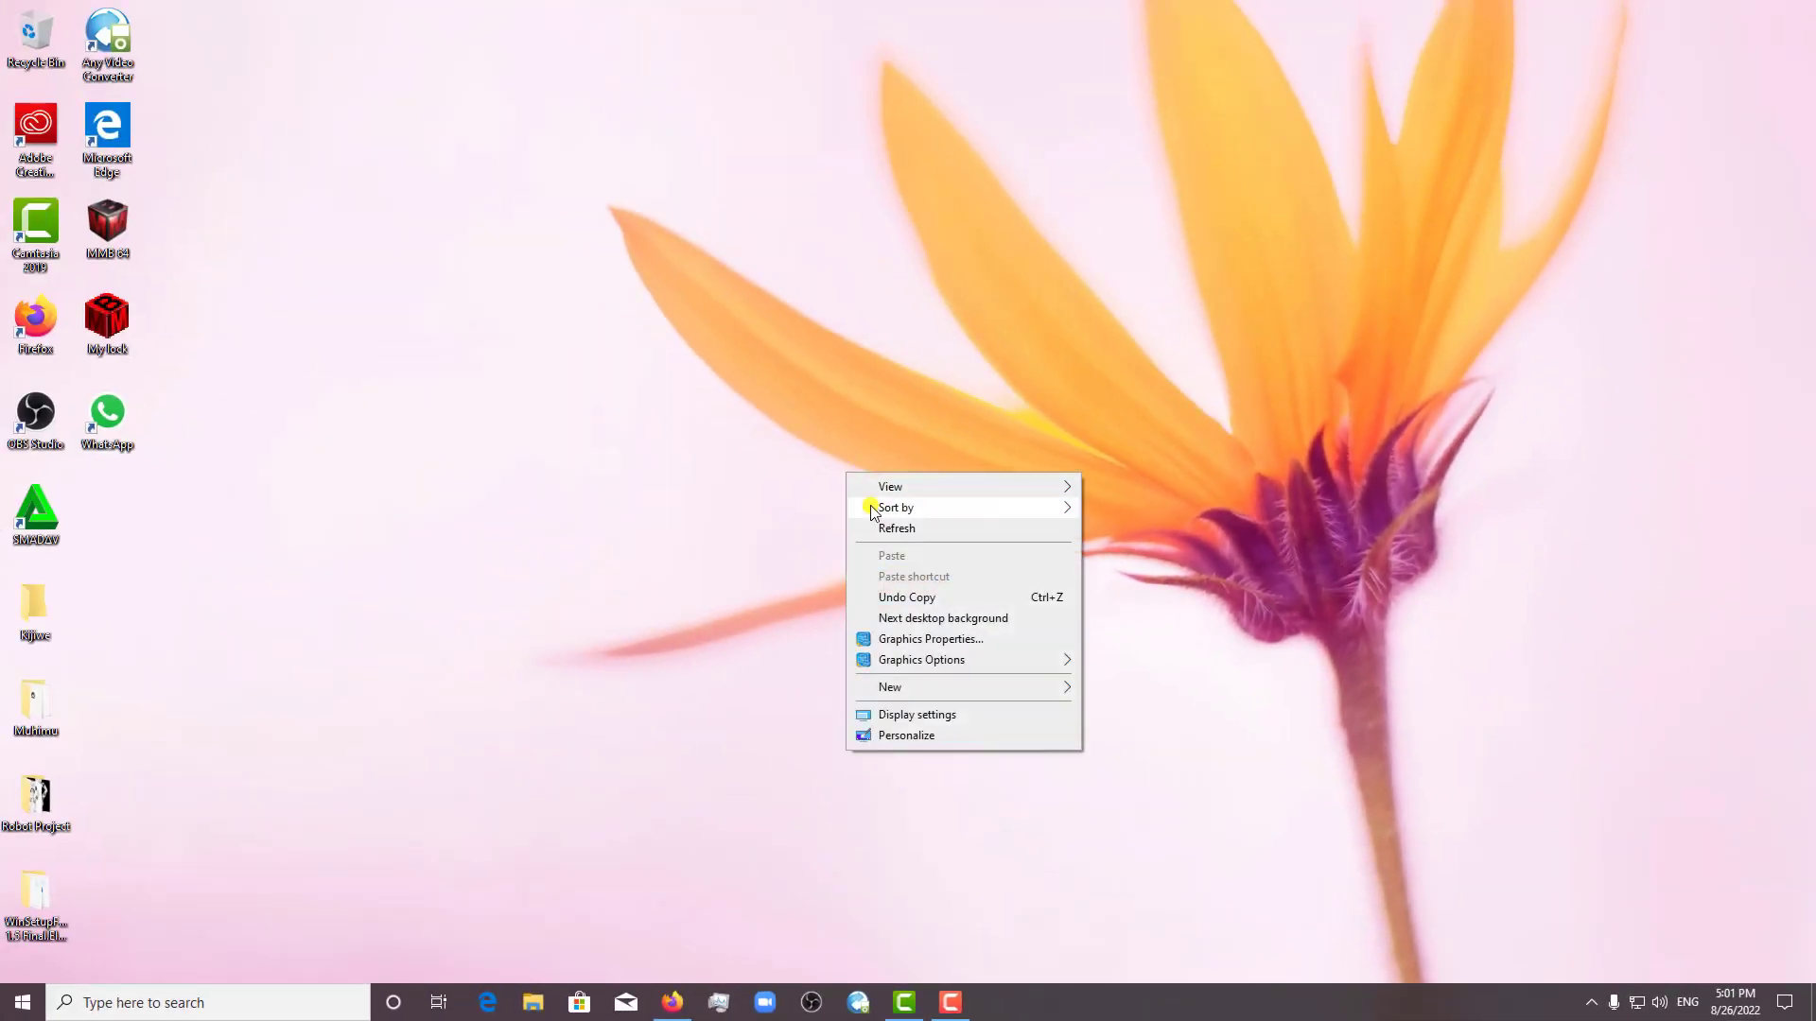
{"action": "left_click", "coordinate": [893, 529]}
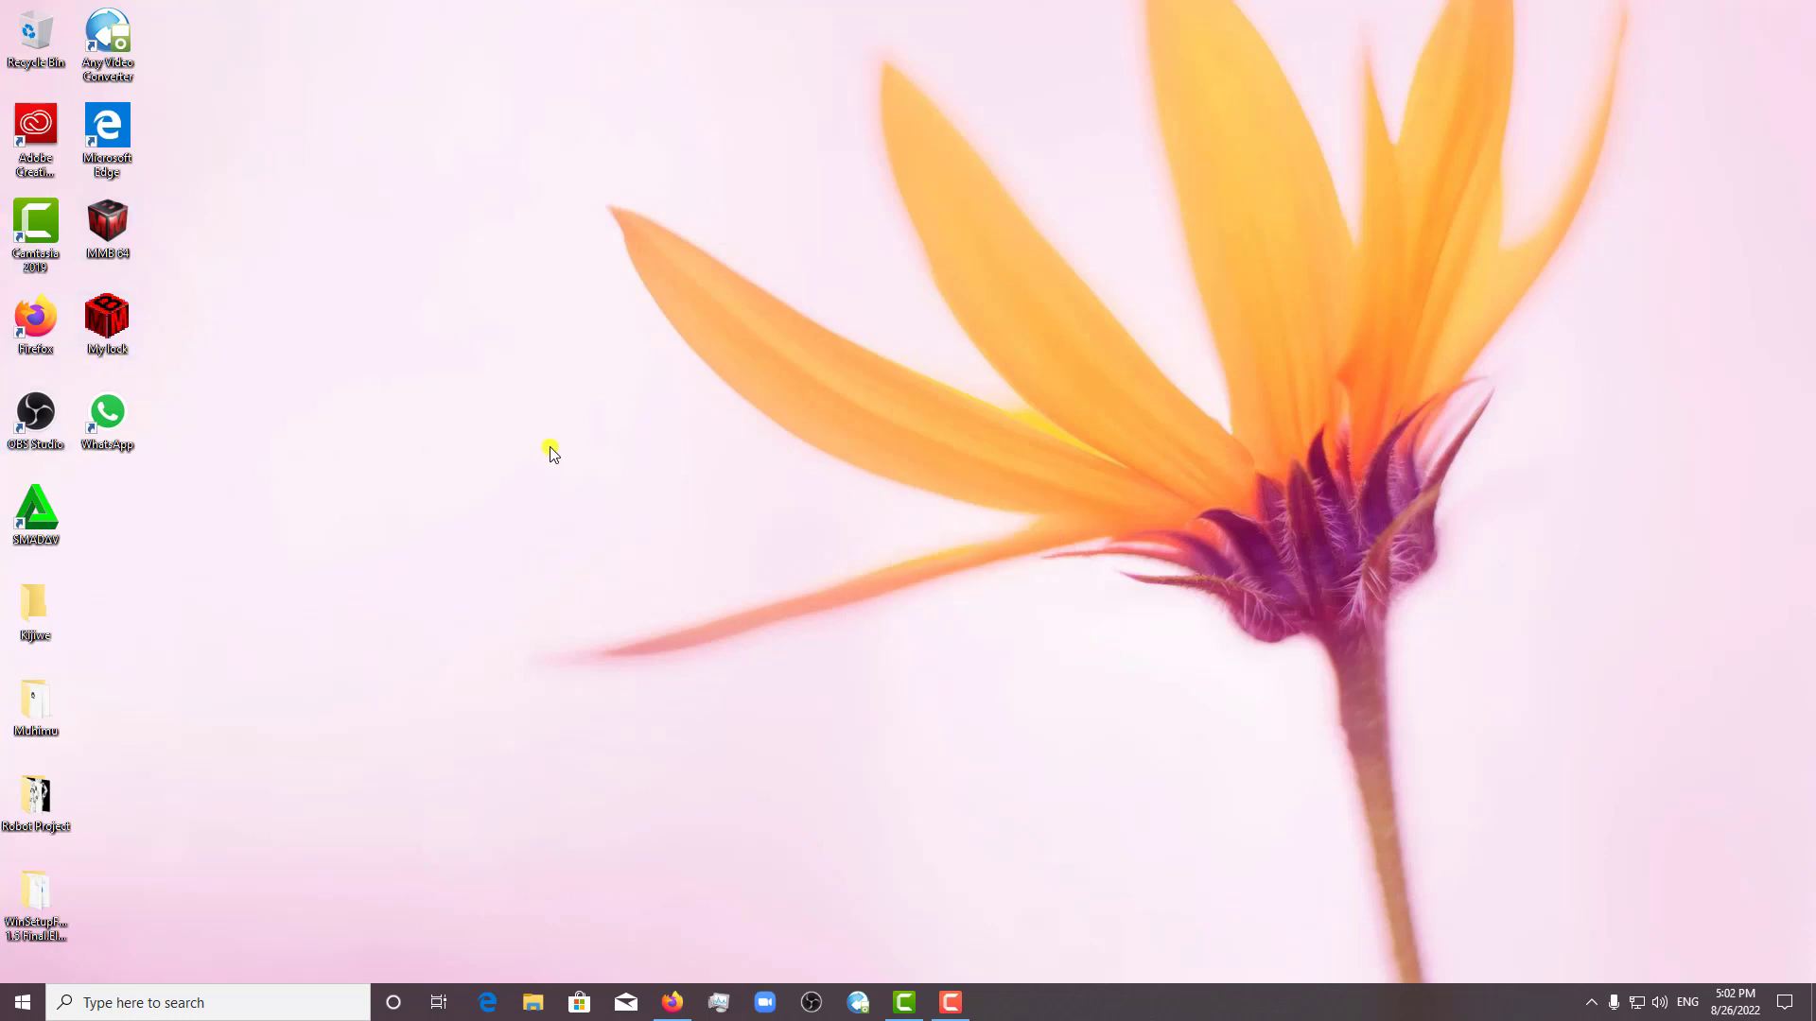
{"action": "scroll", "coordinate": [553, 456], "scroll_direction": "up", "scroll_amount": 8, "text": "ctrl"}
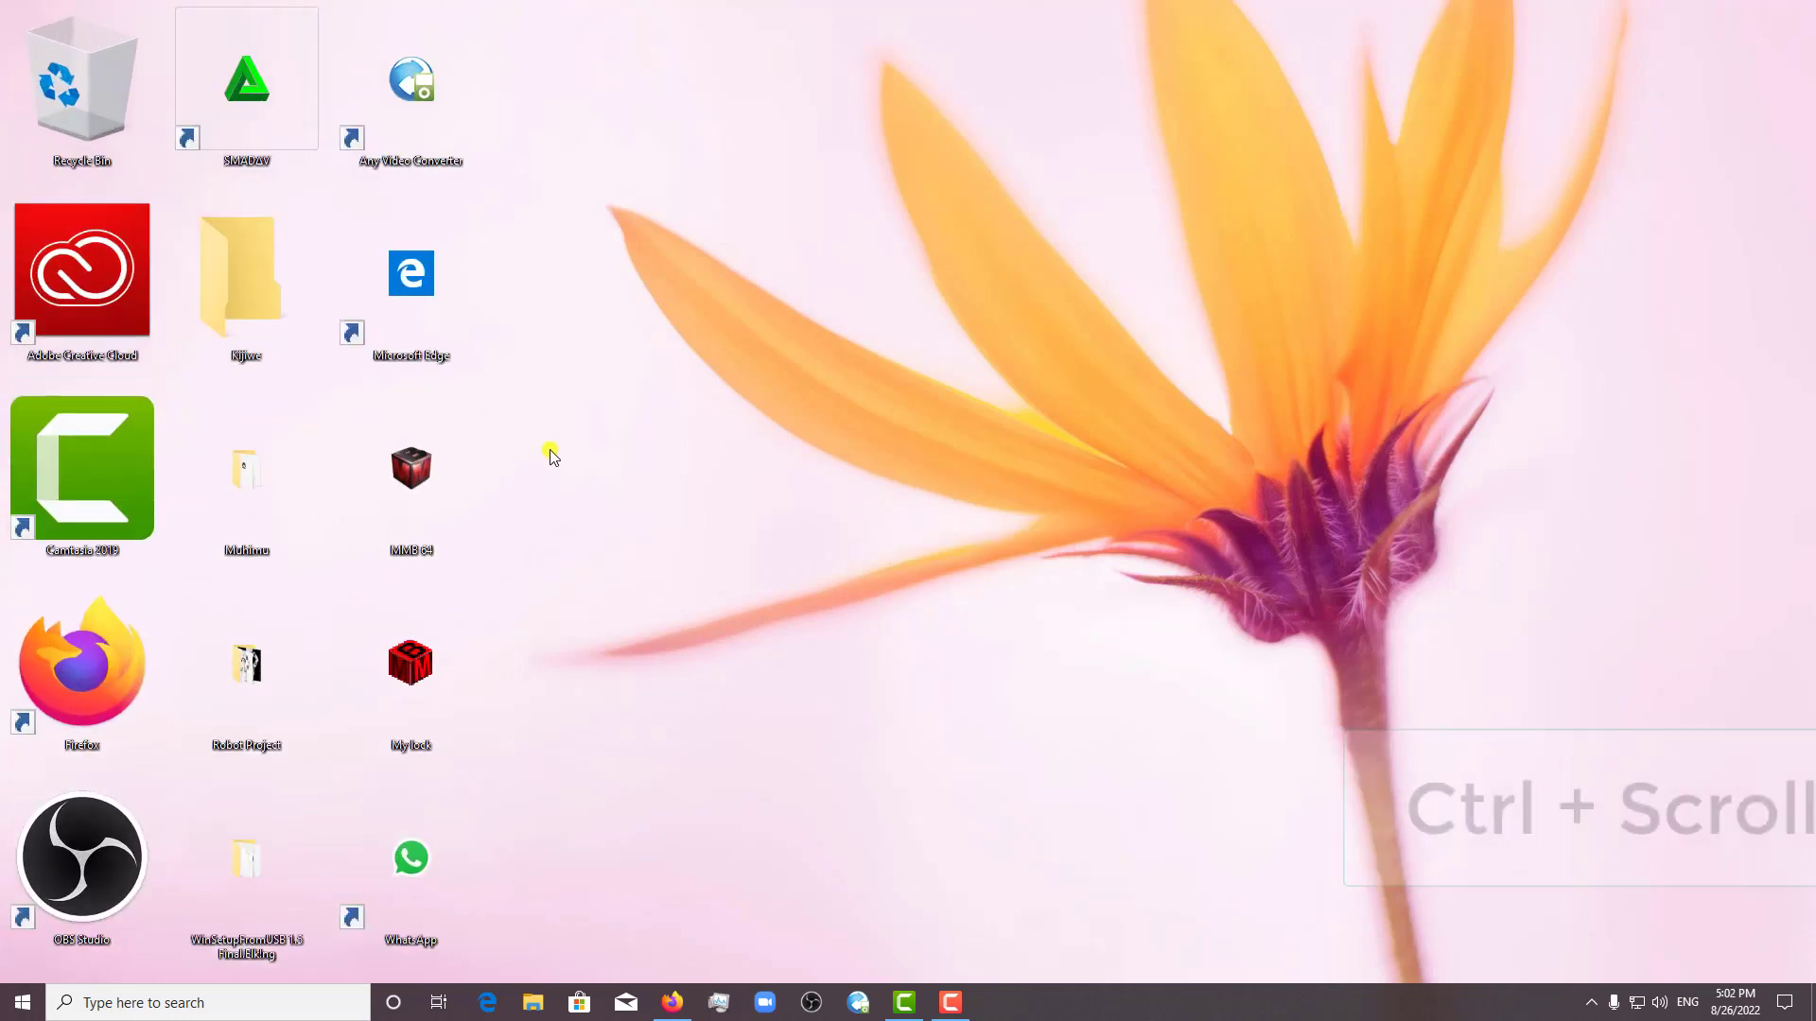
{"action": "scroll", "coordinate": [553, 456], "scroll_direction": "down", "scroll_amount": 6, "text": "ctrl"}
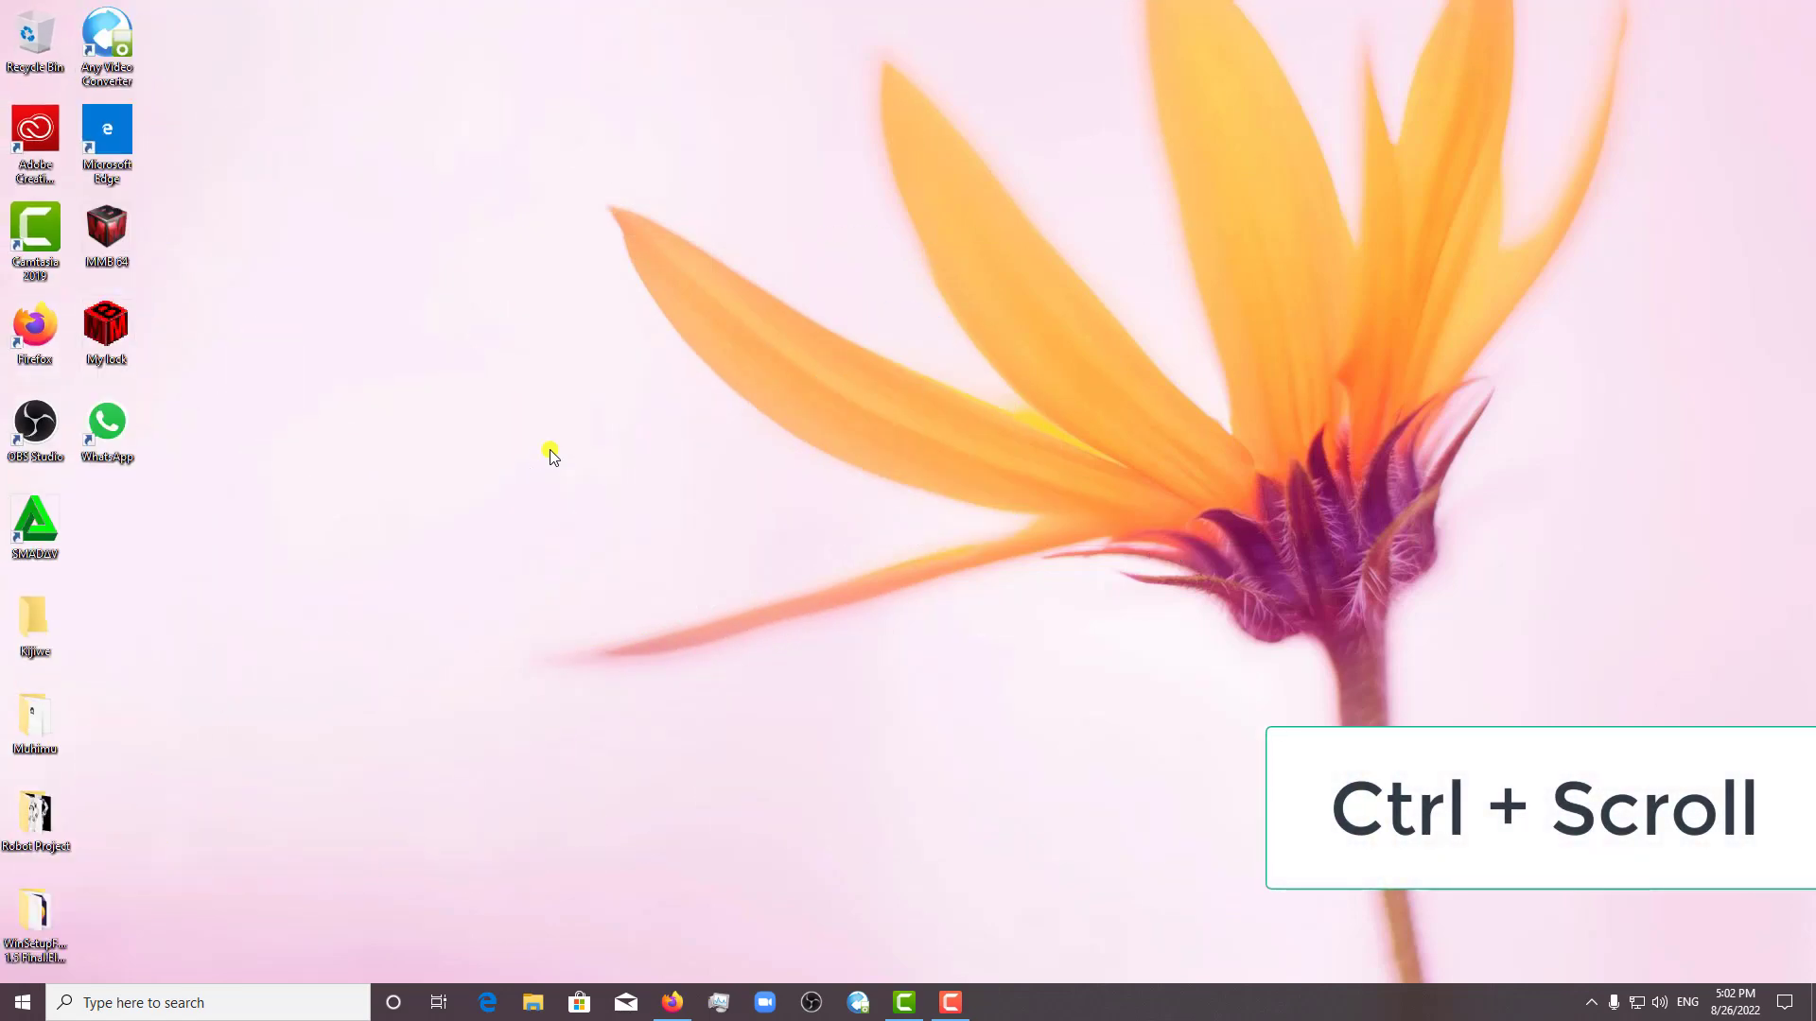
{"action": "scroll", "coordinate": [552, 456], "scroll_direction": "up", "scroll_amount": 2, "text": "ctrl"}
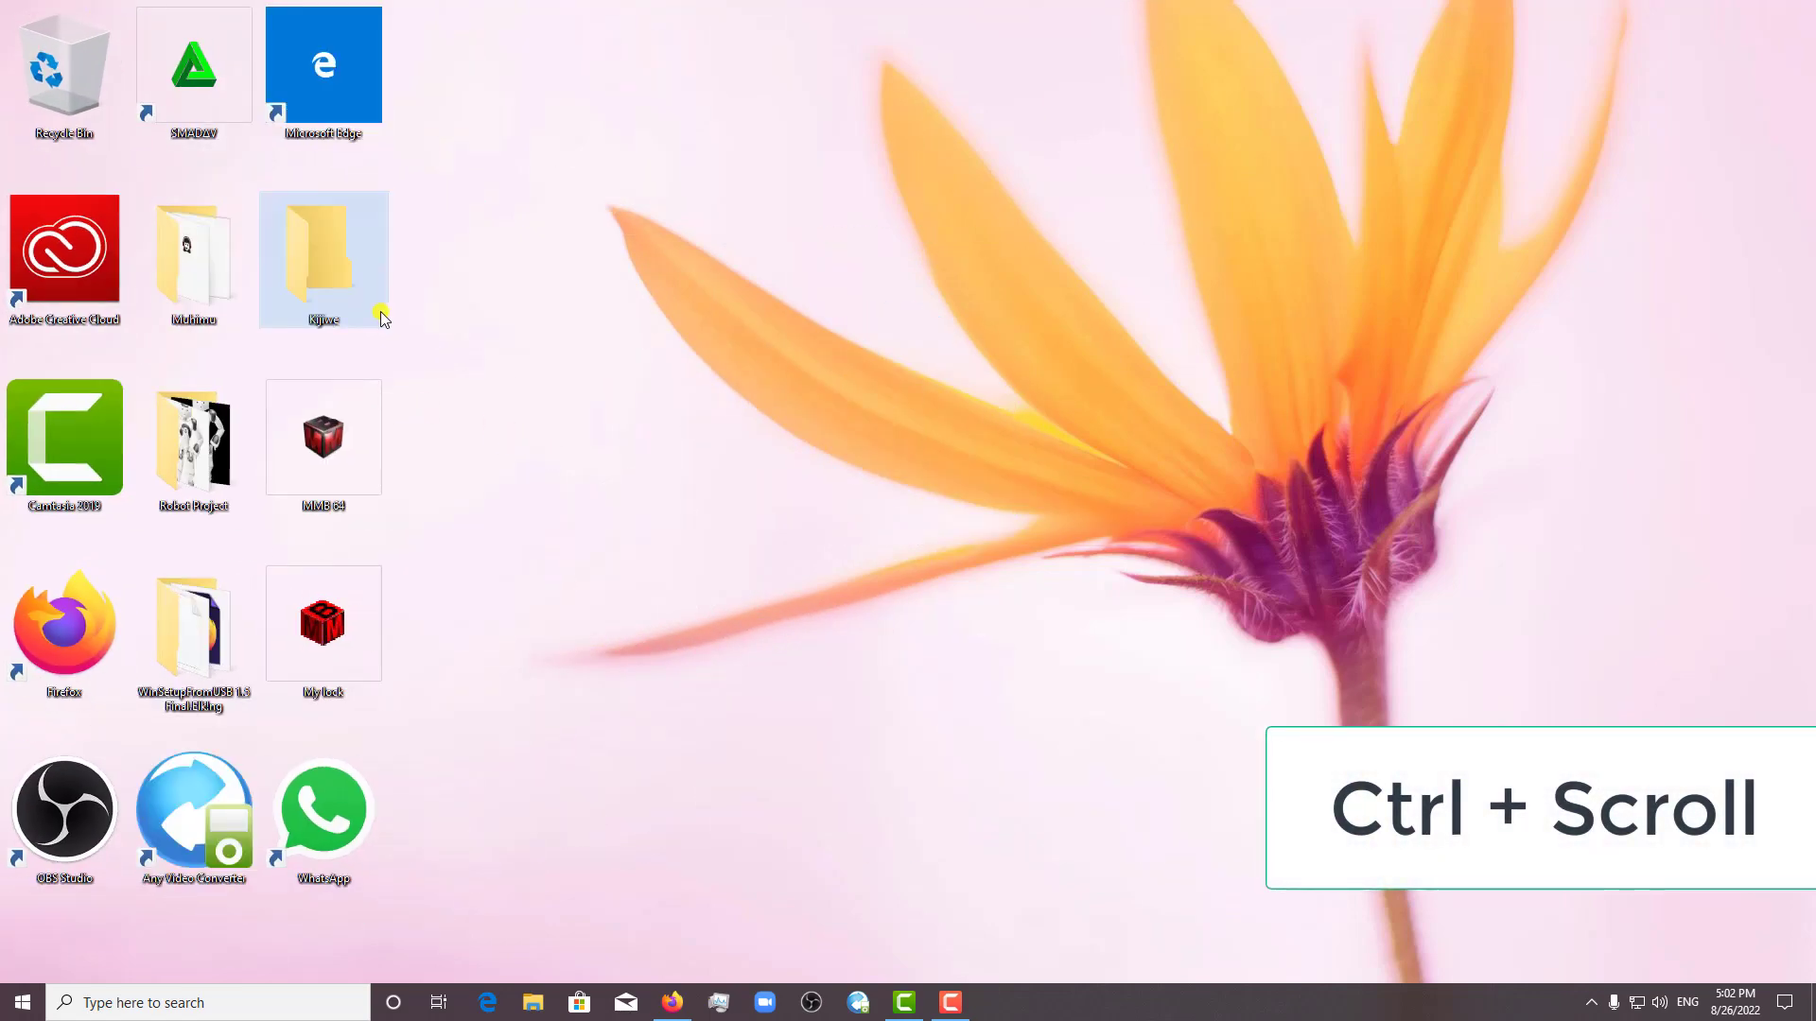
Turn off automatic arrangement of the desktop icons and move the Kijiwe folder to an empty area of the desktop
{"action": "left_click_drag", "start_coordinate": [322, 289], "coordinate": [897, 338]}
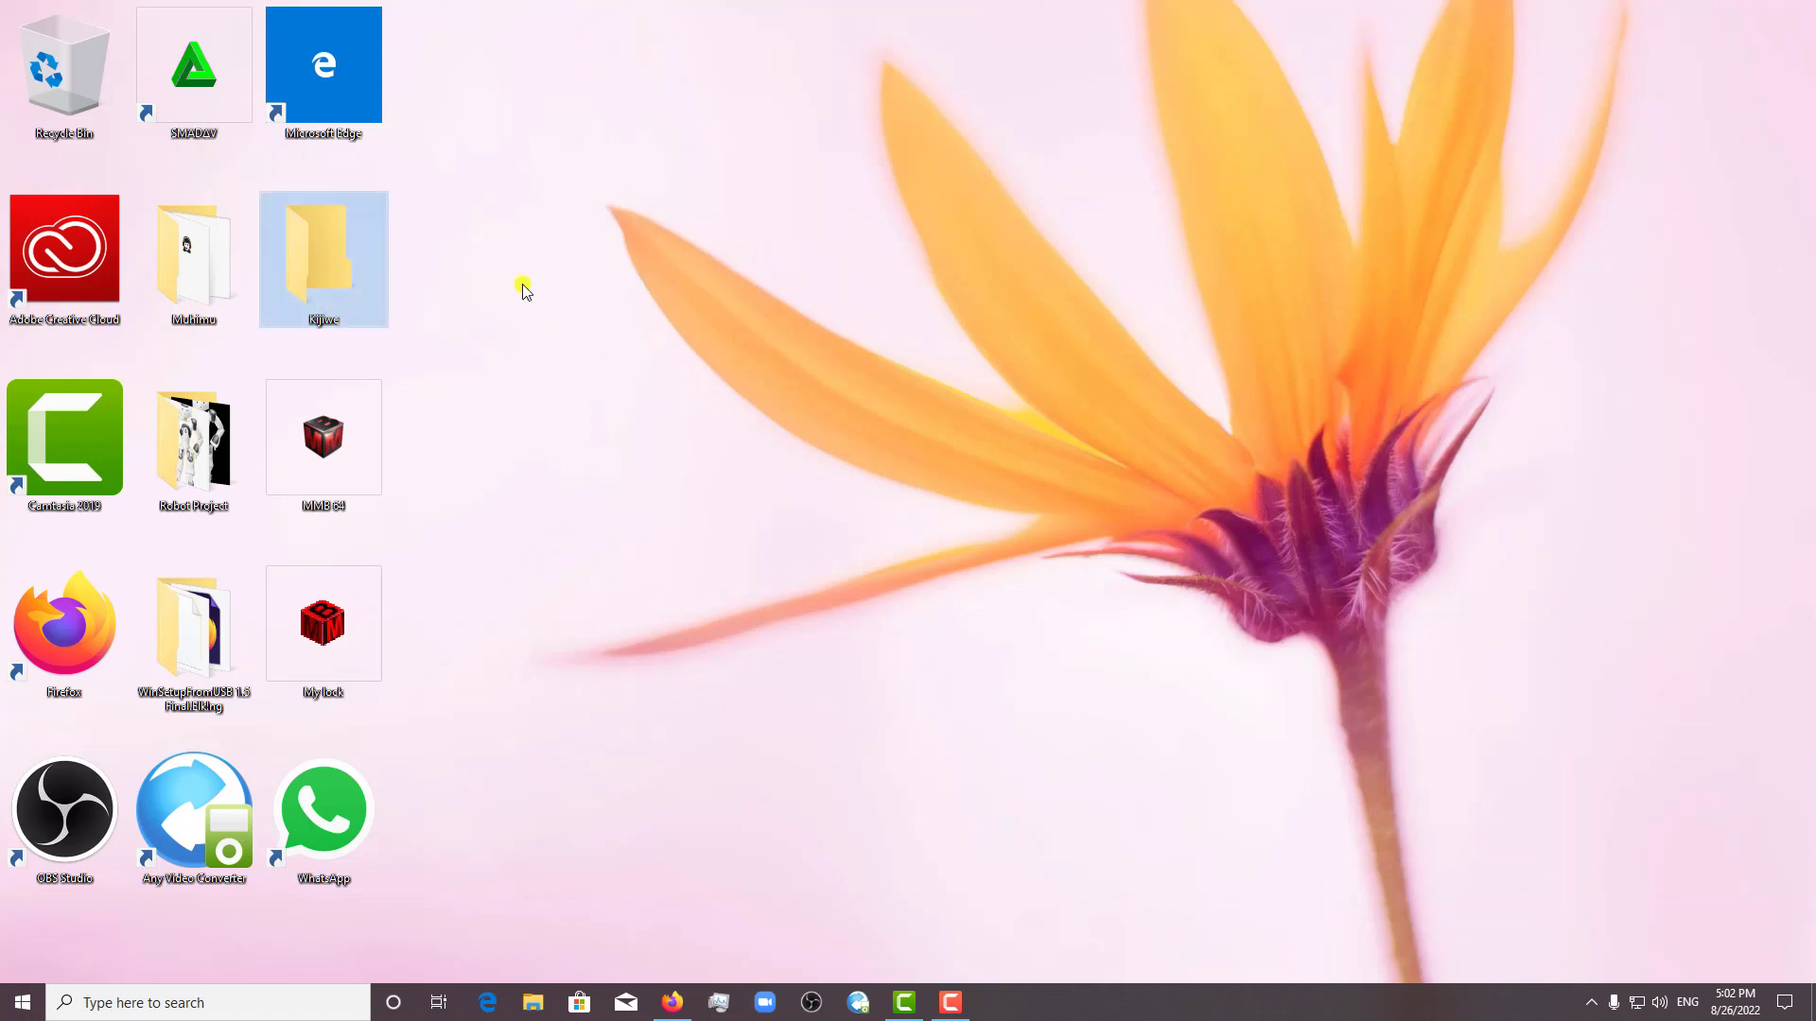
{"action": "right_click", "coordinate": [714, 244]}
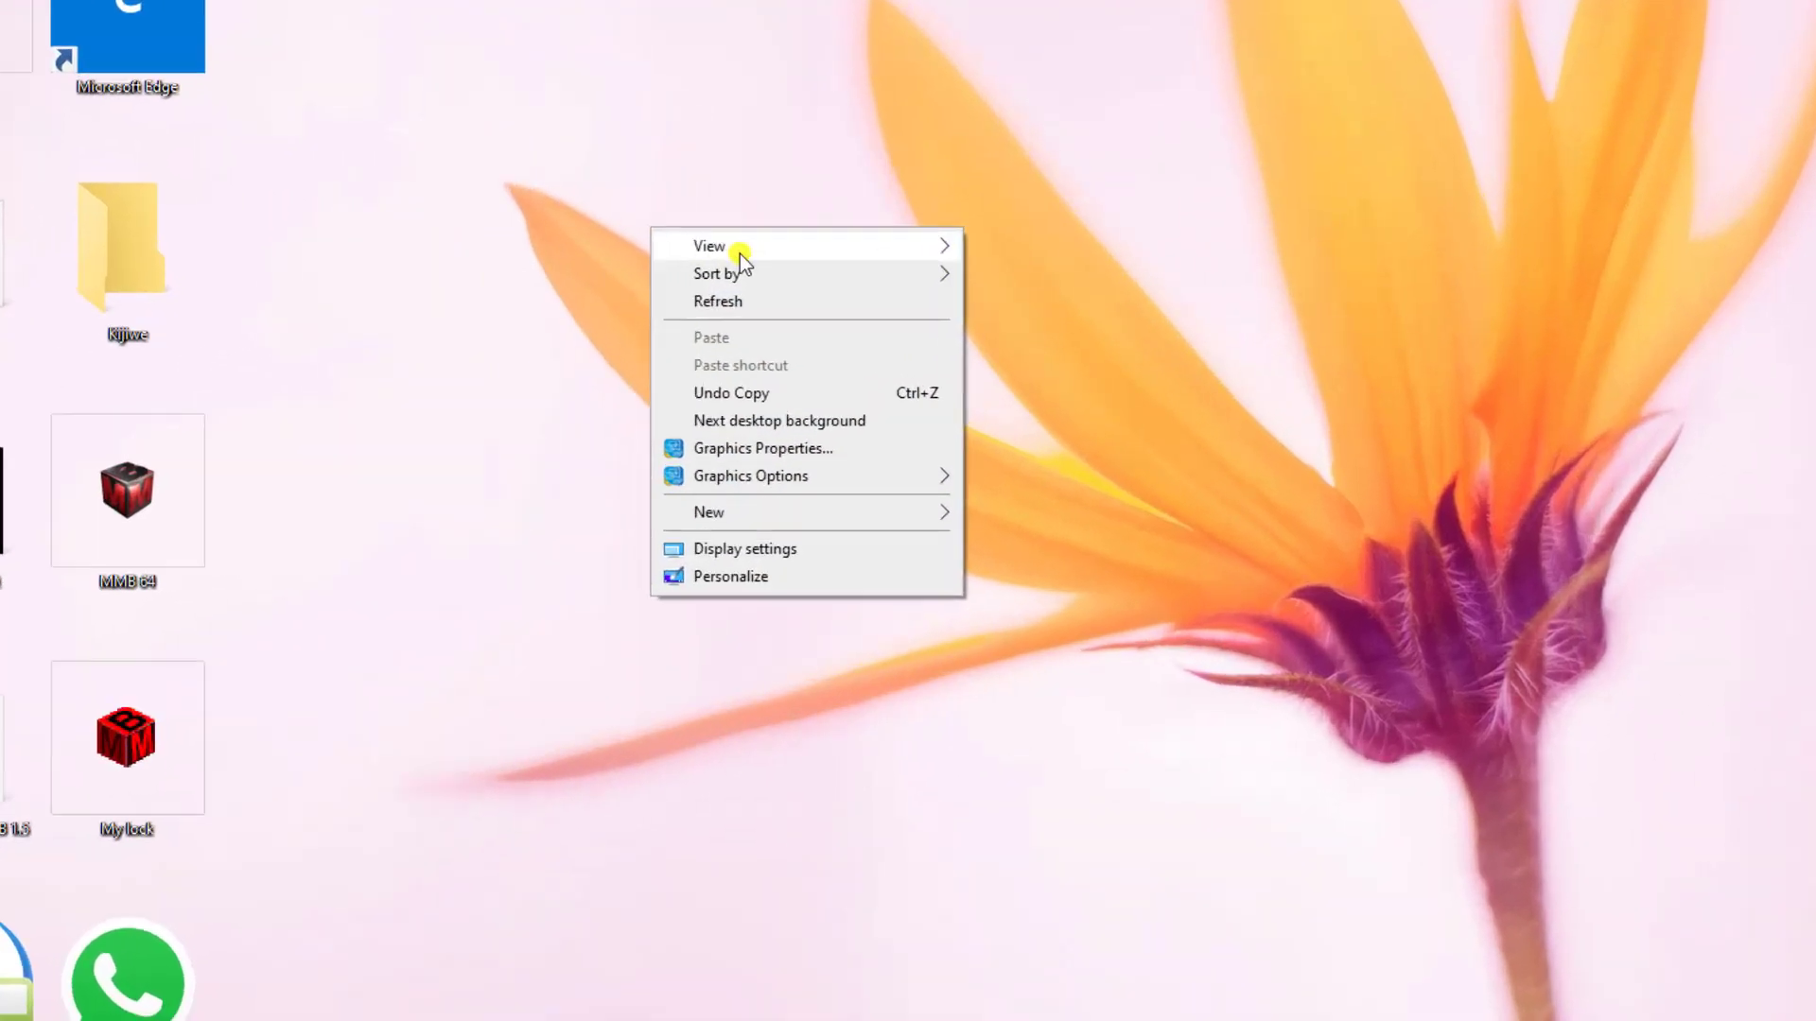
{"action": "mouse_move", "coordinate": [792, 260]}
{"action": "left_click", "coordinate": [1144, 396]}
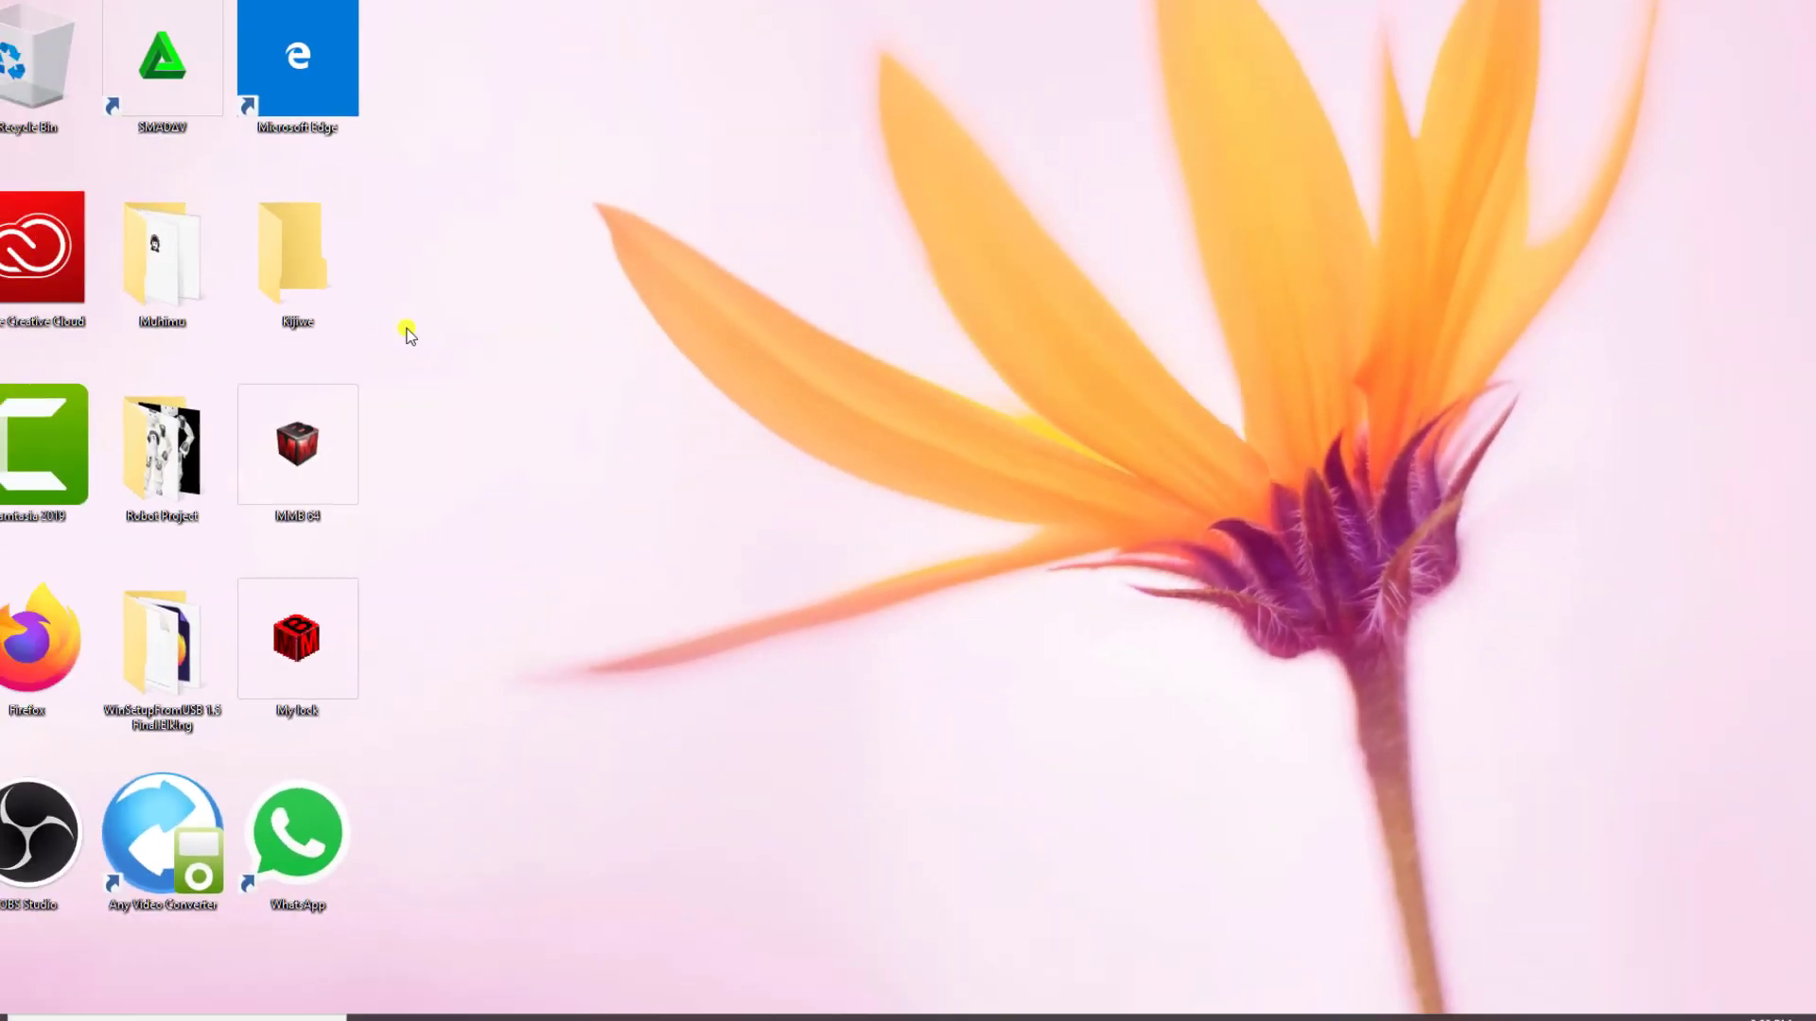
{"action": "left_click_drag", "start_coordinate": [348, 293], "coordinate": [985, 468]}
Change the Kijiwe folder's icon to the green tree from SHELL32.dll in its Customize properties
{"action": "right_click", "coordinate": [984, 468]}
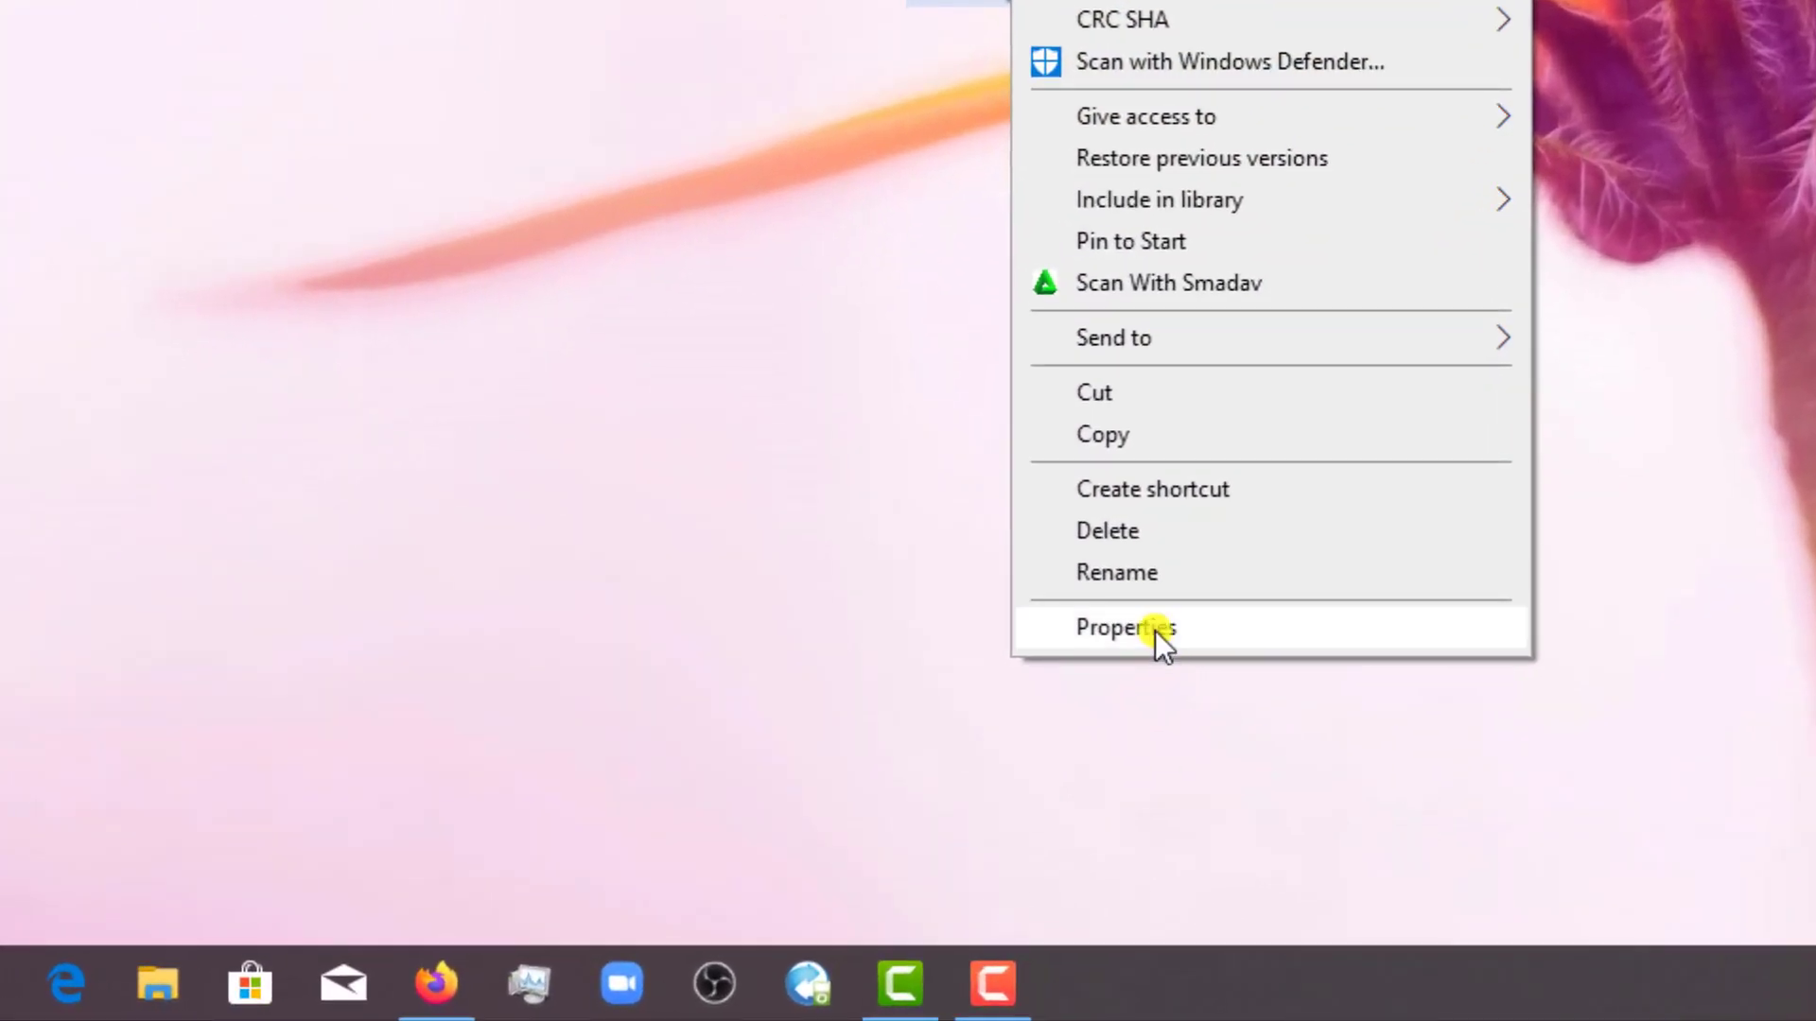
{"action": "left_click", "coordinate": [1014, 823]}
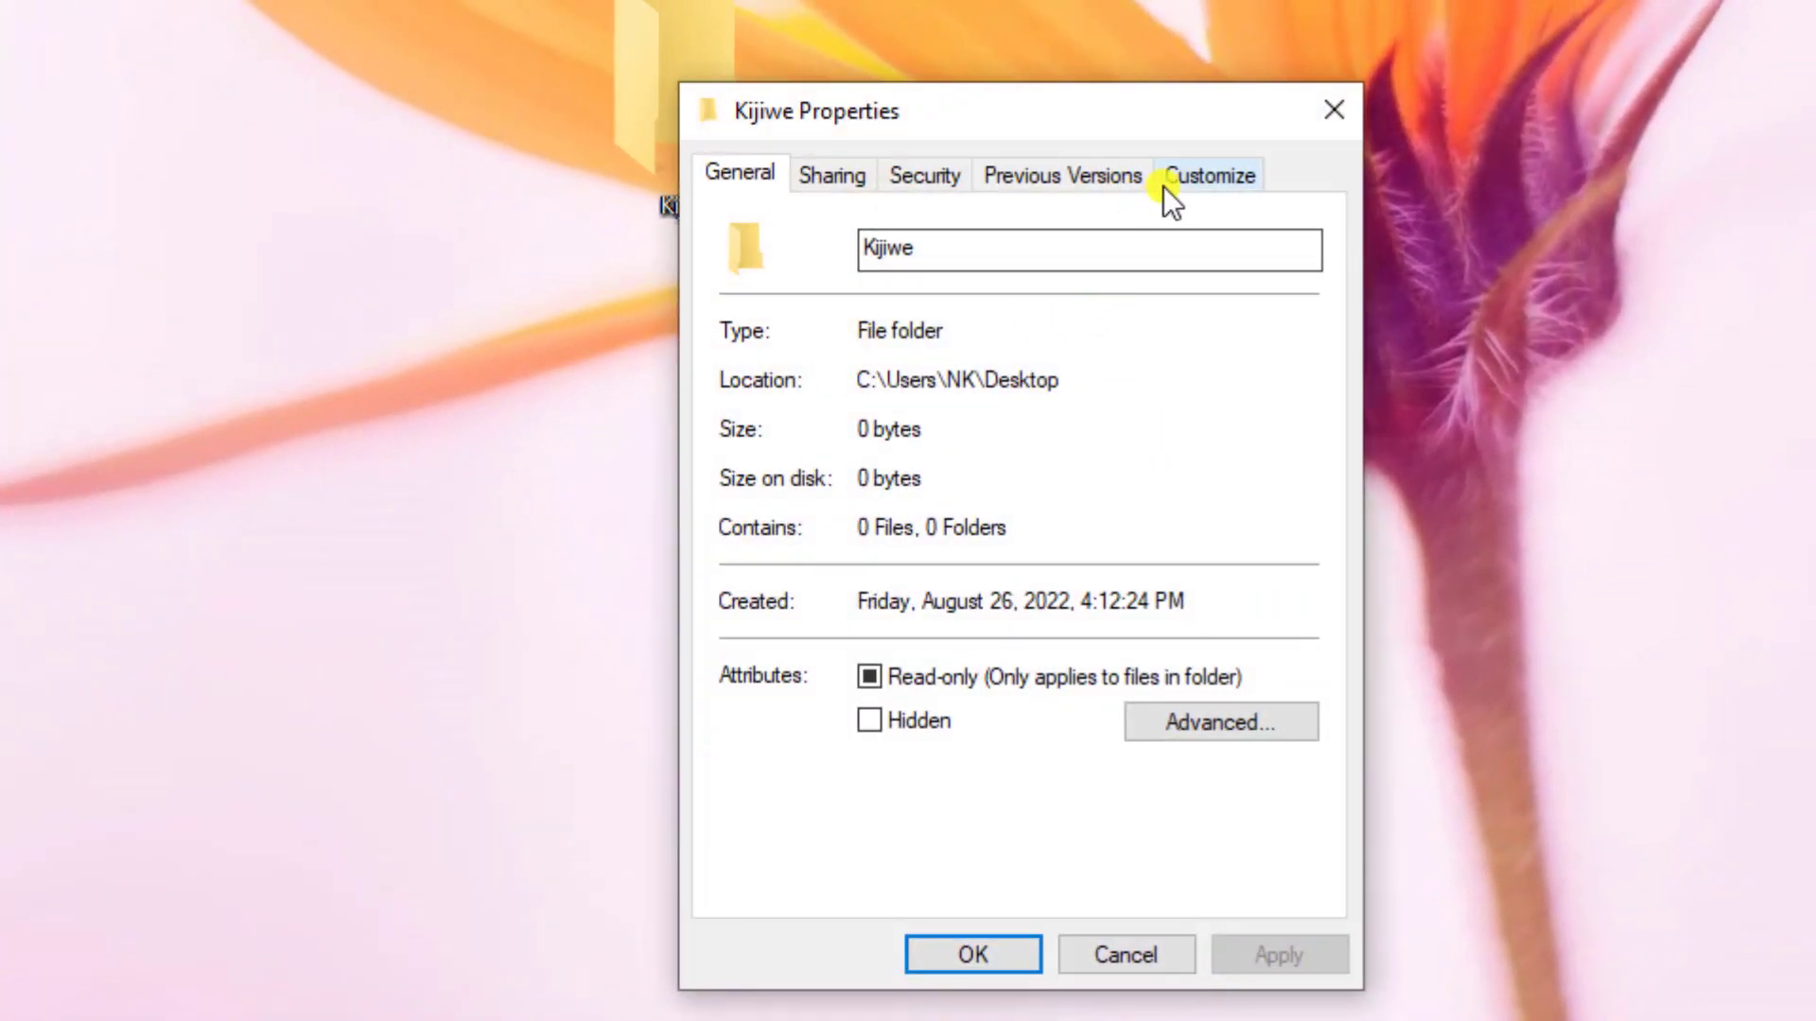
{"action": "left_click", "coordinate": [1168, 179]}
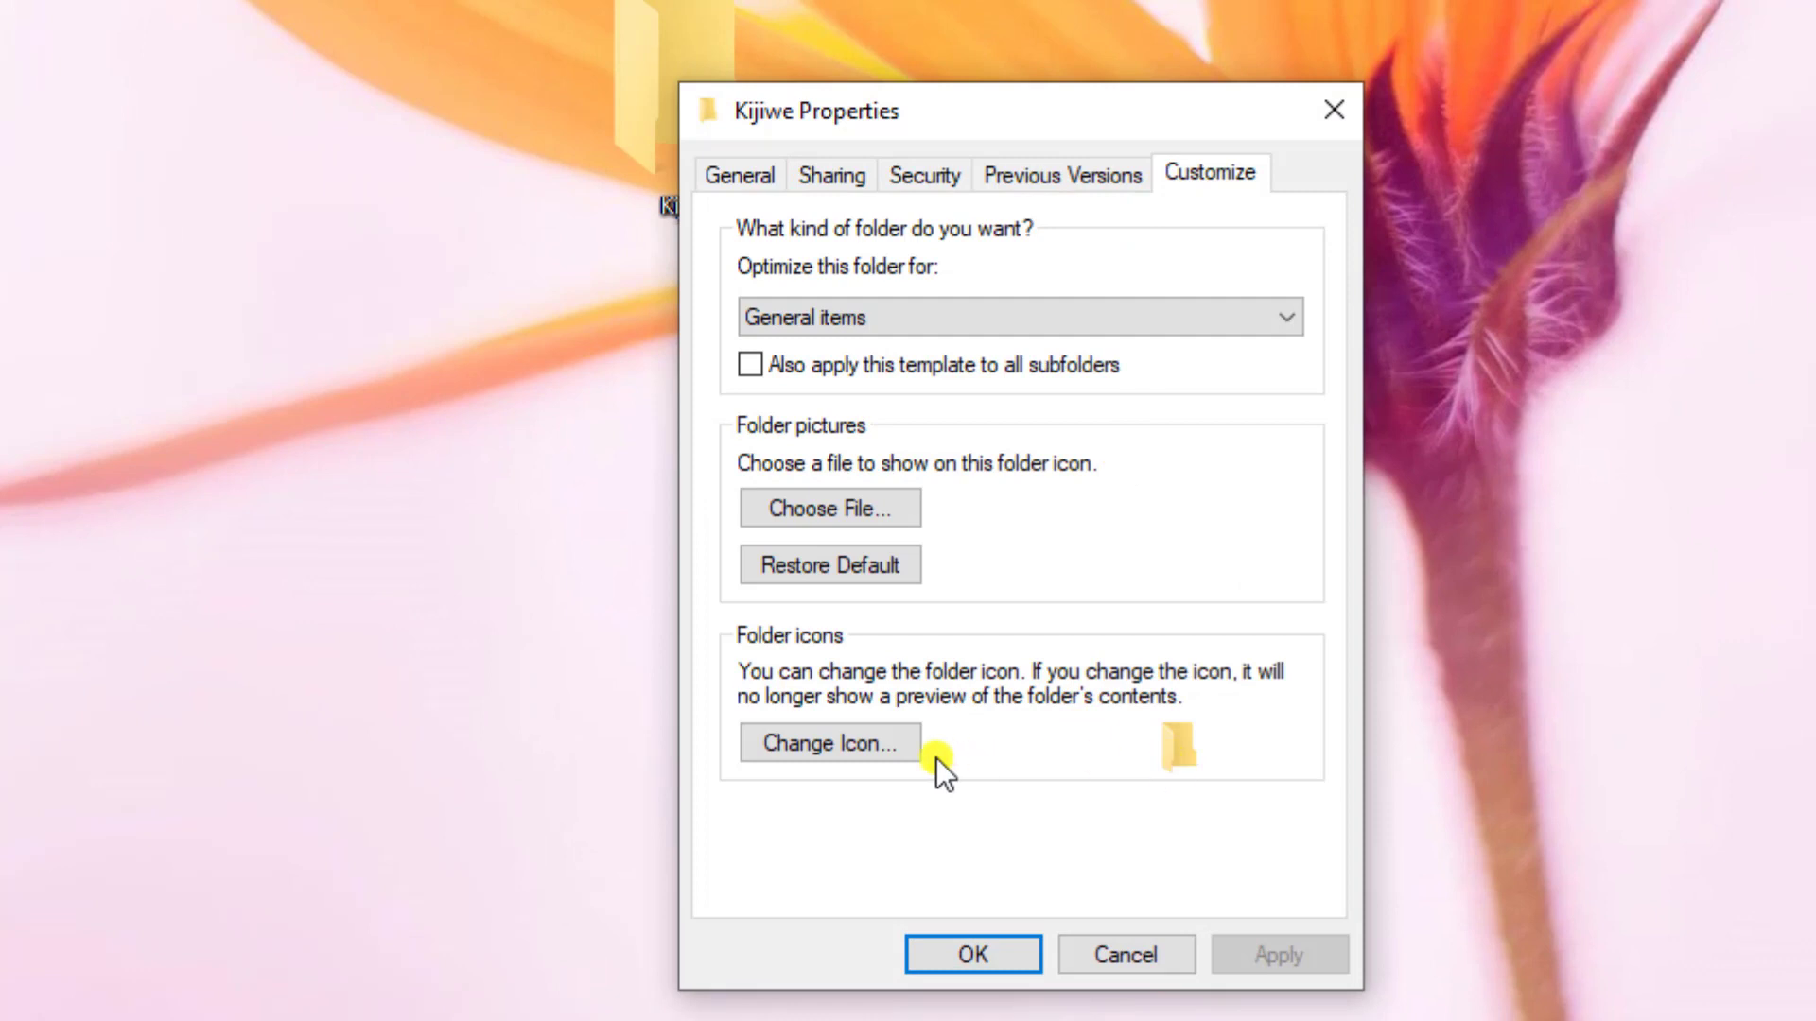
{"action": "left_click", "coordinate": [893, 747]}
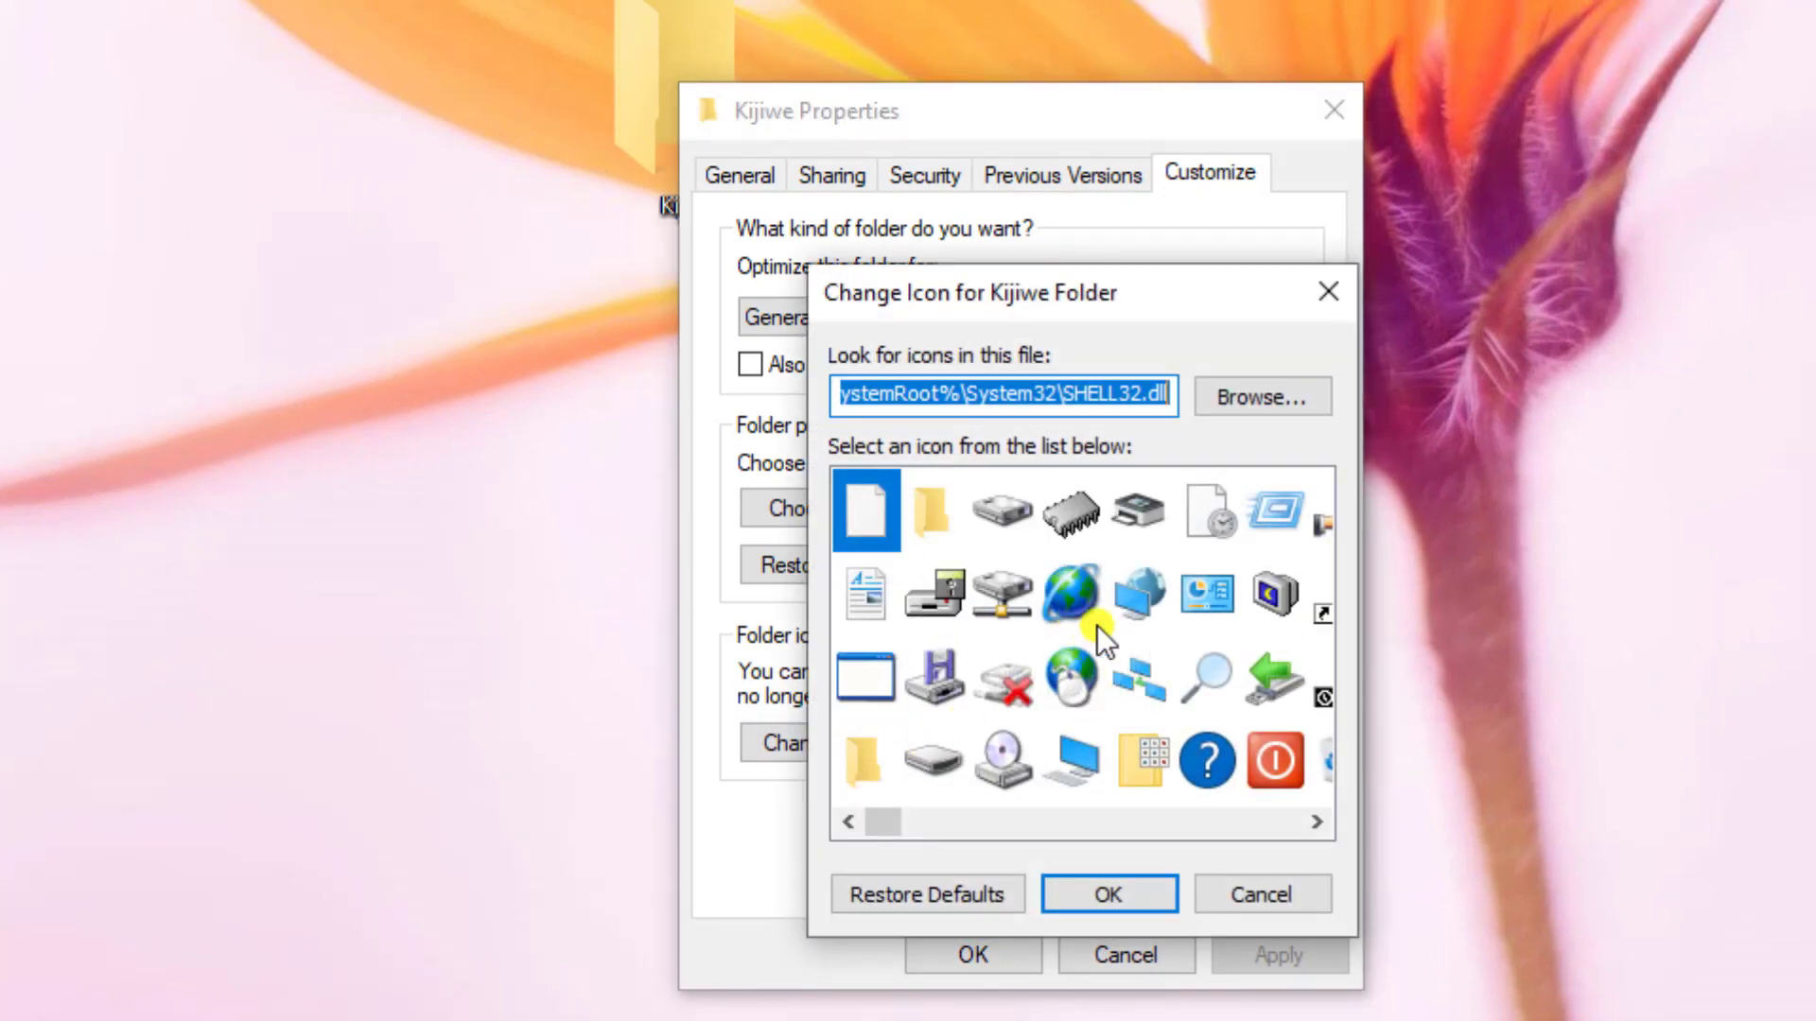
{"action": "scroll", "coordinate": [1152, 729], "scroll_direction": "right", "scroll_amount": 5}
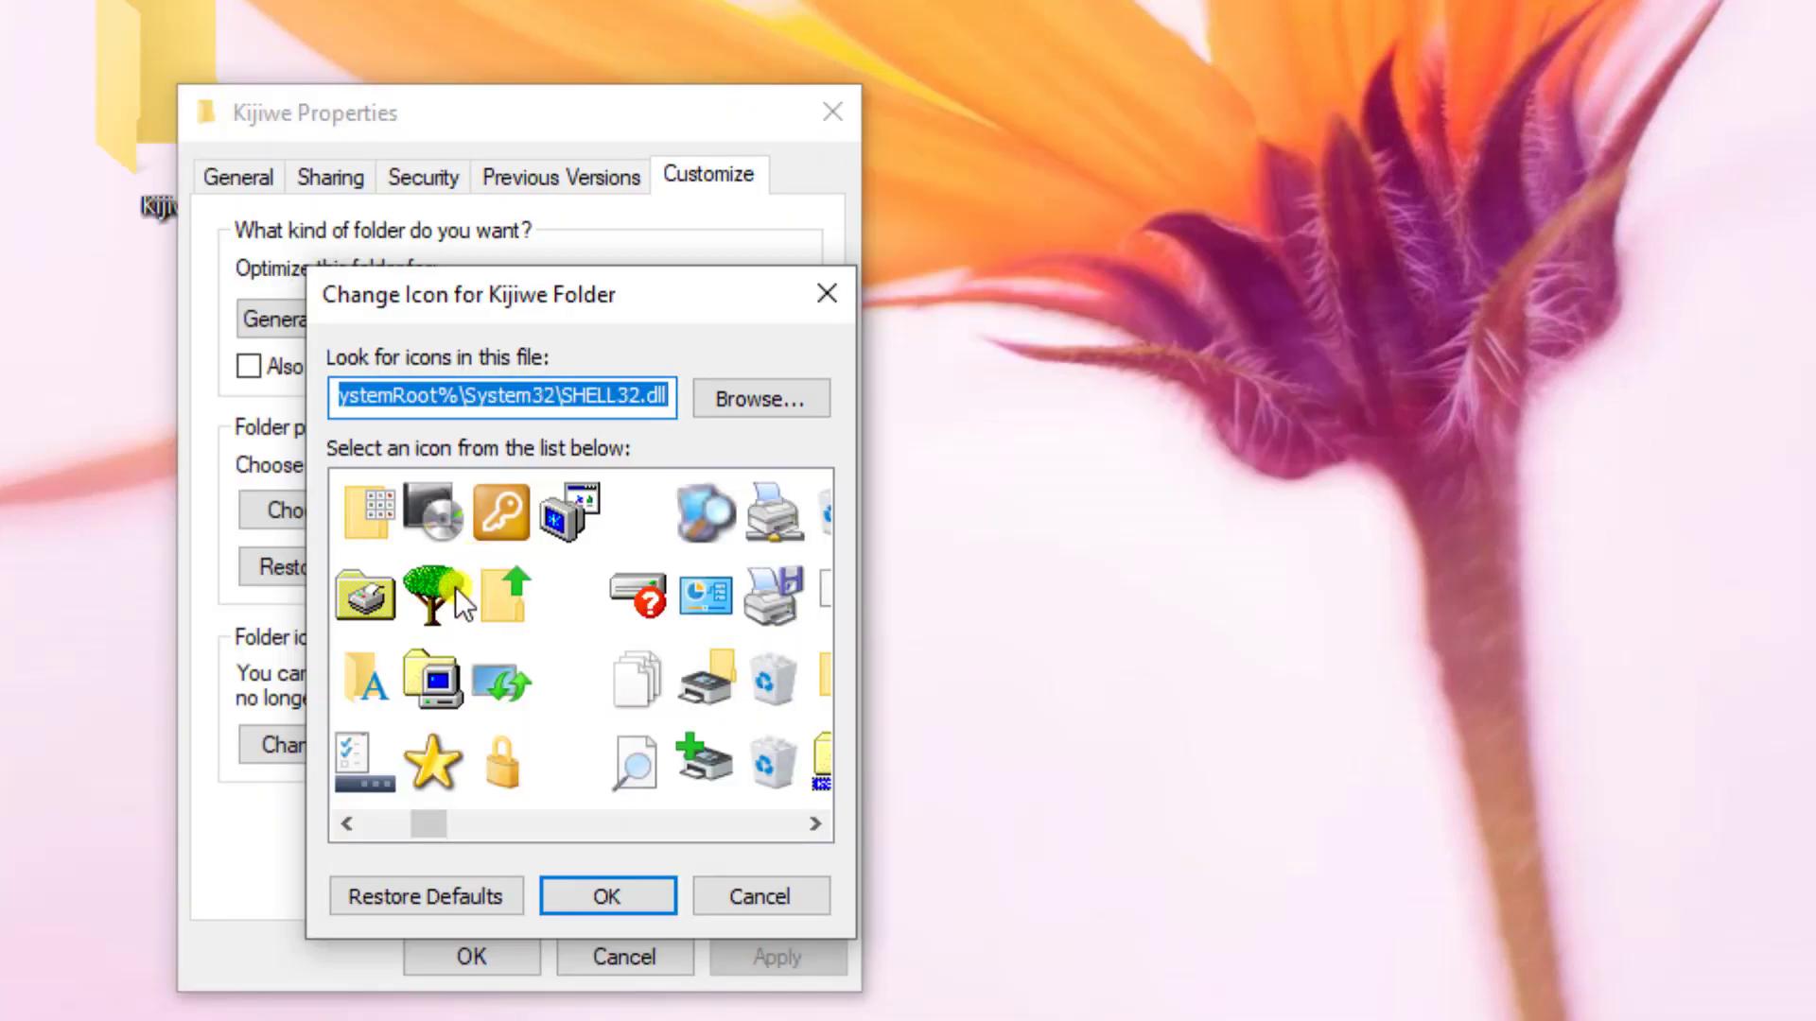
{"action": "left_click", "coordinate": [958, 586]}
{"action": "left_click", "coordinate": [605, 896]}
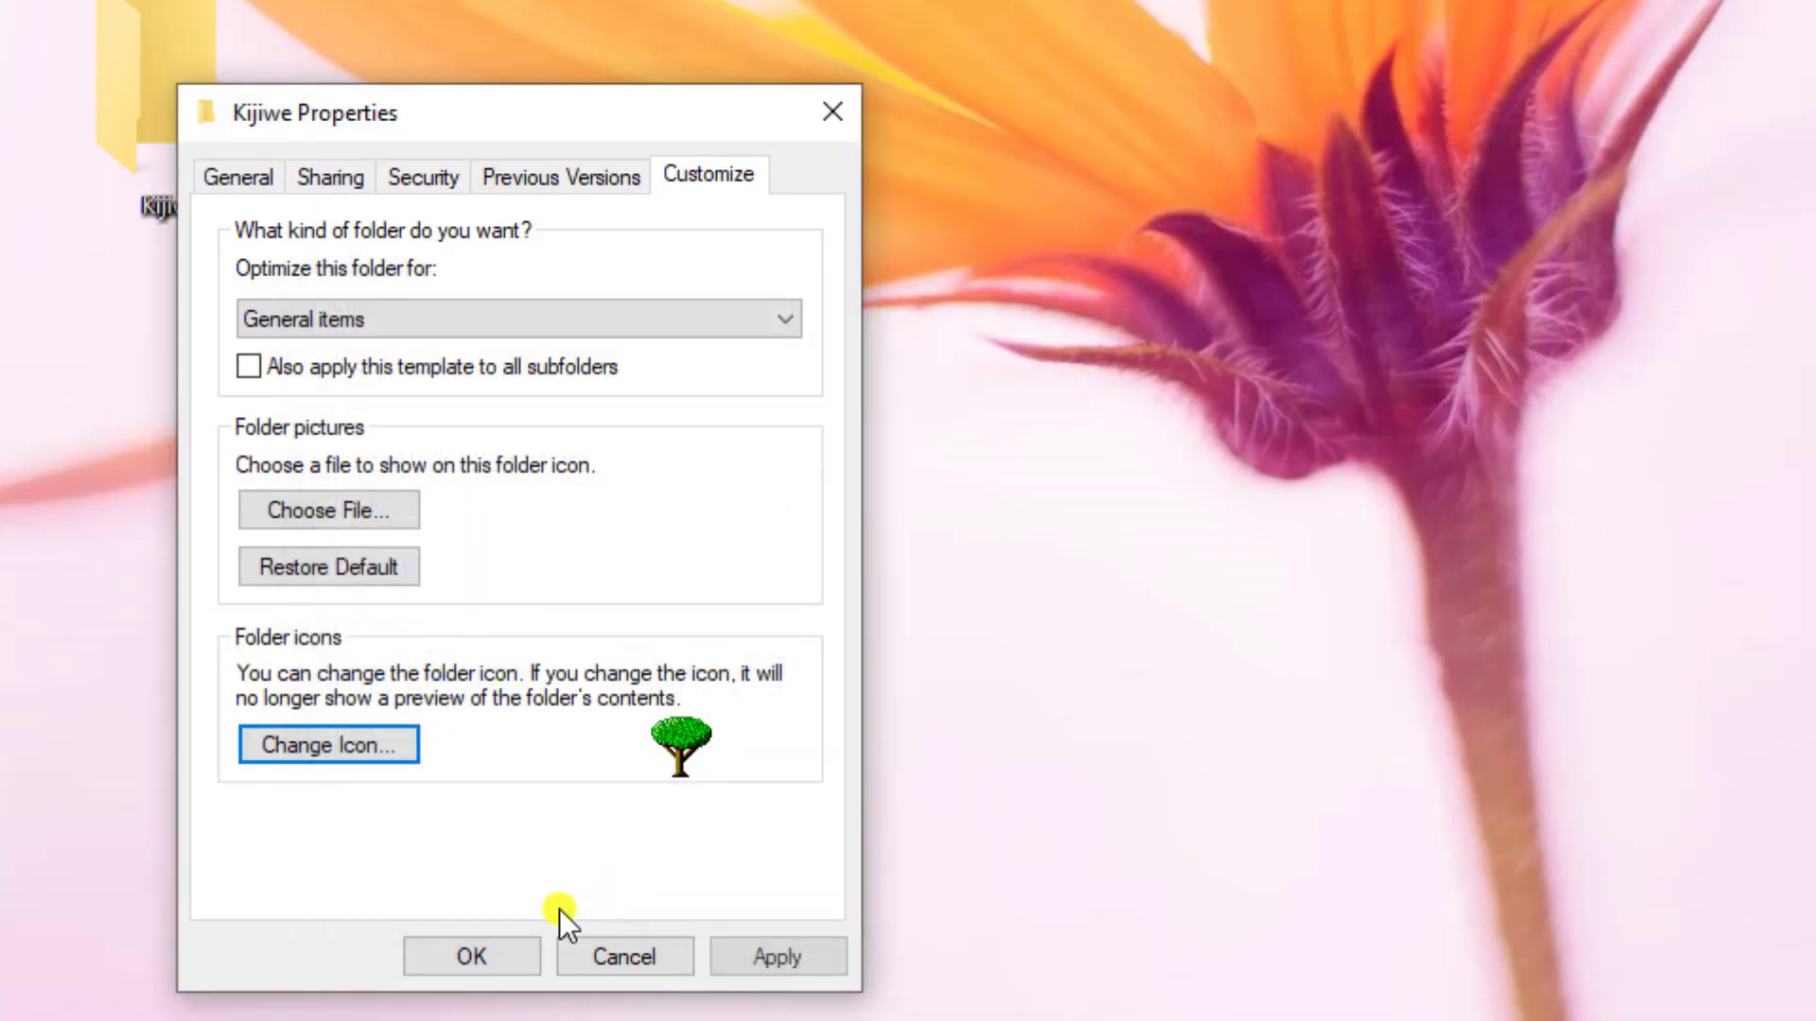
{"action": "left_click", "coordinate": [501, 953]}
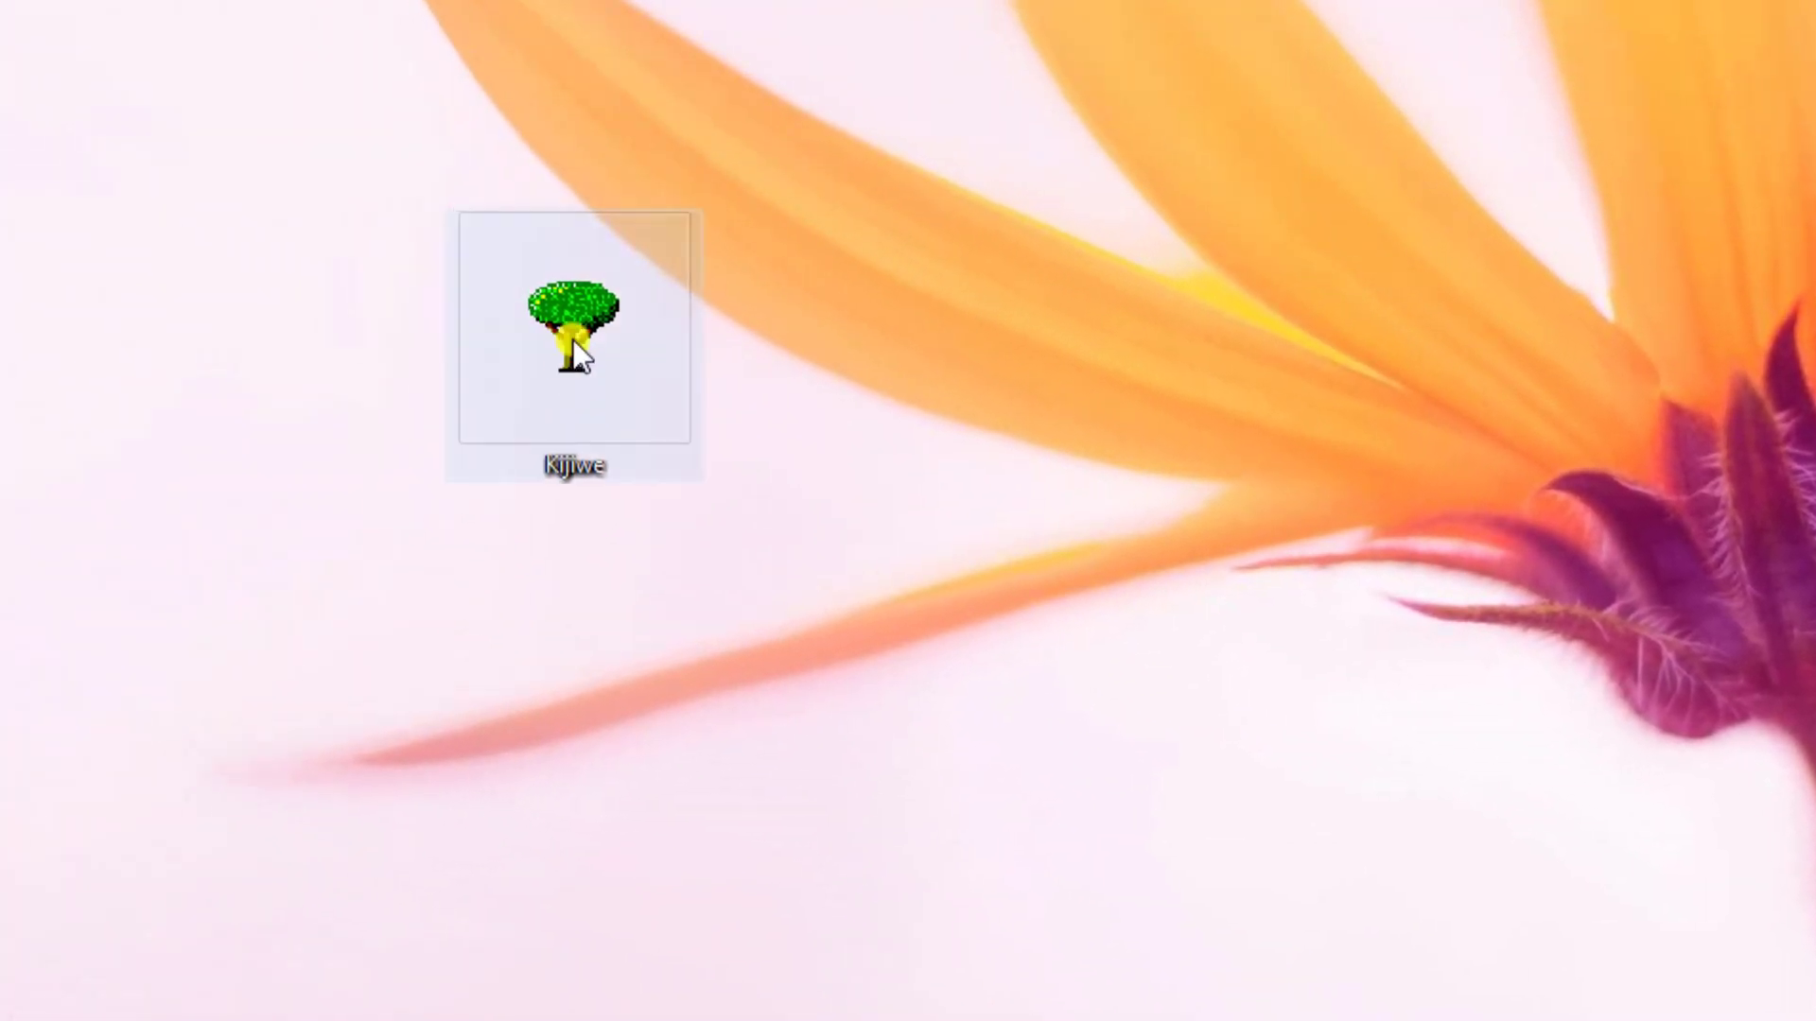
Move the Kijiwe folder closer to the other desktop icons and refresh the desktop
{"action": "left_click_drag", "start_coordinate": [573, 333], "coordinate": [230, 308]}
{"action": "right_click", "coordinate": [262, 528]}
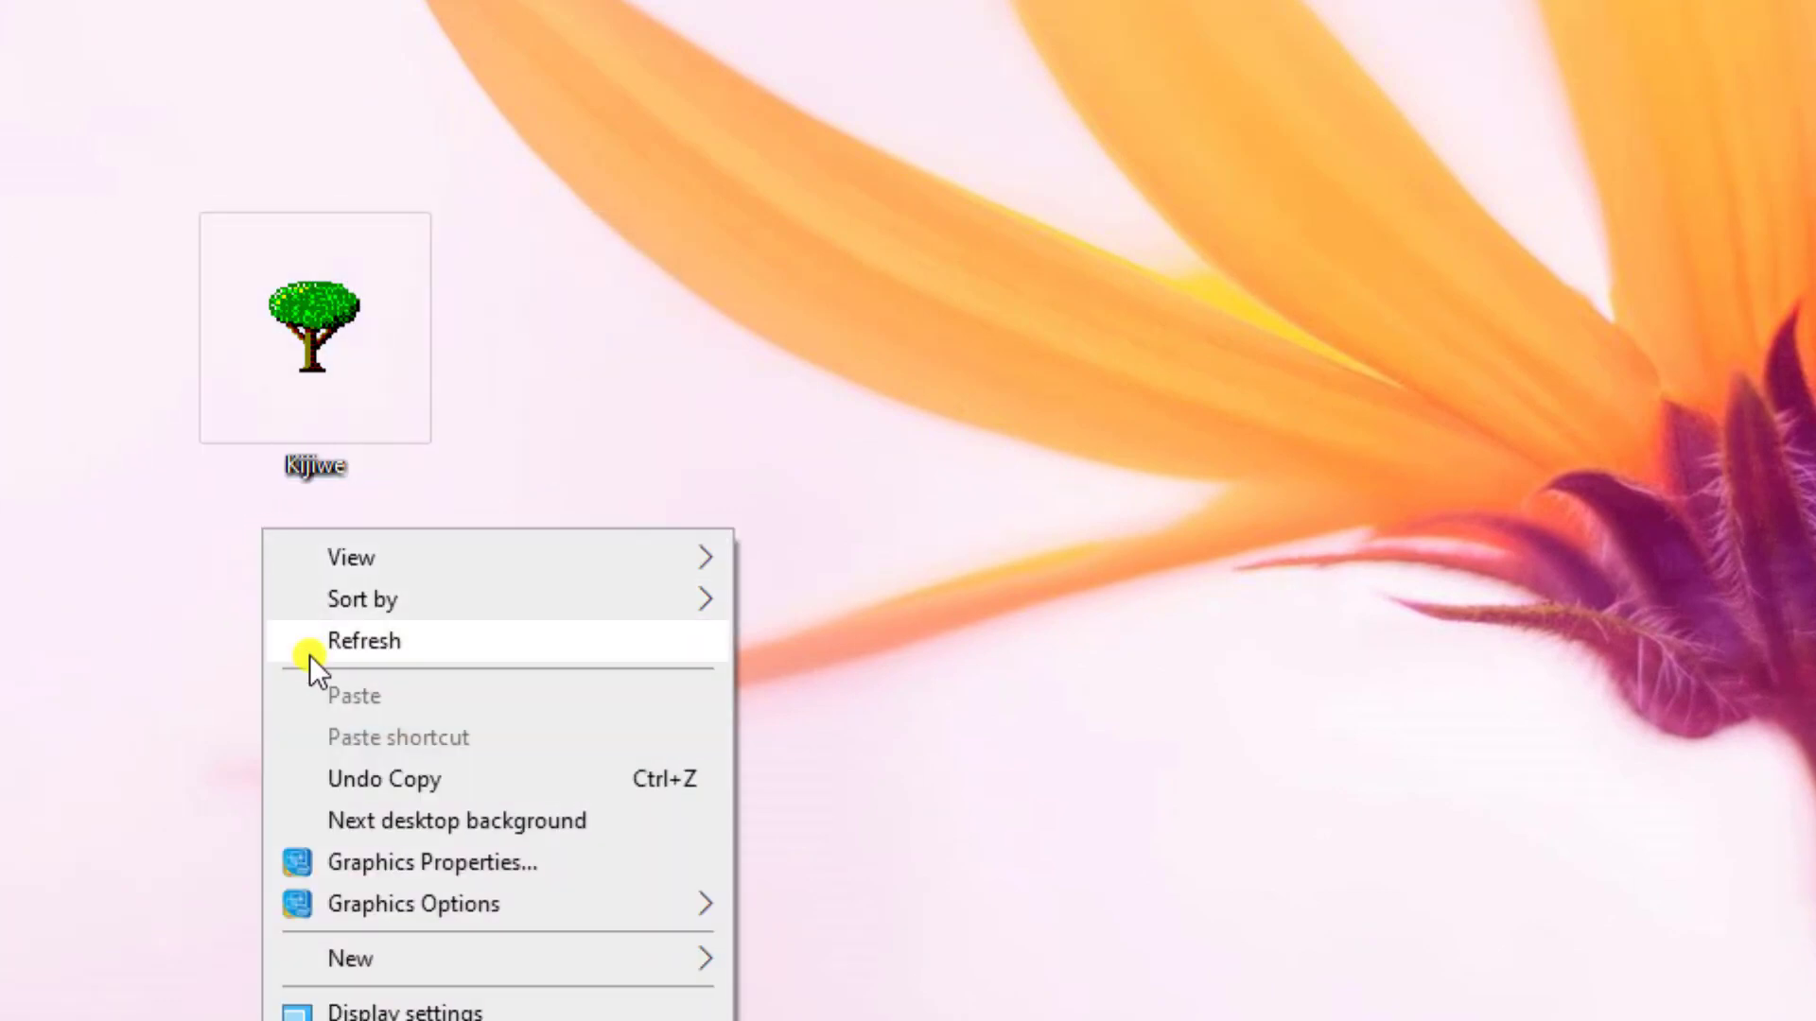
{"action": "left_click", "coordinate": [309, 653]}
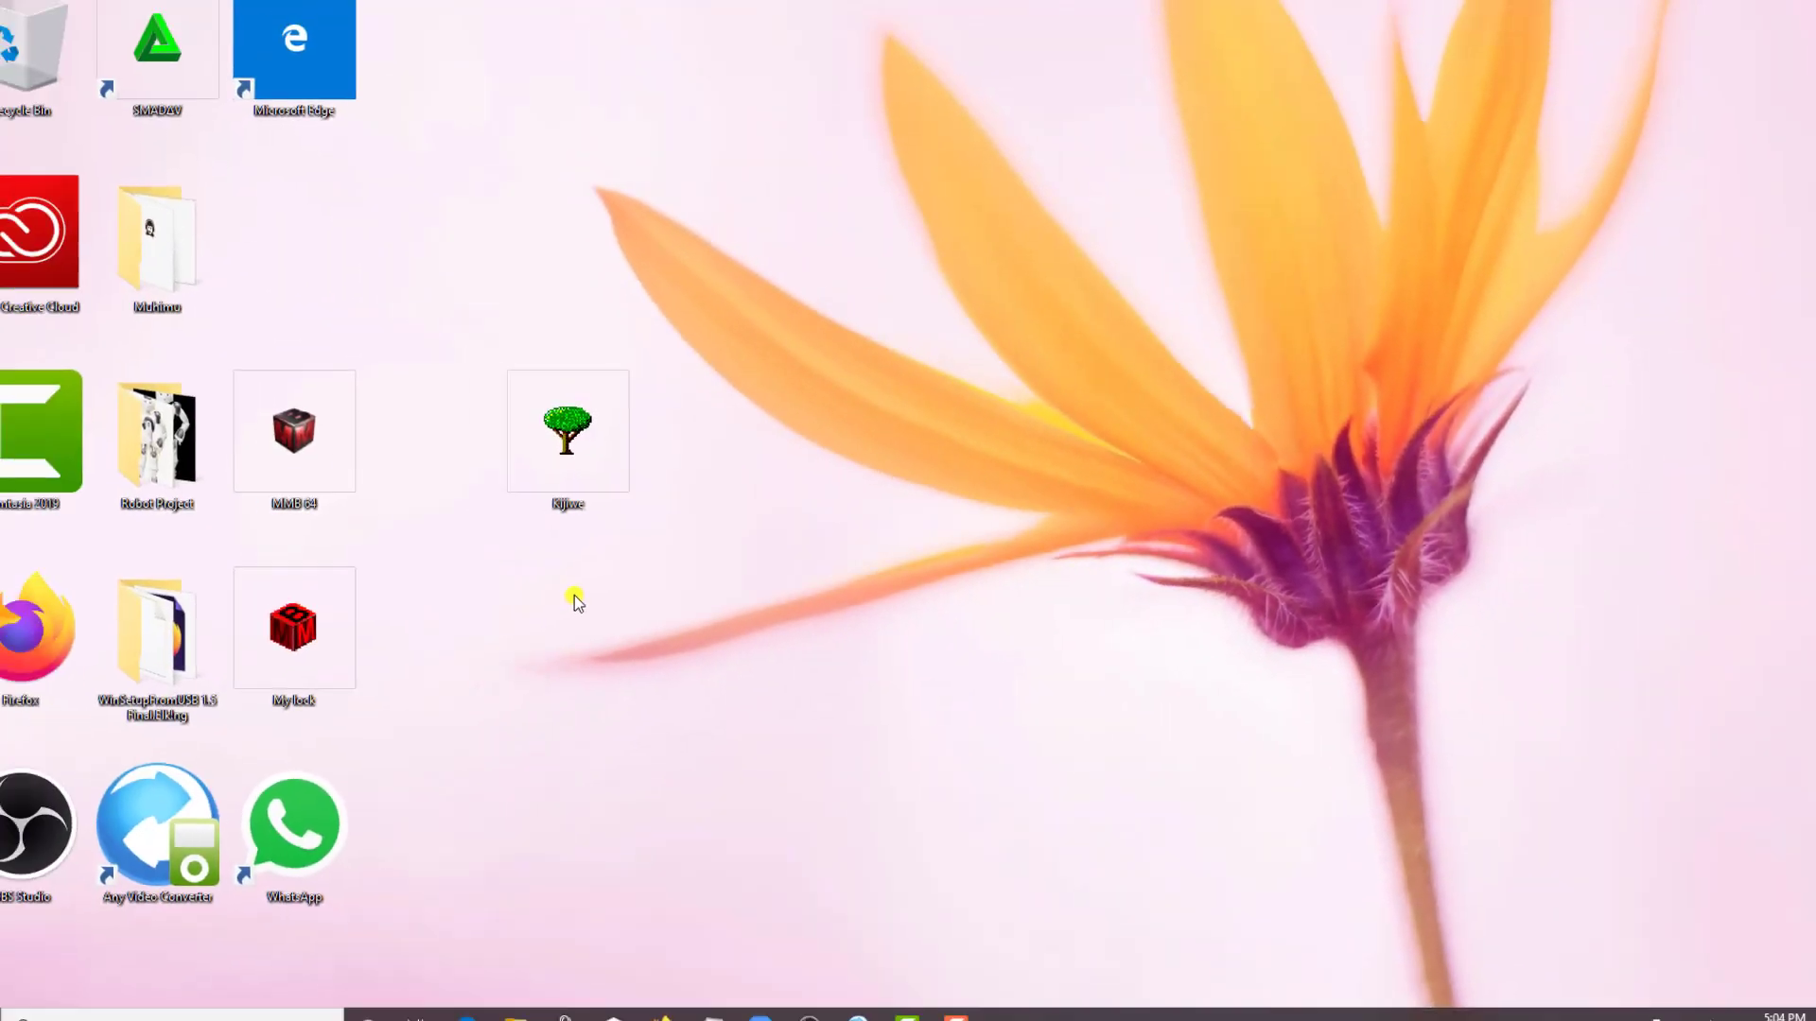